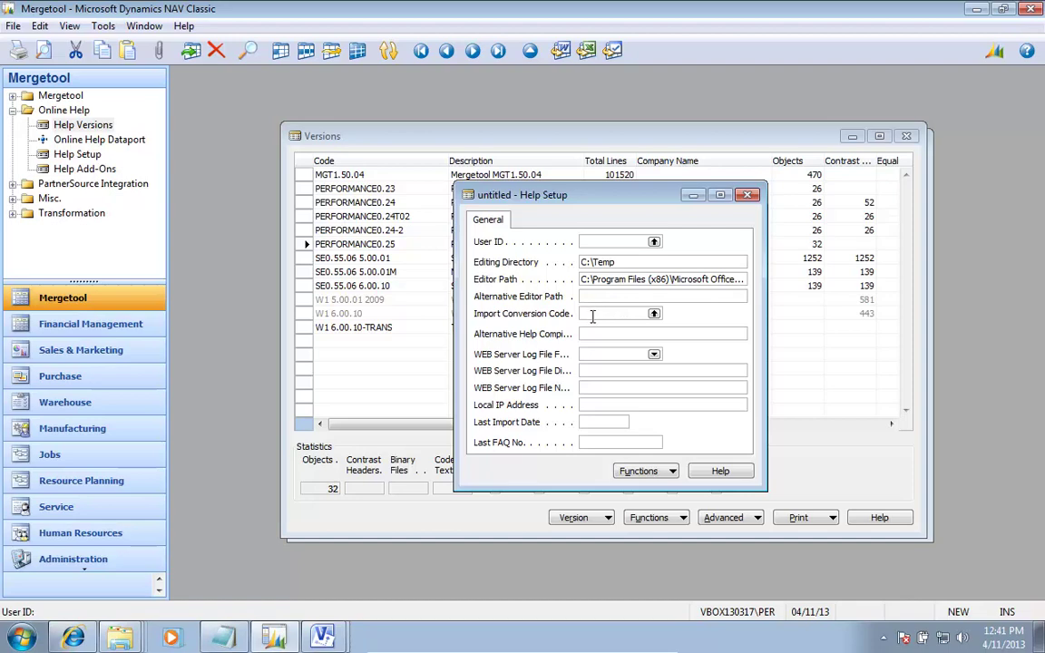
# - View the text conversions available for the Import Conversion Code in Help Setup, and close the setup without choosing one
pyautogui.click(610, 315)
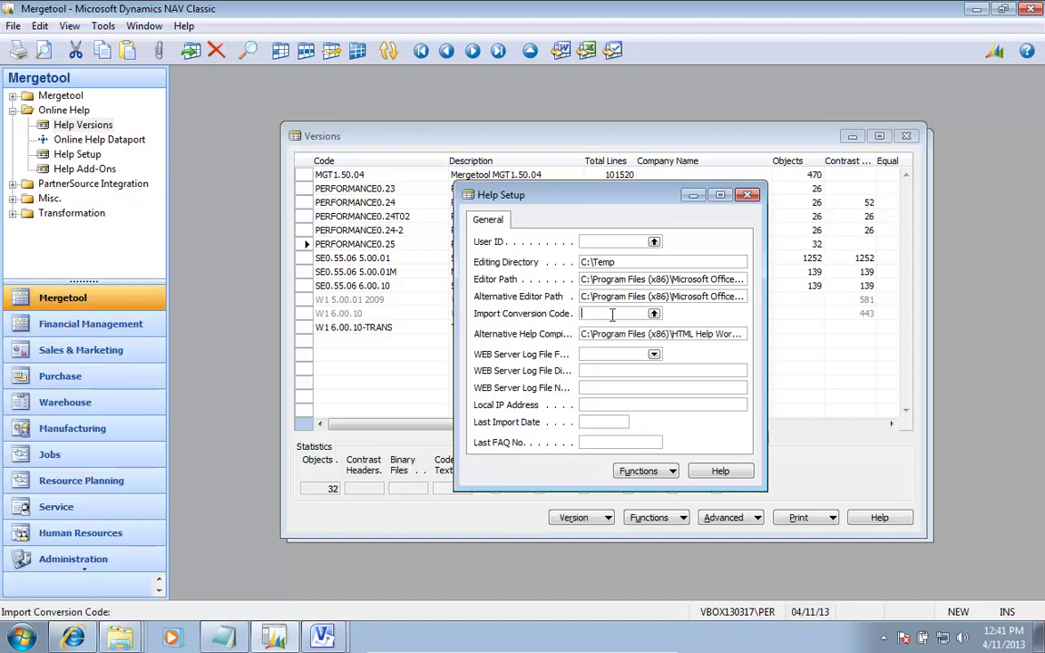
pyautogui.click(653, 314)
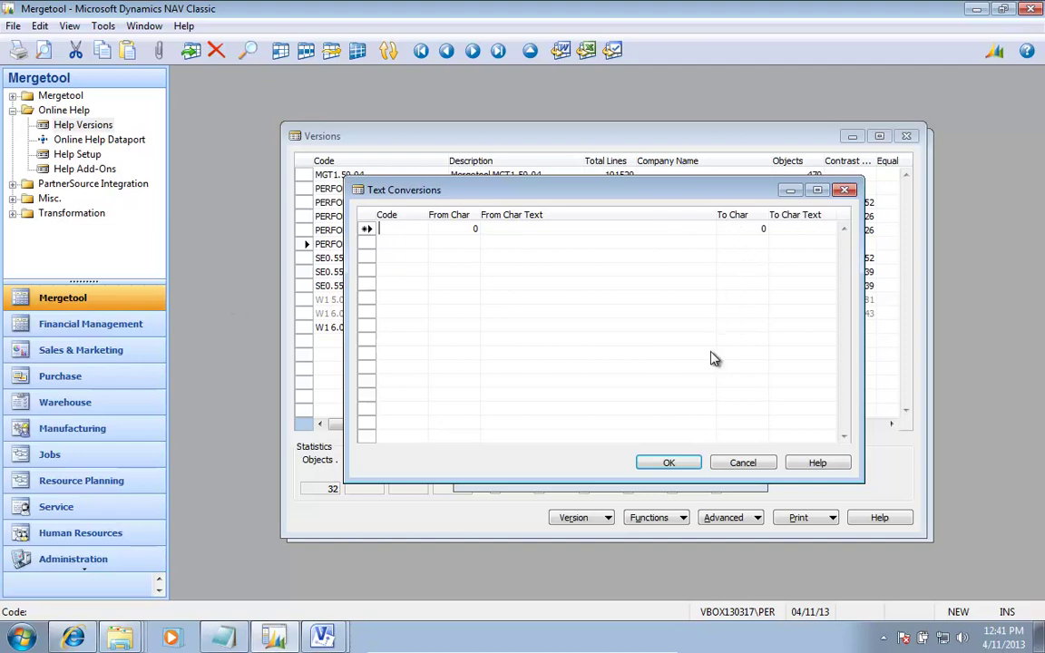
pyautogui.press('Escape')
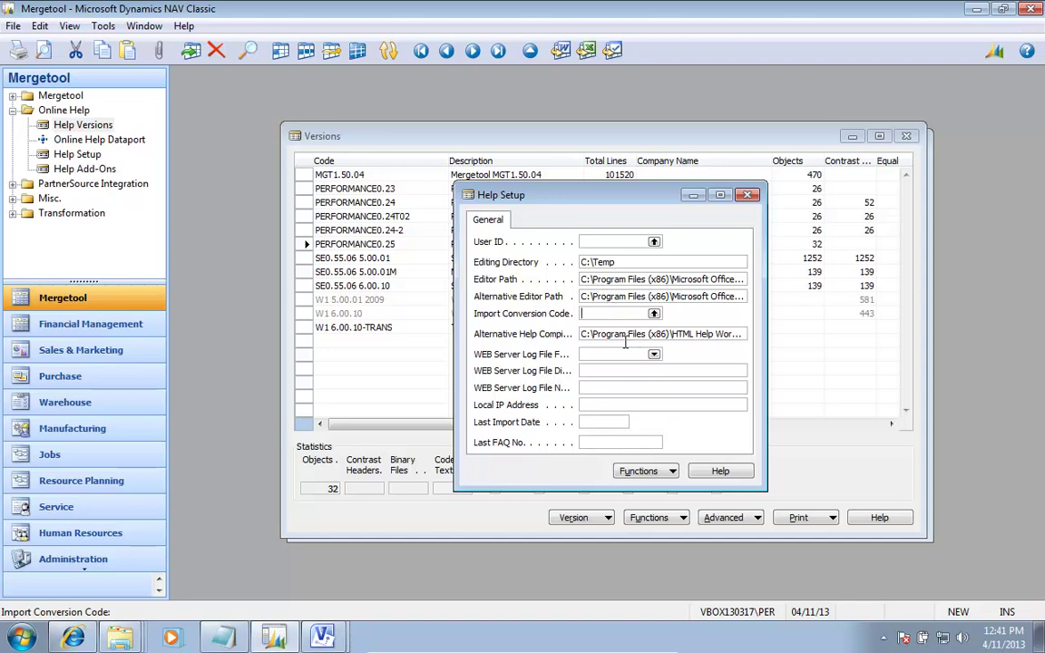
pyautogui.click(750, 195)
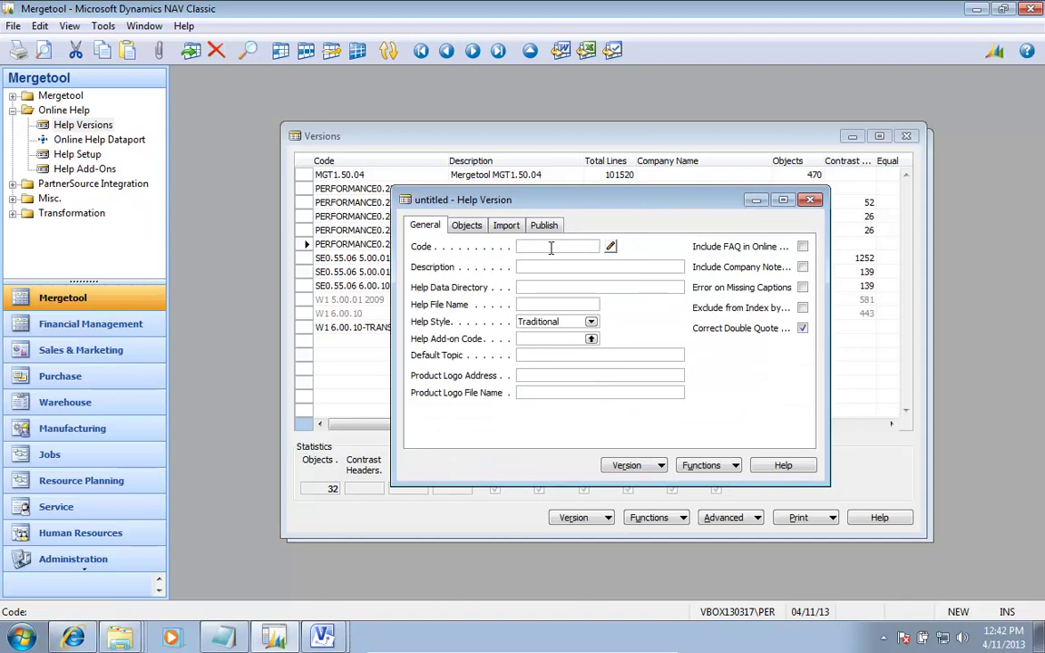
# - Create a help version with the code PERFORM and set its current version code to PERFORMANCE0.25
pyautogui.write('perform')
pyautogui.press('Return')
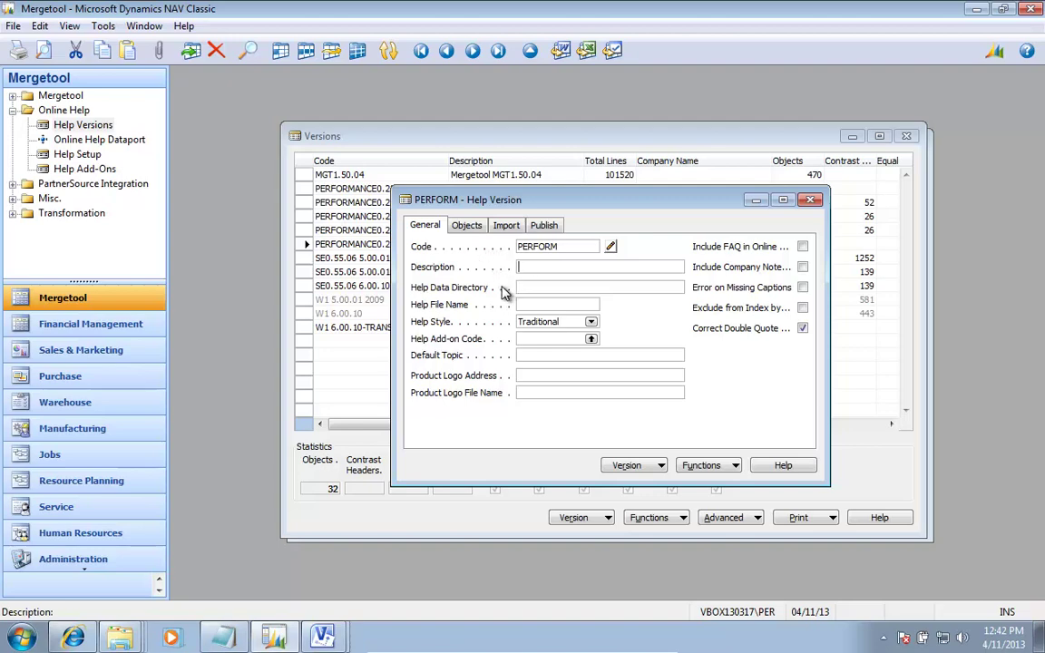
pyautogui.click(470, 224)
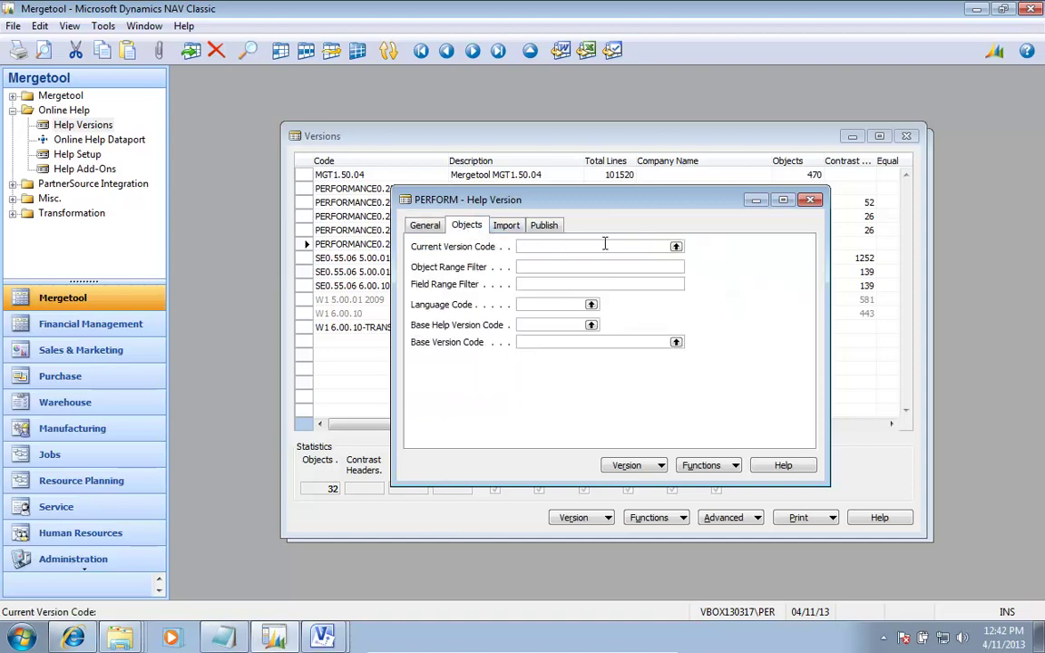
pyautogui.click(676, 248)
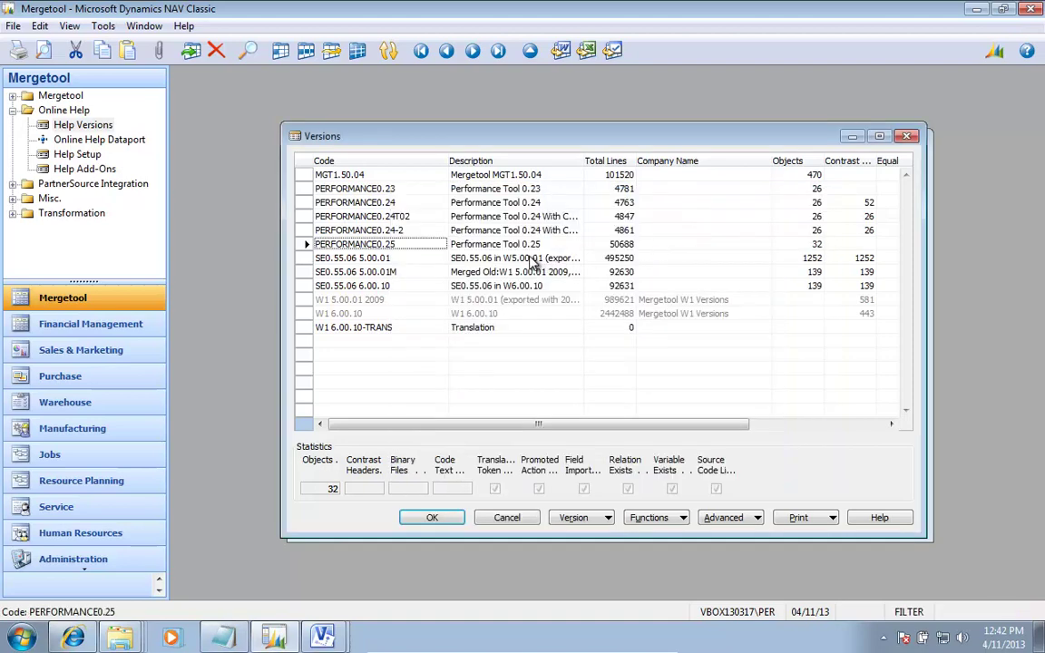
pyautogui.click(431, 518)
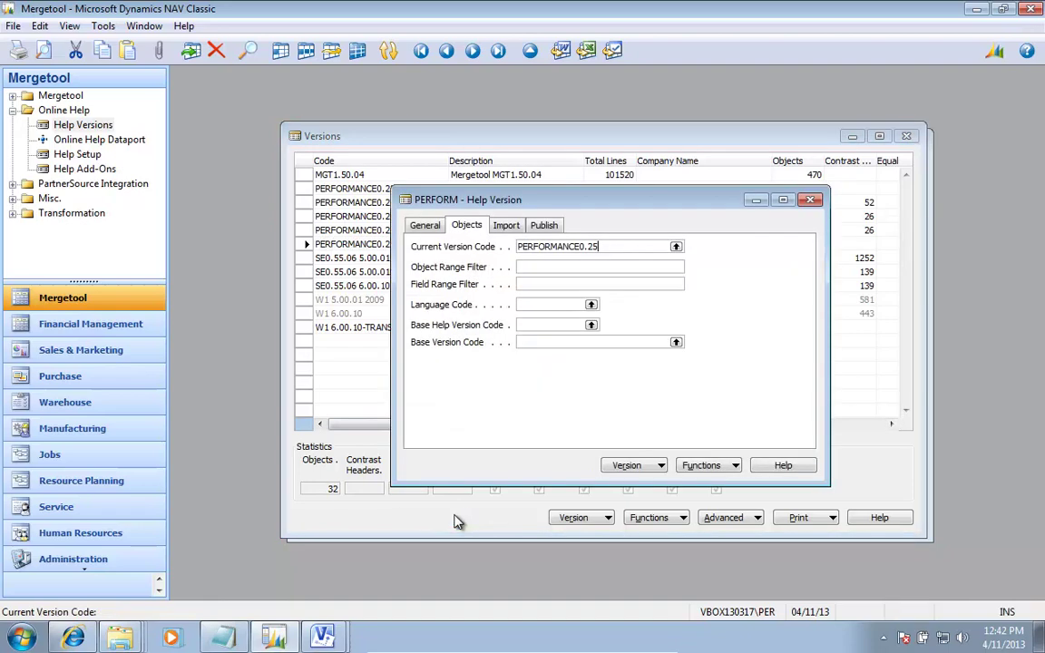
# - Set both the object range filter and the field range filter of the PERFORM help version to 60000..60099
pyautogui.click(537, 269)
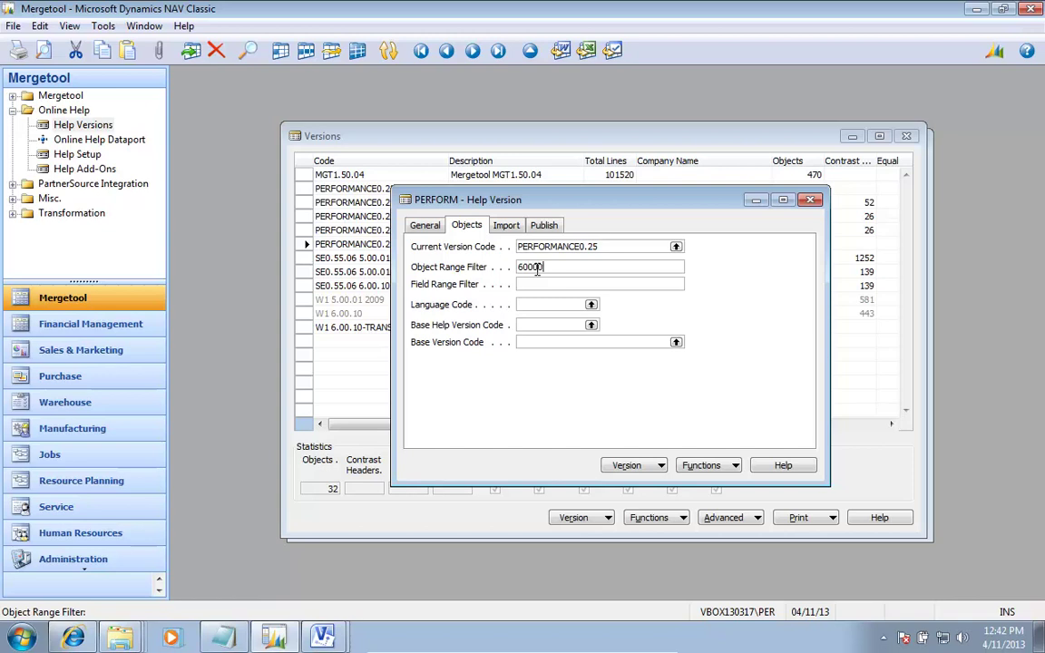
pyautogui.write('60000..60099')
pyautogui.press('Tab')
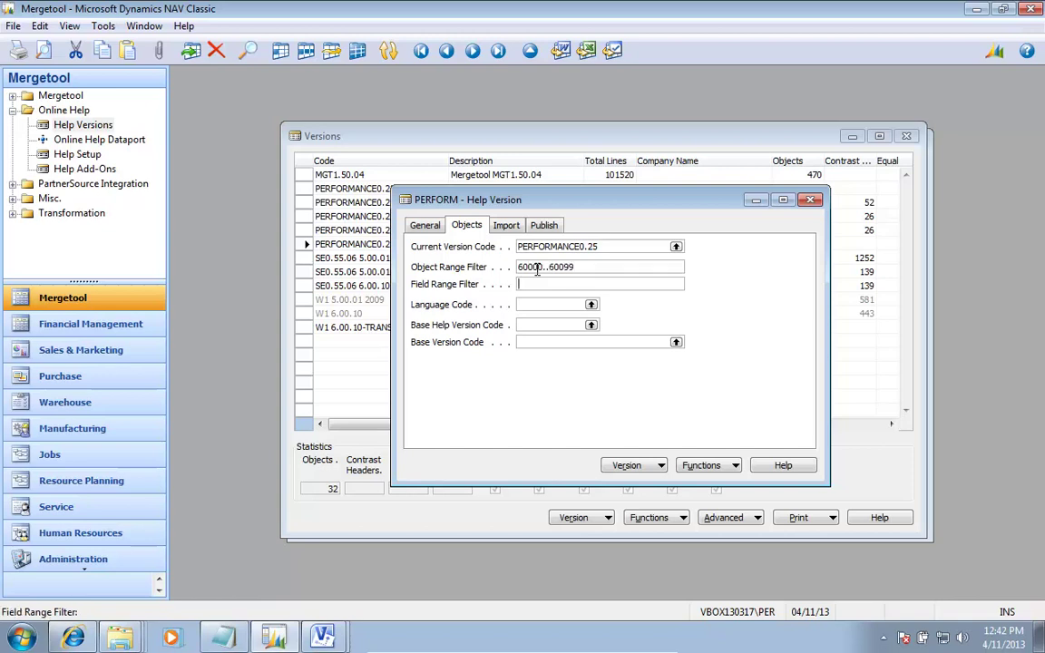
pyautogui.hotkey('shift', 'Tab')
pyautogui.hotkey('ctrl', 'c')
pyautogui.press('Tab')
pyautogui.hotkey('ctrl', 'v')
# - Set the help version's language code to ENU, English (United States), from the language list
pyautogui.click(542, 303)
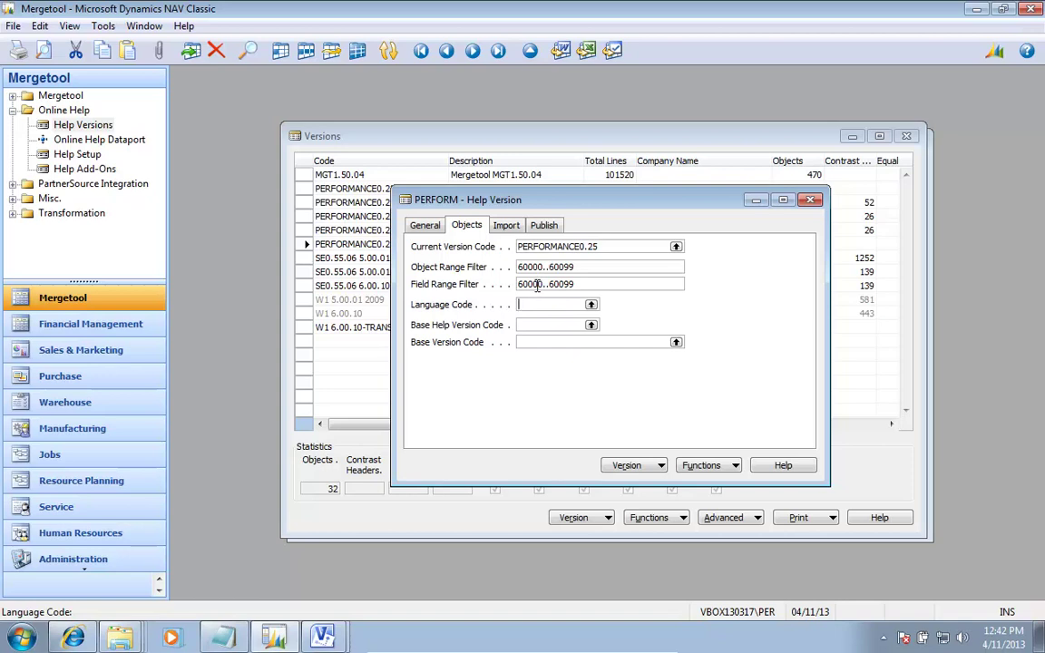
pyautogui.click(591, 306)
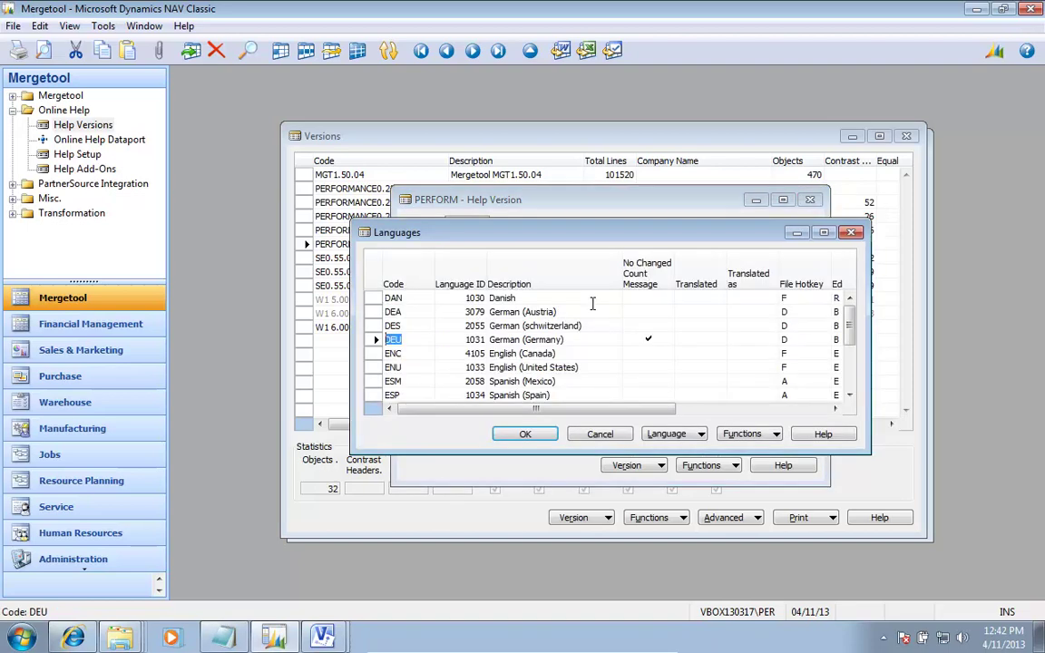
pyautogui.click(457, 368)
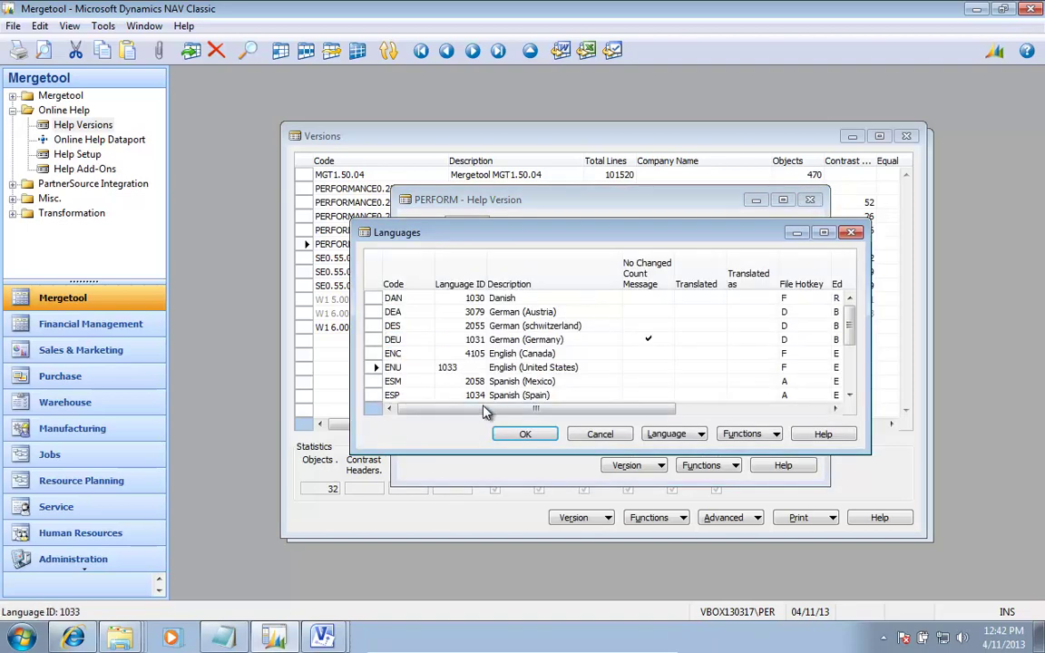
pyautogui.press('Tab')
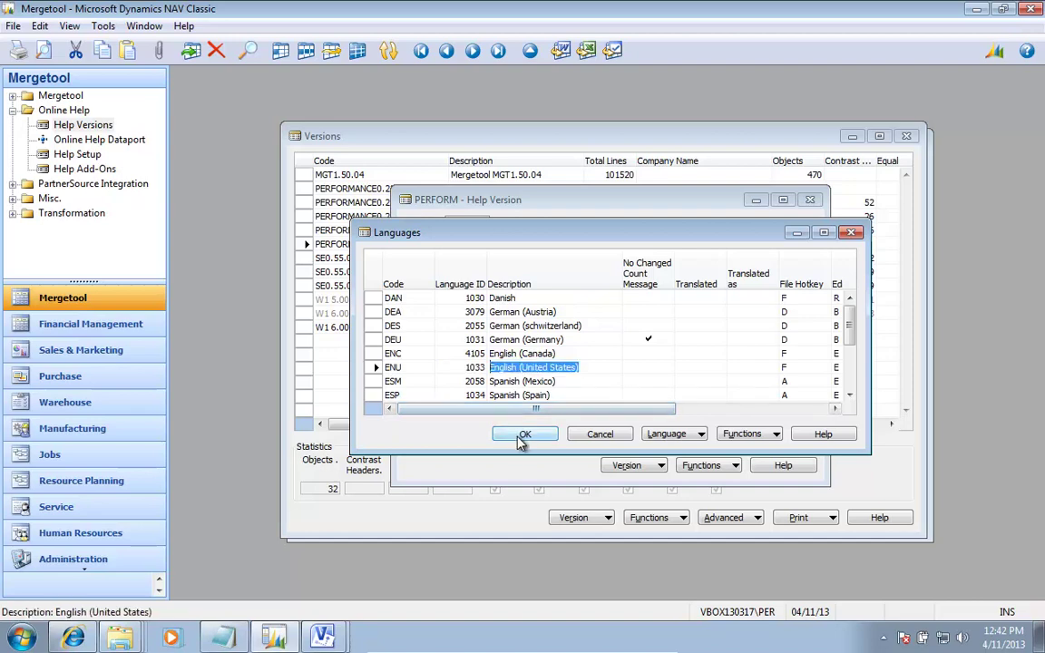
pyautogui.click(524, 433)
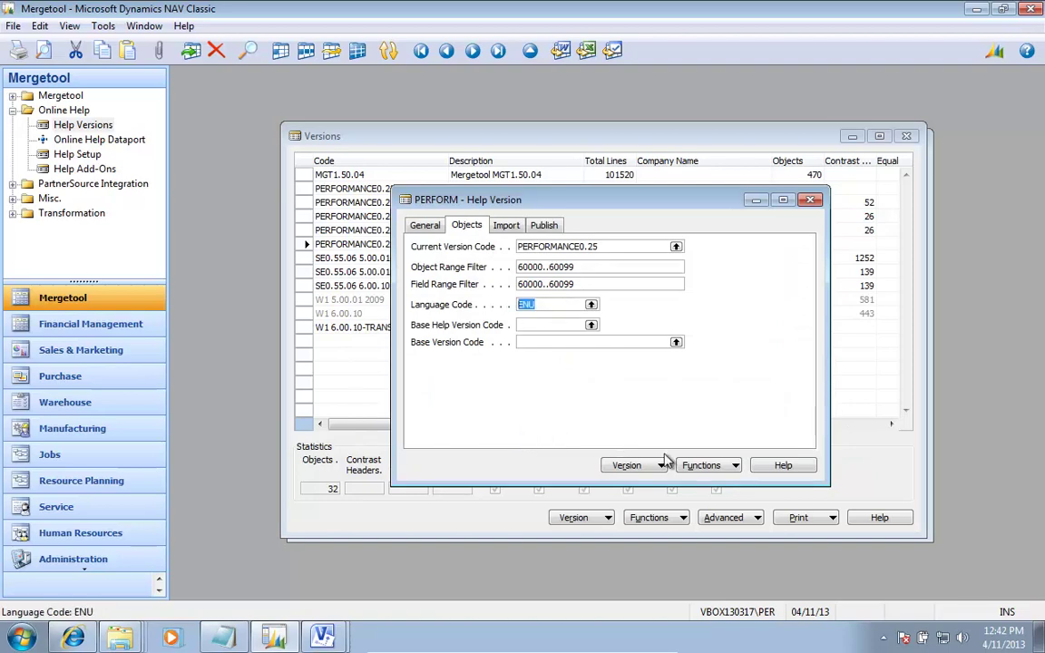
# - Get the help tokens from the objects for the PERFORM version and open its Help Tokens list
pyautogui.click(703, 466)
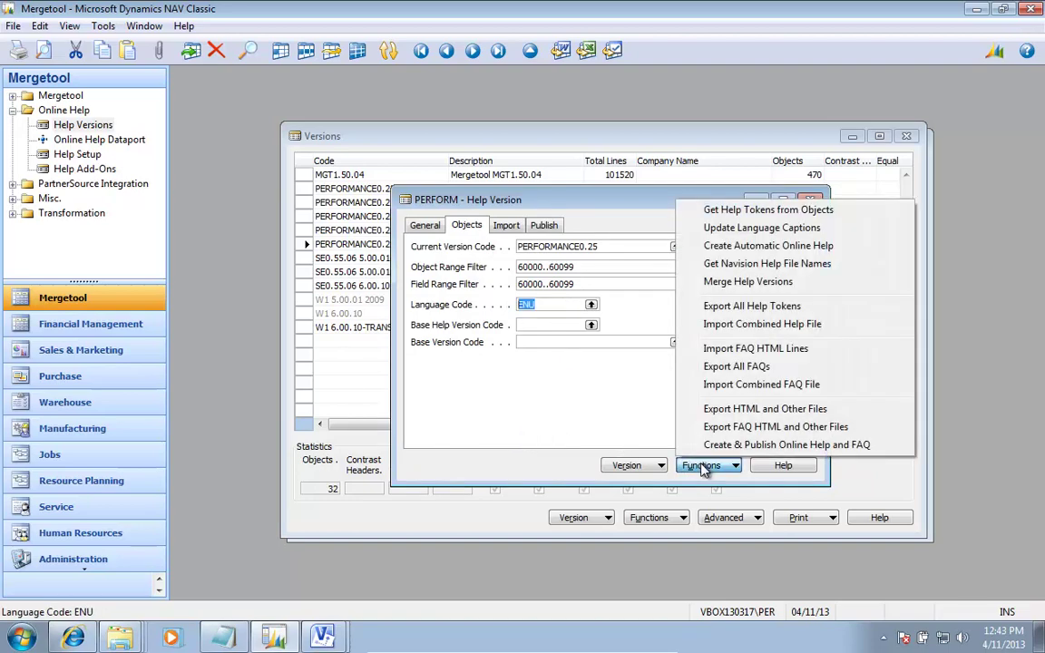
pyautogui.click(782, 211)
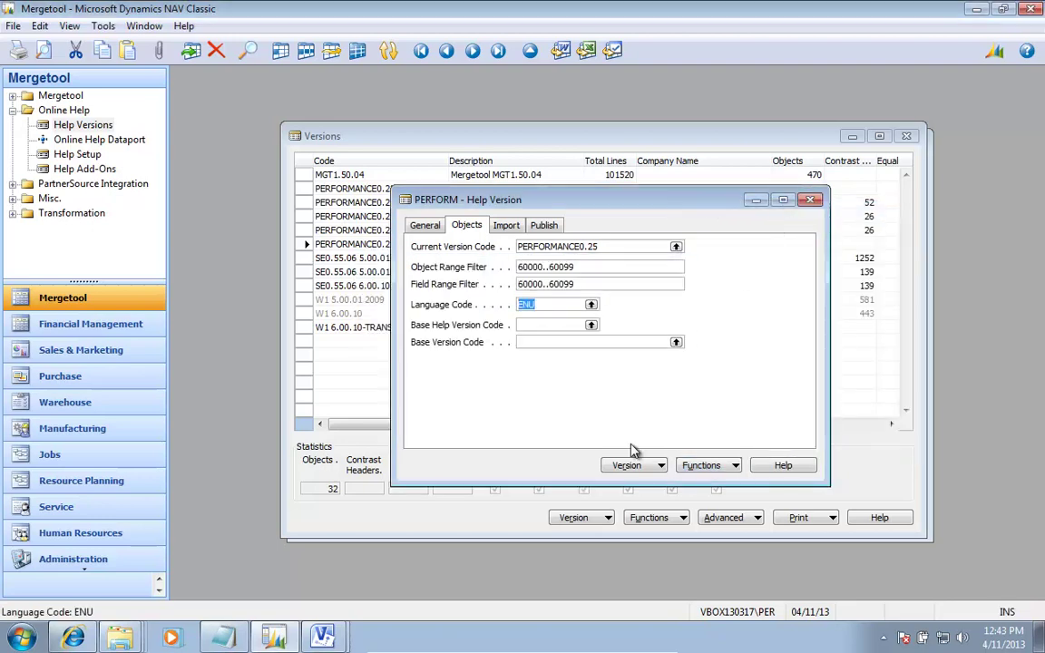
pyautogui.click(631, 466)
pyautogui.click(625, 504)
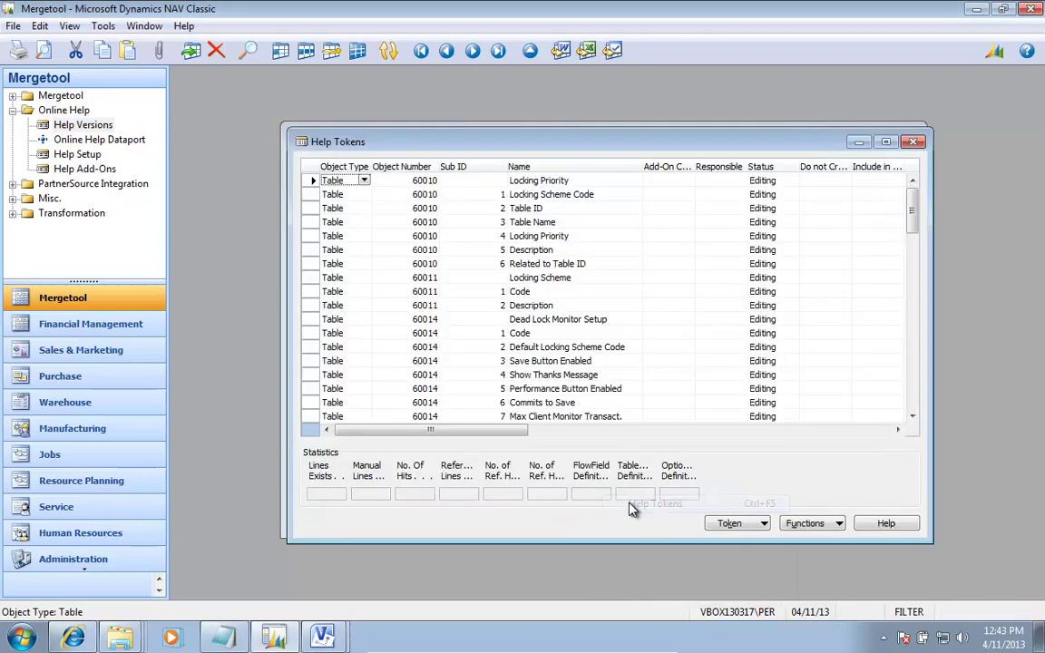
# - Examine the table help tokens and their sub IDs, continuing down to the first form tokens
pyautogui.press('Right')
pyautogui.press('Right')
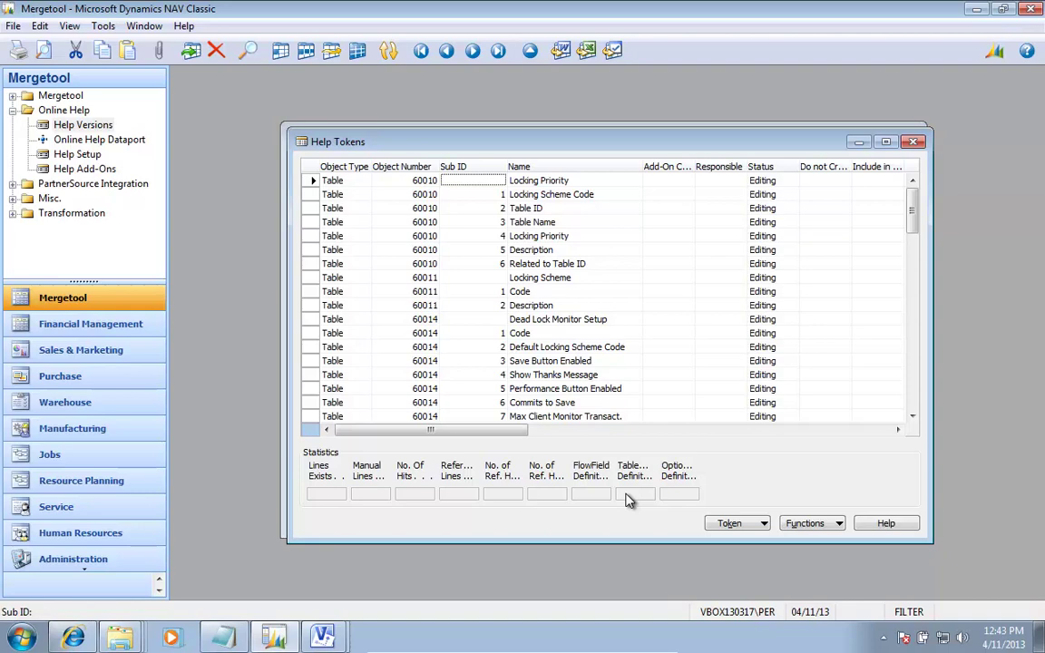
pyautogui.press('Down')
pyautogui.press('Down')
pyautogui.press('Down')
pyautogui.press('Down')
pyautogui.press('Down')
pyautogui.press('Down')
pyautogui.press('Down')
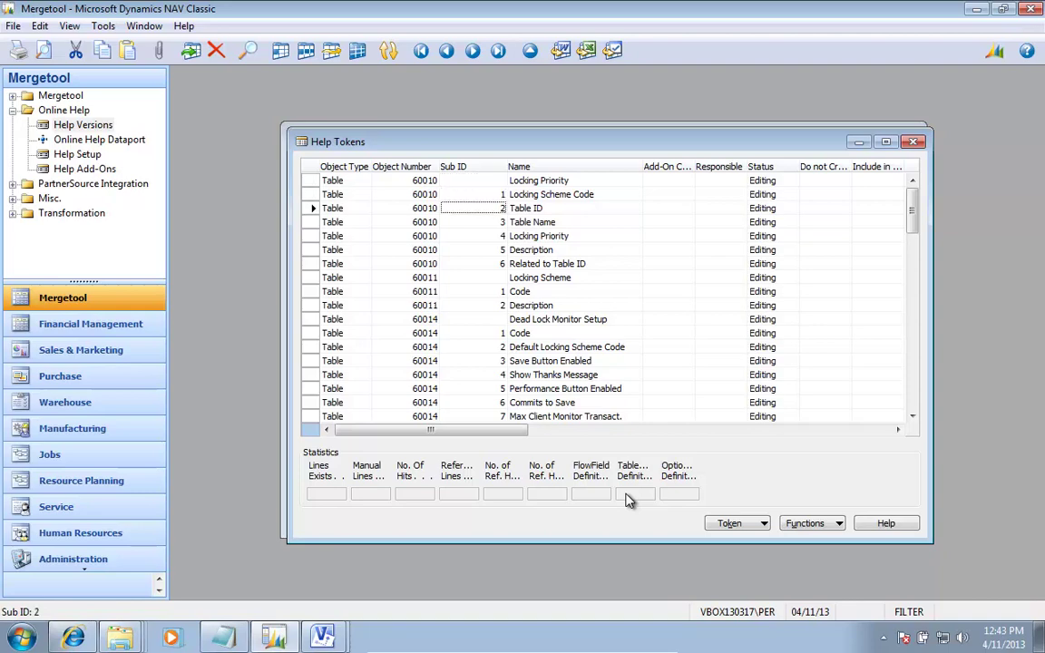
pyautogui.press('Down')
pyautogui.press('Down')
pyautogui.press('Down')
pyautogui.press('Down')
pyautogui.press('Down')
pyautogui.press('Down')
pyautogui.press('Down')
pyautogui.press('Down')
pyautogui.press('Down')
pyautogui.press('Down')
pyautogui.press('Down')
pyautogui.press('Down')
pyautogui.press('Down')
pyautogui.press('Down')
pyautogui.press('Down')
pyautogui.press('Down')
pyautogui.press('Down')
pyautogui.press('Down')
pyautogui.press('Down')
pyautogui.press('Down')
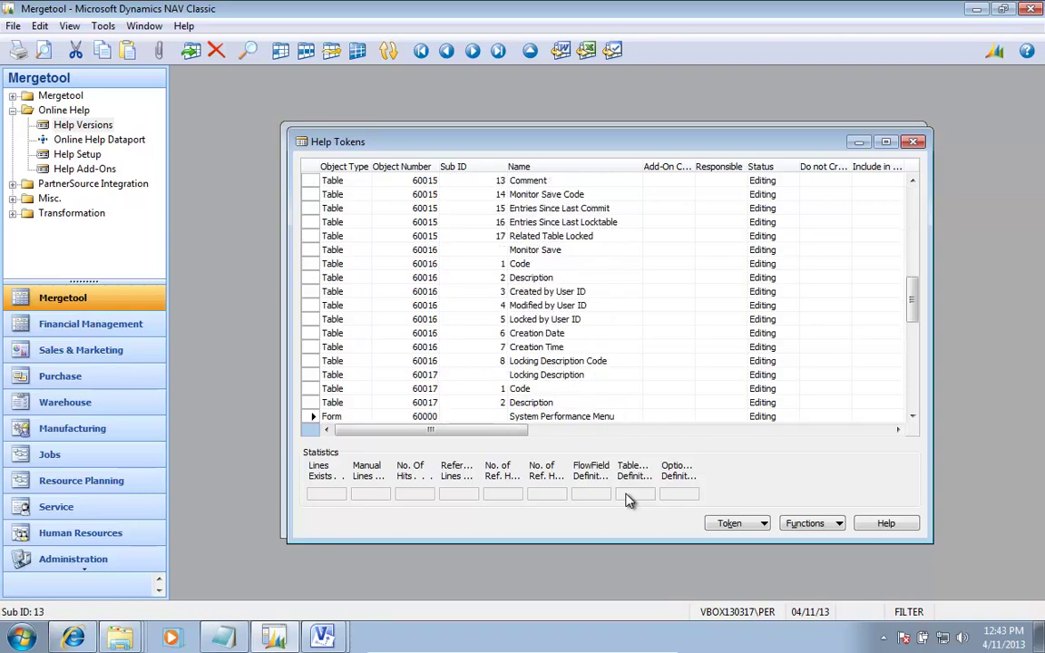
# - Examine the form help tokens and return to the System Performance Menu entry, form 60000
pyautogui.press('Up')
pyautogui.press('Up')
pyautogui.press('Up')
pyautogui.press('Up')
pyautogui.press('Up')
pyautogui.press('Up')
pyautogui.press('Up')
pyautogui.press('Up')
pyautogui.press('Up')
pyautogui.press('Up')
pyautogui.press('Up')
pyautogui.press('Up')
pyautogui.press('Up')
pyautogui.press('Up')
pyautogui.press('Up')
pyautogui.press('Up')
pyautogui.press('Up')
pyautogui.press('Up')
pyautogui.press('Up')
pyautogui.press('Up')
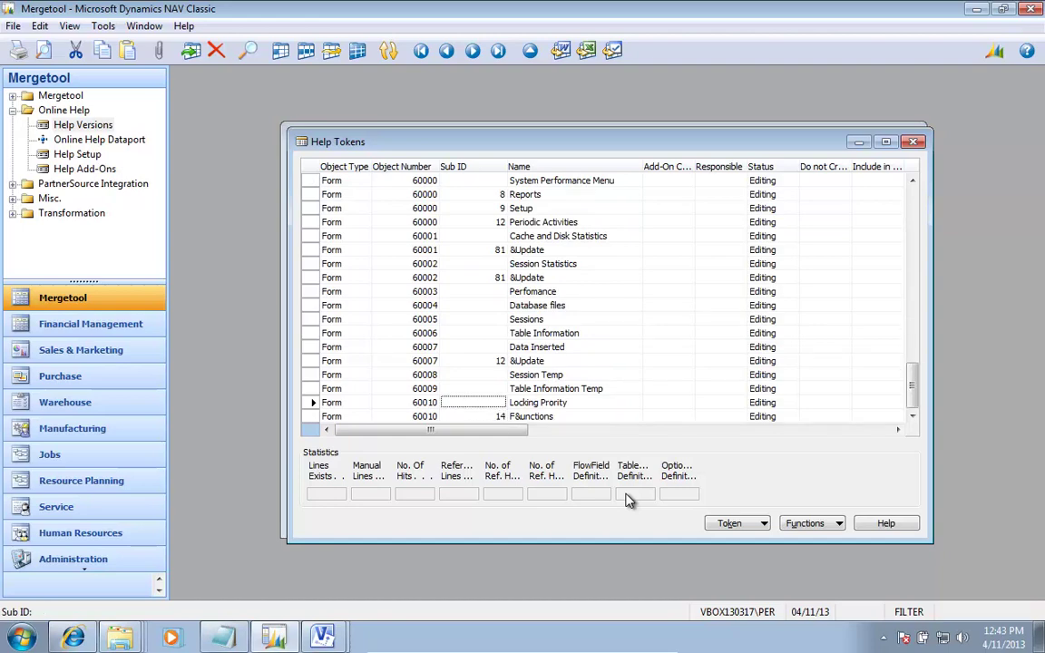
pyautogui.press('Down')
pyautogui.press('Down')
pyautogui.press('Down')
pyautogui.press('Down')
pyautogui.press('Down')
pyautogui.press('Down')
pyautogui.press('Down')
pyautogui.press('Down')
pyautogui.press('Down')
pyautogui.press('Down')
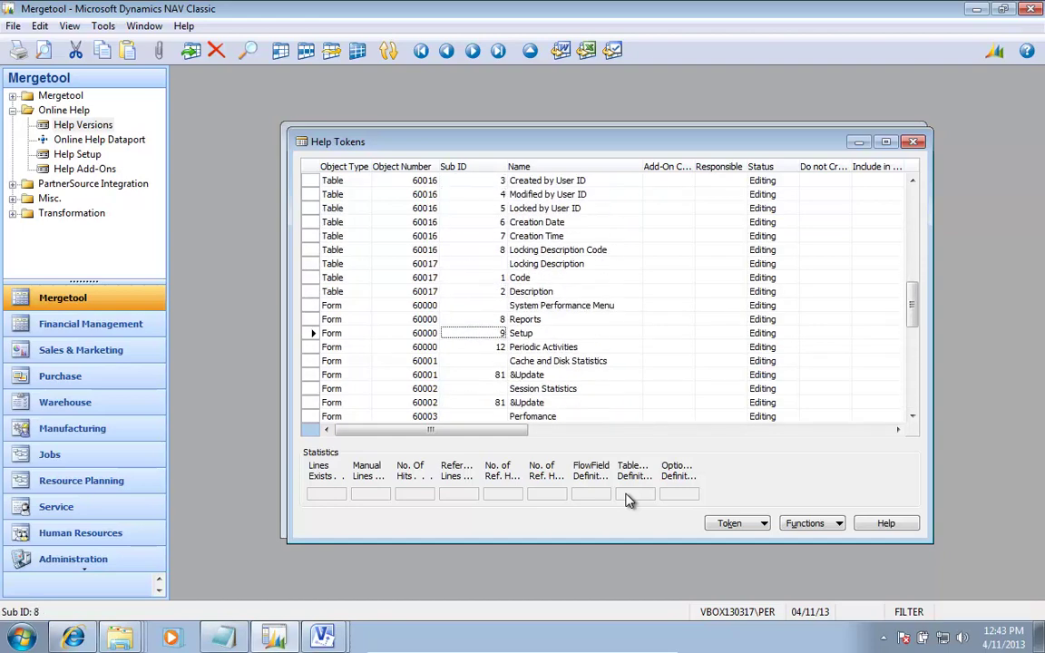
pyautogui.press('Up')
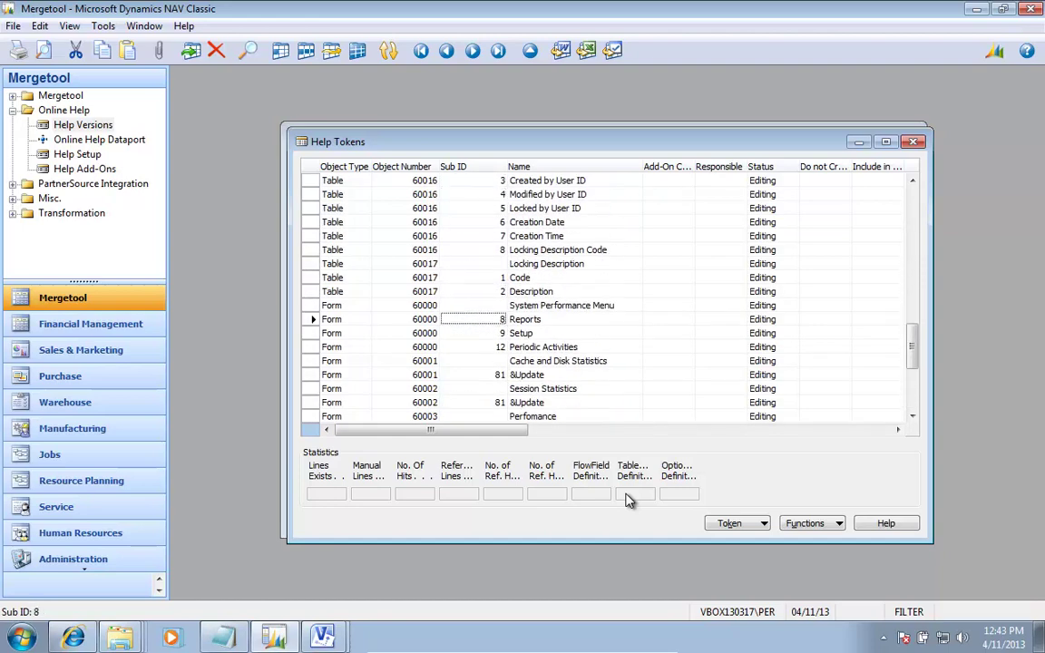
pyautogui.press('Up')
# - View the object type options for the System Performance Menu token, keeping Form as the type
pyautogui.press('Left')
pyautogui.press('Left')
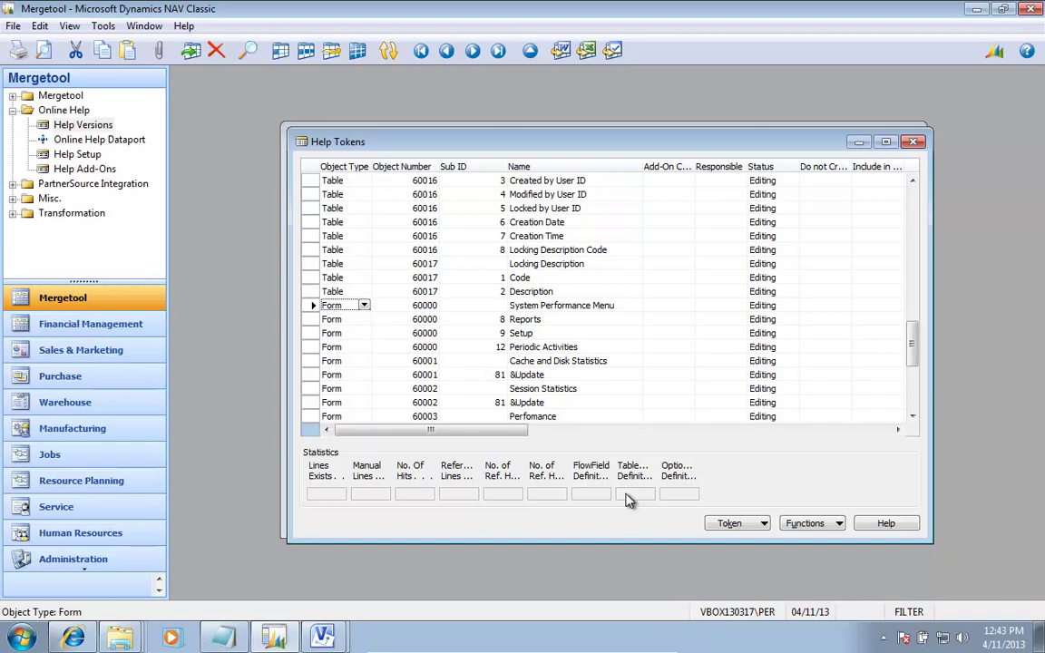
pyautogui.press('F6')
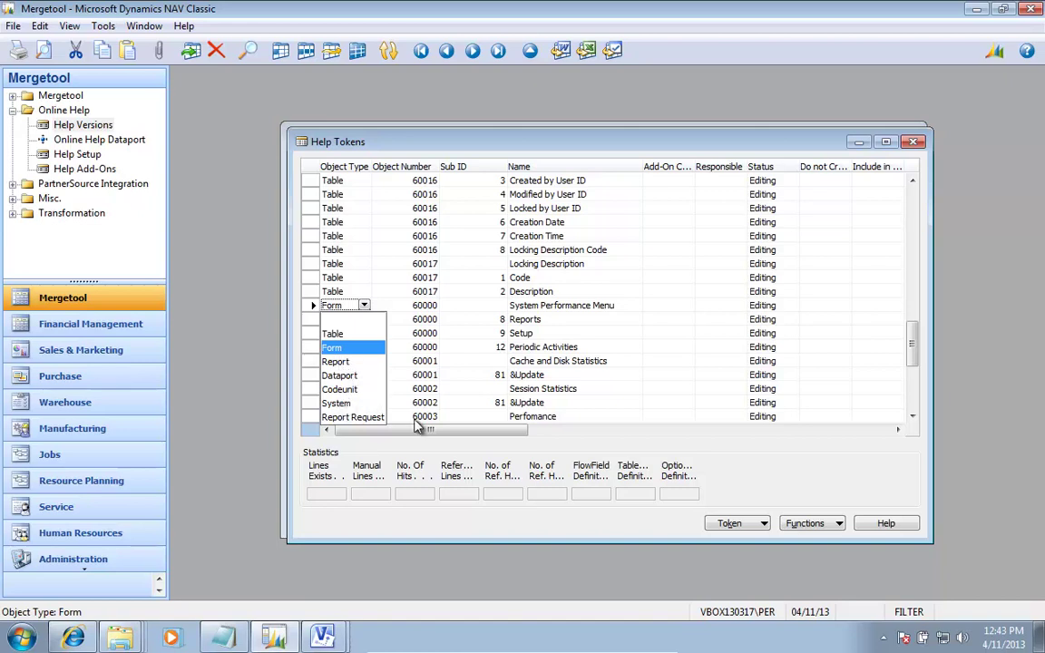
pyautogui.press('Return')
# - Look through the remaining form tokens down to the Dead Lock Monitor entry, form 60019
pyautogui.press('Down')
pyautogui.press('Down')
pyautogui.press('Down')
pyautogui.press('Down')
pyautogui.press('Down')
pyautogui.press('Down')
pyautogui.press('Down')
pyautogui.press('Down')
pyautogui.press('Down')
pyautogui.press('Down')
pyautogui.press('Down')
pyautogui.press('Down')
pyautogui.press('Down')
pyautogui.press('Down')
pyautogui.press('Down')
pyautogui.press('Down')
pyautogui.press('Down')
pyautogui.press('Down')
pyautogui.press('Down')
pyautogui.press('Down')
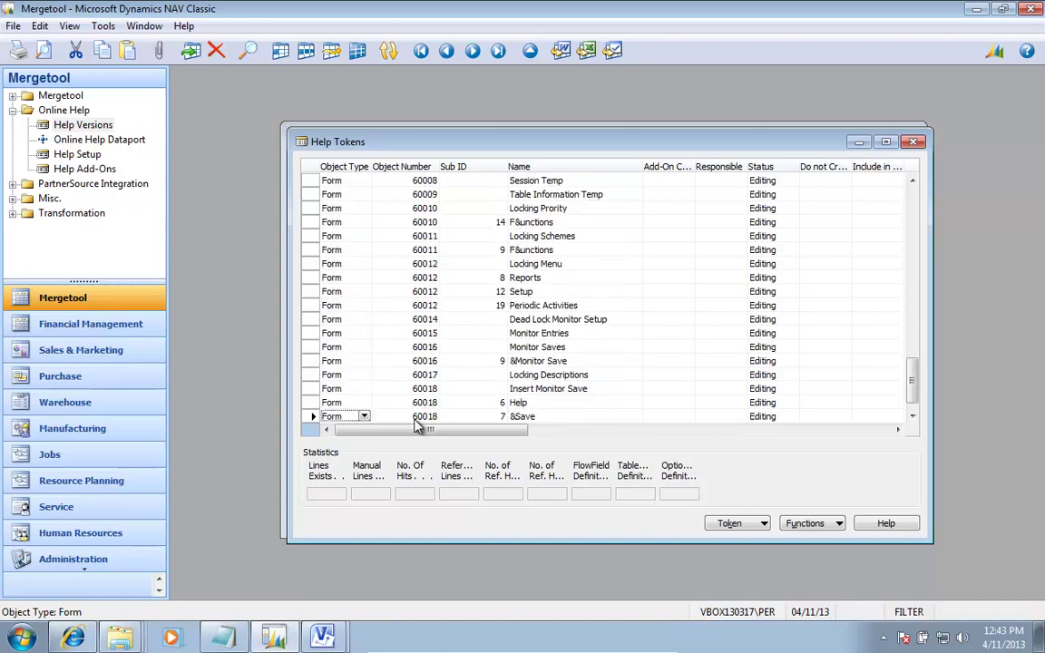
pyautogui.press('Down')
pyautogui.press('Down')
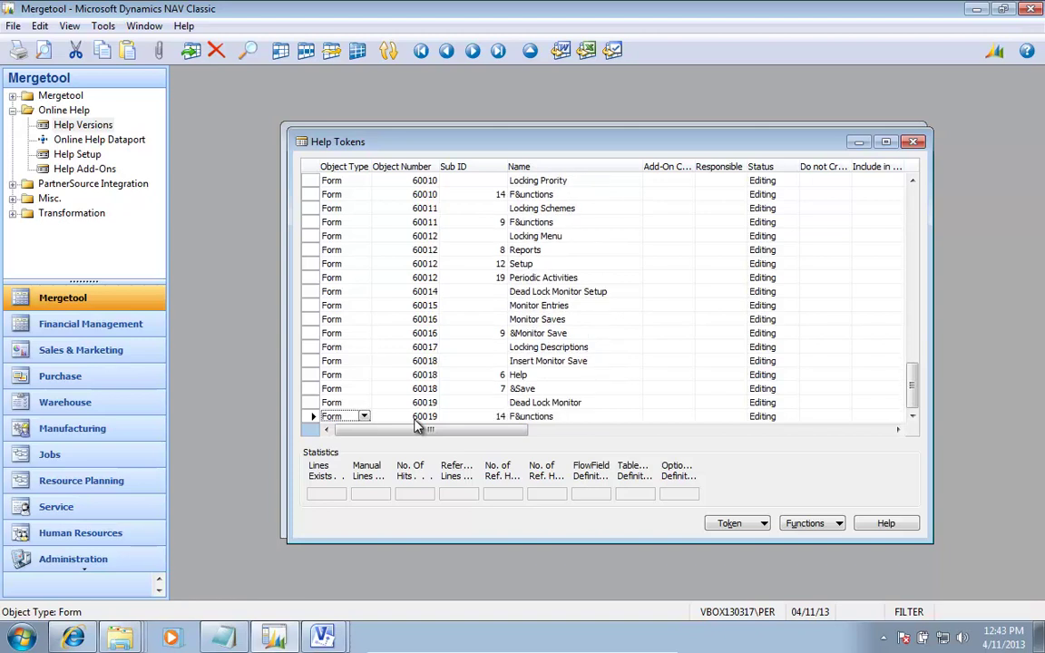
pyautogui.press('Up')
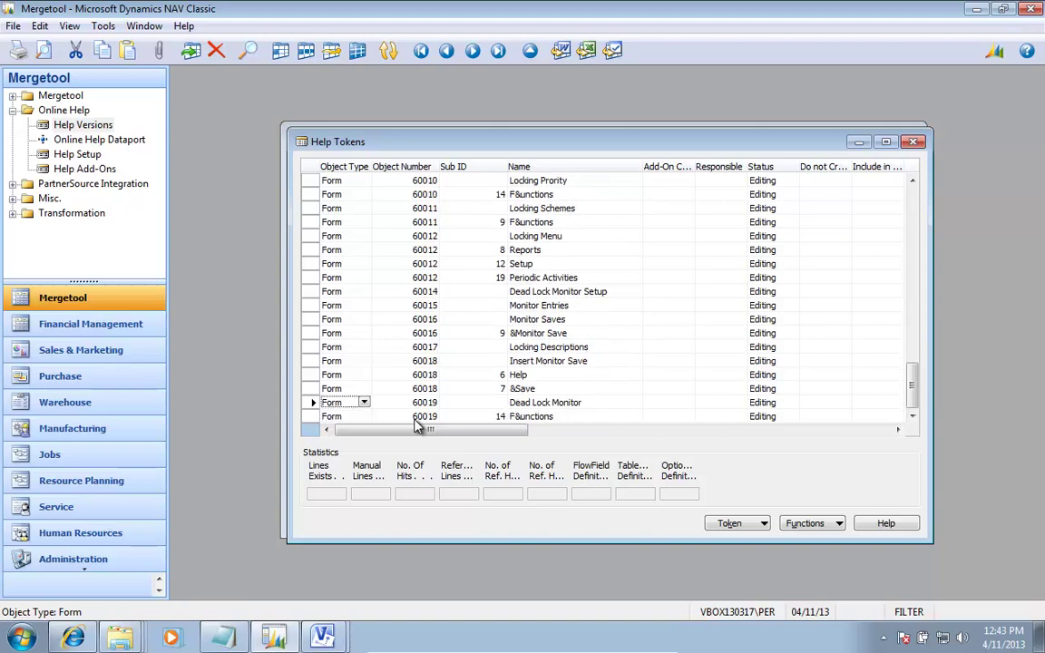
# - Examine the sub IDs of the form tokens from Dead Lock Monitor back up through Insert Monitor Save and Periodic Activities
pyautogui.press('Tab')
pyautogui.press('Tab')
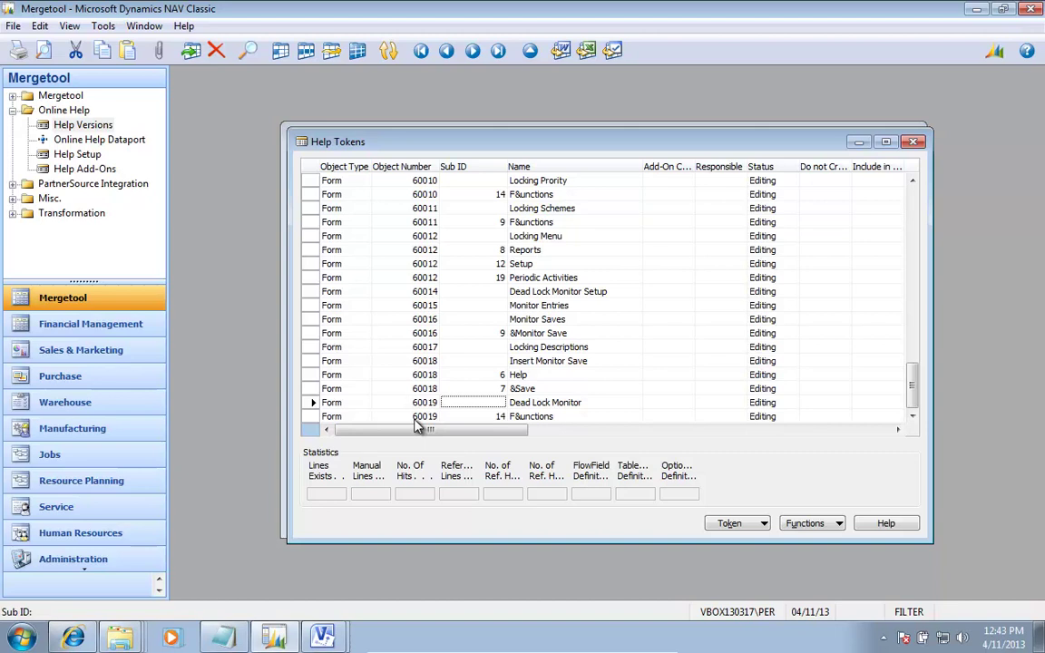
pyautogui.press('Up')
pyautogui.press('Up')
pyautogui.press('Down')
pyautogui.press('Down')
pyautogui.press('Up')
pyautogui.press('Up')
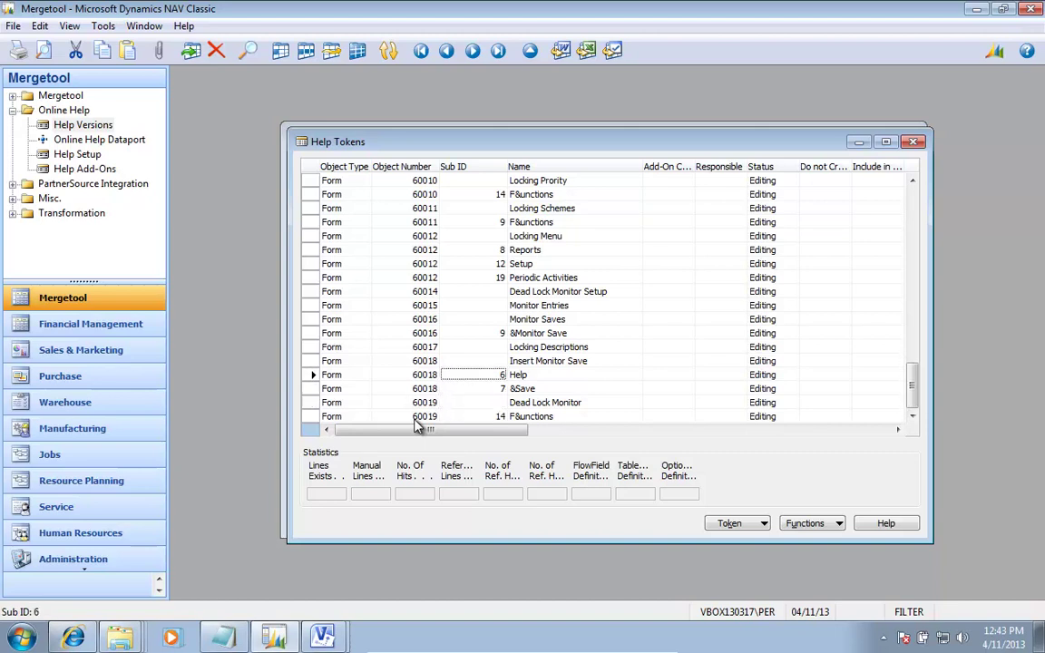
pyautogui.press('Up')
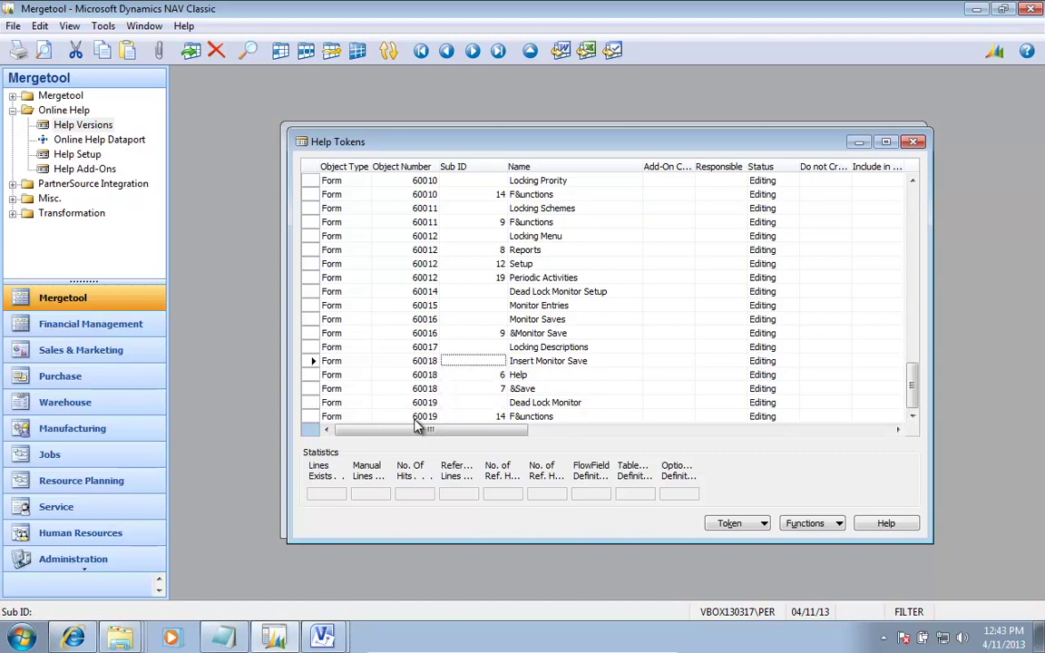
pyautogui.press('Up')
pyautogui.press('Up')
pyautogui.press('Up')
pyautogui.press('Up')
pyautogui.press('Up')
pyautogui.press('Up')
pyautogui.press('Up')
pyautogui.press('Up')
pyautogui.press('Up')
pyautogui.press('Up')
pyautogui.press('Up')
pyautogui.press('Up')
pyautogui.press('Up')
pyautogui.press('Up')
pyautogui.press('Up')
pyautogui.press('Up')
pyautogui.press('Up')
pyautogui.press('Up')
pyautogui.press('Up')
pyautogui.press('Up')
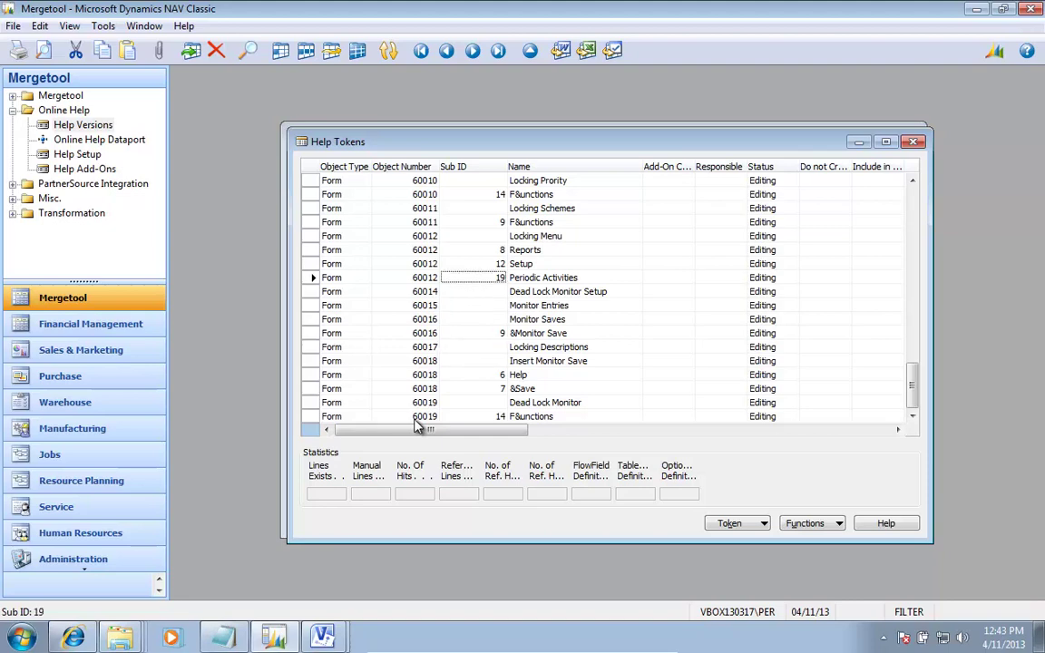
# - Go back up through the help tokens to the first table entry, Locking Priority, table 60010
pyautogui.press('Up')
pyautogui.press('Up')
pyautogui.press('Up')
pyautogui.press('Up')
pyautogui.press('Up')
pyautogui.press('Up')
pyautogui.press('Up')
pyautogui.press('Up')
pyautogui.press('Up')
pyautogui.press('Up')
pyautogui.press('Up')
pyautogui.press('Up')
pyautogui.press('Up')
pyautogui.press('Up')
pyautogui.press('Up')
pyautogui.press('Up')
pyautogui.press('Up')
pyautogui.press('Up')
pyautogui.press('Up')
pyautogui.press('Up')
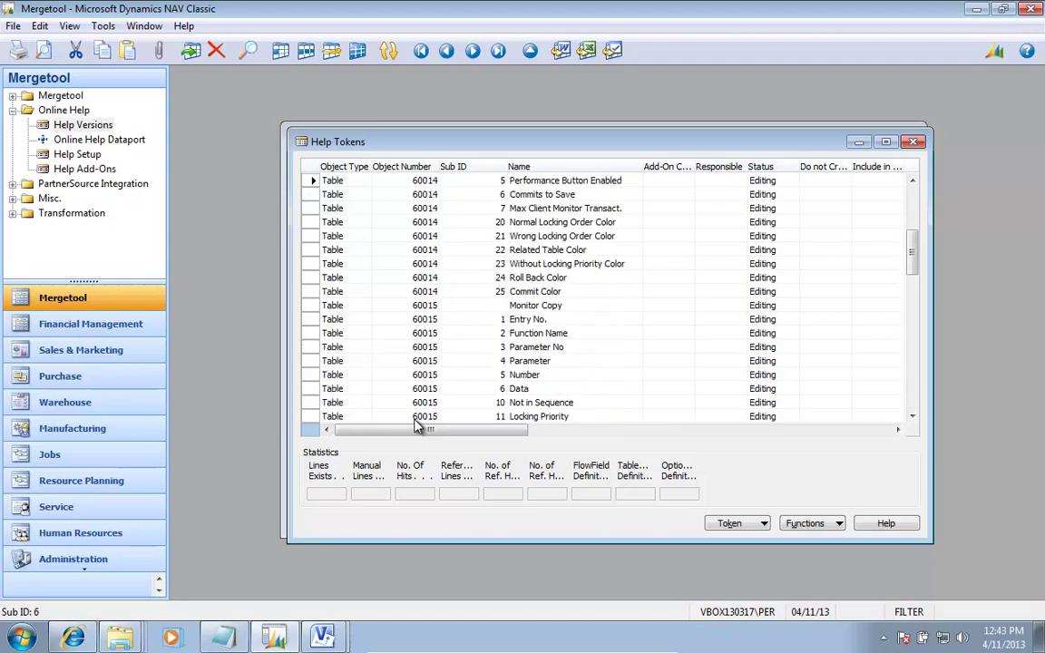
pyautogui.press('Left')
pyautogui.press('Left')
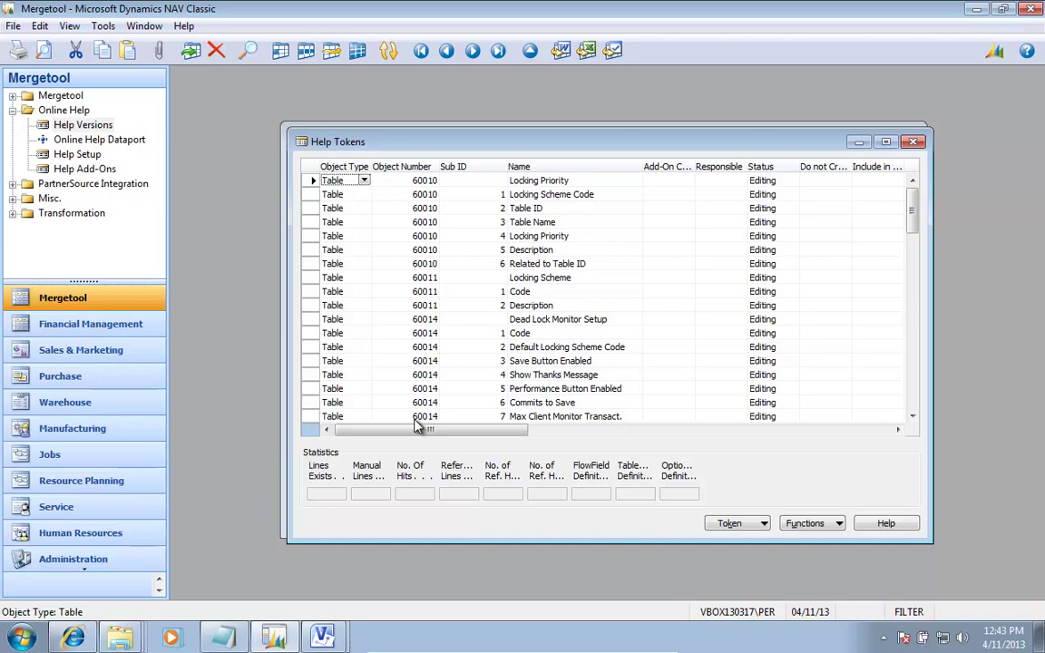
# - Open the table 60010 Locking Priority token for editing in Word, trusting the executable and dismissing the Office activation
pyautogui.press('Right')
pyautogui.press('Right')
pyautogui.press('Right')
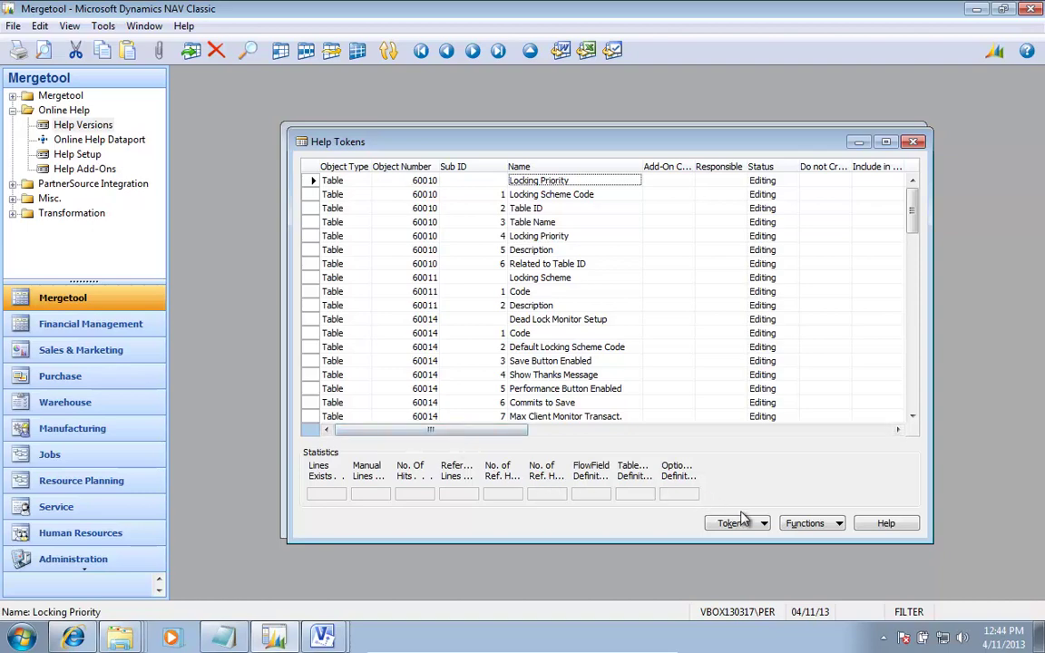
pyautogui.click(821, 523)
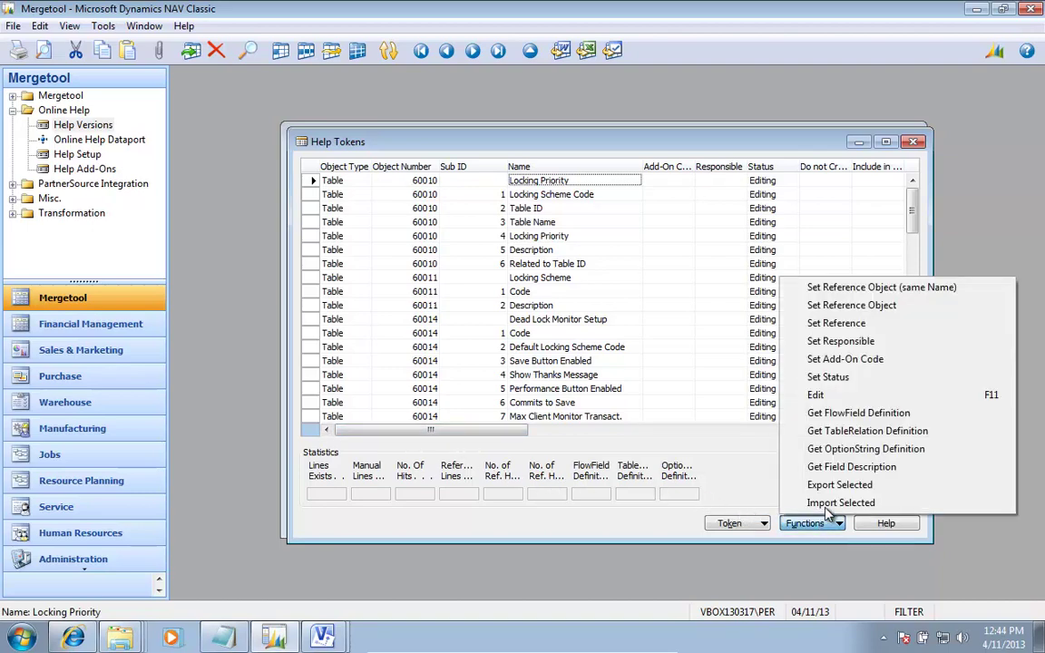
pyautogui.click(823, 396)
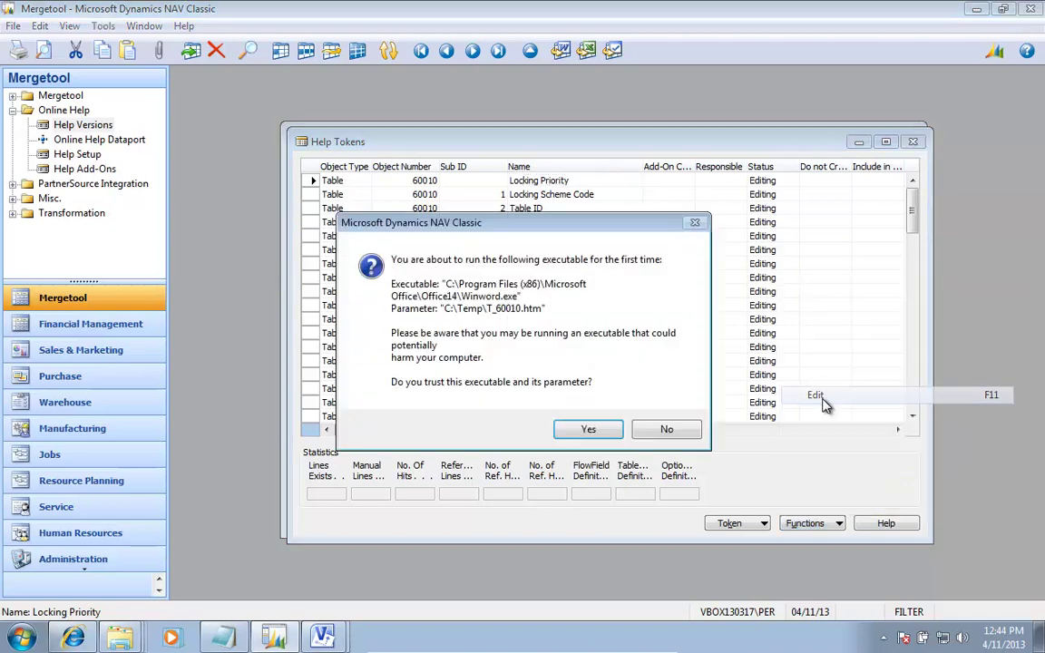
pyautogui.click(601, 429)
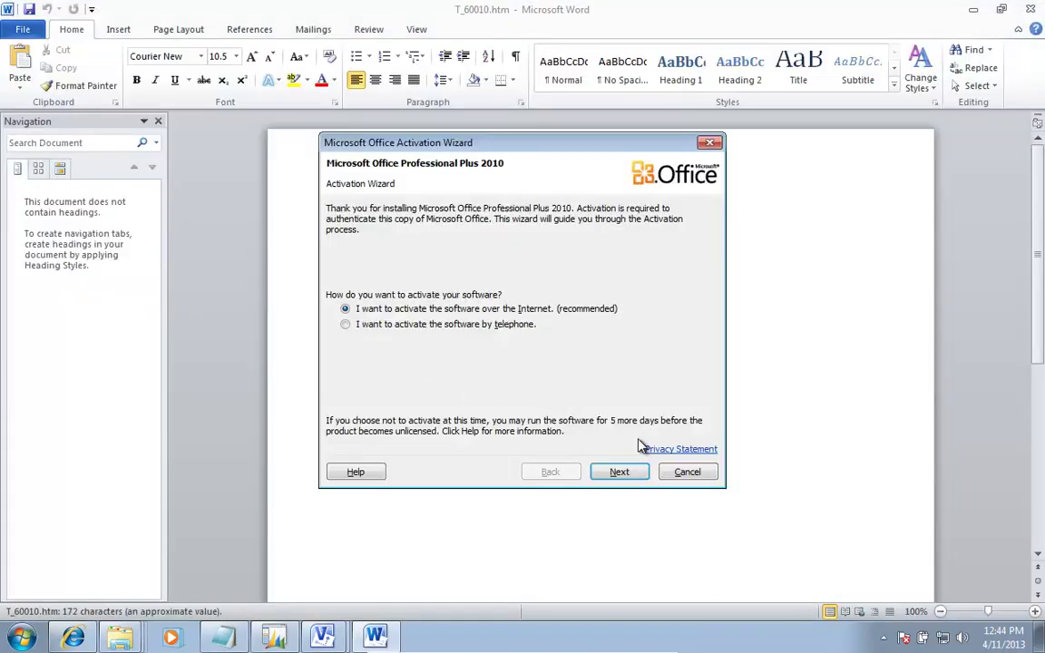
pyautogui.click(690, 473)
pyautogui.click(380, 338)
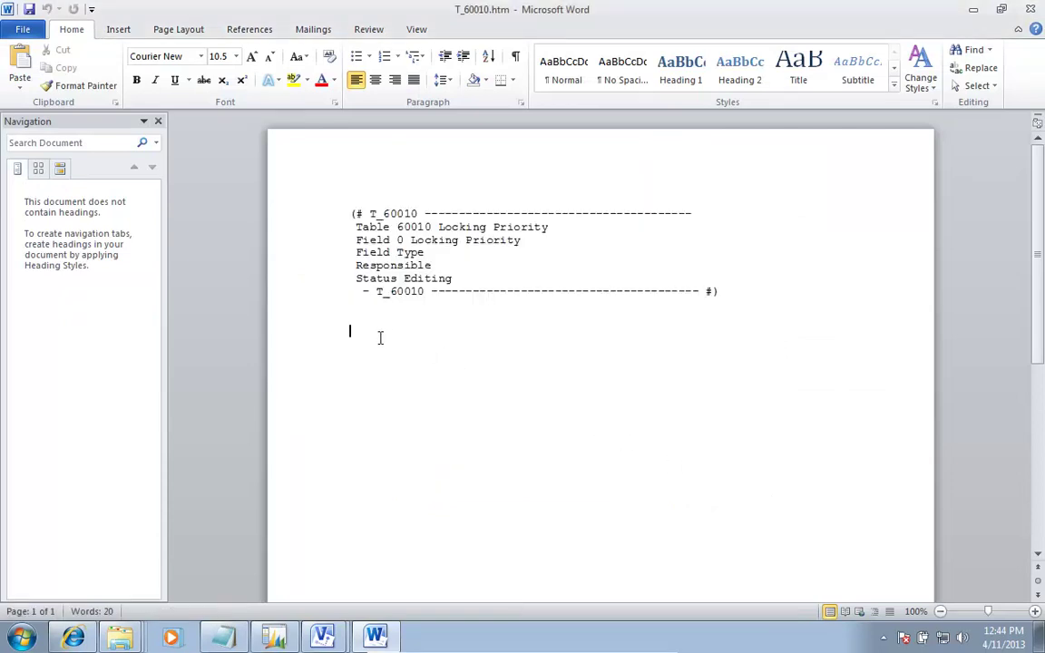
# - Write "This is the help. ($ T_60011 $)" below the token header, then save and close T_60010.htm
pyautogui.write('This')
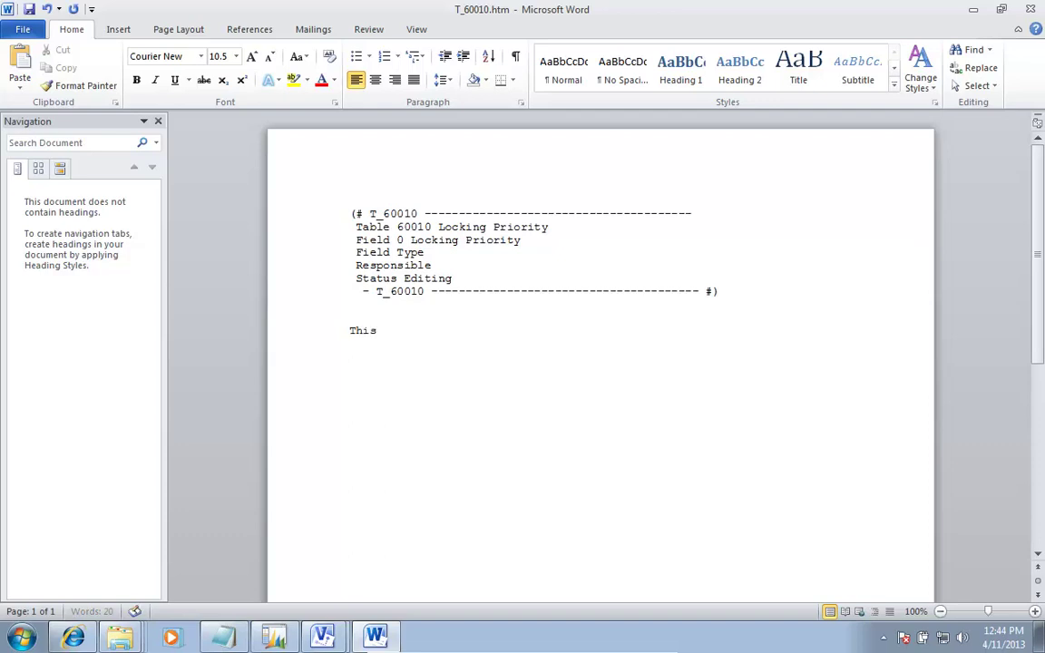
pyautogui.write(' is the help.  ')
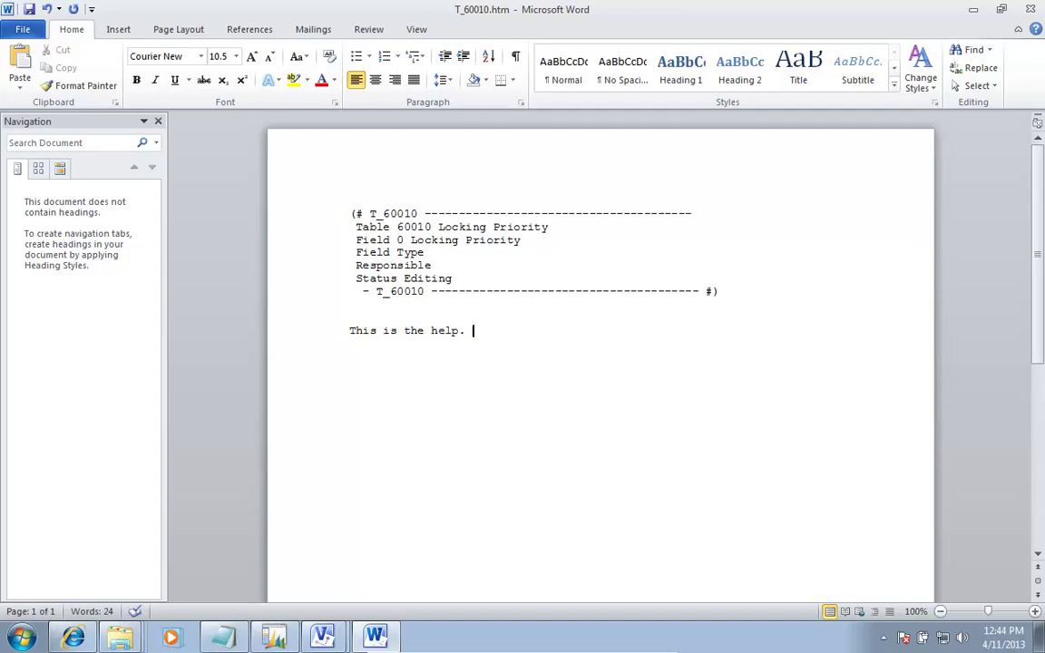
pyautogui.write('($')
pyautogui.write('T_6000')
pyautogui.press('BackSpace')
pyautogui.write('11 $)')
pyautogui.hotkey('alt', 'F4')
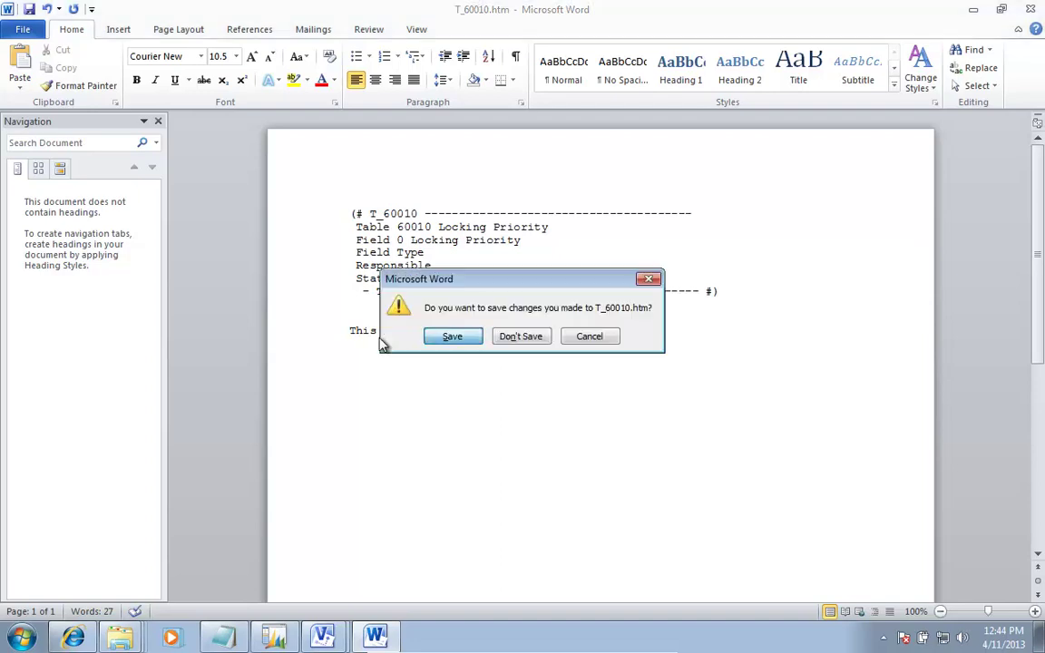
pyautogui.click(448, 343)
pyautogui.press('Return')
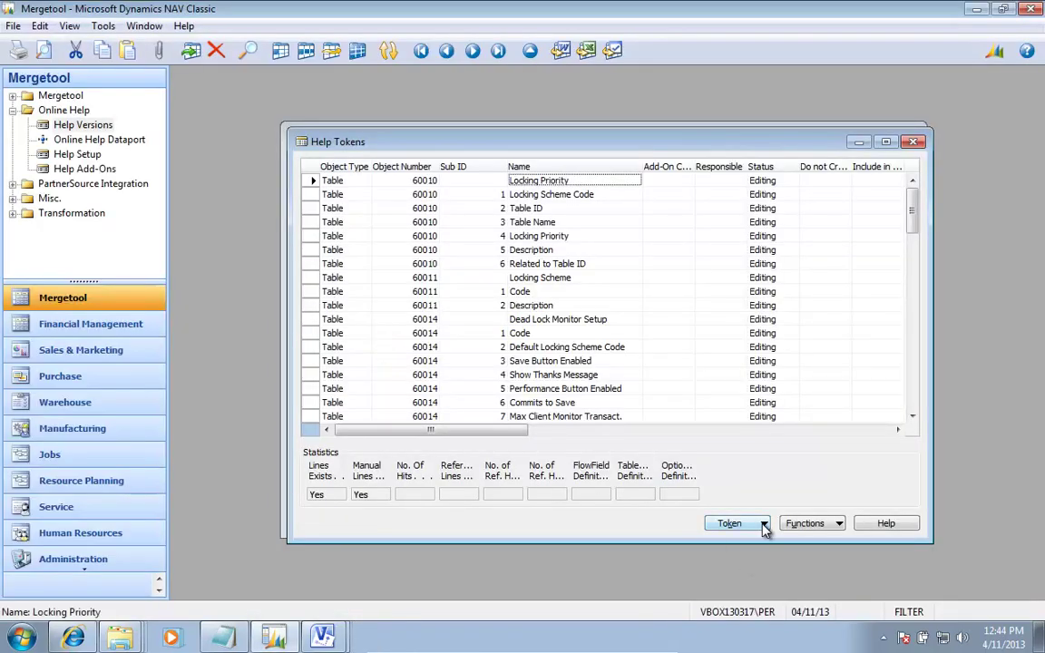
# - Open the Locking Priority token card and enlarge the header row of its help lines to show full column names
pyautogui.click(731, 523)
pyautogui.click(755, 414)
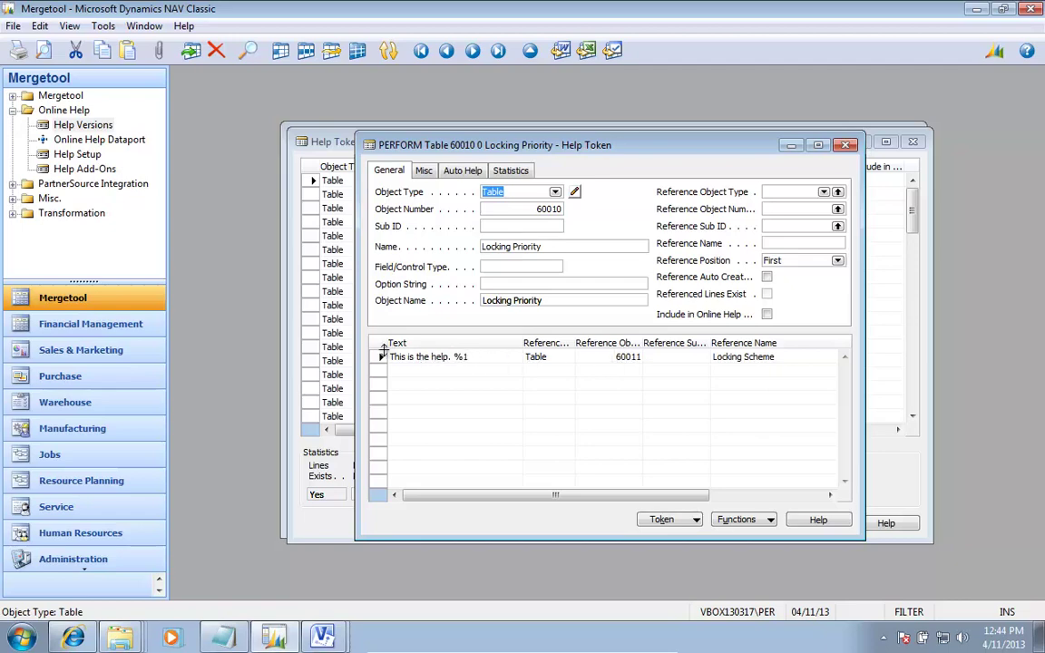
pyautogui.moveTo(384, 350); pyautogui.dragTo(384, 376)
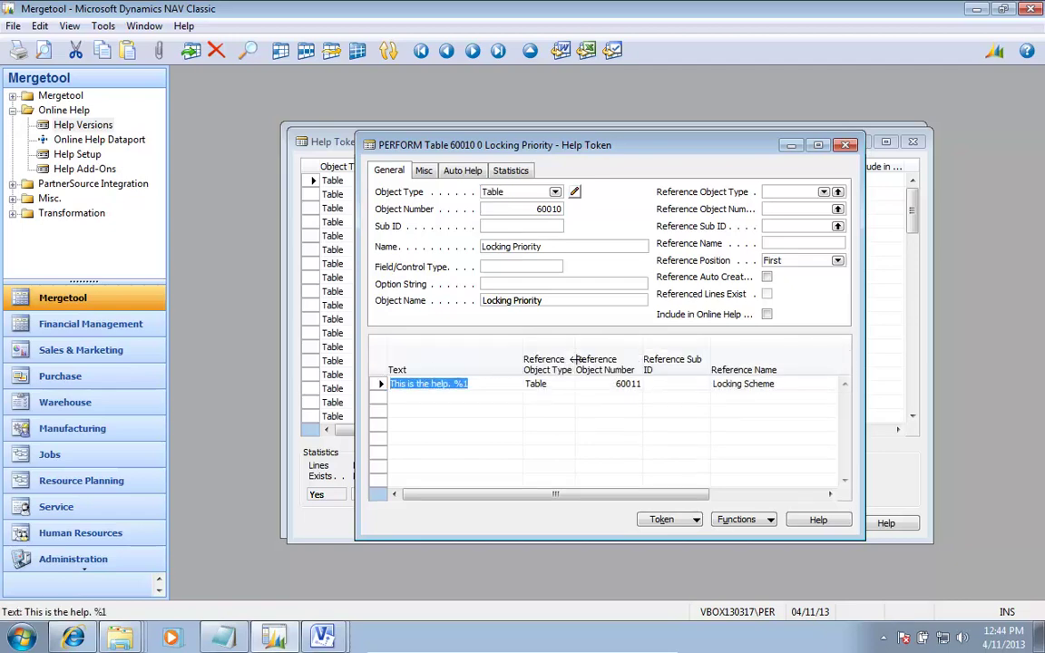
# - Set the help line's Reference Sub ID to 1, the Code field of table 60011
pyautogui.click(676, 384)
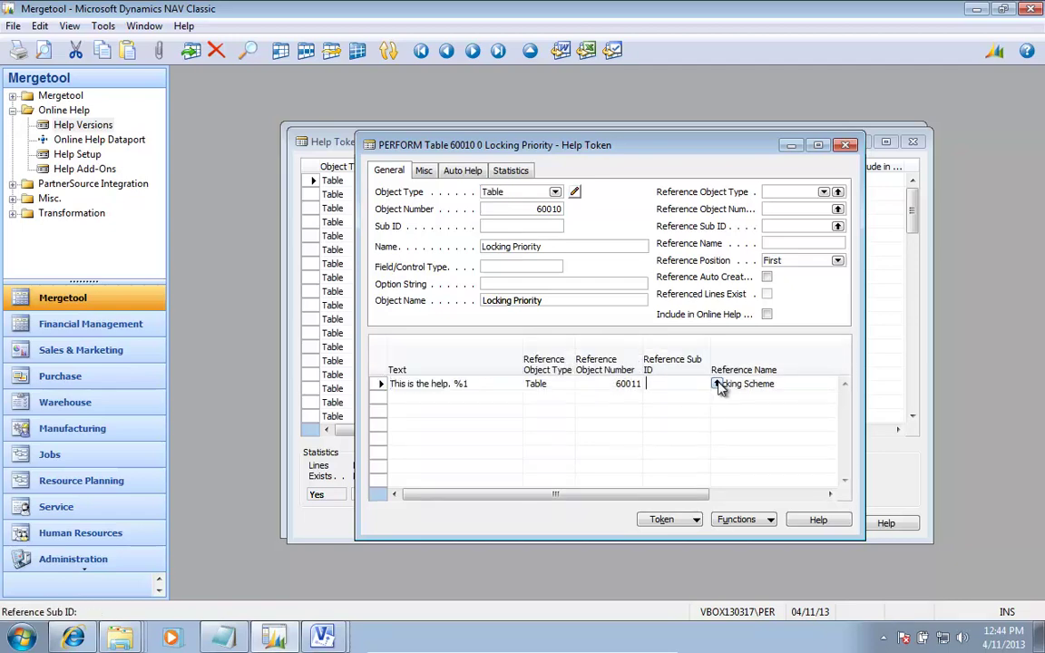
pyautogui.click(718, 384)
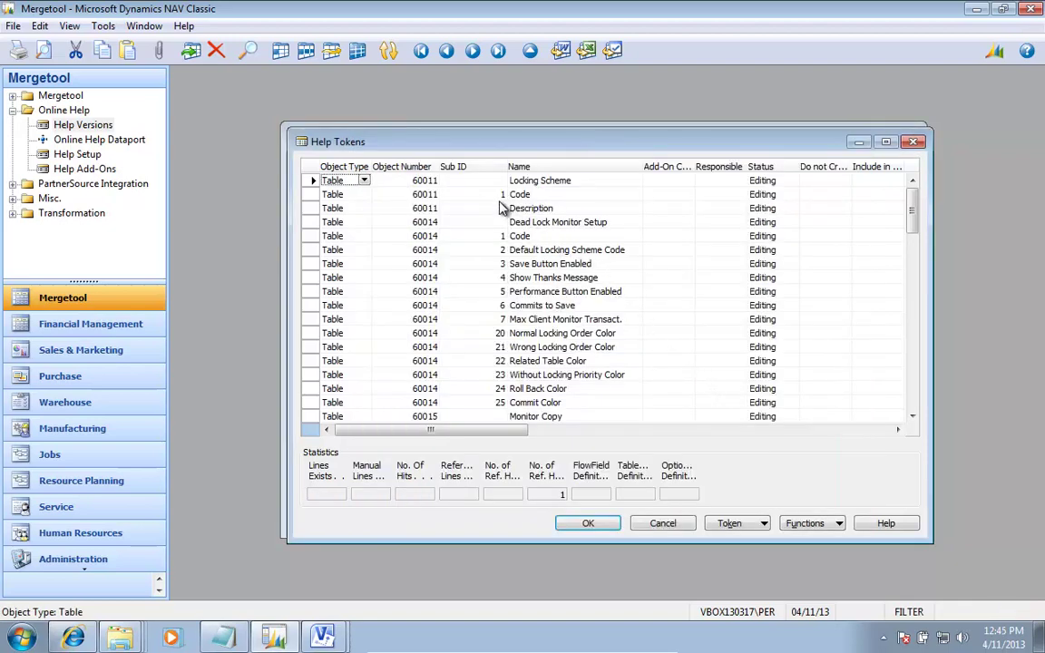
pyautogui.click(454, 193)
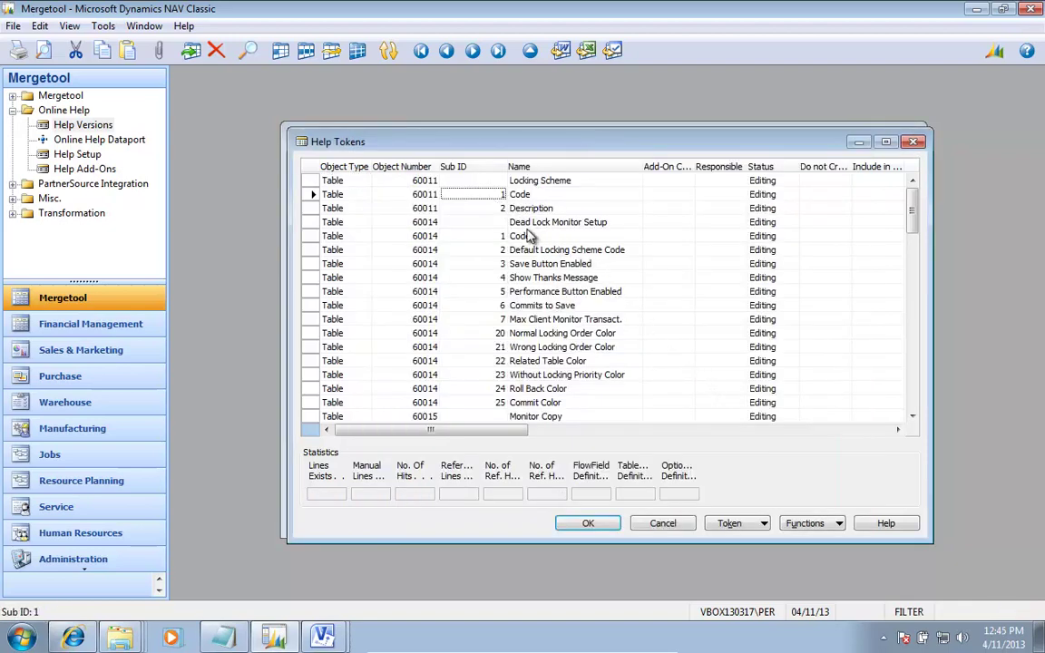
pyautogui.click(588, 523)
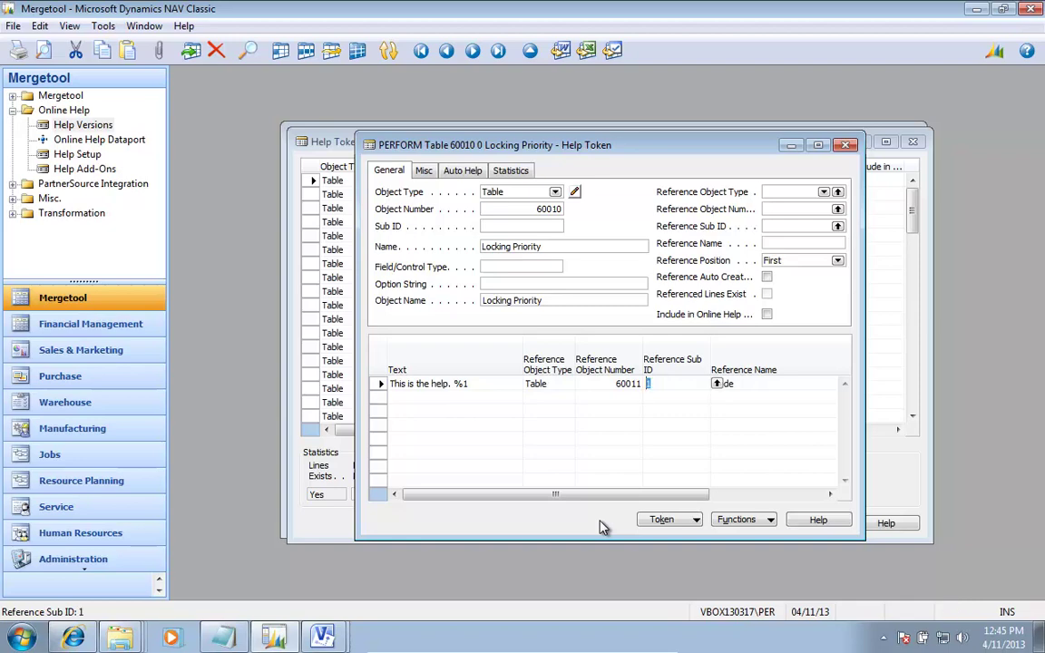
pyautogui.press('Down')
pyautogui.press('Up')
pyautogui.press('Left')
pyautogui.press('Left')
pyautogui.press('Right')
pyautogui.press('Right')
# - Open the token text in Word to check the updated field reference, then close the document
pyautogui.click(751, 524)
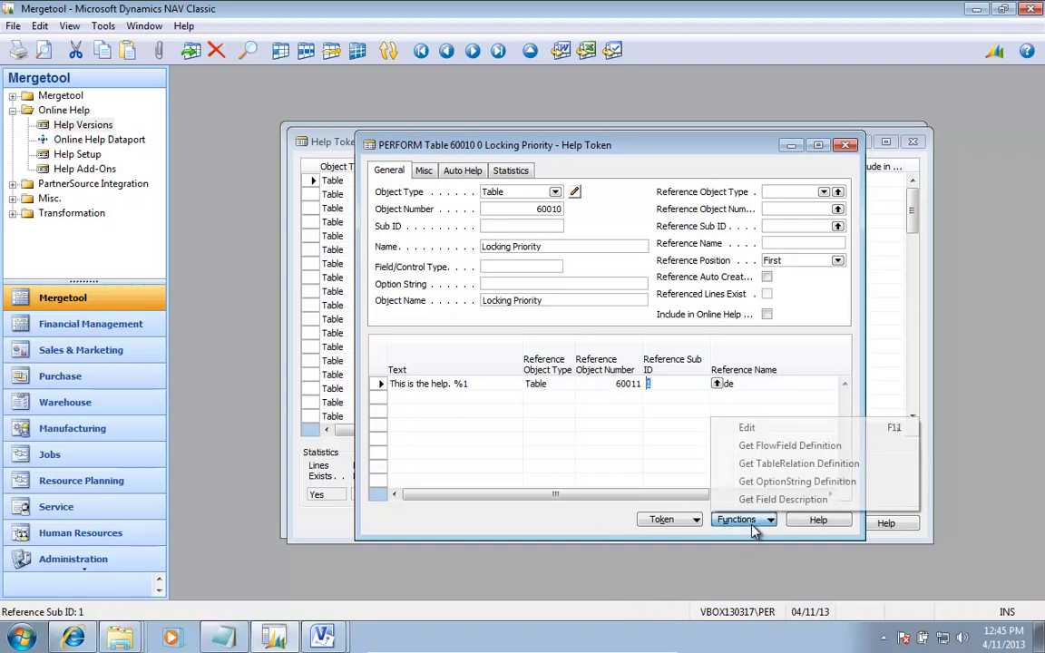
pyautogui.click(750, 426)
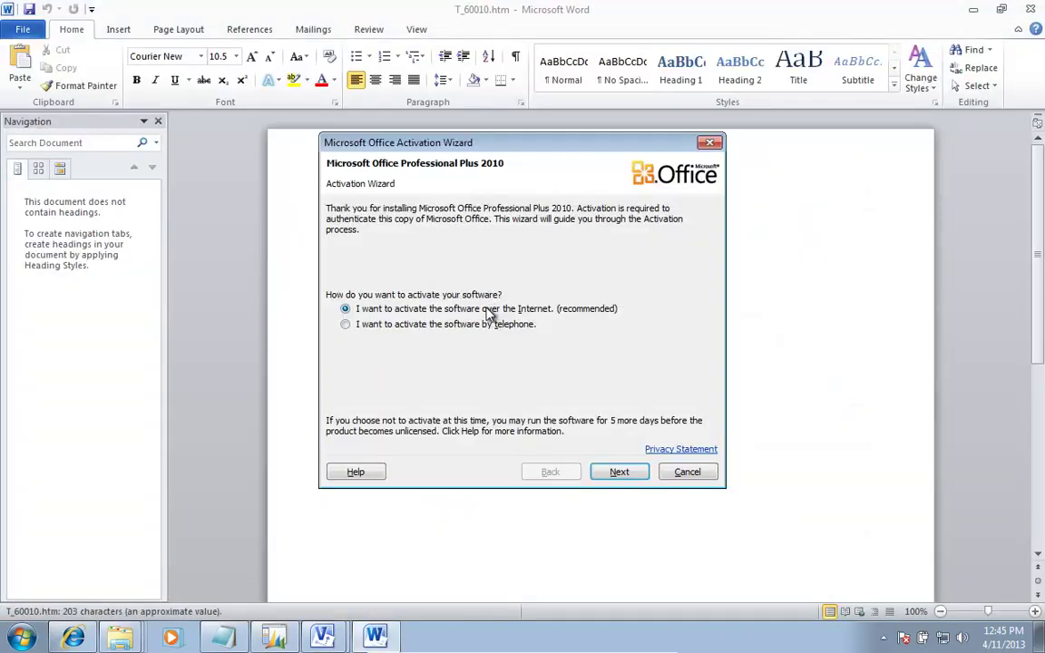
pyautogui.click(694, 473)
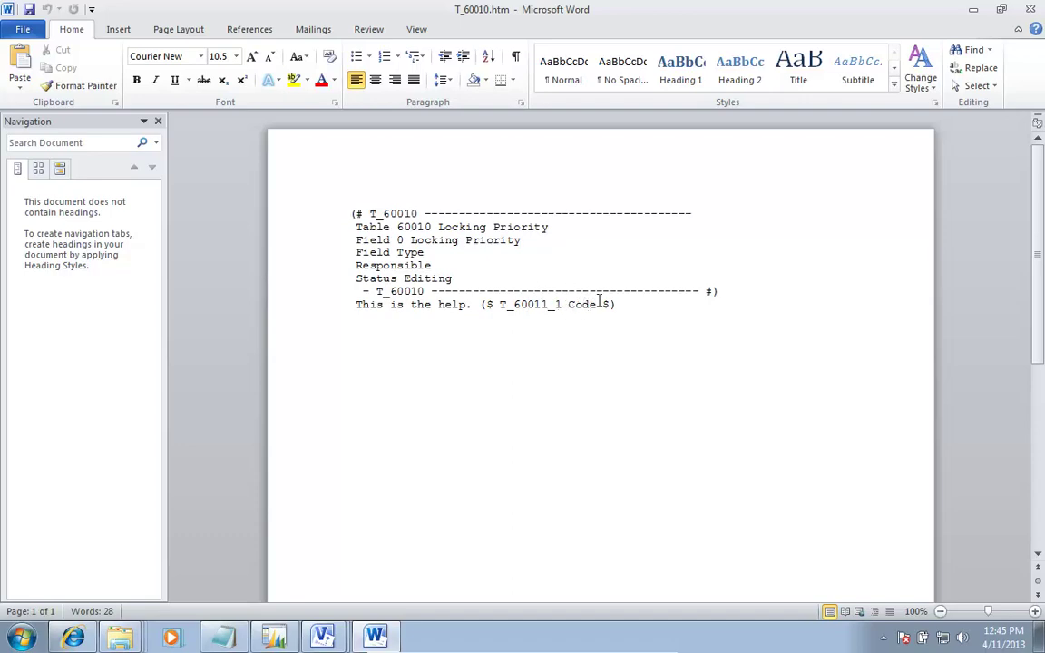
pyautogui.hotkey('alt', 'F4')
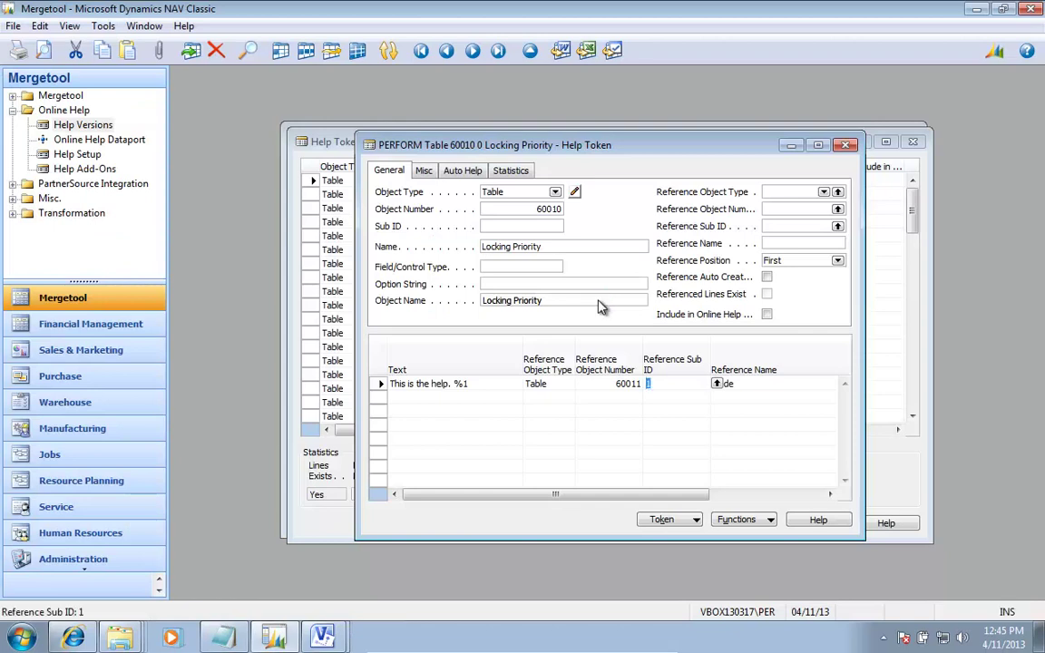
# - Select the help line's text and reopen the token's T_60010.htm in Word, dismissing the Office activation
pyautogui.press('Down')
pyautogui.press('Left')
pyautogui.press('Left')
pyautogui.press('Left')
pyautogui.press('Up')
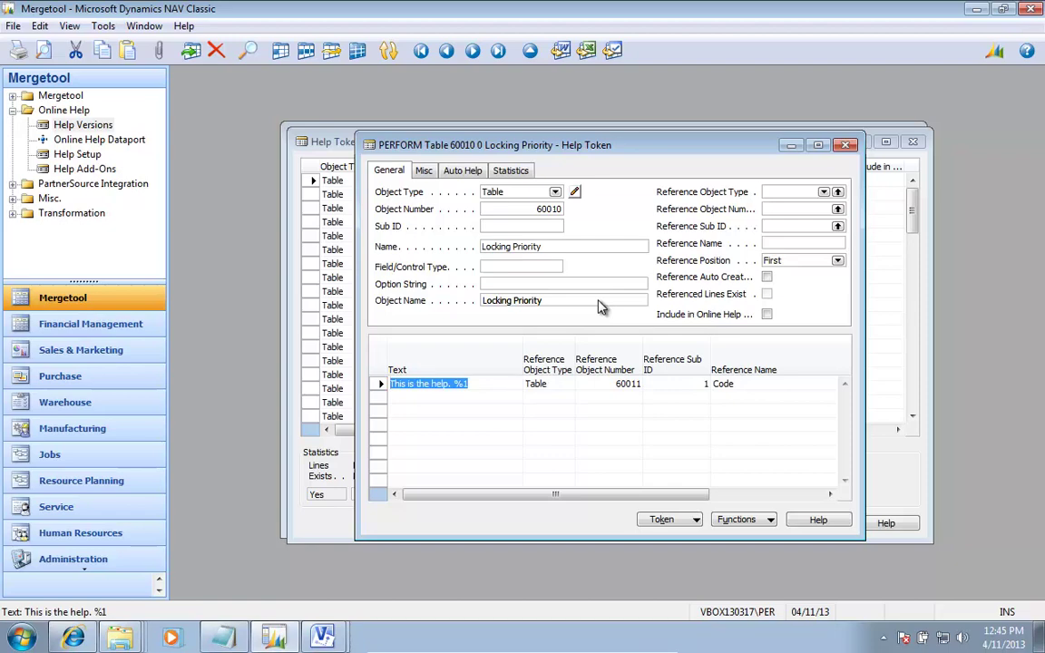
pyautogui.press('Down')
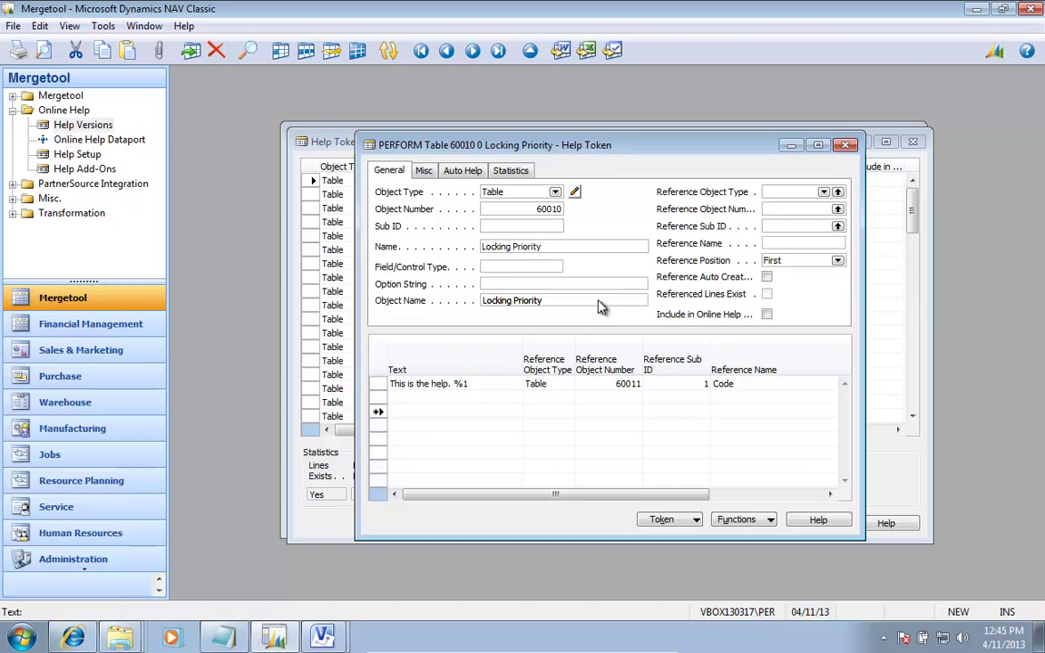
pyautogui.press('Up')
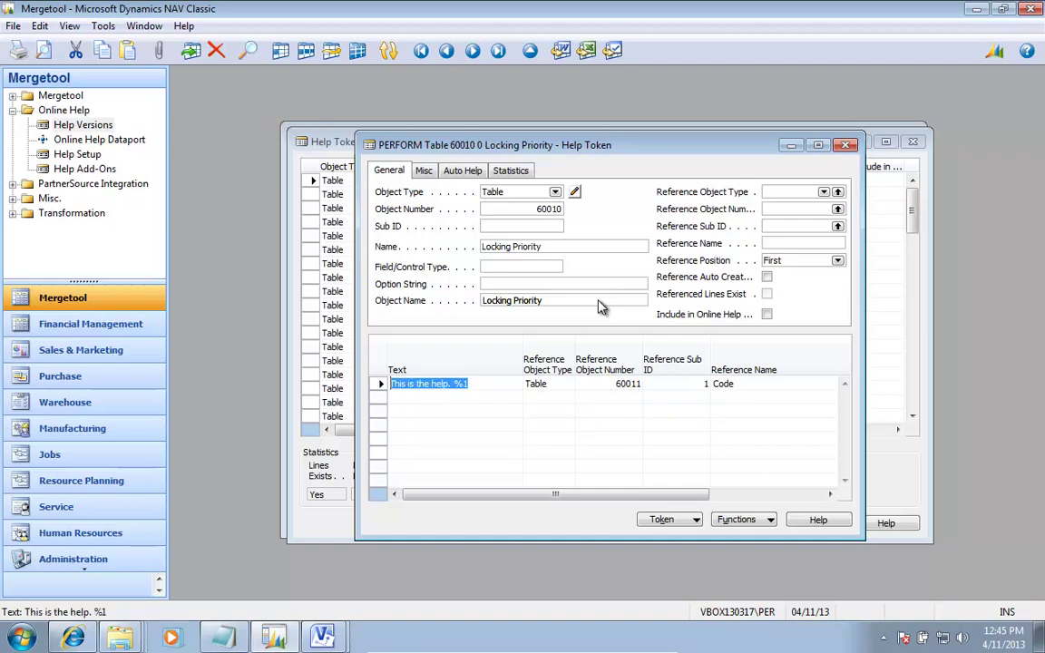
pyautogui.press('Down')
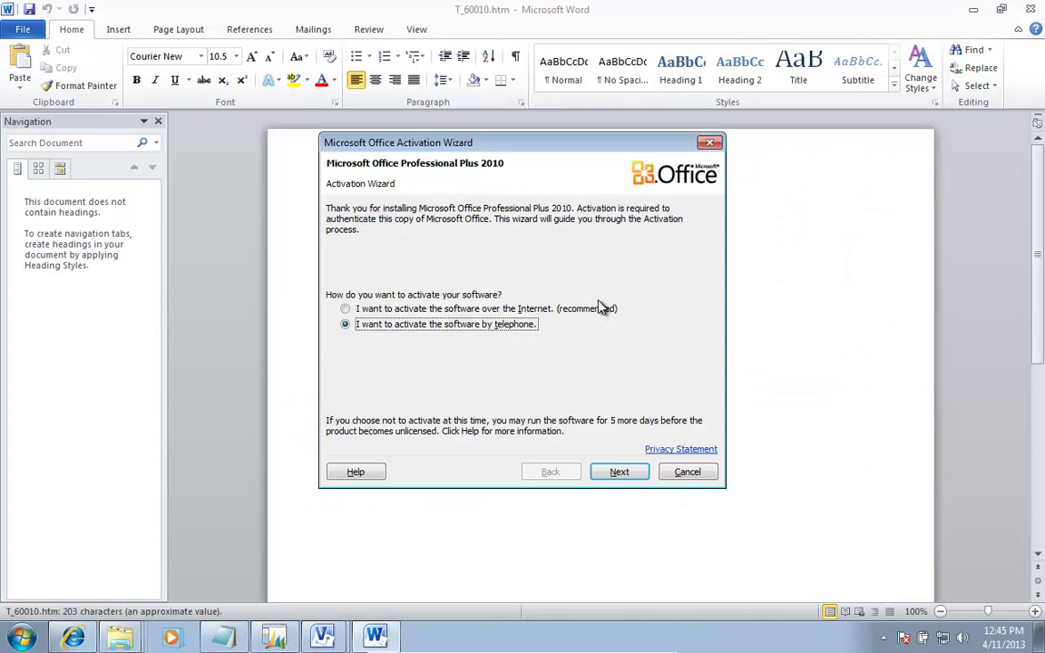
pyautogui.press('Up')
pyautogui.press('Escape')
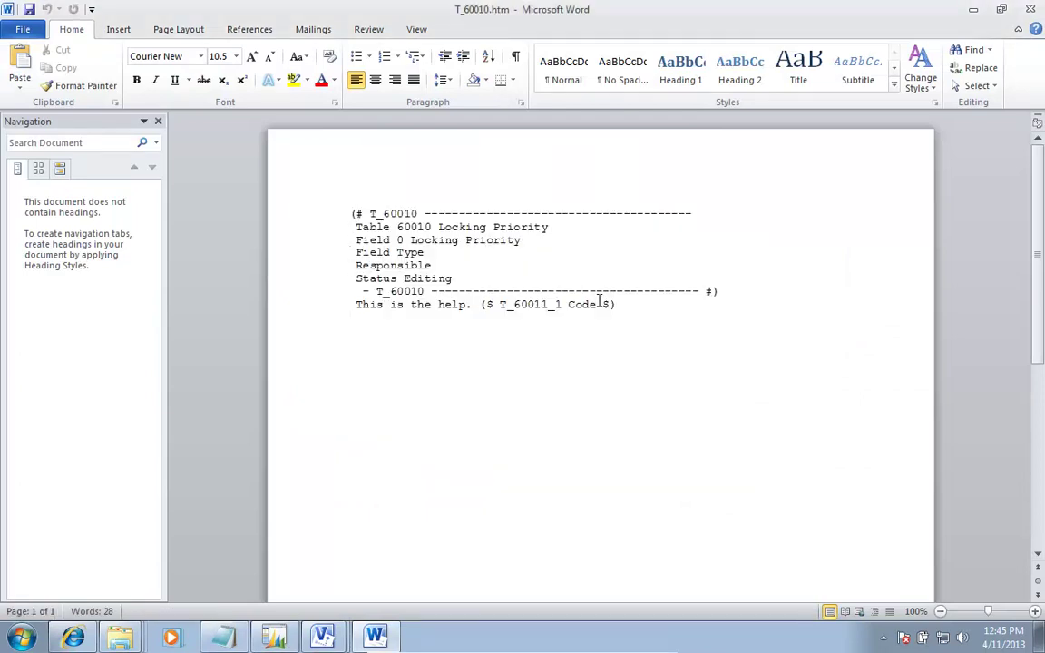
# - Switch to Internet Explorer and open mergetool.com in a new browser tab
pyautogui.click(73, 638)
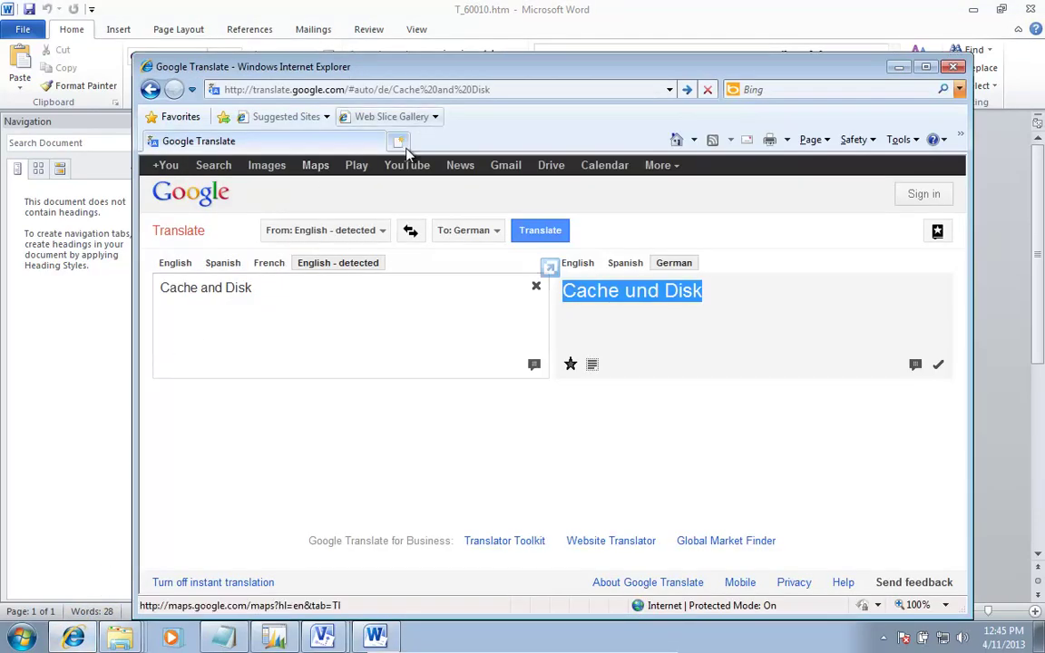
pyautogui.click(405, 149)
pyautogui.write('mer')
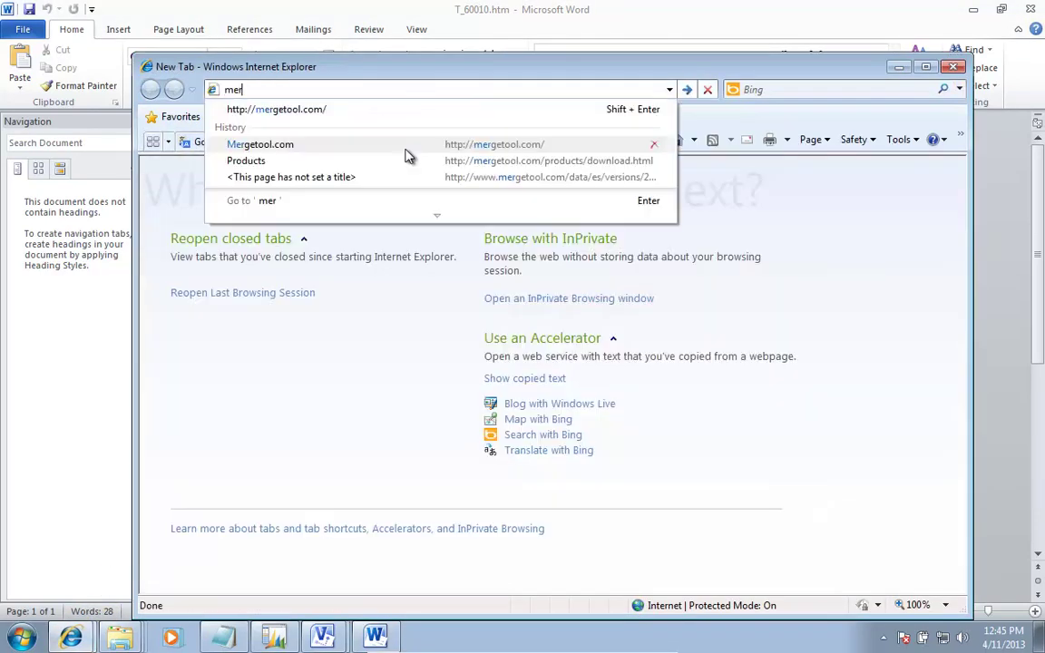
pyautogui.press('Down')
pyautogui.press('Return')
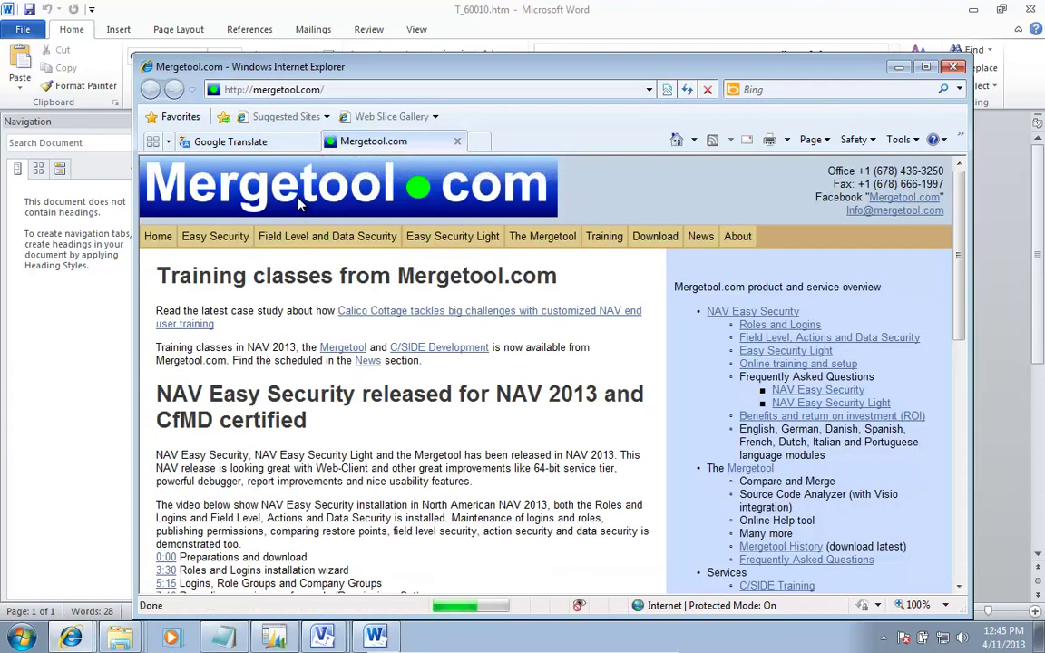
# - Copy the Mergetool.com logo's image URL from its picture properties and switch back to T_60010.htm in Word
pyautogui.rightClick(300, 201)
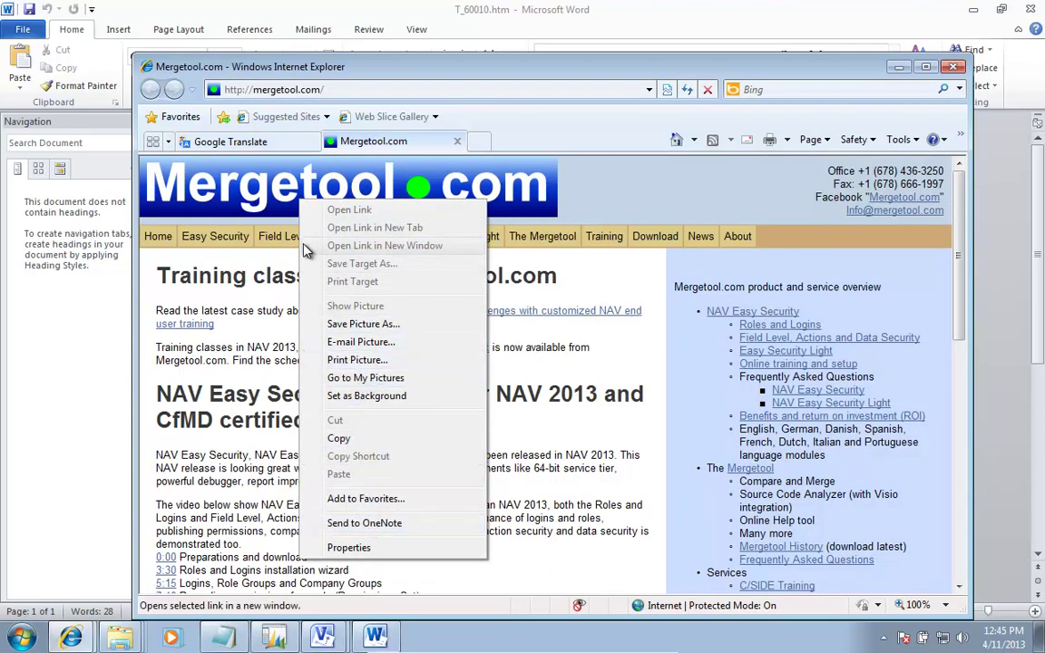
pyautogui.click(349, 548)
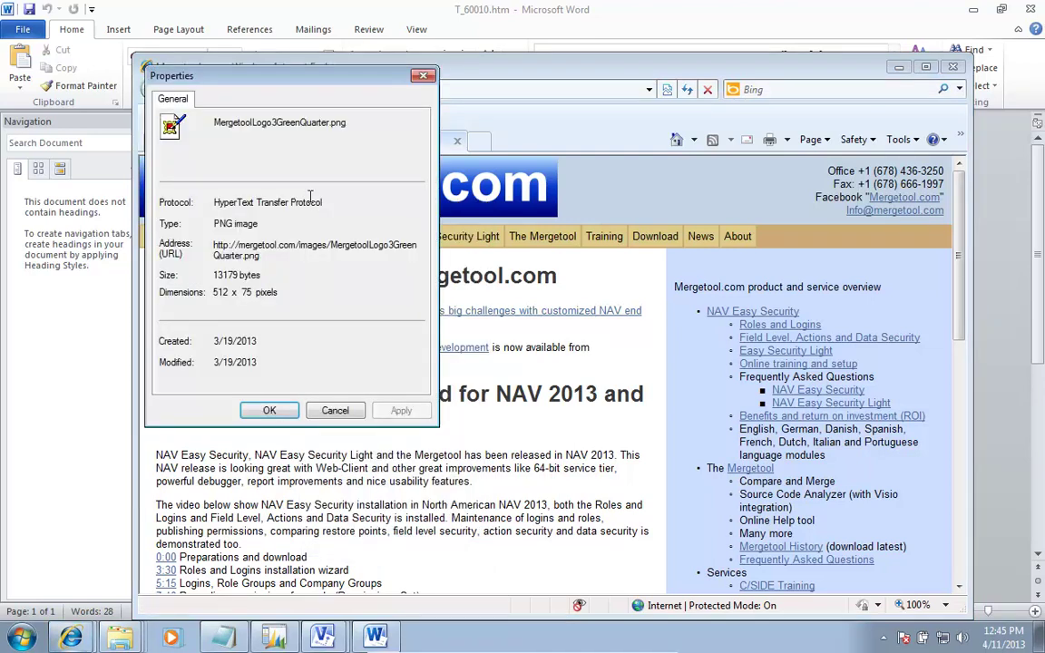
pyautogui.moveTo(261, 256); pyautogui.dragTo(218, 245)
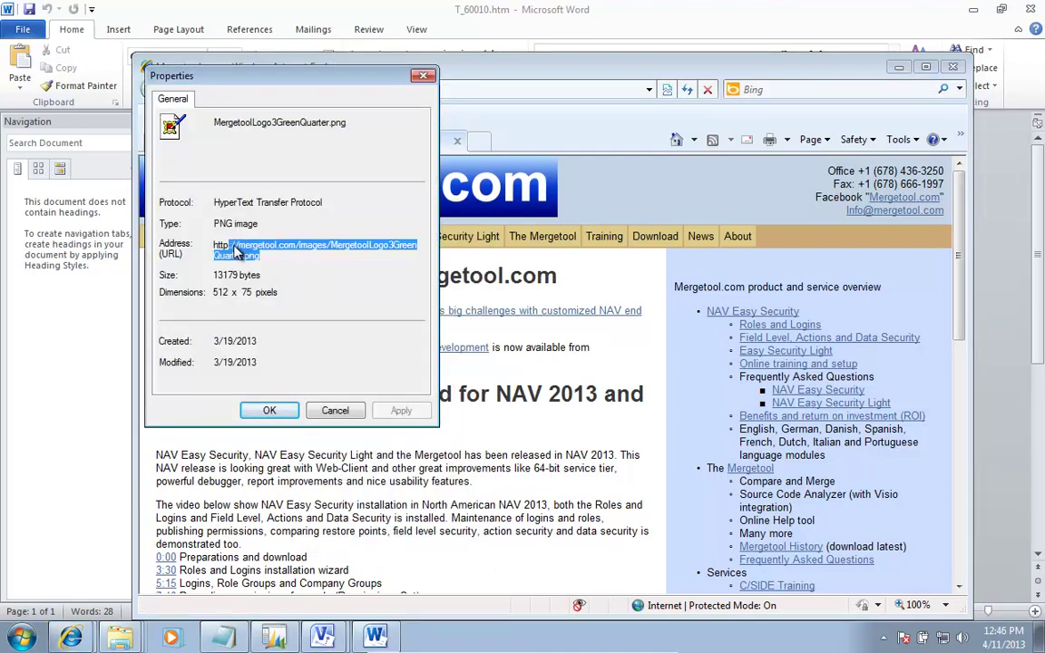
pyautogui.rightClick(218, 247)
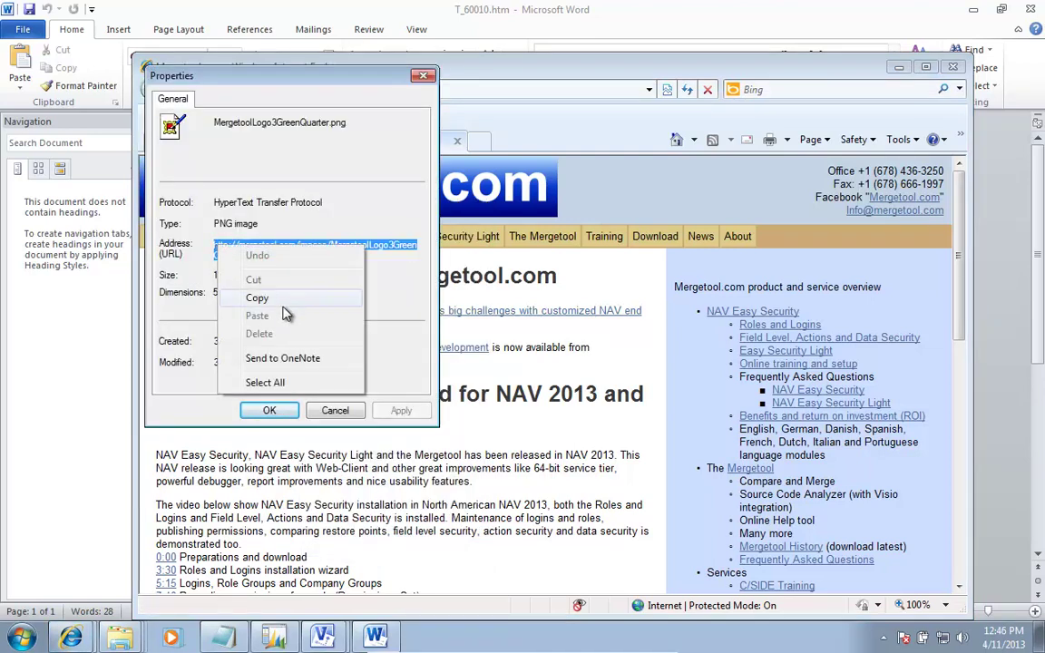
pyautogui.click(259, 303)
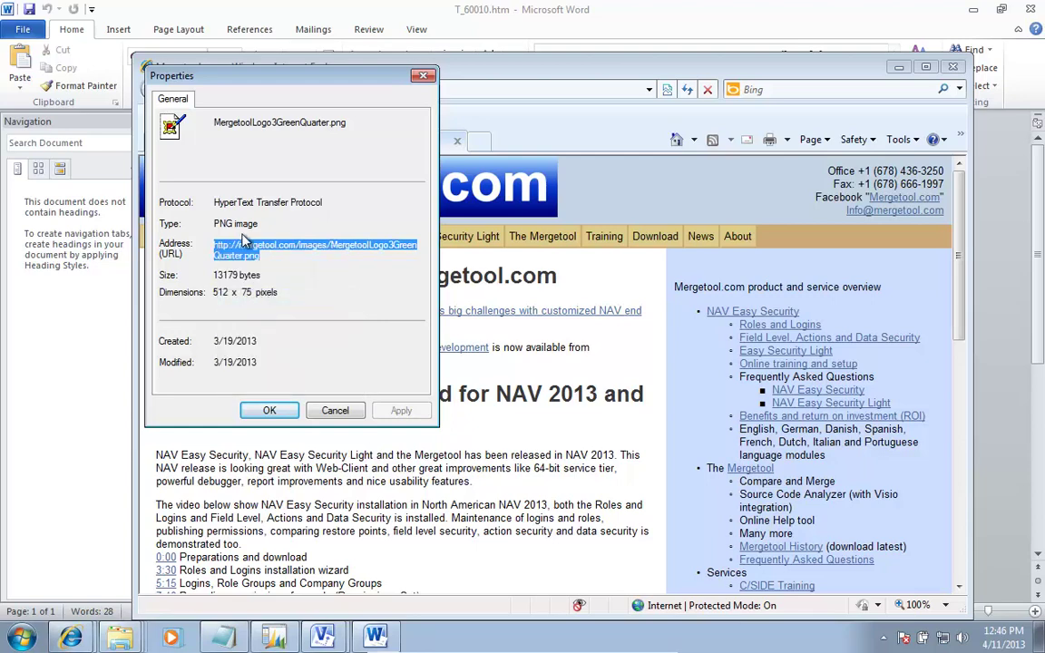
pyautogui.hotkey('alt', 'Tab')
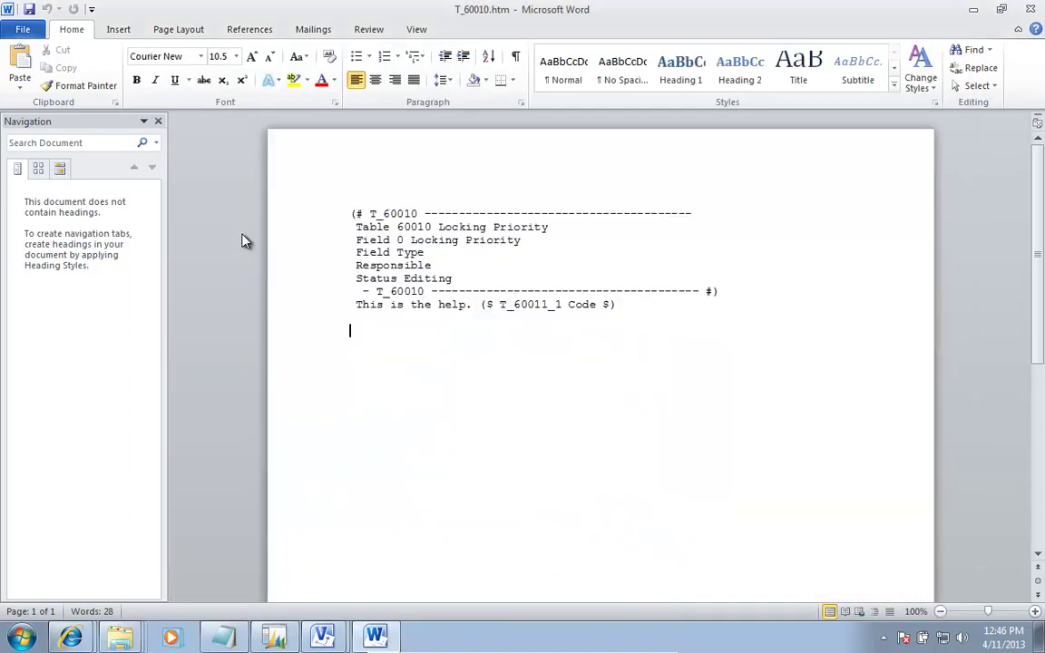
# - Start an image tag with ~!img on the empty line below the help text in T_60010.htm
pyautogui.write('<')
pyautogui.press('BackSpace')
pyautogui.write('~!img')
pyautogui.press('Left')
pyautogui.press('Left')
pyautogui.press('Left')
pyautogui.press('Left')
pyautogui.press('Left')
pyautogui.press('Left')
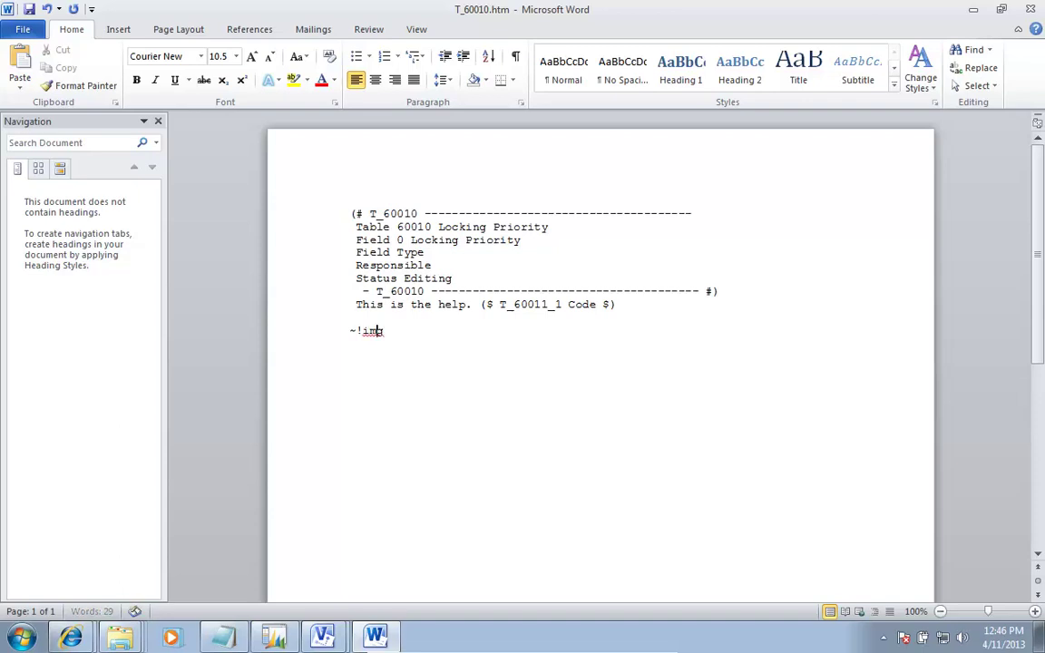
pyautogui.hotkey('shift', 'Right')
pyautogui.hotkey('shift', 'Right')
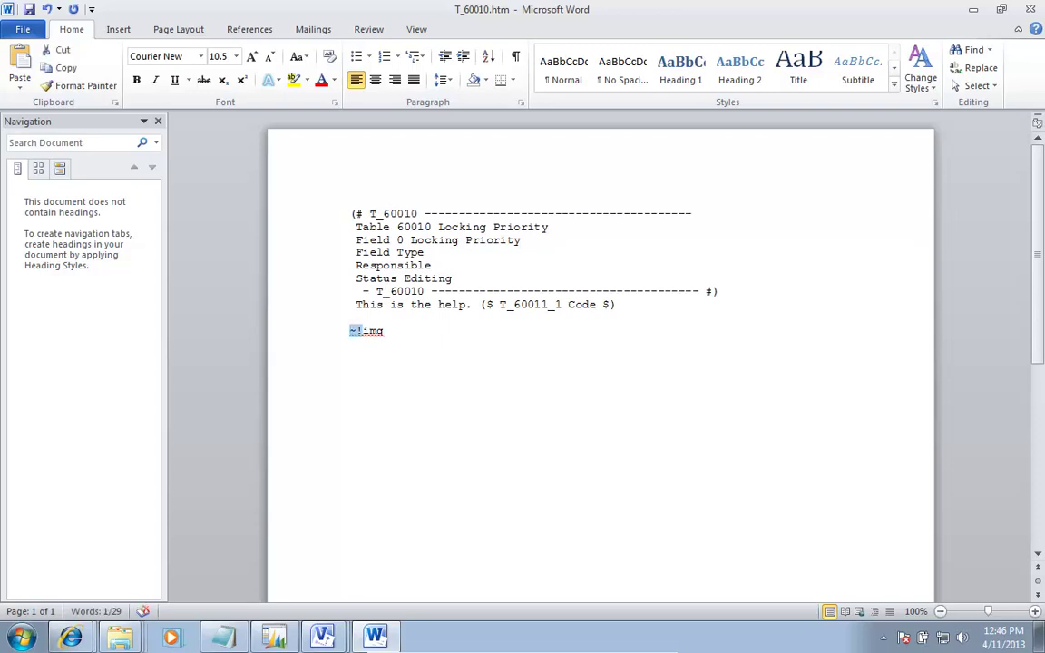
pyautogui.press('Right')
pyautogui.press('Right')
pyautogui.press('Right')
pyautogui.press('Right')
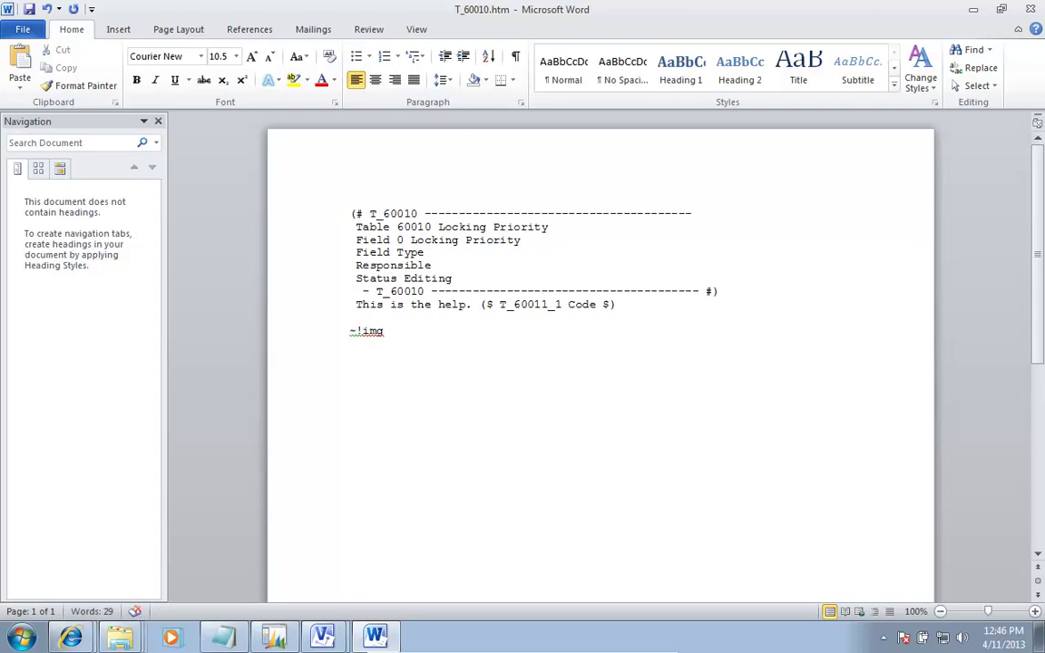
pyautogui.write('src"')
pyautogui.hotkey('ctrl', 'v')
pyautogui.write('"')
pyautogui.press('Left')
pyautogui.press('Left')
pyautogui.press('Left')
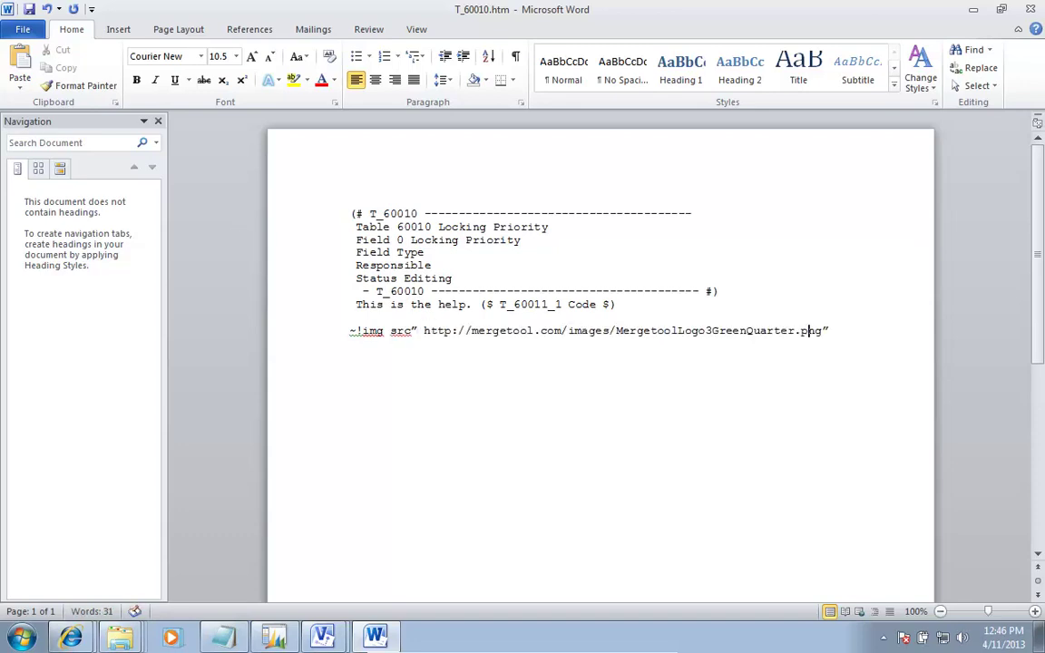
pyautogui.press('Left')
pyautogui.press('Left')
pyautogui.press('Left')
pyautogui.press('Left')
pyautogui.press('Left')
pyautogui.press('Left')
pyautogui.press('Left')
pyautogui.press('Left')
pyautogui.press('Left')
pyautogui.press('Left')
pyautogui.press('Left')
pyautogui.press('Left')
pyautogui.press('Left')
pyautogui.press('Left')
pyautogui.press('Left')
pyautogui.press('Left')
pyautogui.press('Left')
pyautogui.press('Left')
pyautogui.press('Left')
pyautogui.press('Left')
pyautogui.press('BackSpace')
pyautogui.press('Left')
pyautogui.write('=')
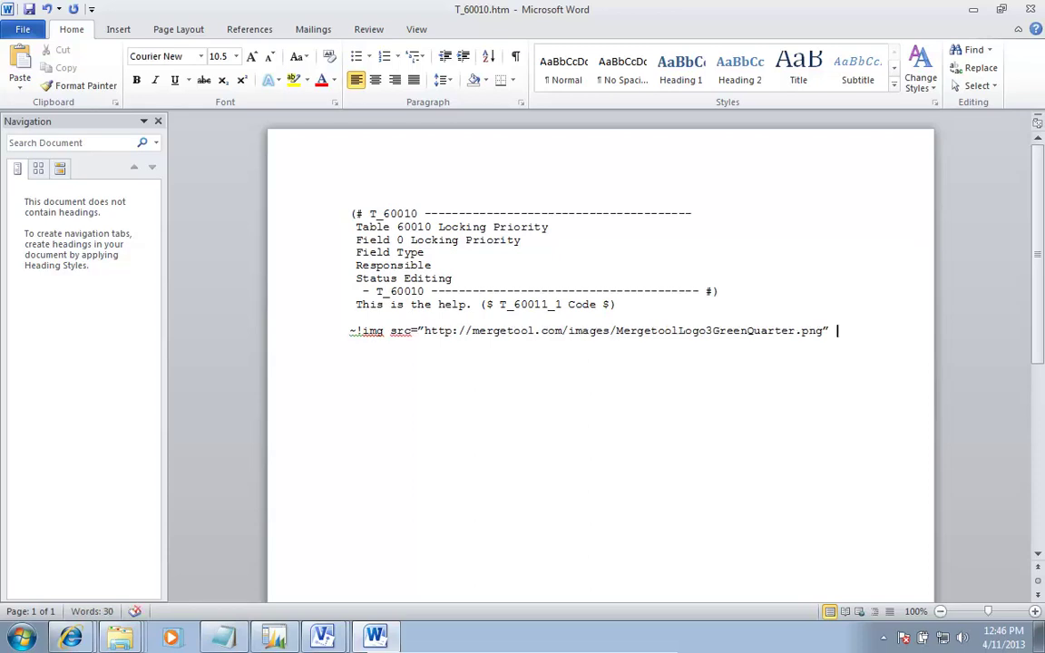
pyautogui.write('!~')
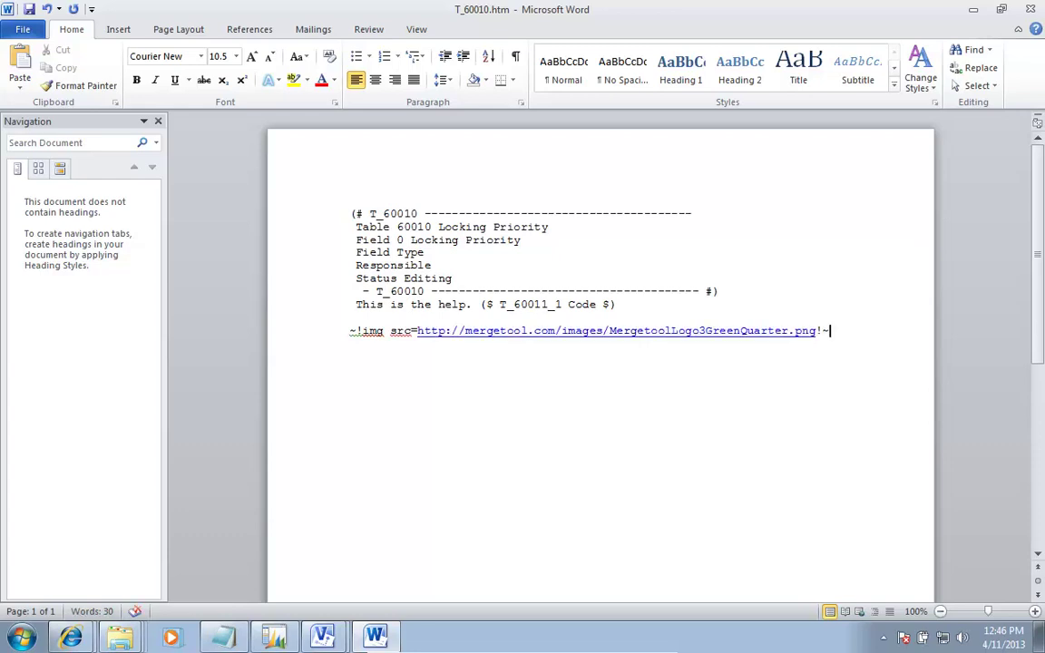
# - Leave a blank line below the image tag and add the text "This is ~!/b!~Bold~!/b!~"
pyautogui.press('Return')
pyautogui.press('Return')
pyautogui.write('This is ~!/b!~Bold~!')
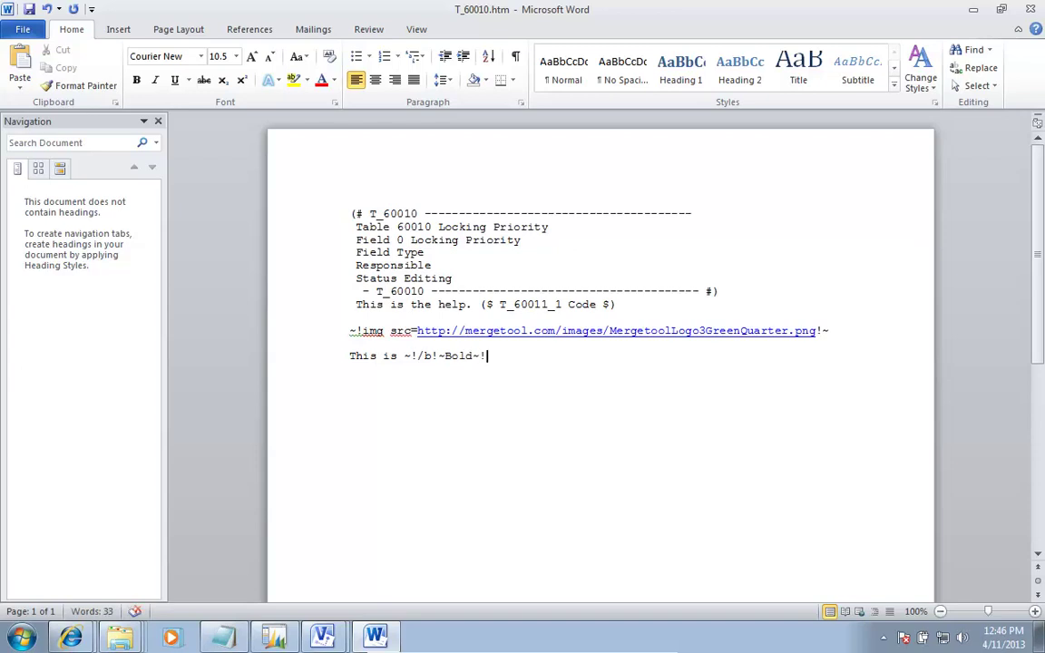
pyautogui.write('/b!~')
# - Save and close T_60010.htm, dismiss the picture properties in the browser, and switch back to the help token in Dynamics NAV
pyautogui.hotkey('alt', 'F4')
pyautogui.press('Return')
pyautogui.press('Return')
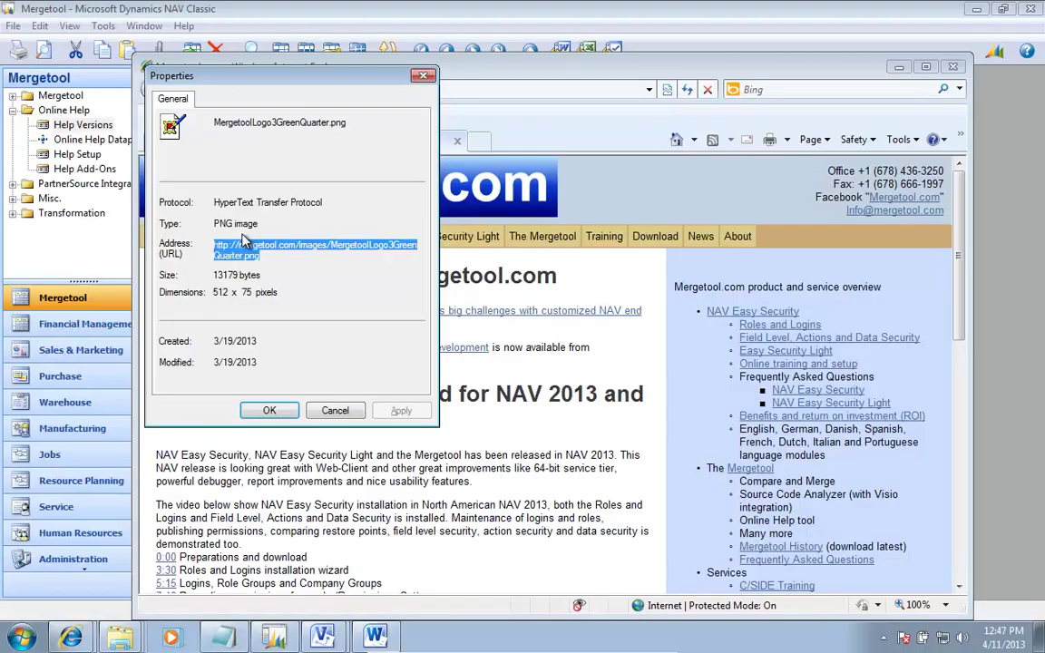
pyautogui.press('Escape')
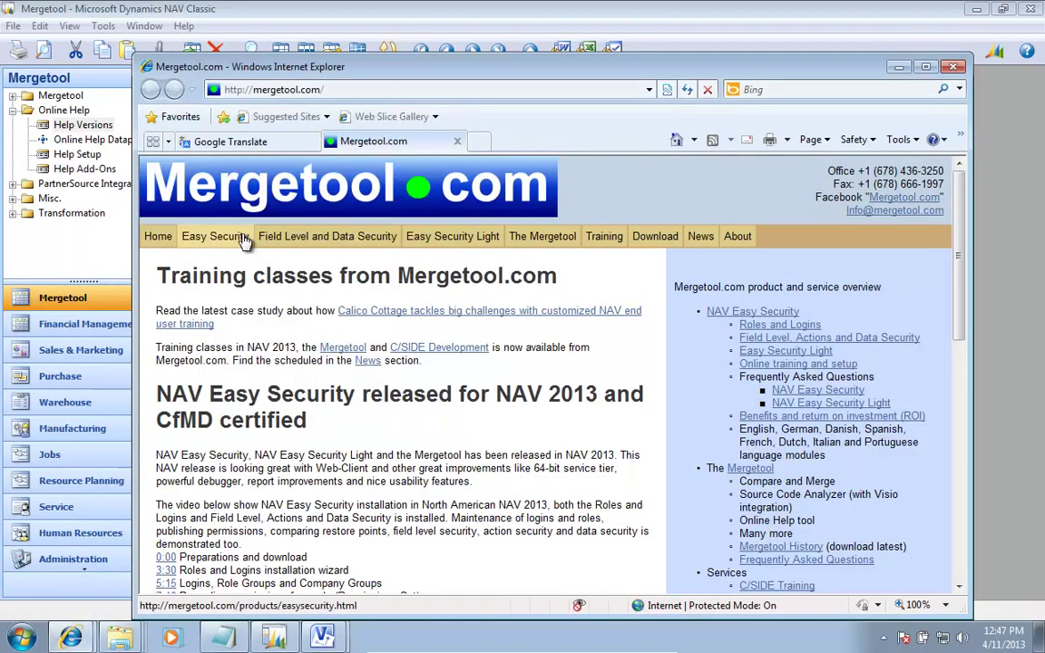
pyautogui.hotkey('alt', 'Tab')
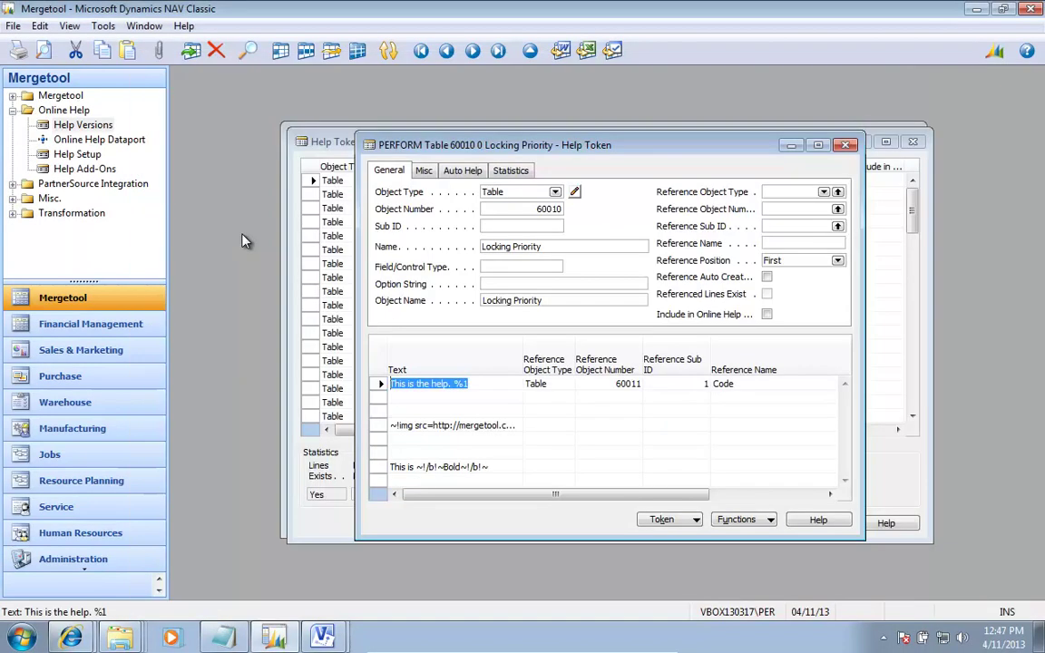
# - Examine the Locking Priority token's imported text lines, including the image tag and the bold line
pyautogui.press('Down')
pyautogui.press('Down')
pyautogui.press('Down')
pyautogui.press('Down')
pyautogui.press('Down')
pyautogui.press('Down')
pyautogui.press('Down')
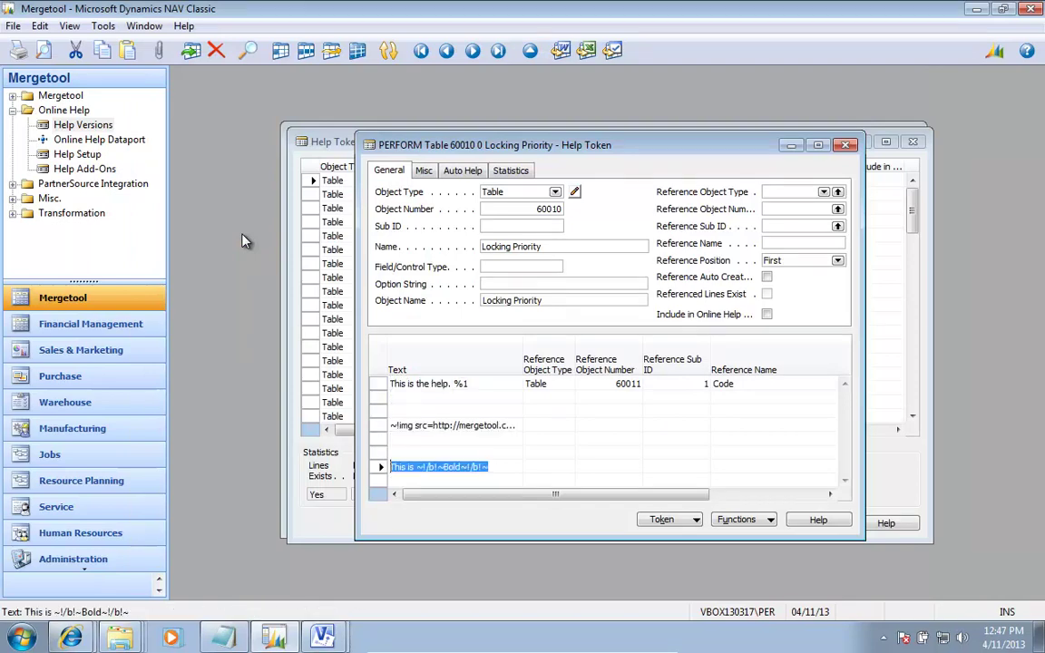
pyautogui.press('Up')
pyautogui.press('Up')
pyautogui.press('Up')
pyautogui.press('Up')
pyautogui.press('Up')
pyautogui.press('Up')
pyautogui.press('Up')
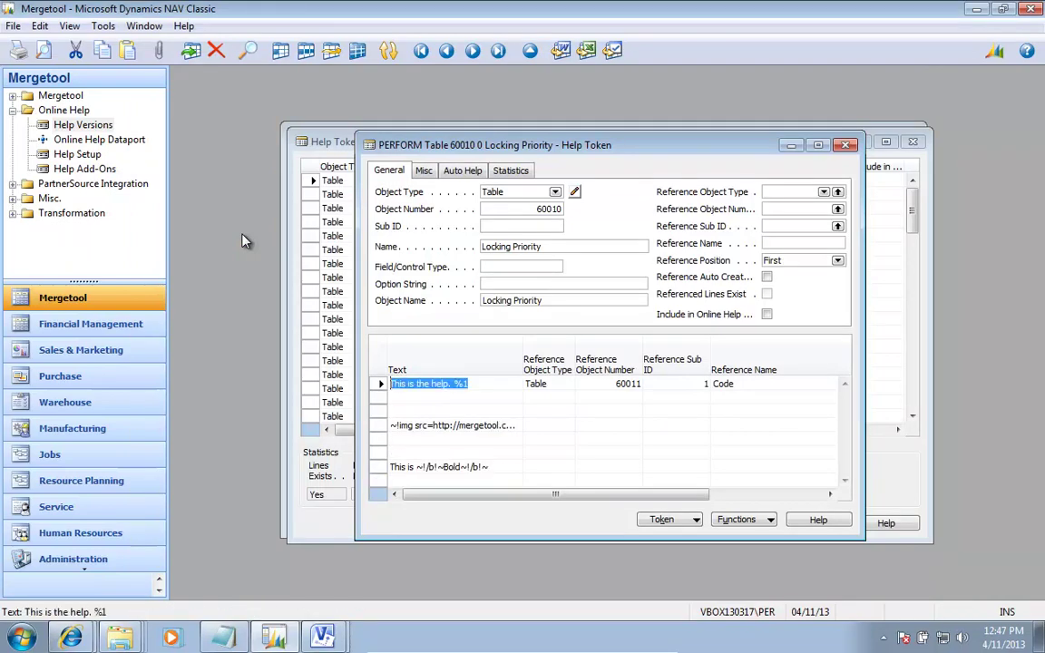
pyautogui.press('Down')
pyautogui.press('Down')
pyautogui.press('Down')
pyautogui.press('Down')
pyautogui.press('Down')
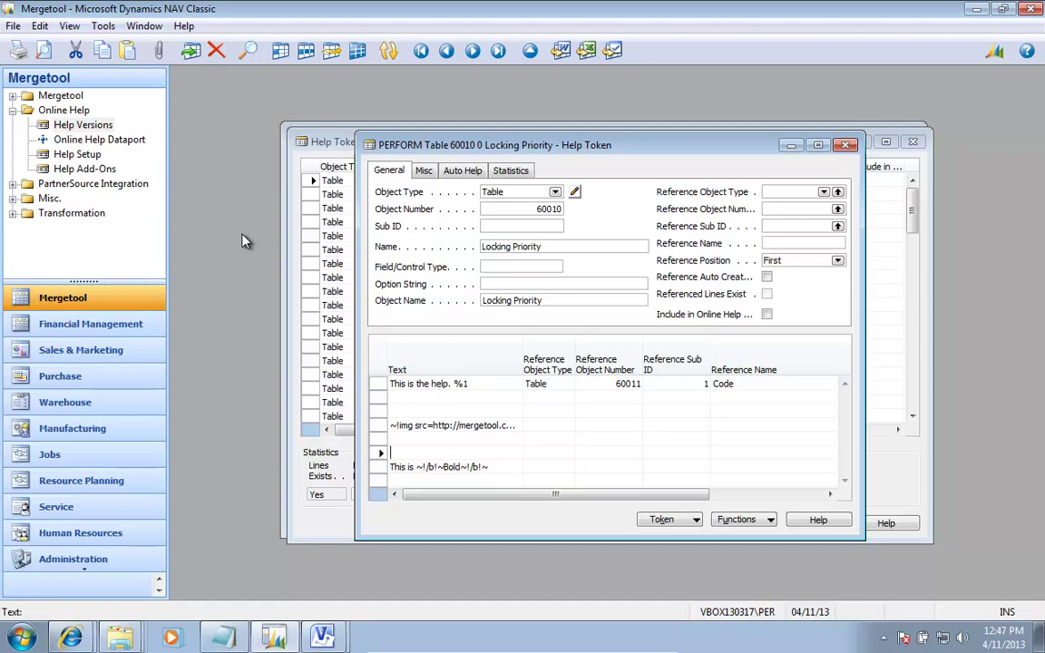
pyautogui.press('Up')
pyautogui.press('Up')
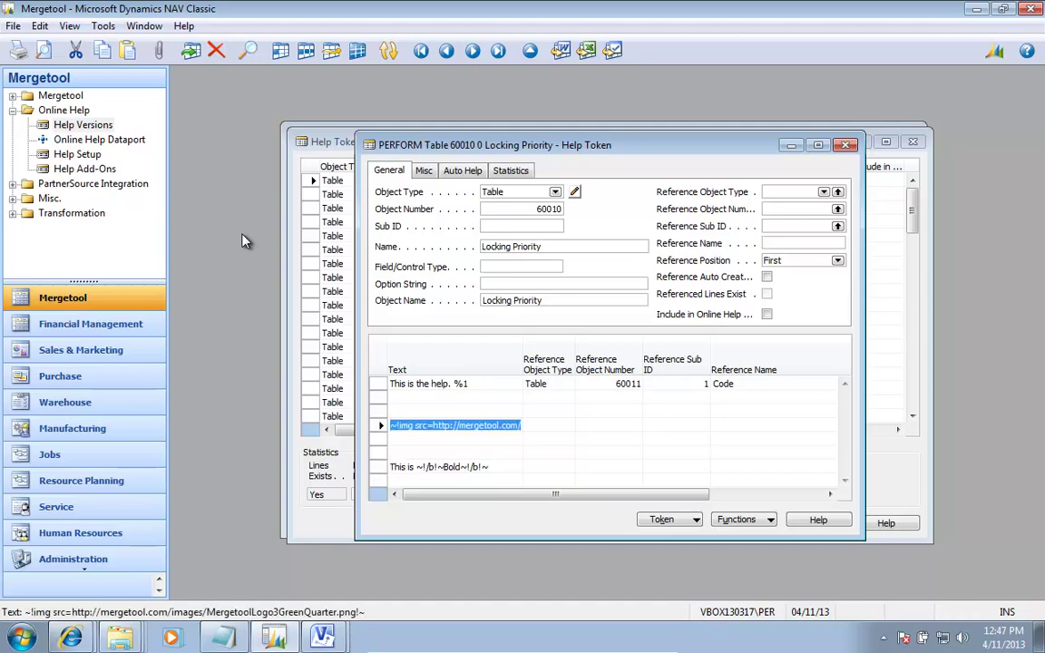
pyautogui.press('Up')
pyautogui.press('Up')
pyautogui.press('Up')
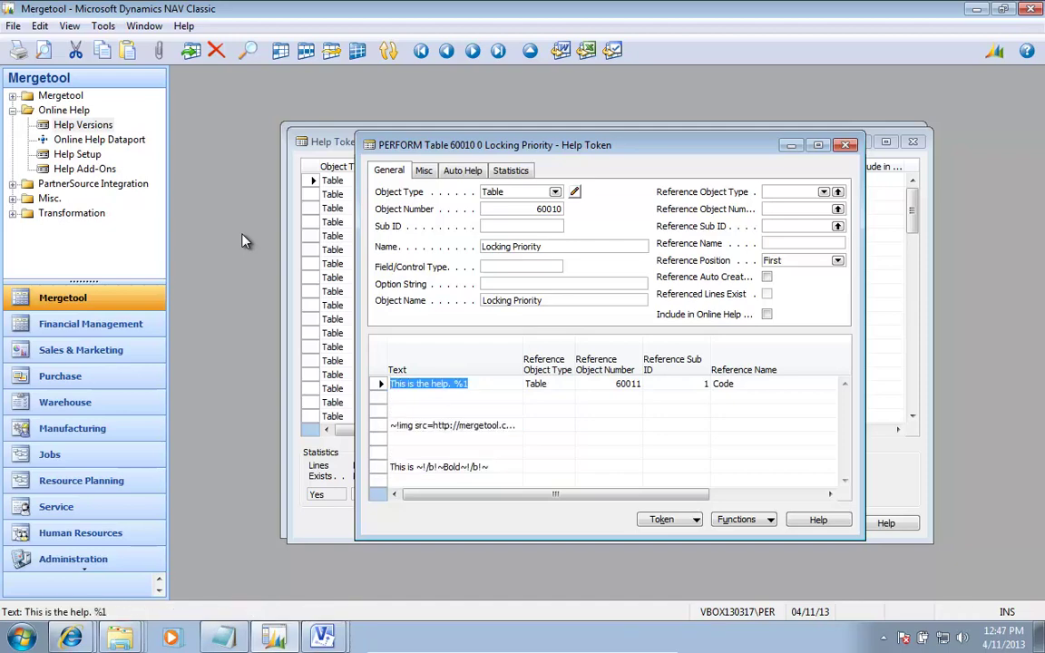
# - Close the Locking Priority help token and heighten the header row of the Help Tokens list for full column titles
pyautogui.press('Escape')
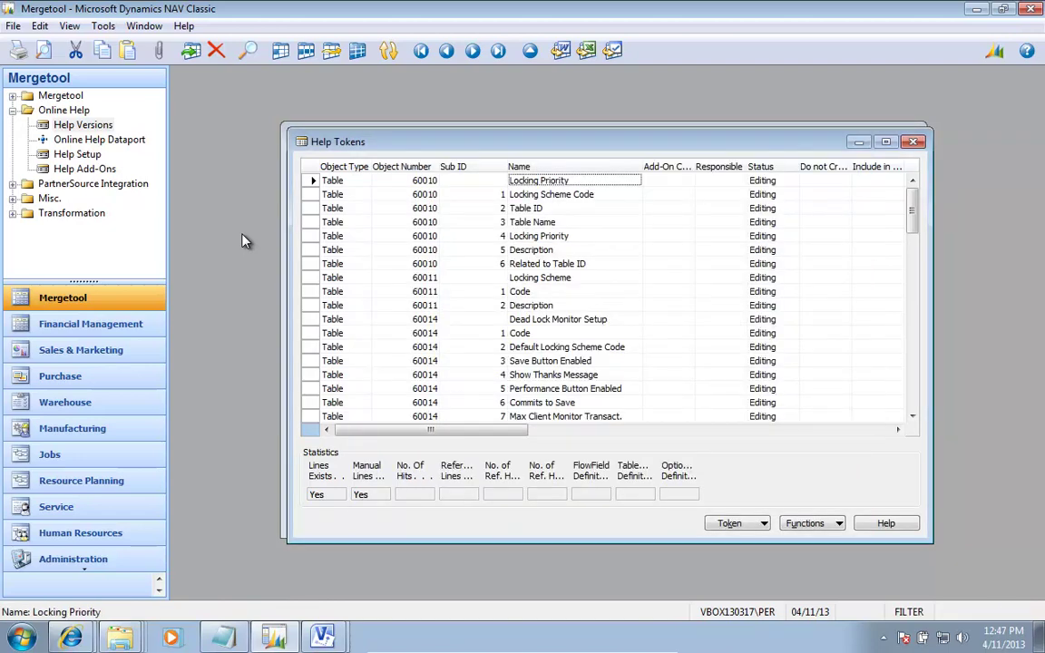
pyautogui.press('Tab')
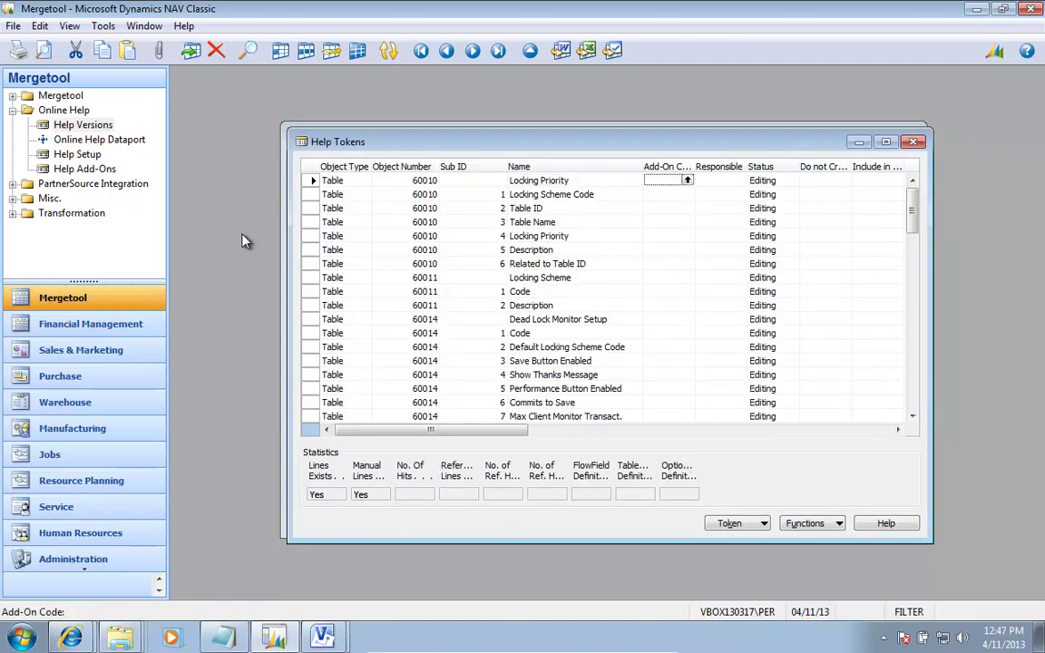
pyautogui.moveTo(313, 176); pyautogui.dragTo(316, 210)
# - Look through the Locking Priority row's columns for existing lines, manual lines, temporary files and object references
pyautogui.press('Tab')
pyautogui.press('Tab')
pyautogui.press('Tab')
pyautogui.press('Tab')
pyautogui.press('Tab')
pyautogui.press('Tab')
pyautogui.press('Tab')
pyautogui.press('Tab')
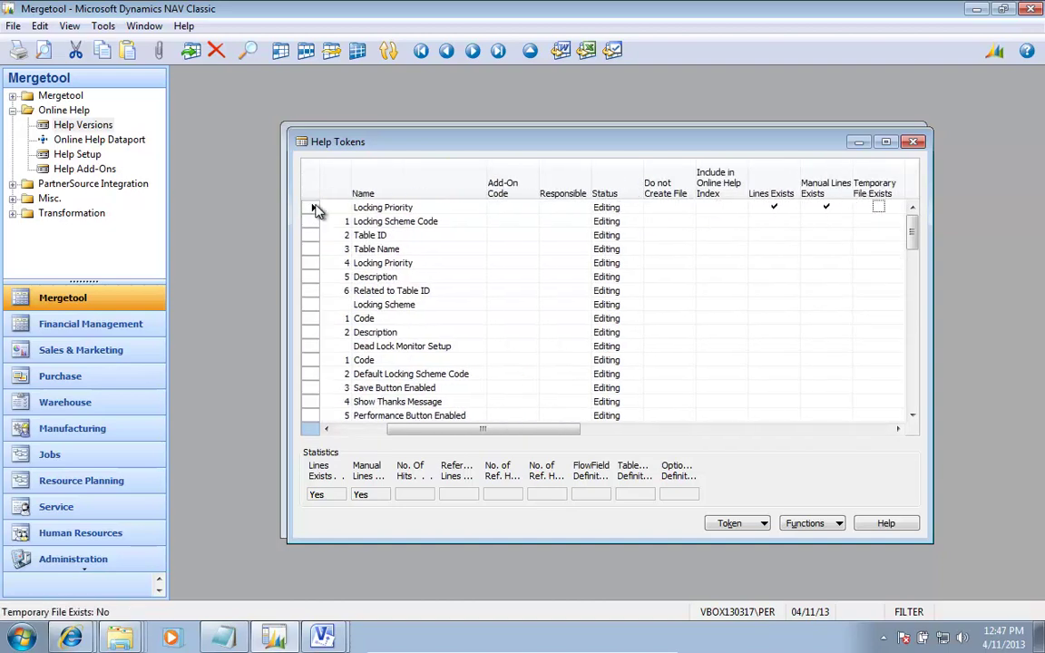
pyautogui.press('Tab')
pyautogui.press('Tab')
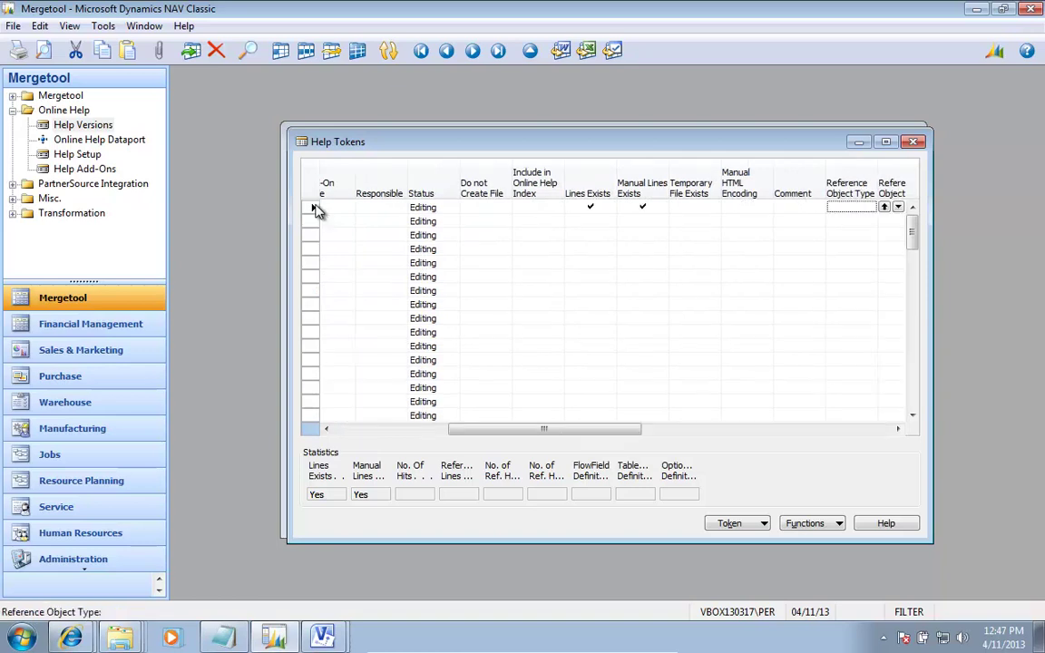
pyautogui.press('Tab')
pyautogui.press('Tab')
pyautogui.press('Tab')
pyautogui.hotkey('shift', 'Tab')
pyautogui.hotkey('shift', 'Tab')
pyautogui.hotkey('shift', 'Tab')
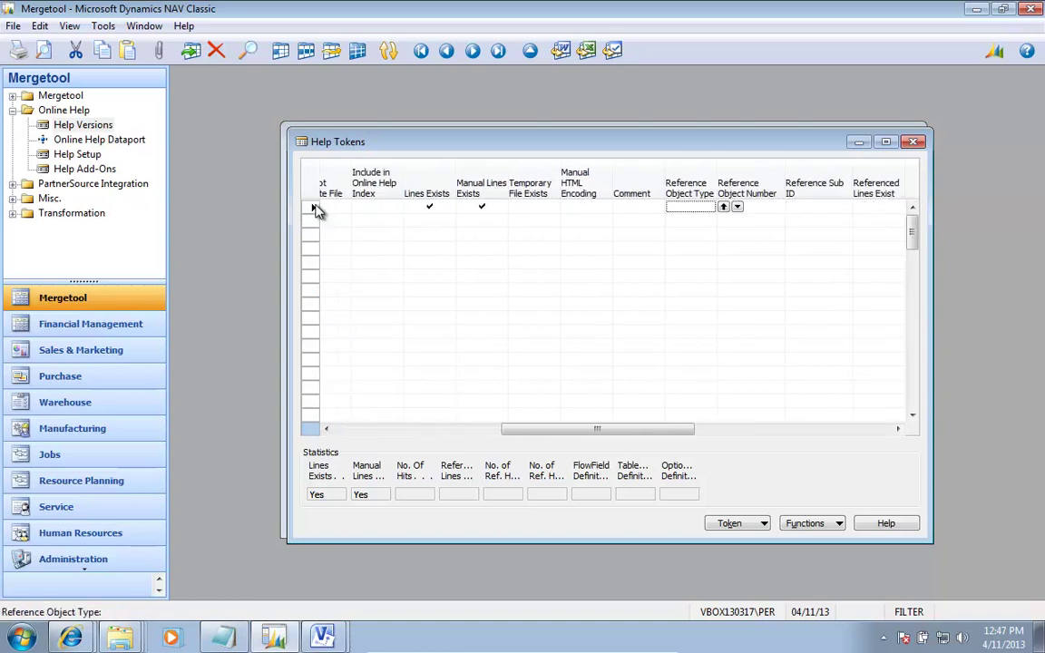
pyautogui.press('Tab')
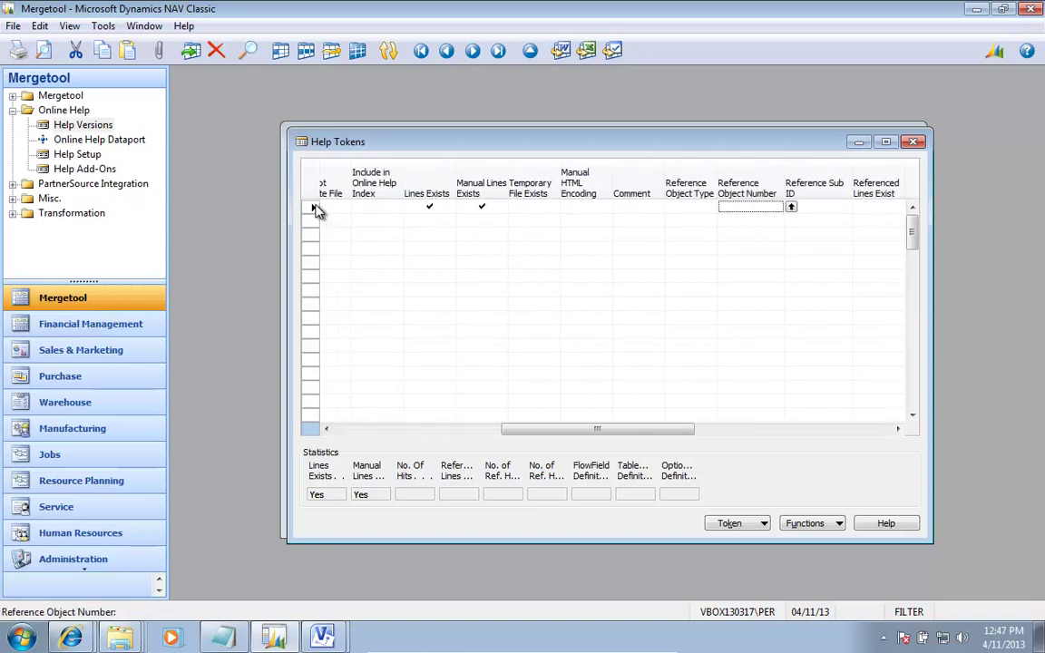
pyautogui.press('Left')
pyautogui.press('Left')
pyautogui.press('Left')
pyautogui.press('Left')
pyautogui.press('Left')
pyautogui.press('Left')
pyautogui.press('Left')
pyautogui.press('Left')
pyautogui.press('Left')
pyautogui.press('Left')
pyautogui.press('Left')
pyautogui.press('Left')
pyautogui.press('Left')
pyautogui.press('Left')
pyautogui.press('Left')
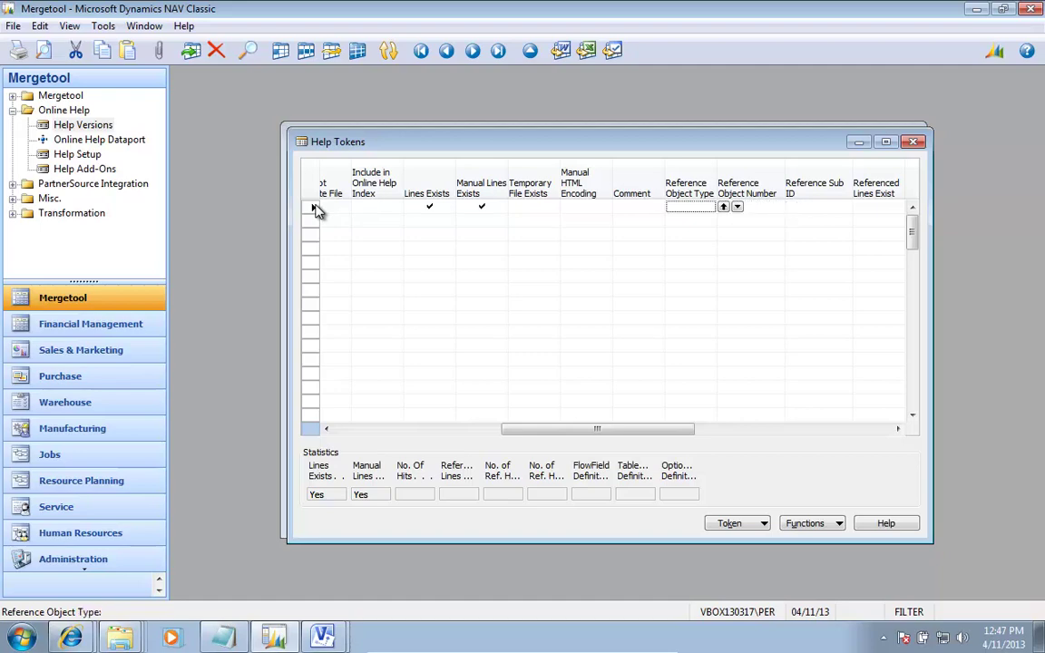
# - Set the reference of table 60010's field tokens 1 to 6 to the table's Locking Priority token, clearing the lookup's Sub ID filter
pyautogui.press('Down')
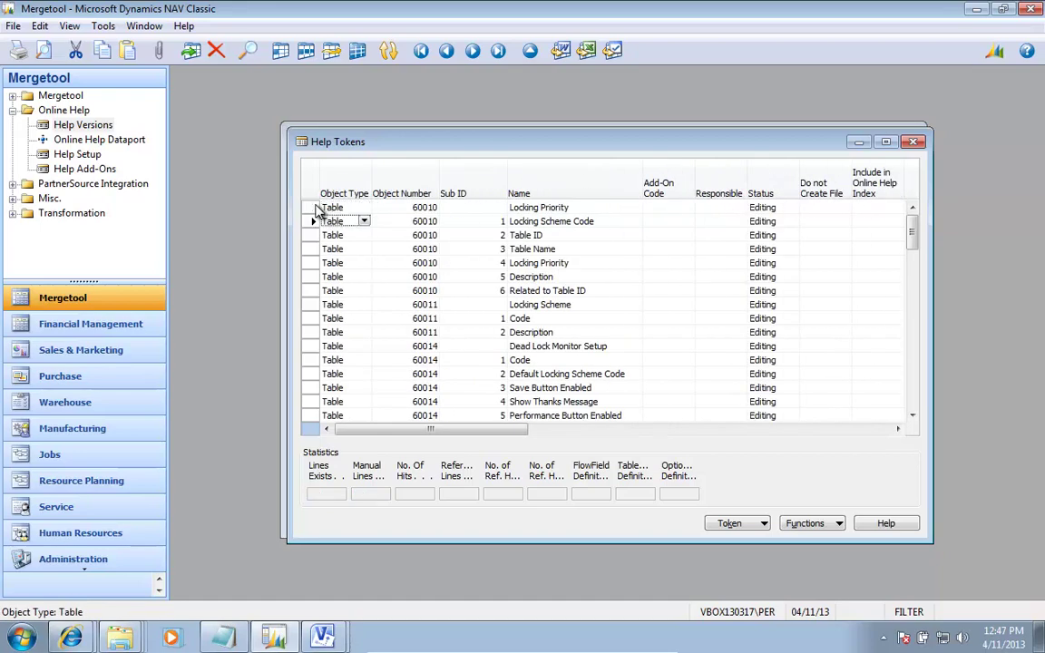
pyautogui.hotkey('shift', 'Down')
pyautogui.hotkey('shift', 'Down')
pyautogui.hotkey('shift', 'Down')
pyautogui.hotkey('shift', 'Down')
pyautogui.hotkey('shift', 'Down')
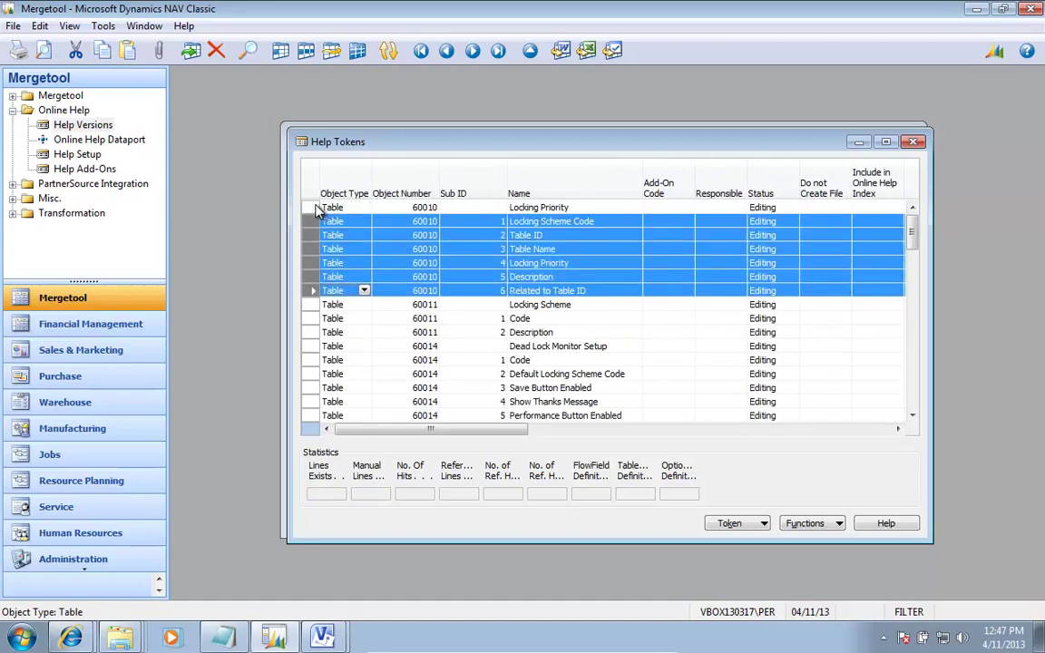
pyautogui.click(798, 525)
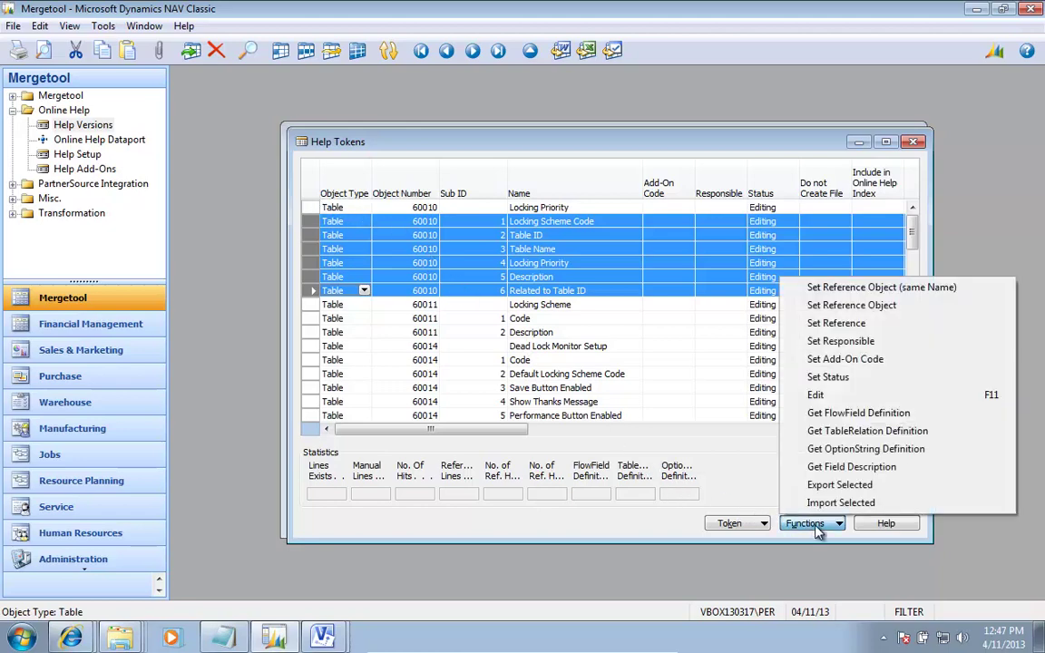
pyautogui.click(859, 324)
pyautogui.hotkey('ctrl', 'F7')
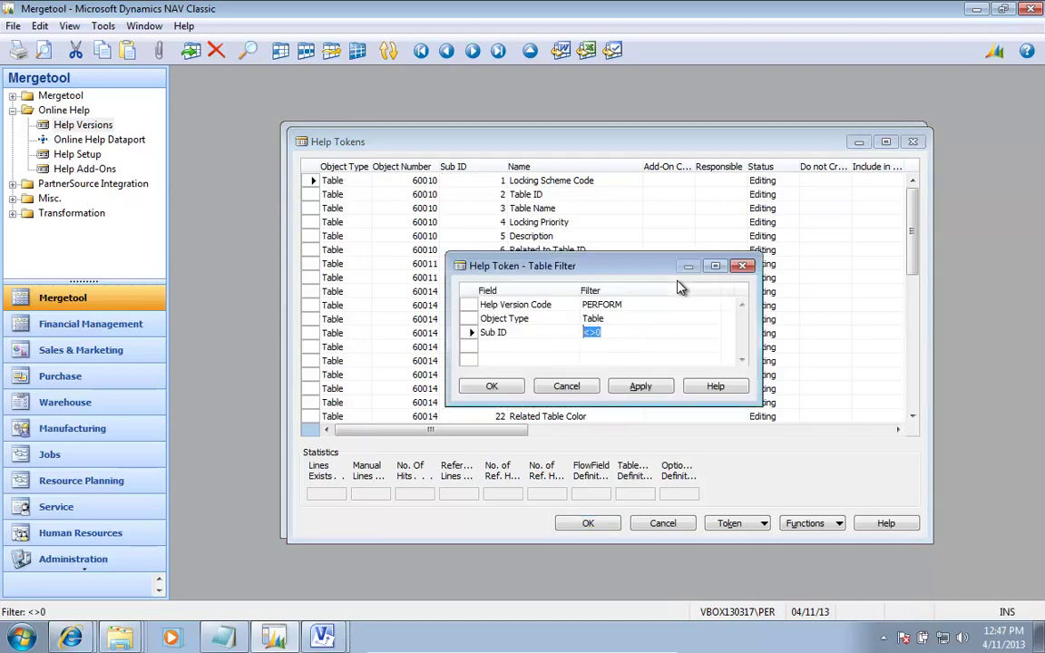
pyautogui.press('Delete')
pyautogui.press('Return')
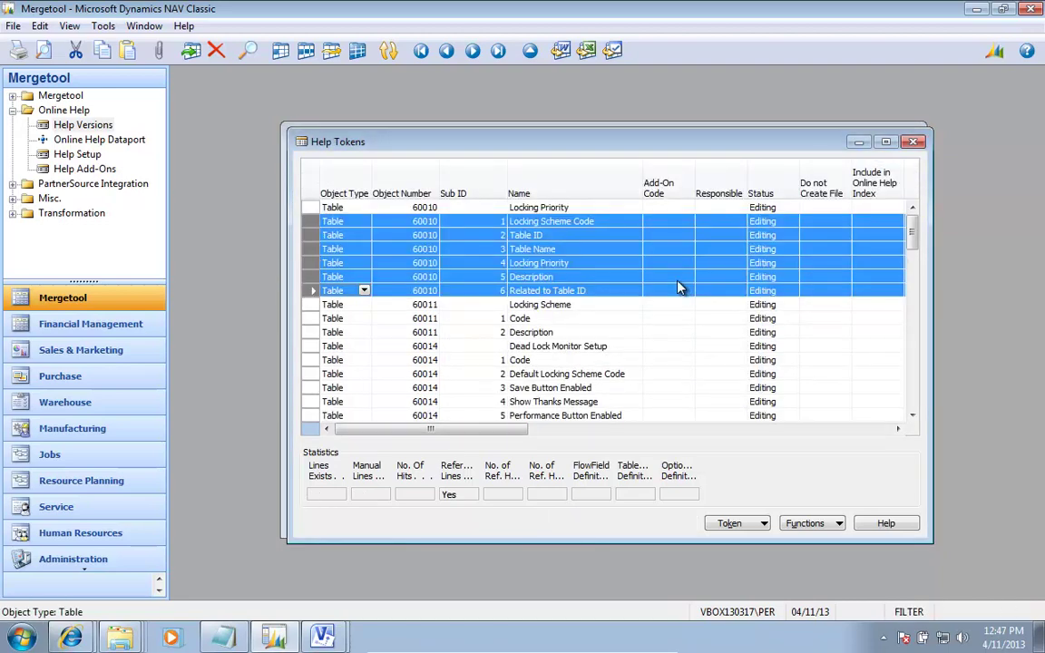
# - Check the reference columns and reference statistics of the table 60010 tokens in the Help Tokens list
pyautogui.press('Right')
pyautogui.press('Right')
pyautogui.press('Right')
pyautogui.press('Right')
pyautogui.press('Right')
pyautogui.press('Right')
pyautogui.press('Right')
pyautogui.press('Right')
pyautogui.press('Right')
pyautogui.press('Right')
pyautogui.press('Right')
pyautogui.press('Right')
pyautogui.press('Right')
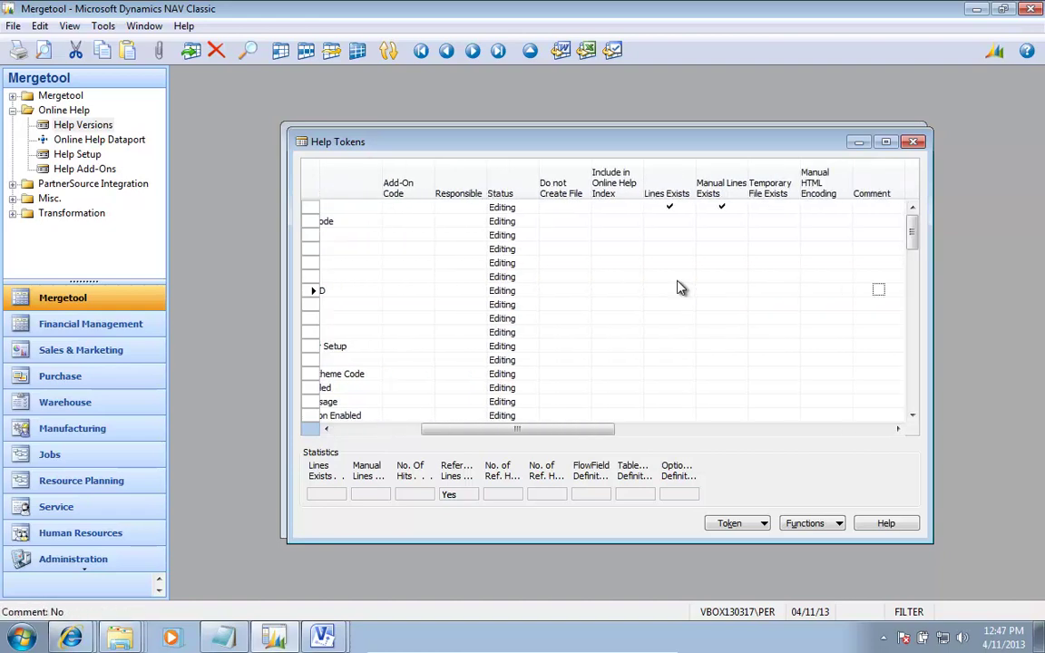
pyautogui.press('Right')
pyautogui.press('Right')
pyautogui.press('Right')
pyautogui.press('Left')
pyautogui.press('Up')
pyautogui.press('Up')
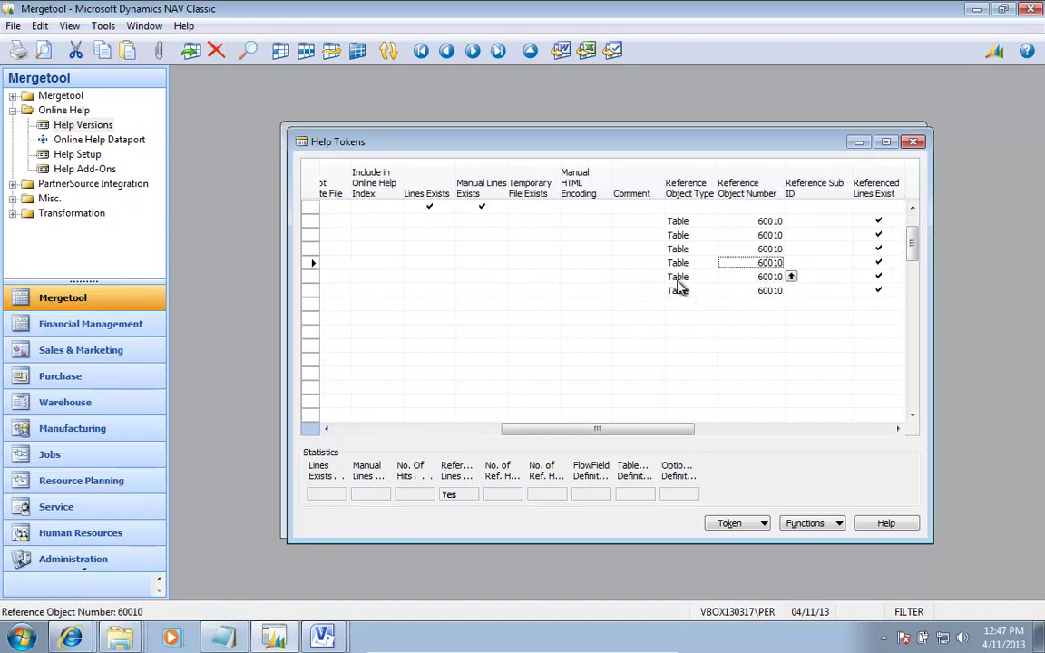
pyautogui.press('Up')
pyautogui.press('Up')
pyautogui.press('Up')
pyautogui.press('Up')
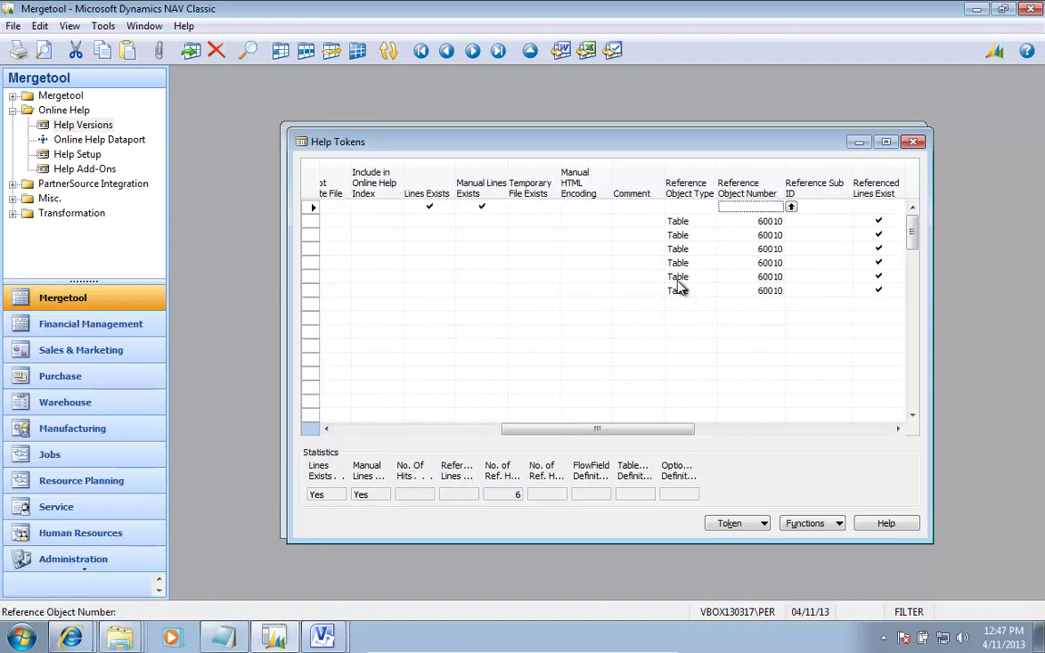
pyautogui.press('Down')
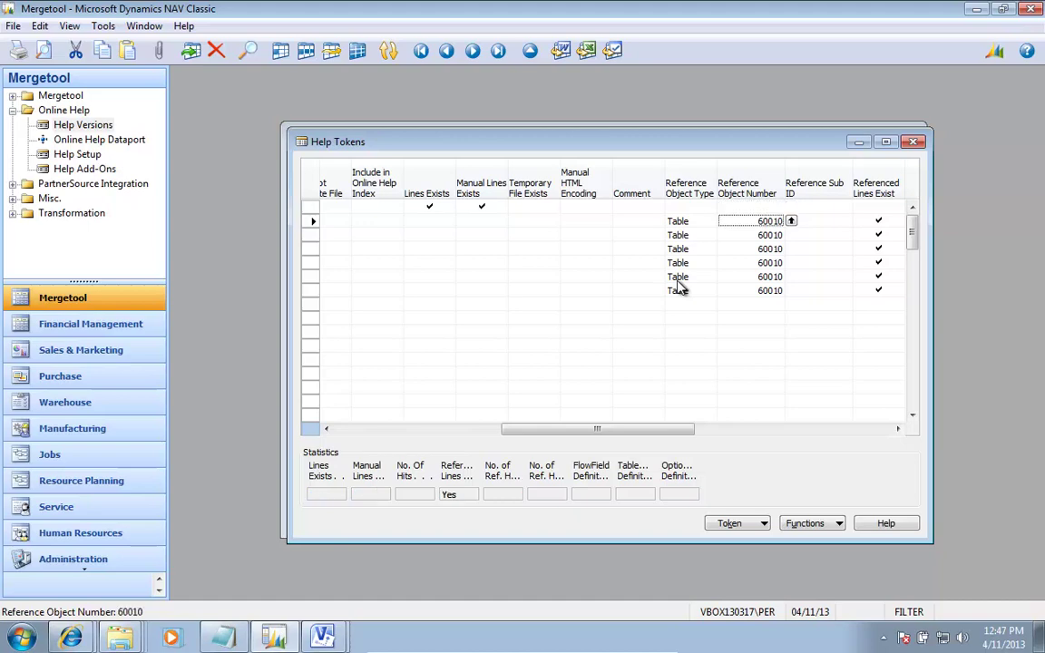
# - Open the Locking Scheme Code help token and view its Reference Position options, dismissing the FTP folder error
pyautogui.hotkey('shift', 'F5')
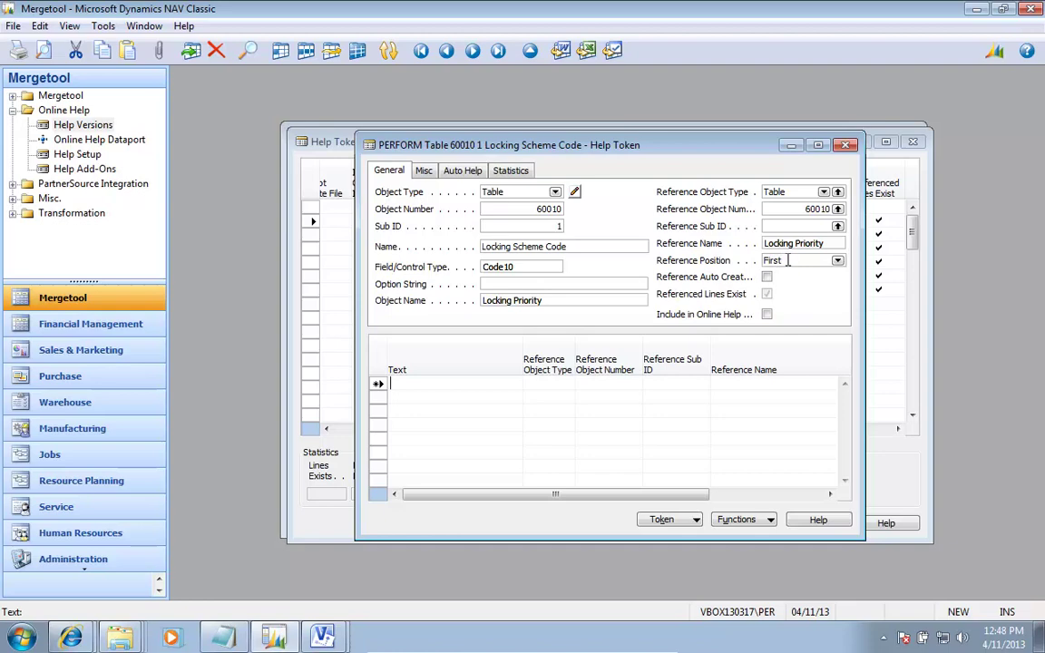
pyautogui.click(837, 261)
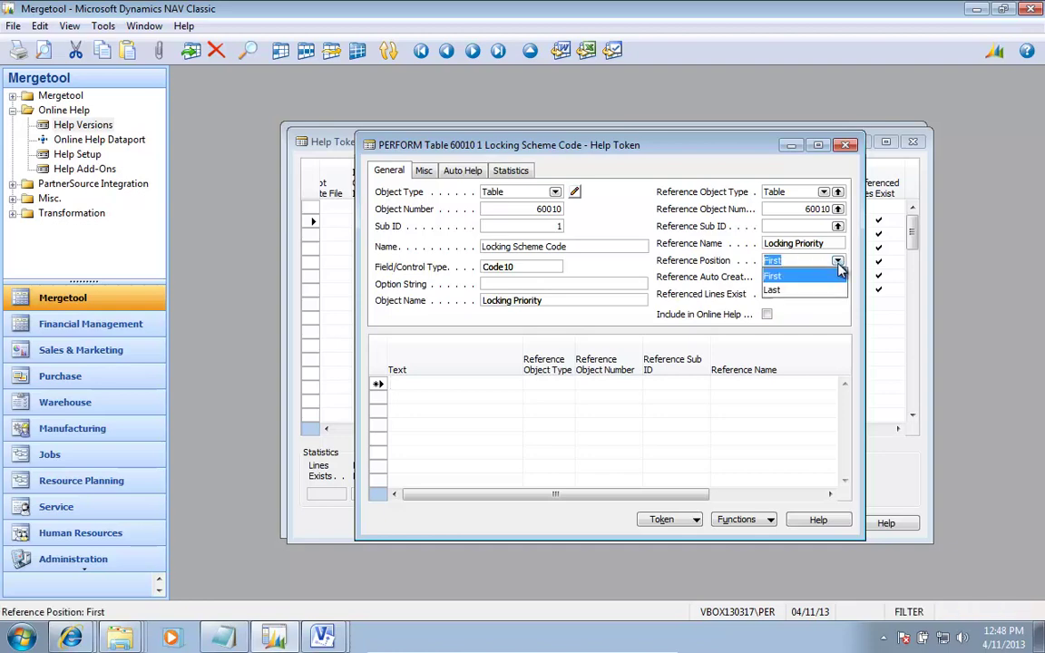
pyautogui.press('Escape')
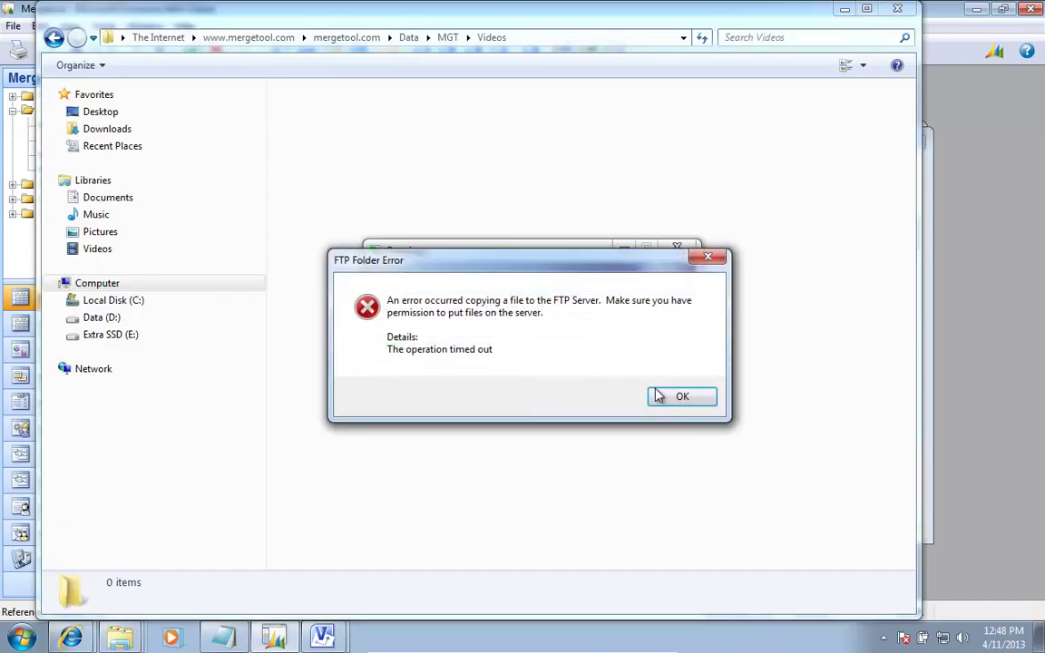
pyautogui.click(683, 397)
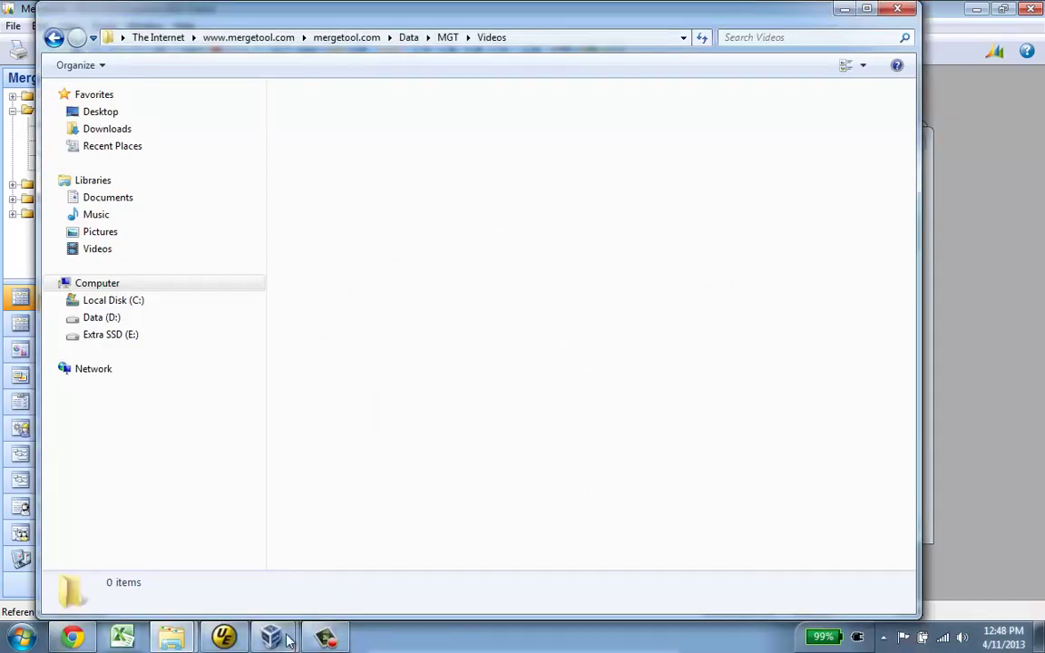
# - Switch back to Mergetool, close the Locking Scheme Code token and view the functions available for the Locking Priority token
pyautogui.moveTo(289, 624)
pyautogui.click(345, 532)
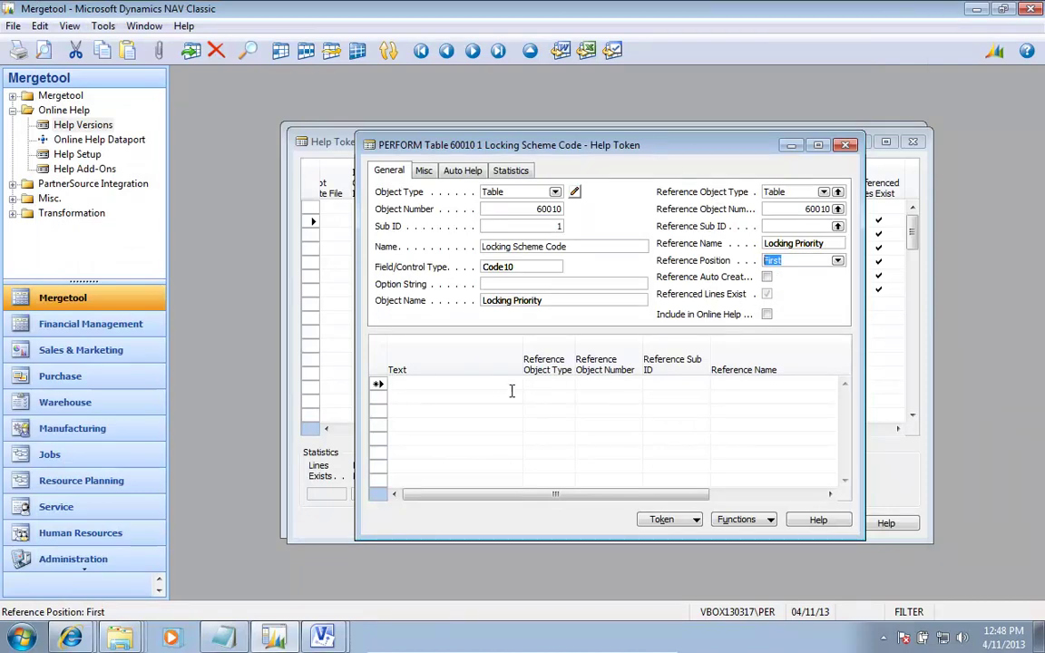
pyautogui.press('Escape')
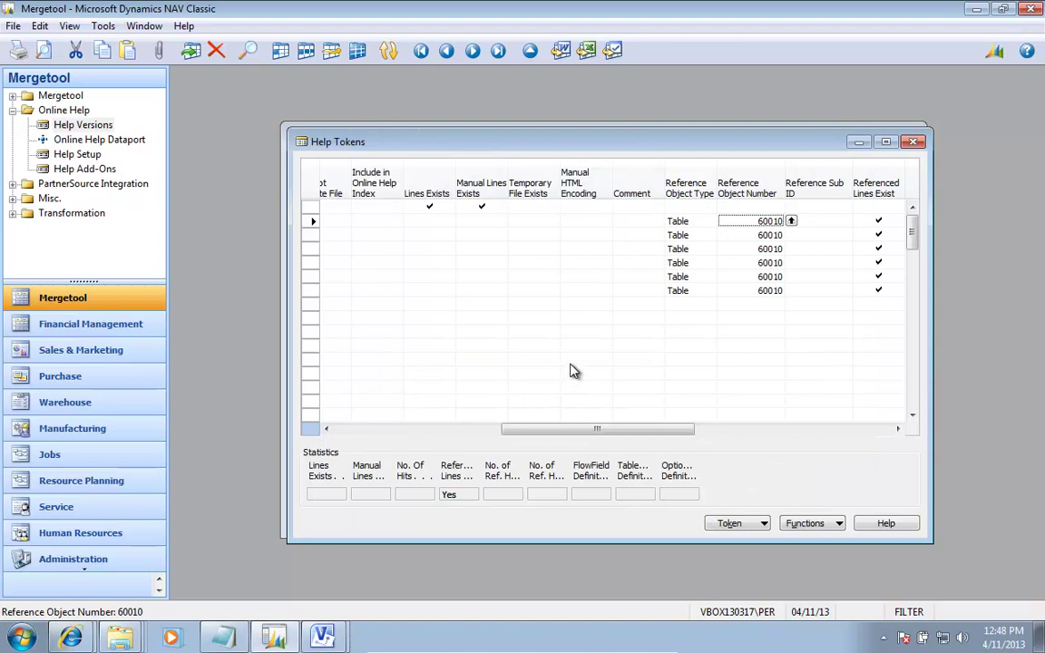
pyautogui.press('Up')
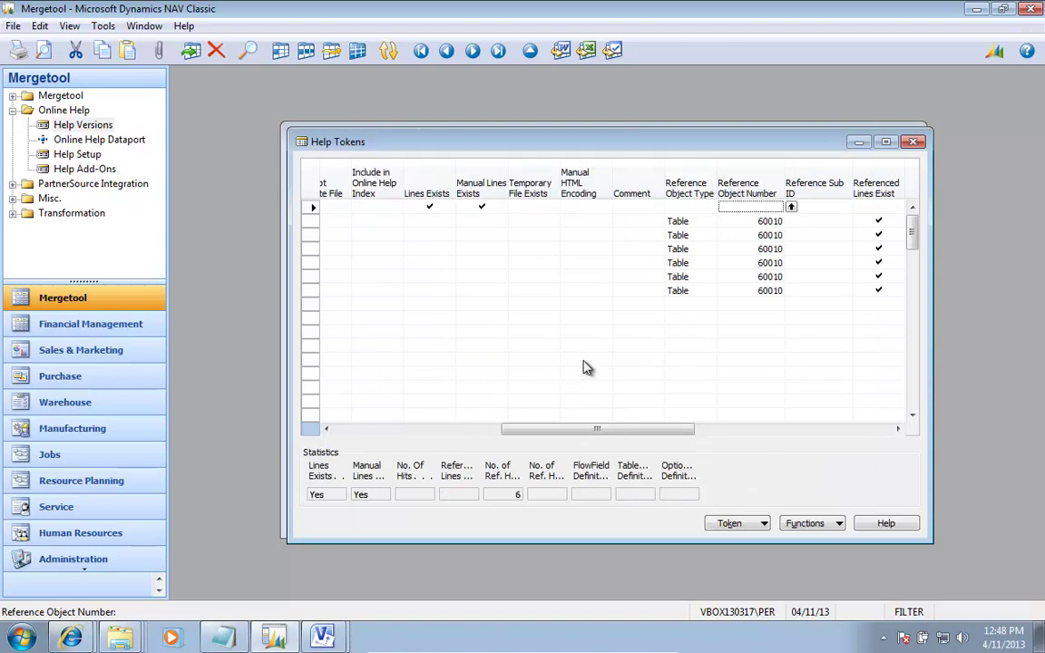
pyautogui.click(800, 524)
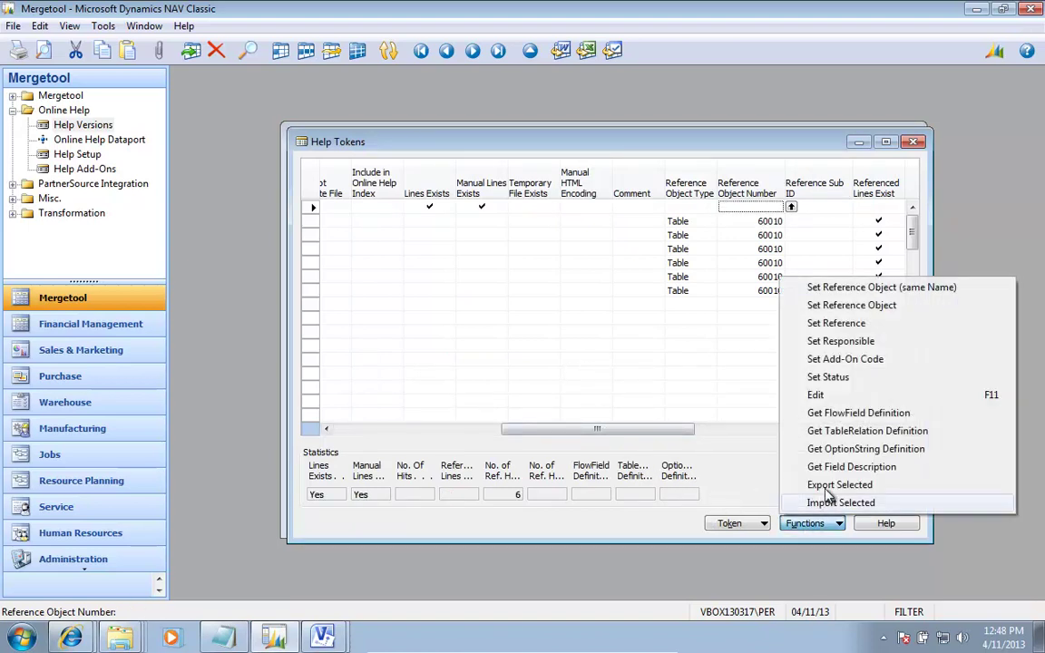
pyautogui.click(853, 306)
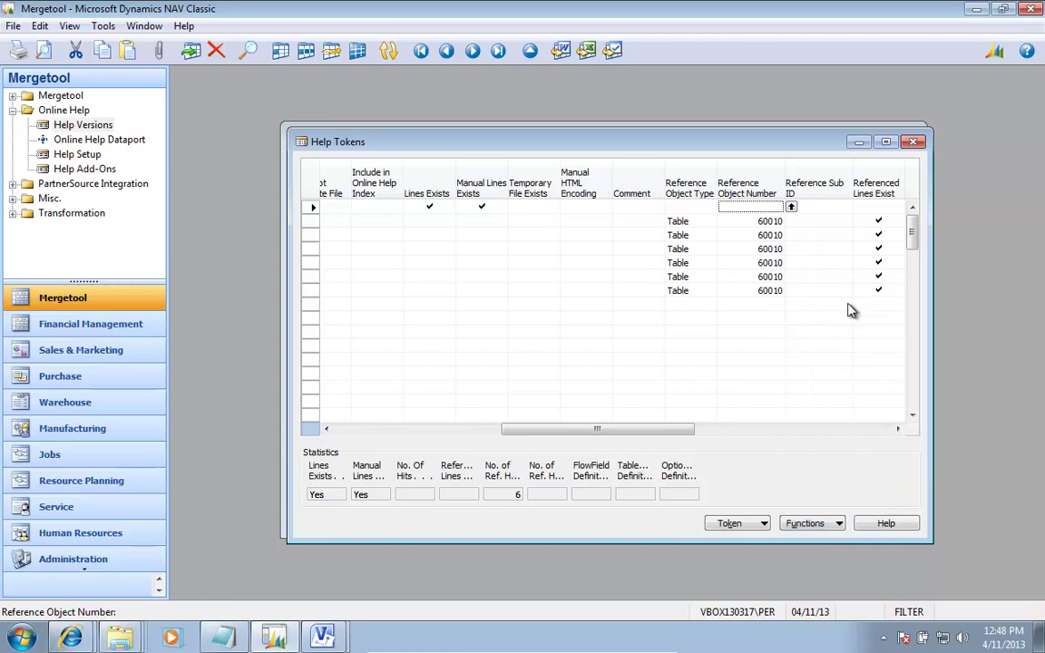
# - Look through the reference and FlowField definition columns of table 60010's tokens in the Help Tokens list
pyautogui.press('pagedown')
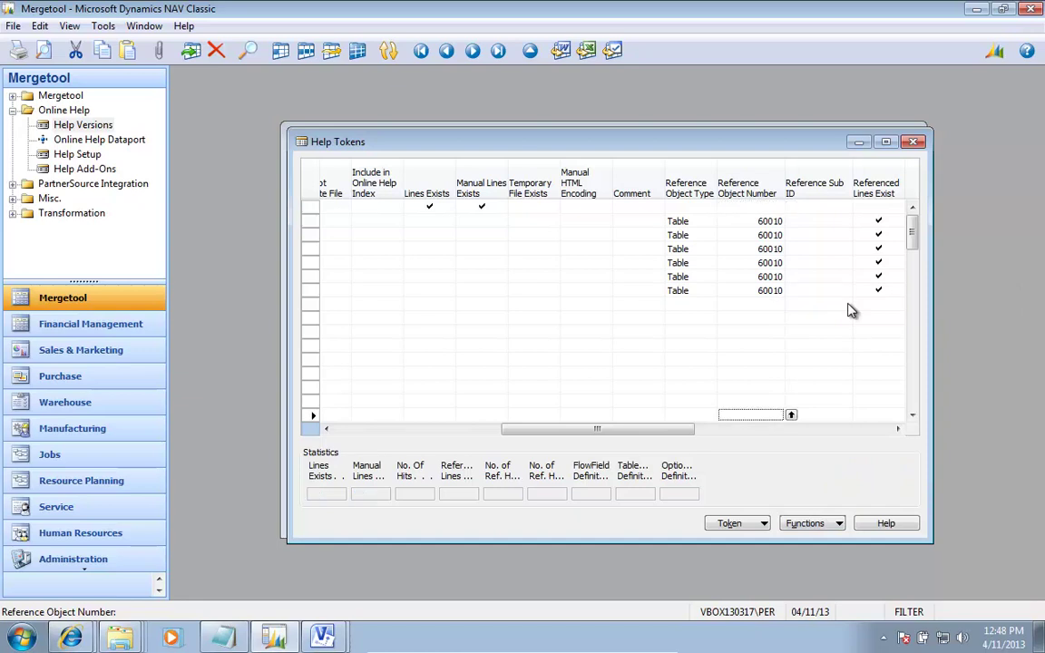
pyautogui.press('pageup')
pyautogui.press('Right')
pyautogui.press('Right')
pyautogui.press('Right')
pyautogui.press('Right')
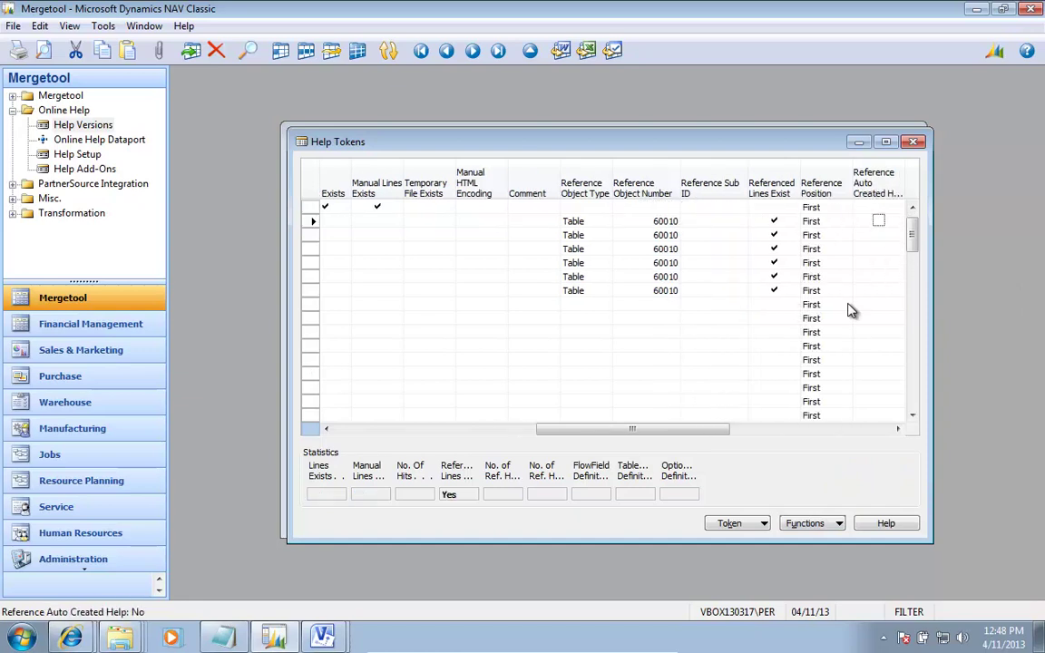
pyautogui.press('Right')
pyautogui.press('Right')
pyautogui.press('Down')
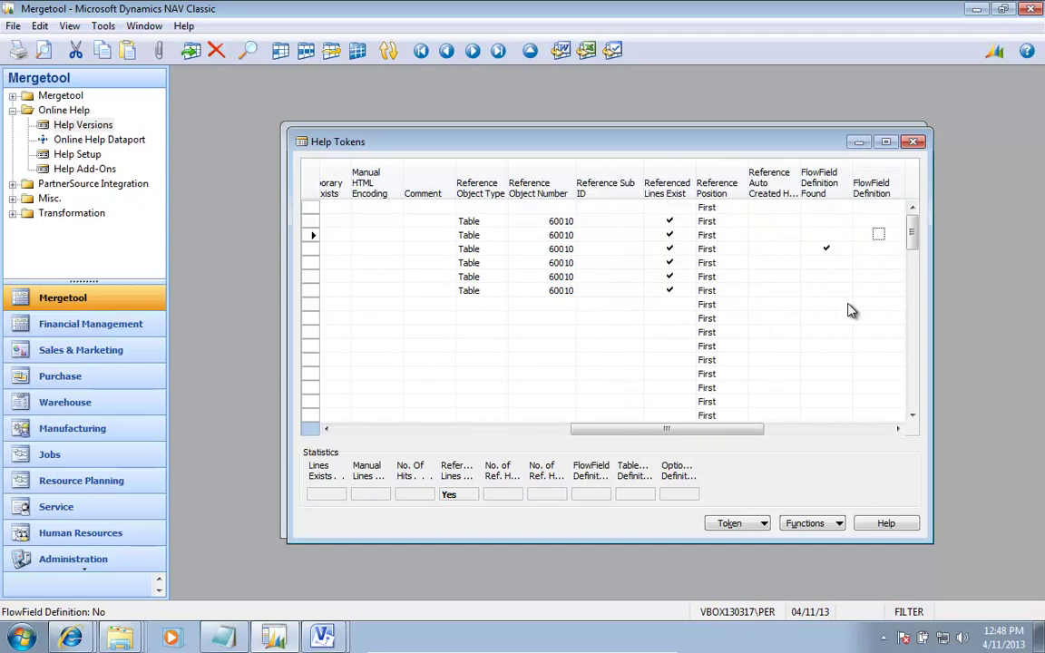
pyautogui.press('Down')
pyautogui.press('Left')
pyautogui.press('Left')
pyautogui.press('Left')
pyautogui.press('Left')
pyautogui.press('Left')
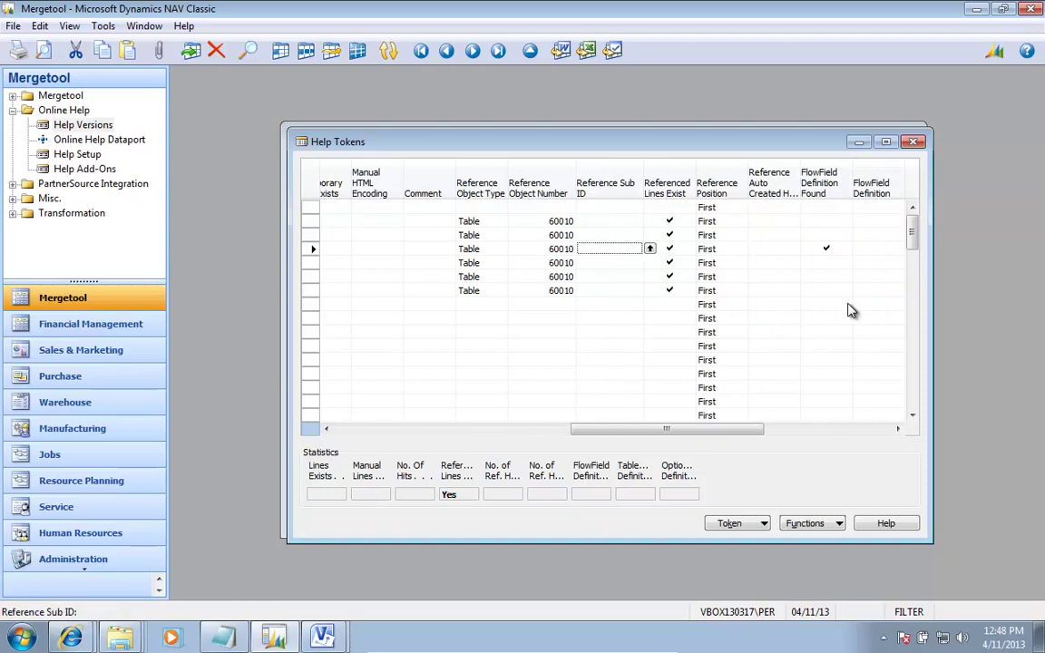
# - Examine the FlowField, TableRelation and OptionString definition columns along the table's third field token
pyautogui.press('Right')
pyautogui.press('Right')
pyautogui.press('Right')
pyautogui.press('Right')
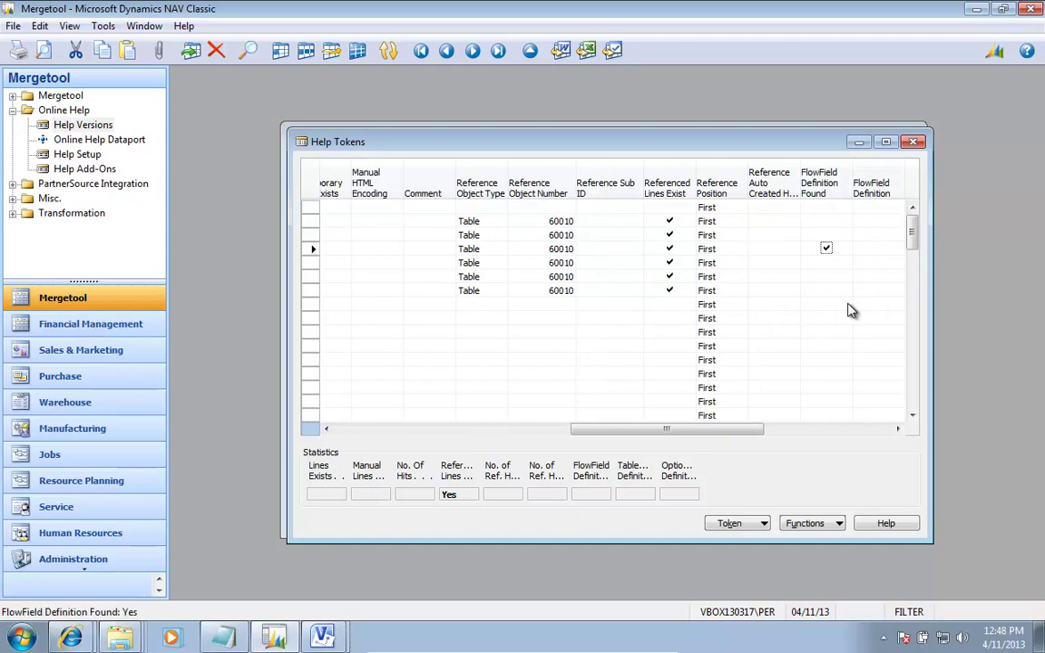
pyautogui.press('Right')
pyautogui.press('Right')
pyautogui.press('Right')
pyautogui.press('Right')
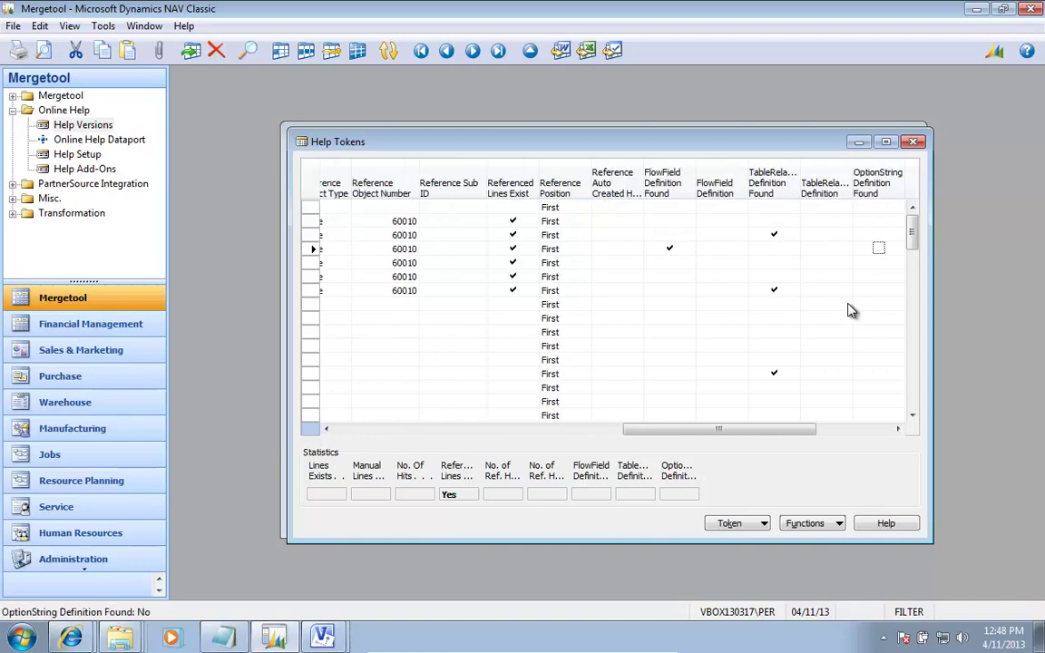
pyautogui.press('Left')
pyautogui.press('Left')
pyautogui.press('Left')
pyautogui.press('Left')
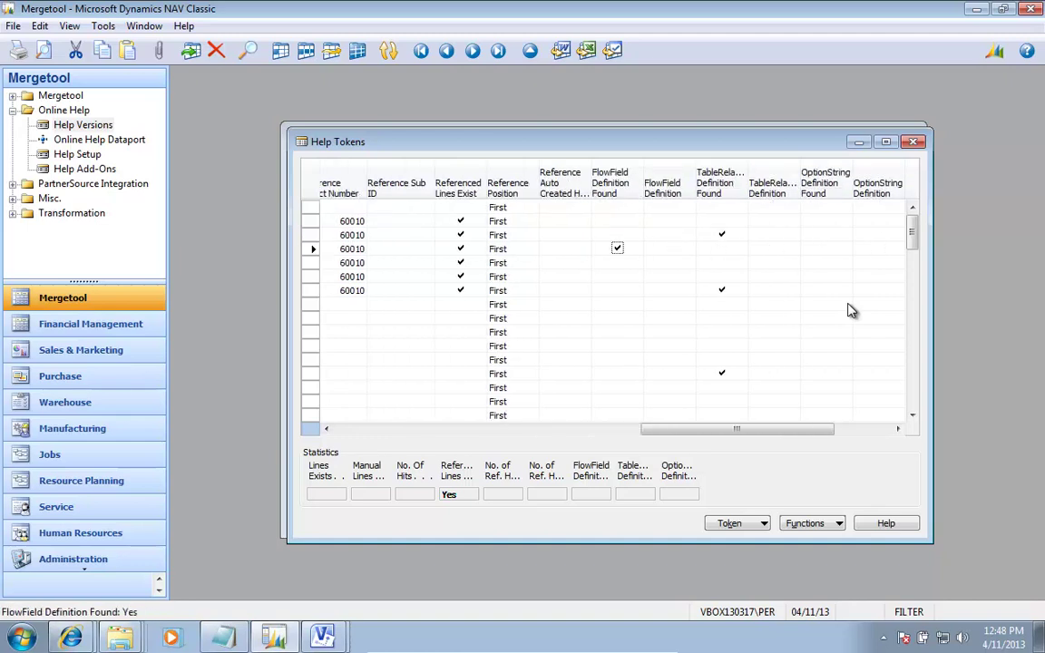
# - Open the Table Name token of table 60010 and get its FlowField definition into the help text
pyautogui.hotkey('shift', 'F5')
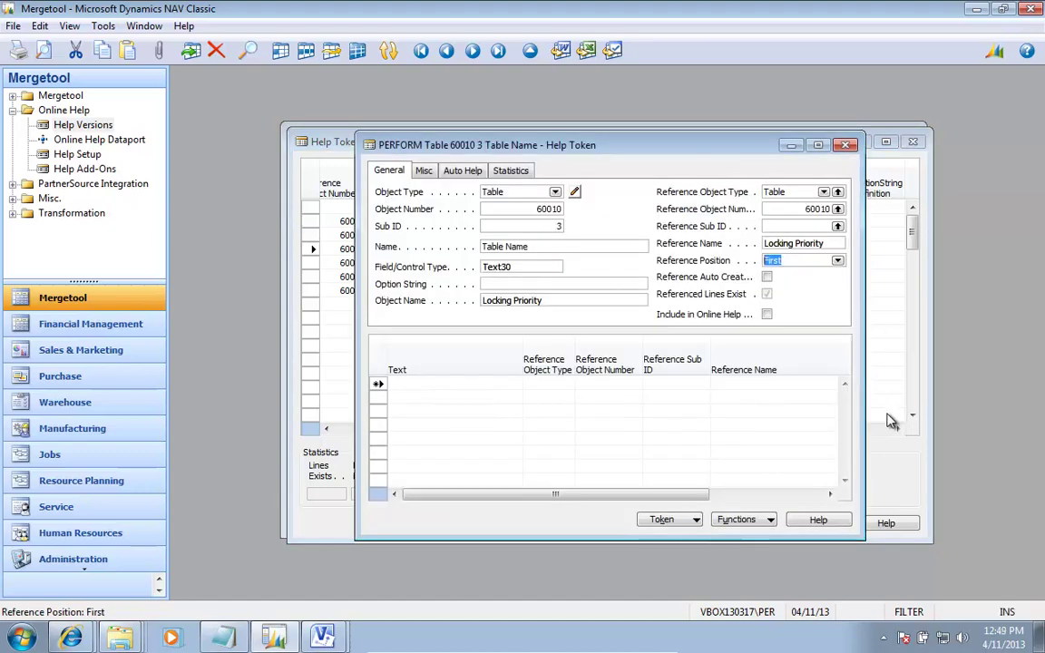
pyautogui.click(744, 521)
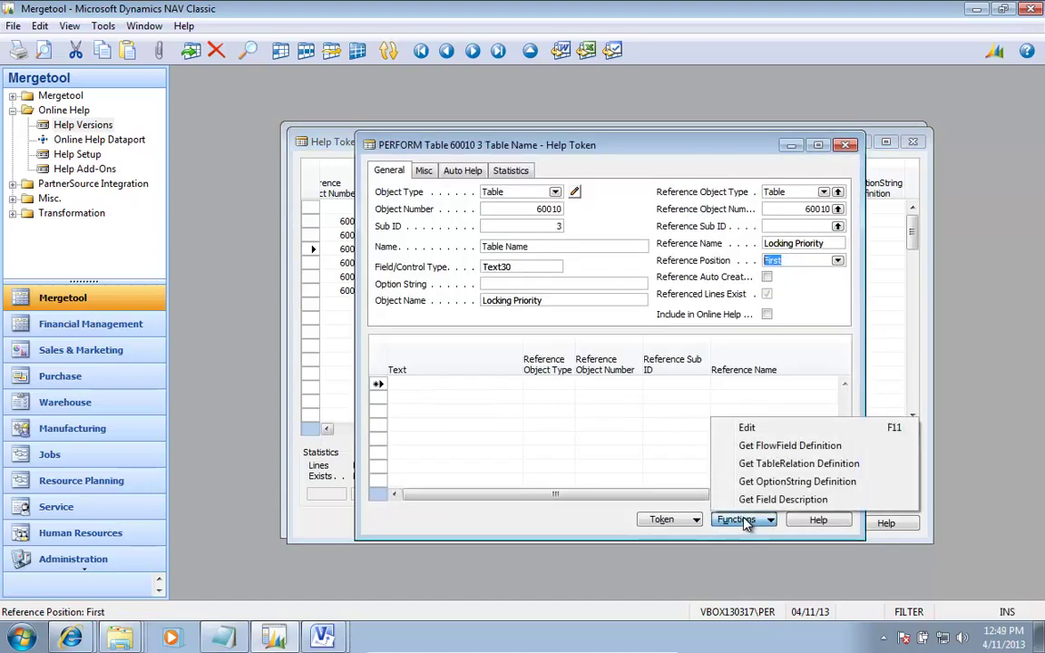
pyautogui.click(805, 452)
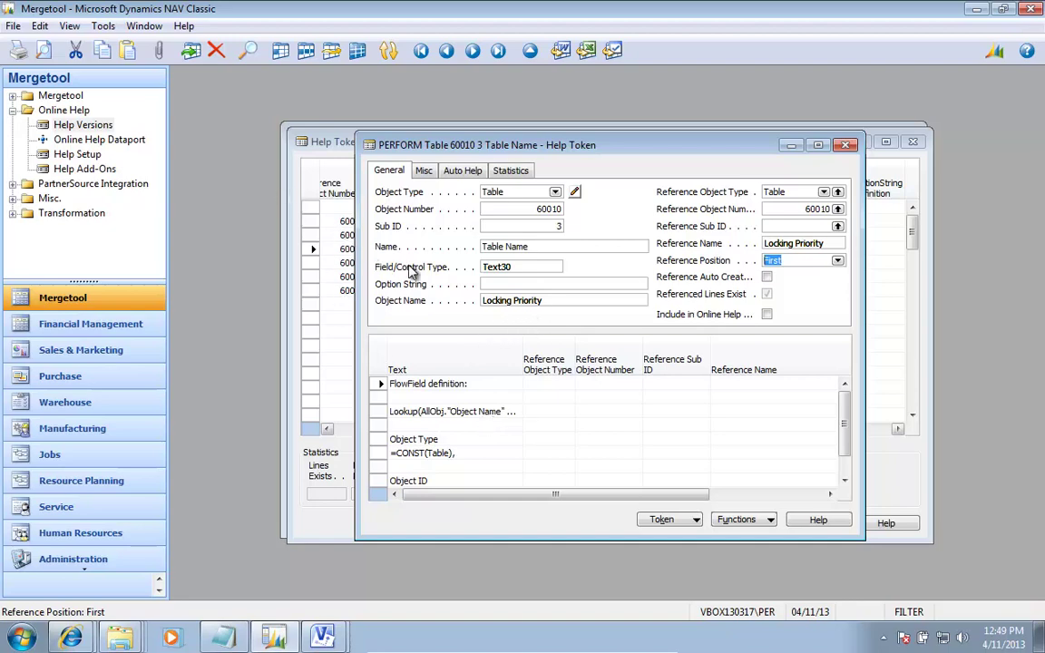
# - Close the token card and filter the Help Tokens list on TableRelation Definition Found, clearing the FlowField Definition Found filter
pyautogui.press('Escape')
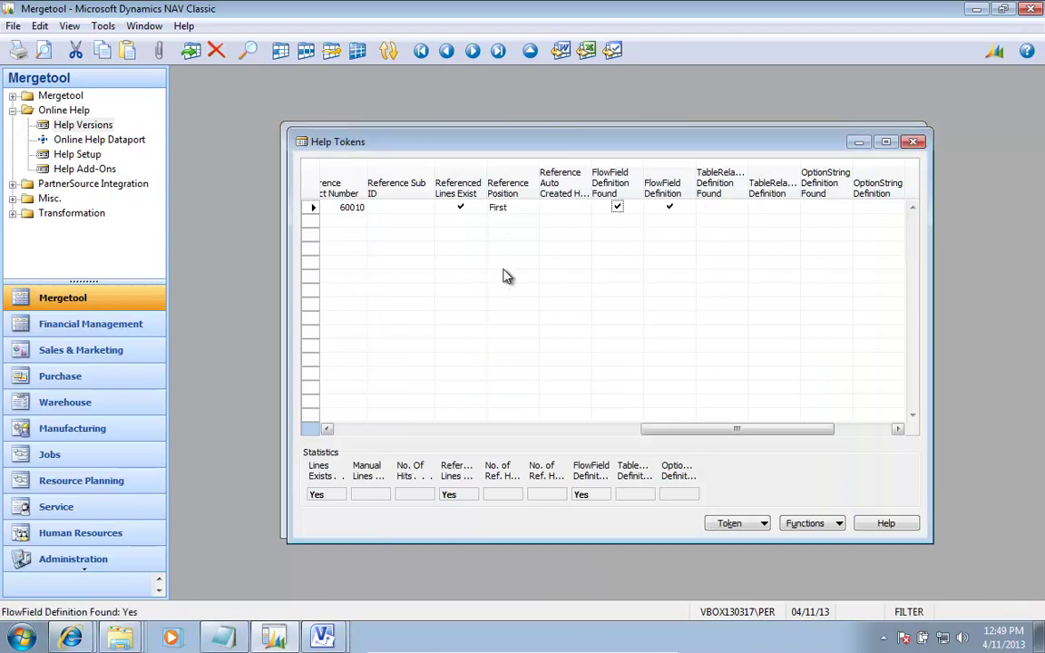
pyautogui.hotkey('ctrl', 'F7')
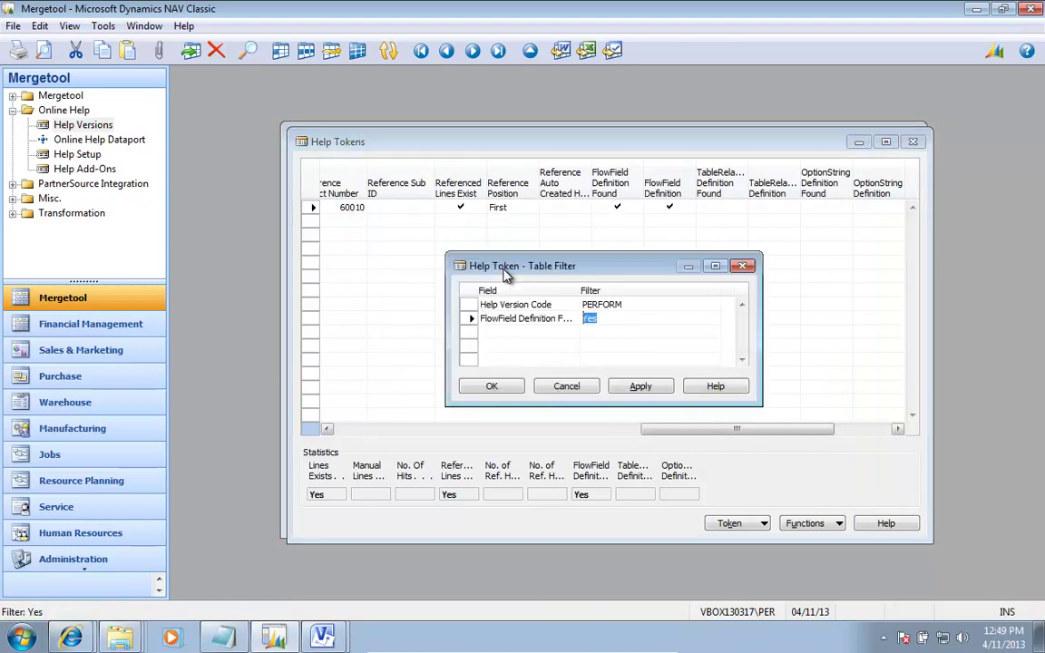
pyautogui.press('Delete')
pyautogui.press('Return')
pyautogui.press('Right')
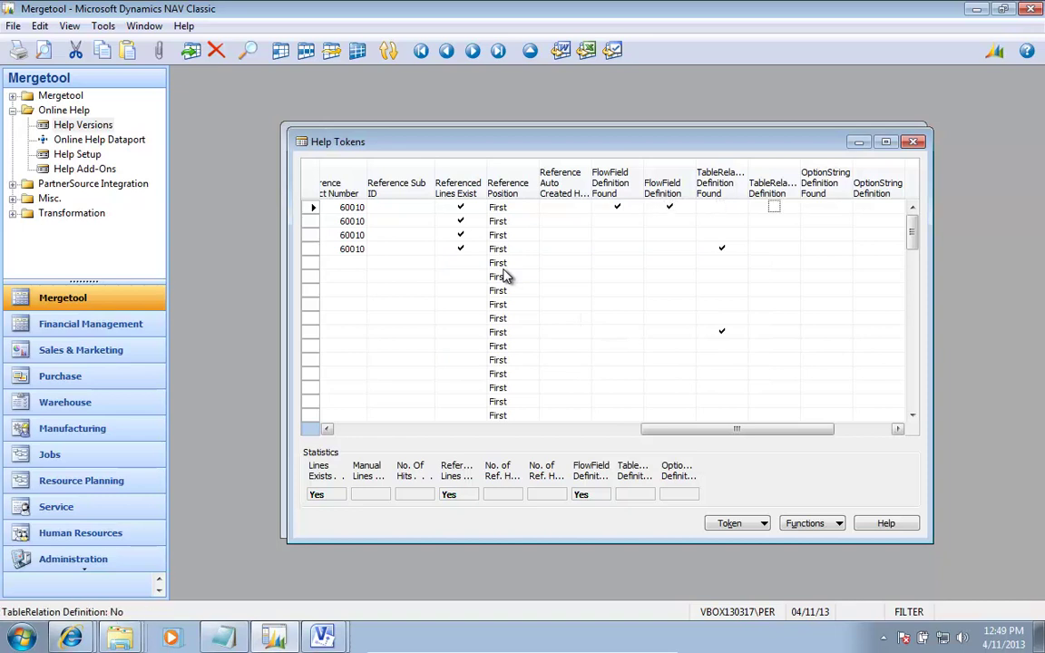
pyautogui.press('F7')
pyautogui.write('1')
pyautogui.press('Return')
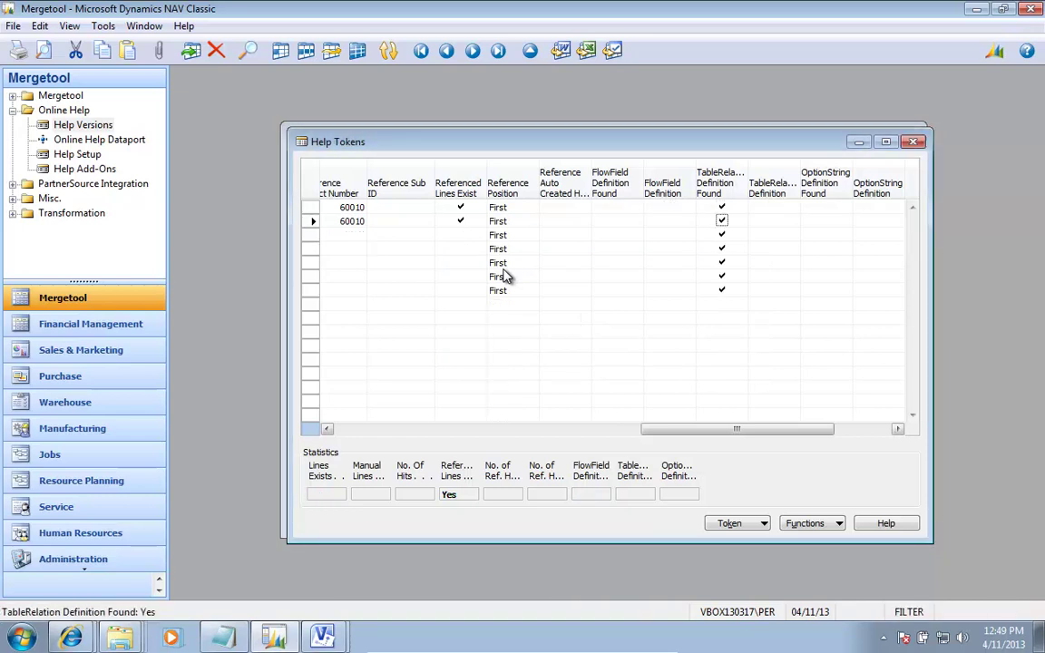
# - Get the TableRelation definition for all tokens in the filtered Help Tokens list at once
pyautogui.press('Left')
pyautogui.press('Left')
pyautogui.press('Left')
pyautogui.press('Left')
pyautogui.press('Left')
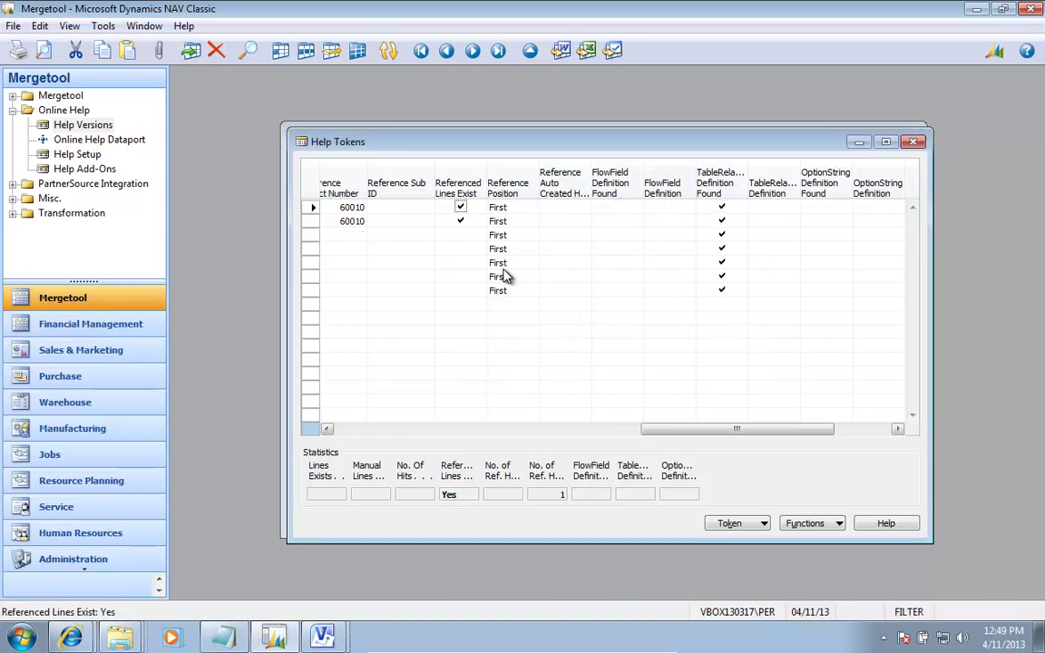
pyautogui.hotkey('ctrl', 'a')
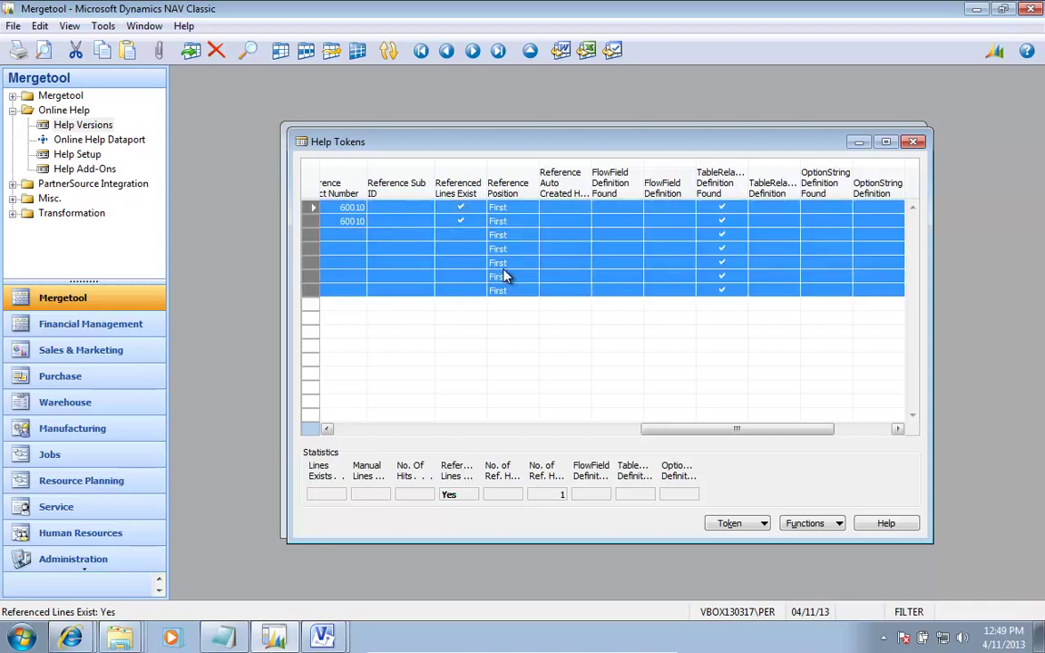
pyautogui.hotkey('alt', 'u')
pyautogui.press('Up')
pyautogui.press('Up')
pyautogui.press('Up')
pyautogui.press('Up')
pyautogui.press('Up')
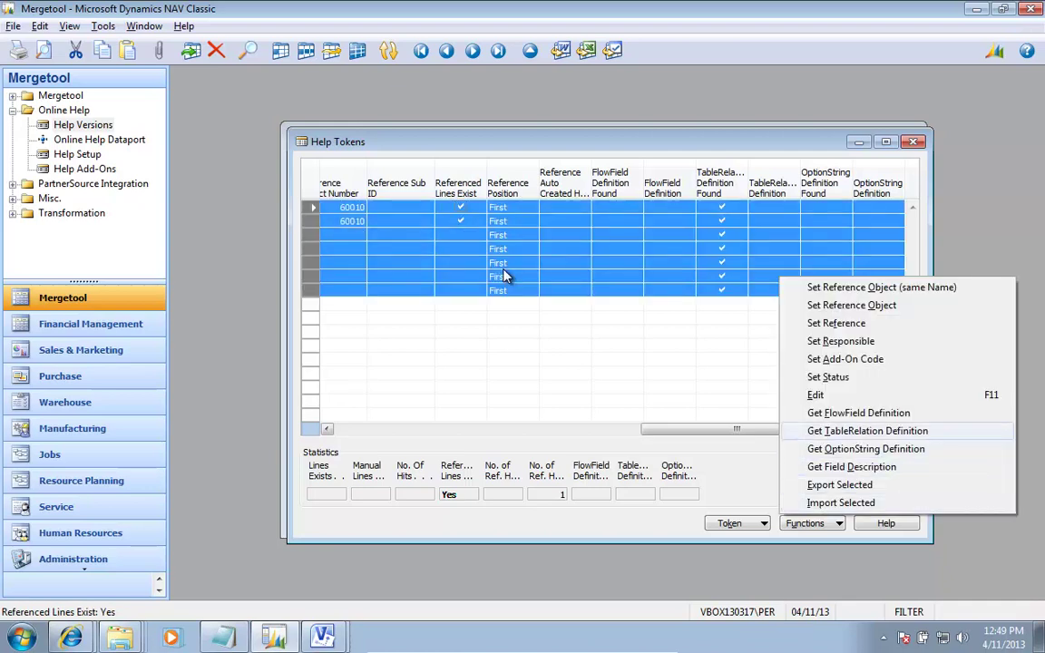
pyautogui.press('Return')
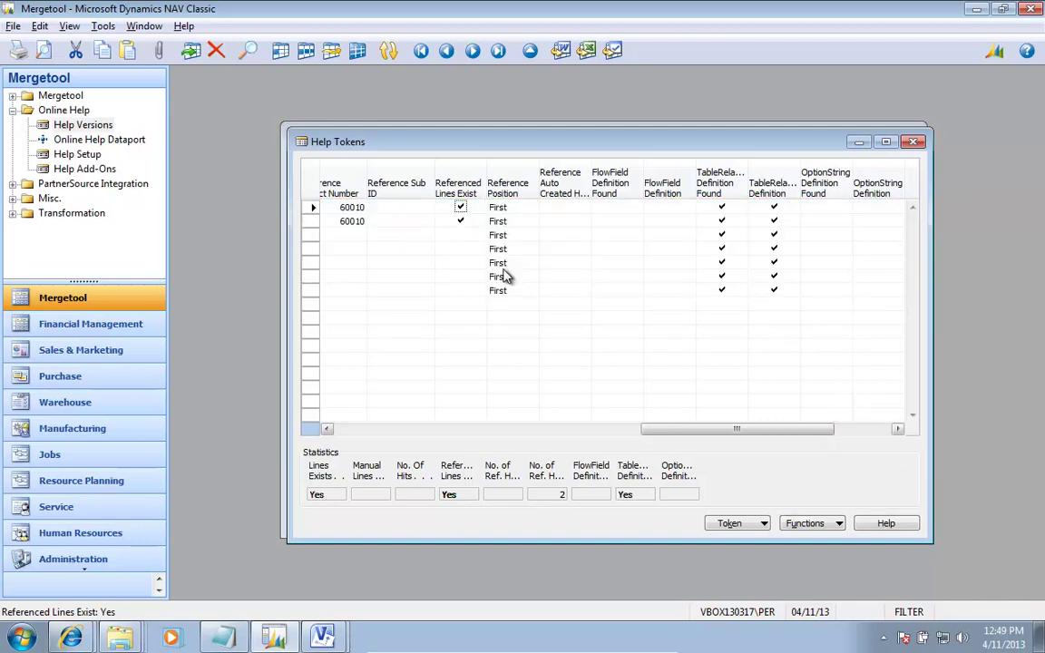
# - Review the table relation definition text in the Table ID and Related to Table ID tokens of table 60010
pyautogui.doubleClick(505, 276)
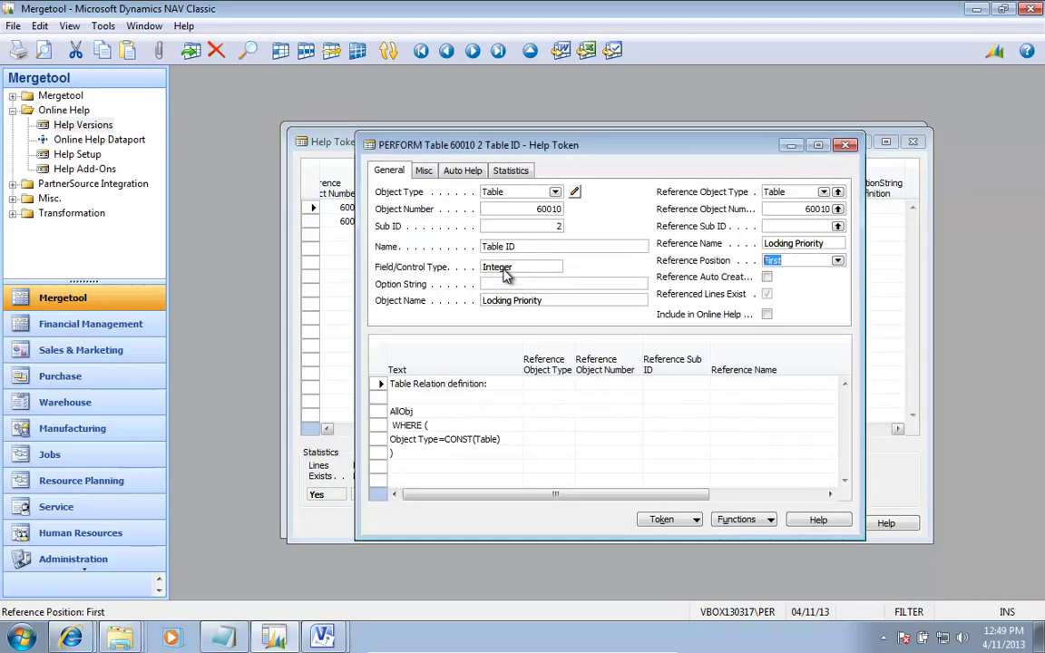
pyautogui.press('Escape')
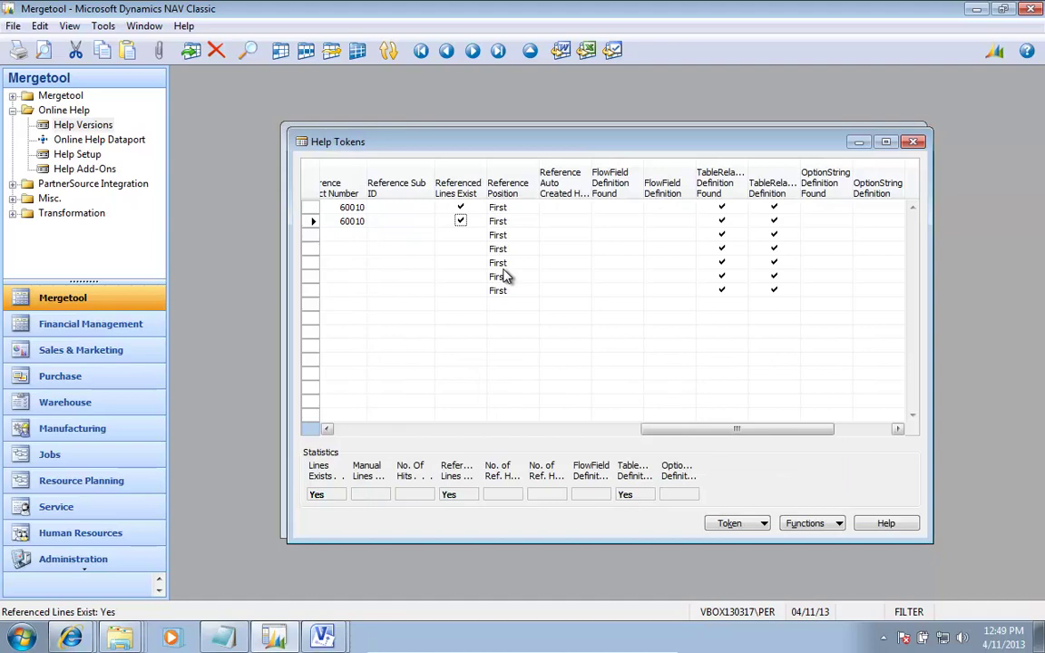
pyautogui.doubleClick(506, 277)
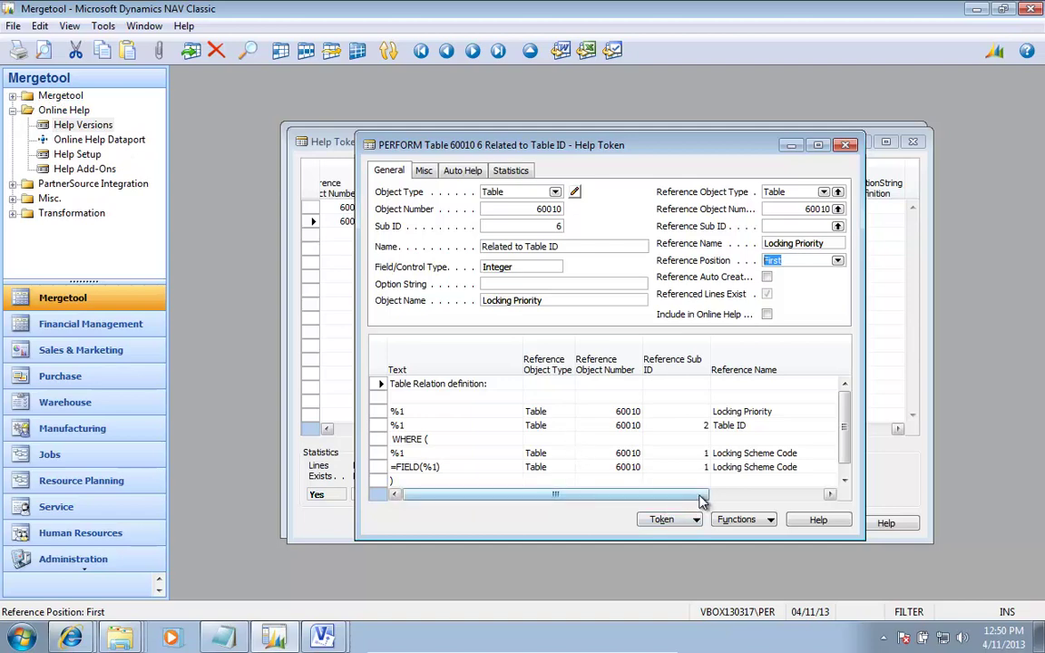
pyautogui.press('Escape')
# - Clear the TableRelation Definition Found filter and filter the Help Tokens list on OptionString Definition Found set to Yes
pyautogui.hotkey('ctrl', 'F7')
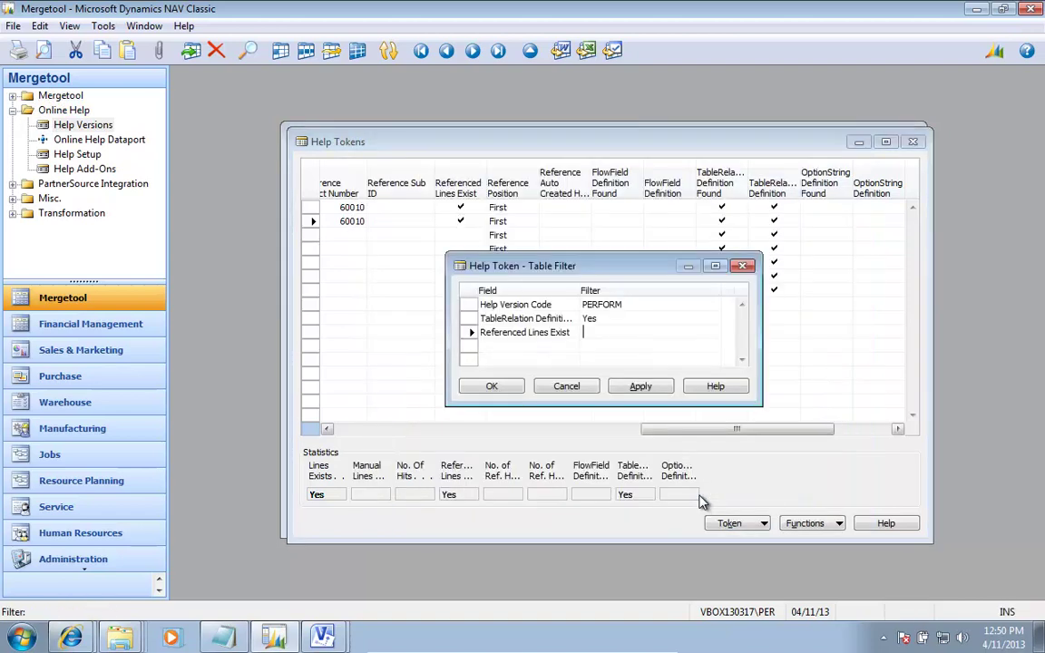
pyautogui.press('Up')
pyautogui.press('Delete')
pyautogui.press('Down')
pyautogui.press('Return')
pyautogui.press('Tab')
pyautogui.press('Tab')
pyautogui.press('Tab')
pyautogui.press('Tab')
pyautogui.press('Tab')
pyautogui.press('Tab')
pyautogui.press('Tab')
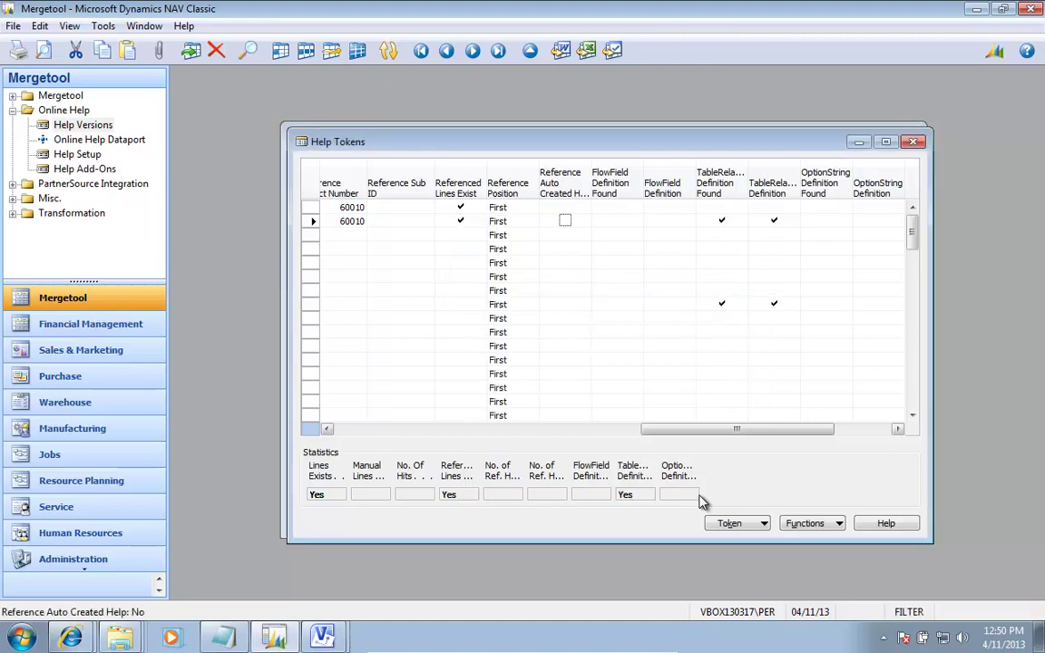
pyautogui.press('F7')
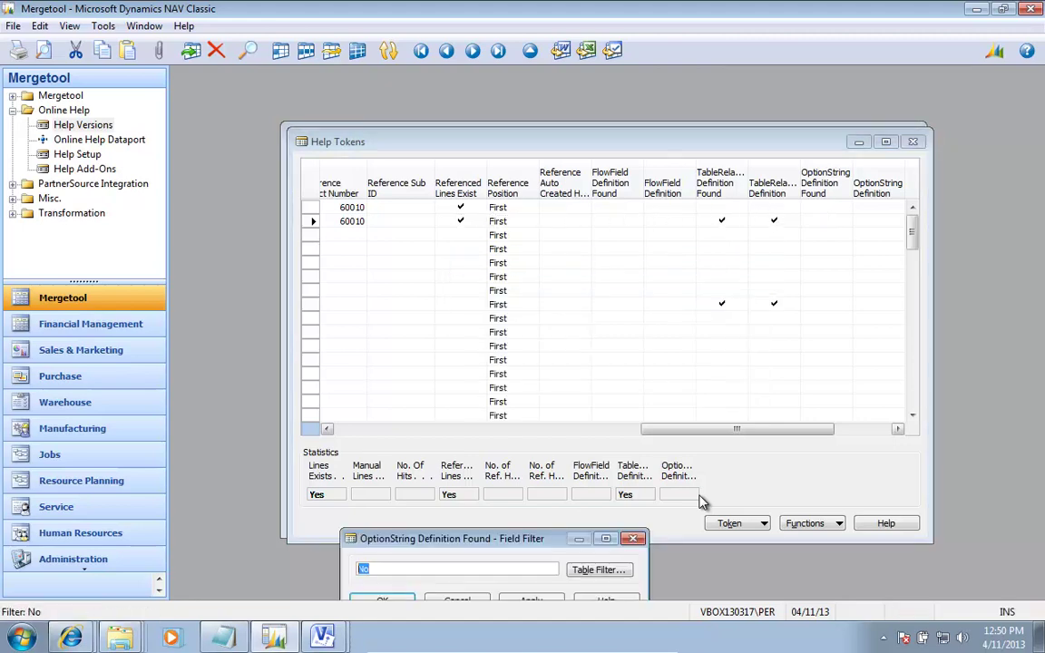
pyautogui.write('Yes')
pyautogui.press('Return')
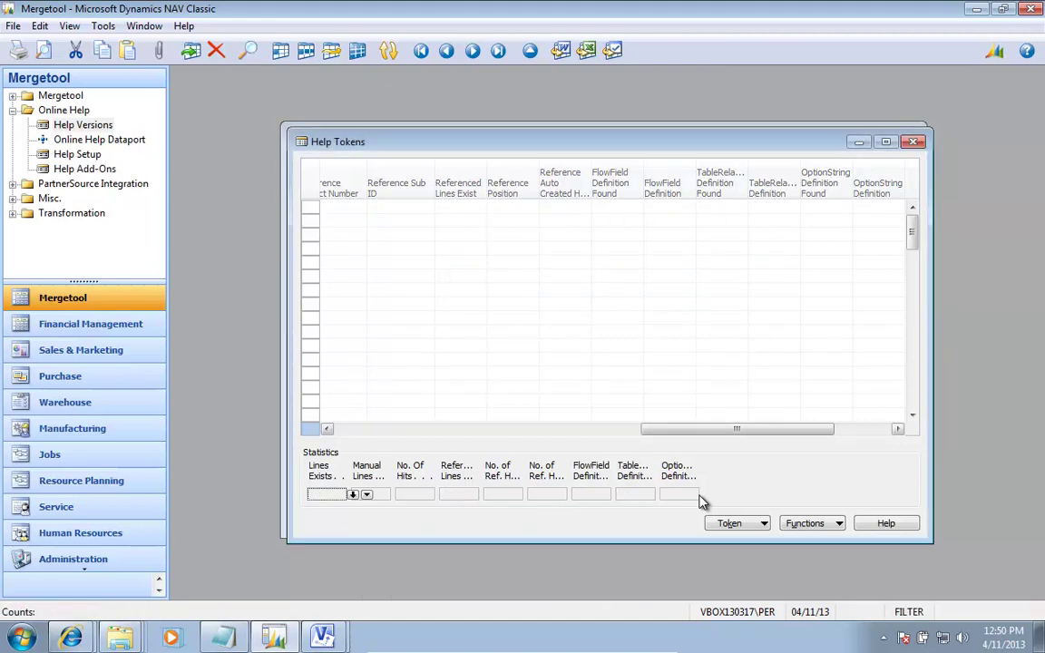
# - Clear the OptionString Definition Found filter and return to the first token in the Help Tokens list
pyautogui.hotkey('ctrl', 'F7')
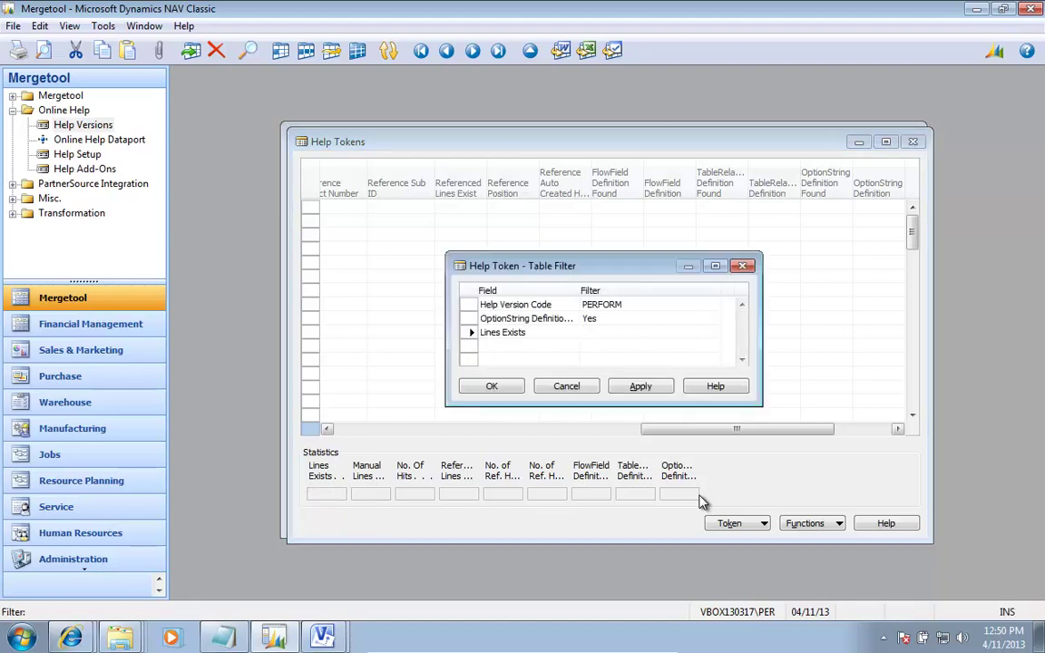
pyautogui.press('Up')
pyautogui.press('Delete')
pyautogui.hotkey('ctrl', 'Return')
pyautogui.press('Up')
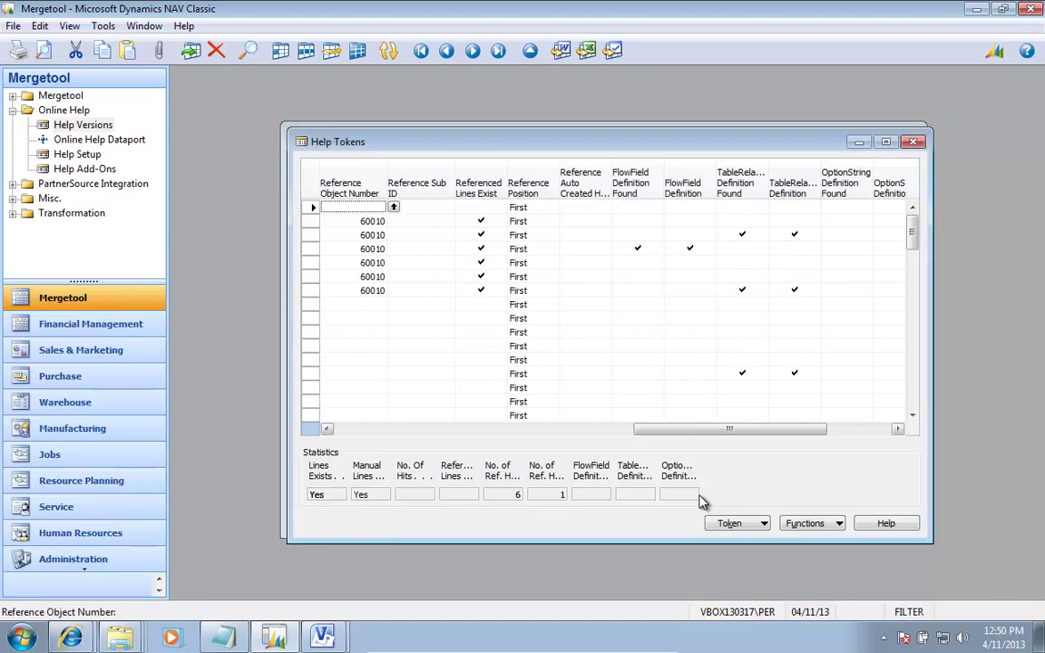
# - Close the Help Tokens list and create the automatic online help for the PERFORM help version
pyautogui.press('Escape')
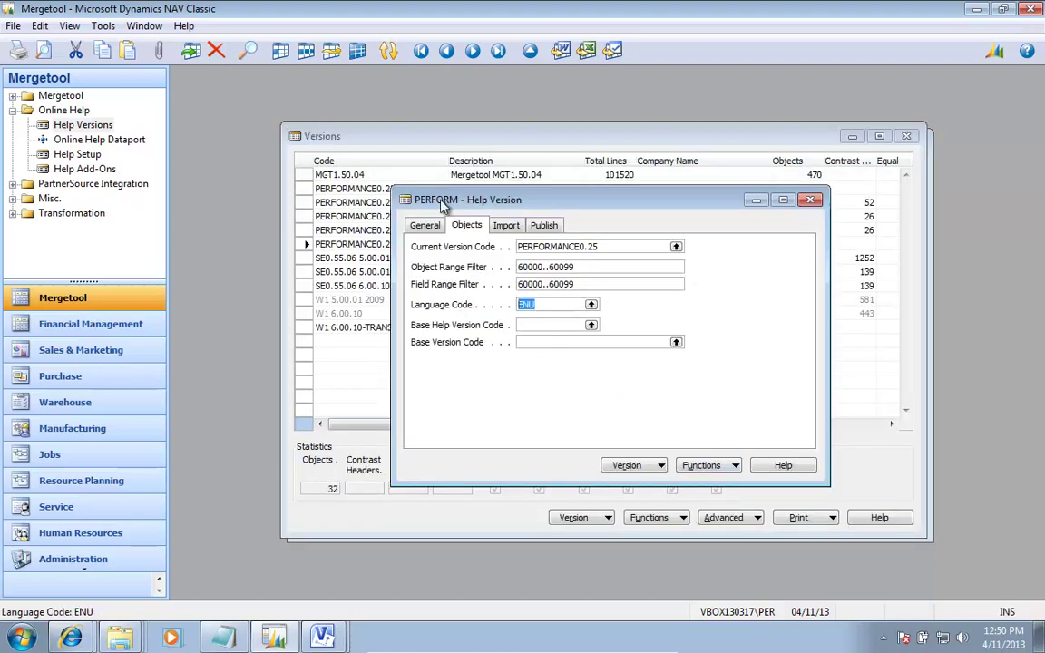
pyautogui.click(705, 466)
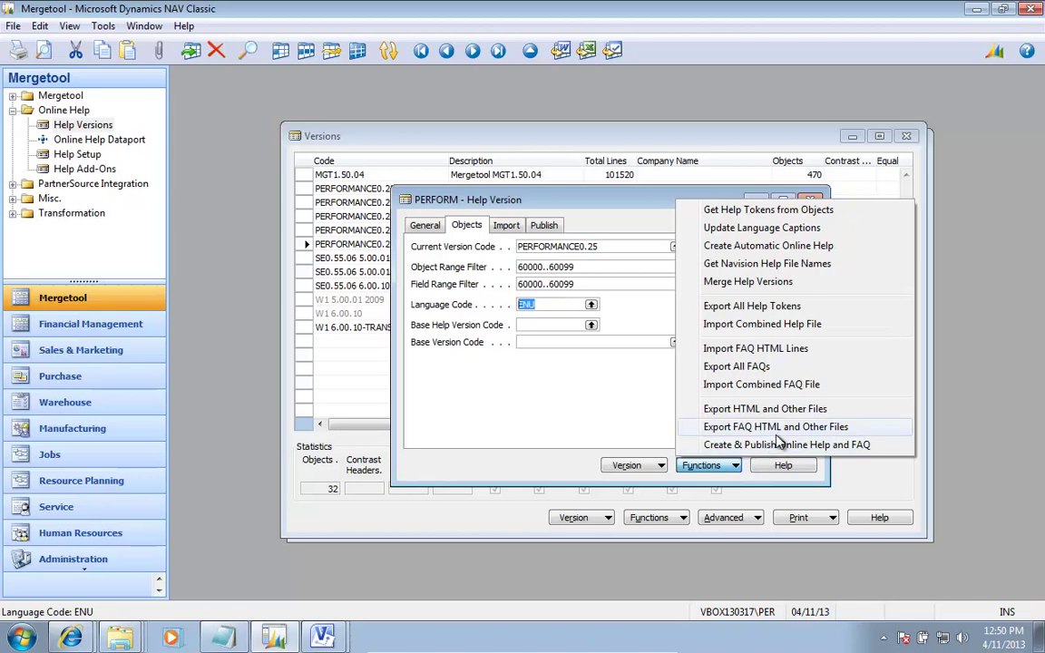
pyautogui.click(744, 247)
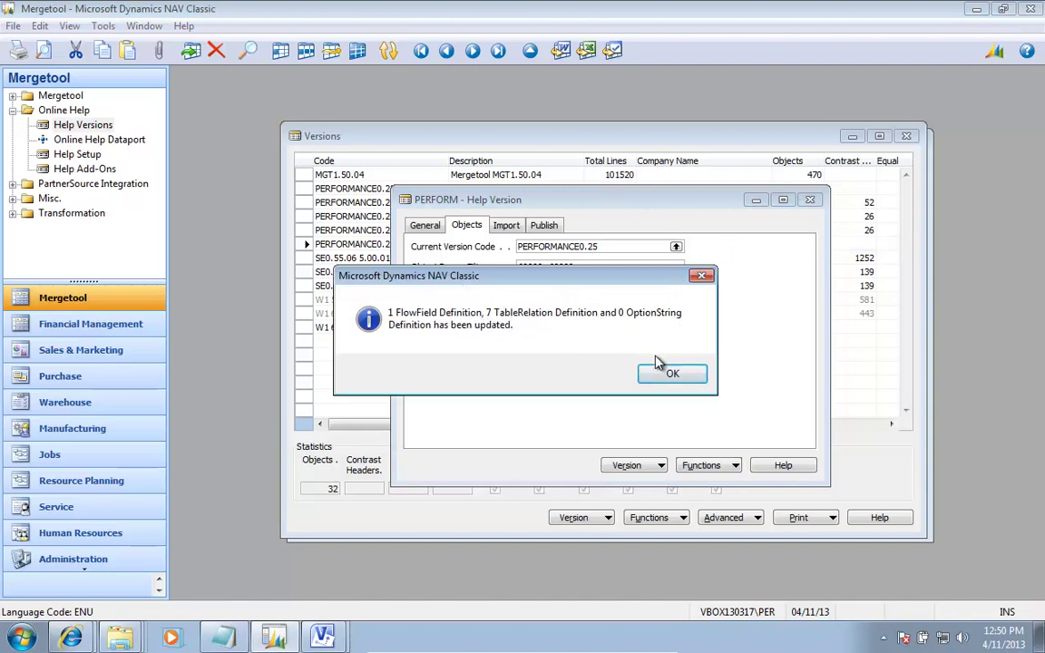
# - Update the language captions of the PERFORM help version and check its current version PERFORMANCE0.25 in the Versions list
pyautogui.click(676, 374)
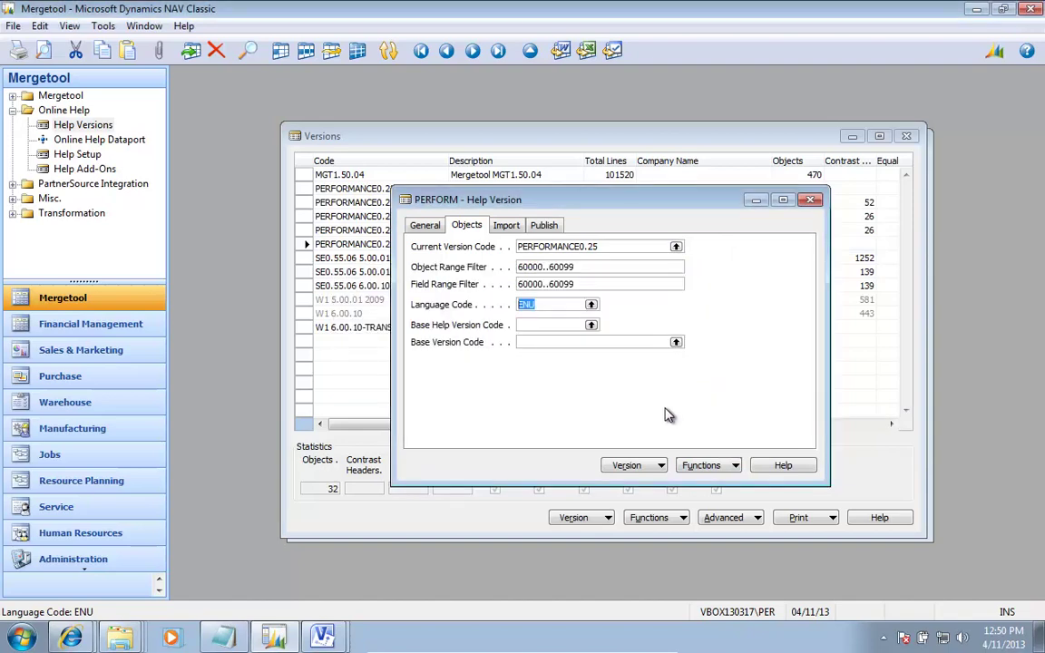
pyautogui.click(632, 465)
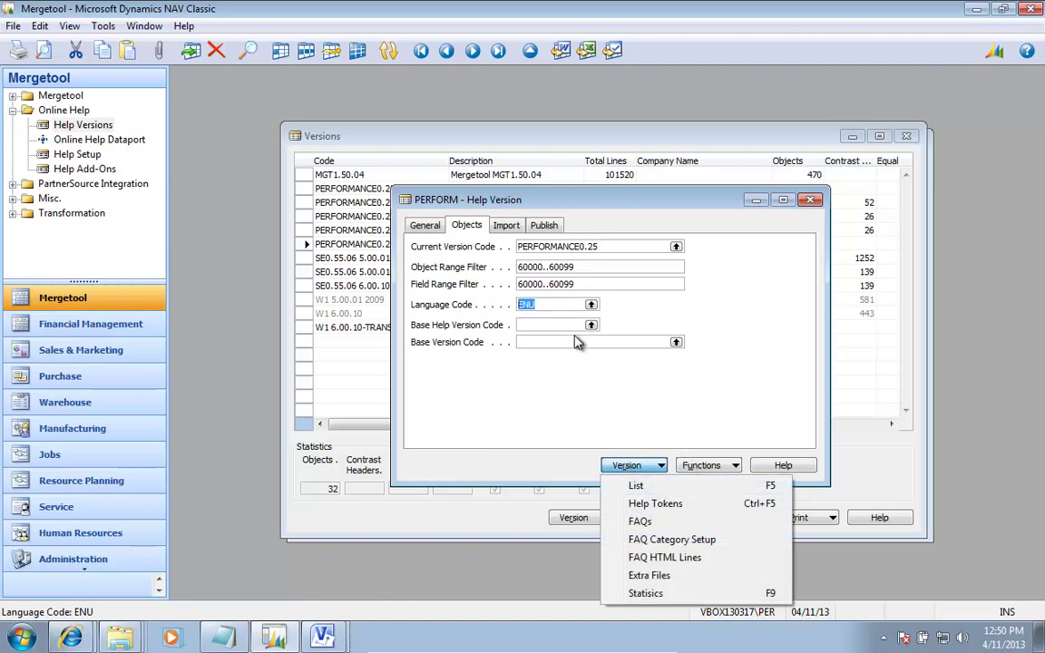
pyautogui.click(701, 470)
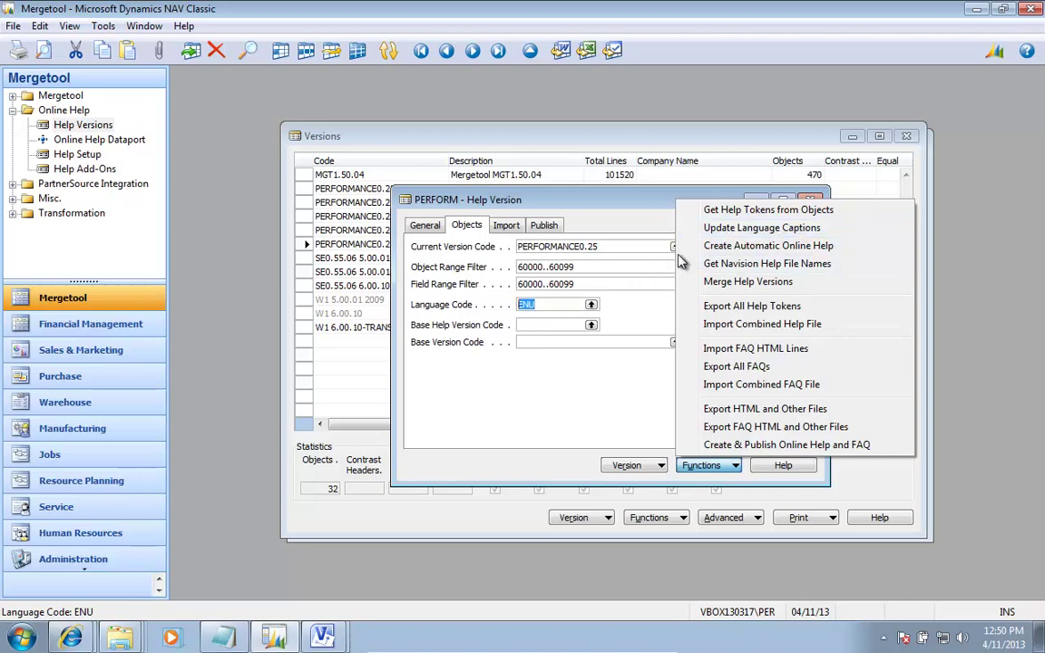
pyautogui.click(771, 229)
pyautogui.click(571, 376)
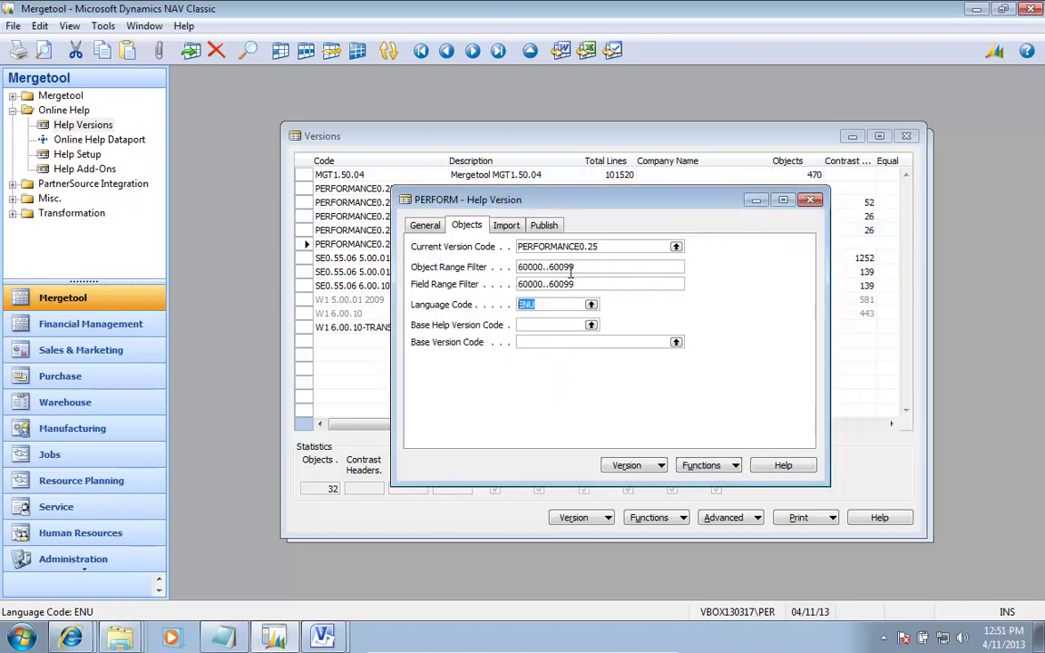
pyautogui.click(676, 246)
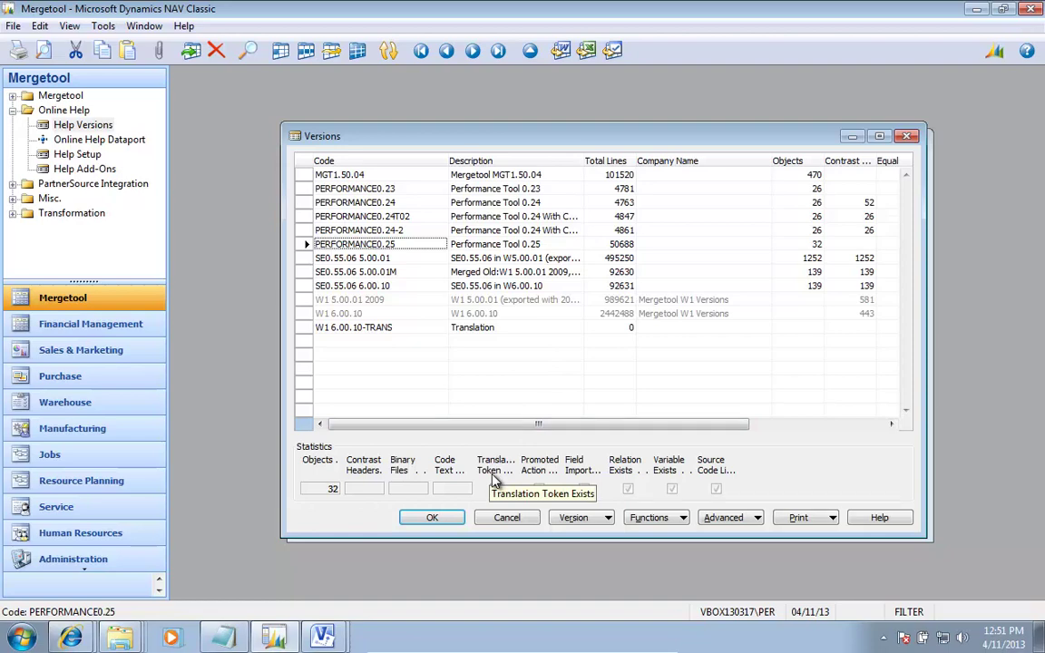
pyautogui.press('Escape')
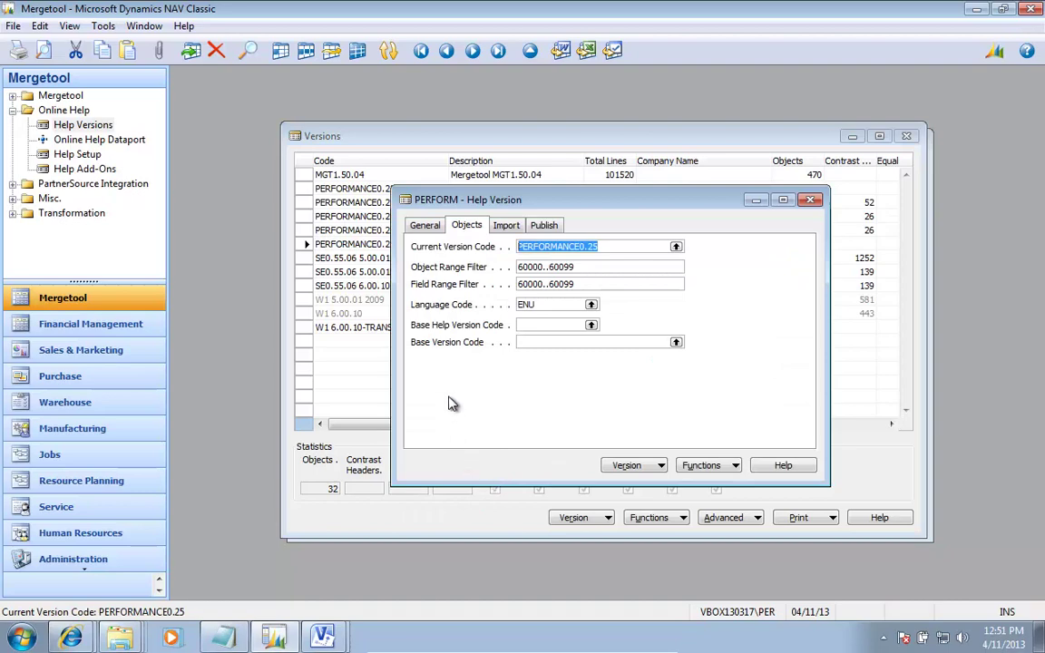
# - Show the help version's general settings, switch to Windows Explorer and open the folder C:\Mergetool\Performance and Locking
pyautogui.click(427, 227)
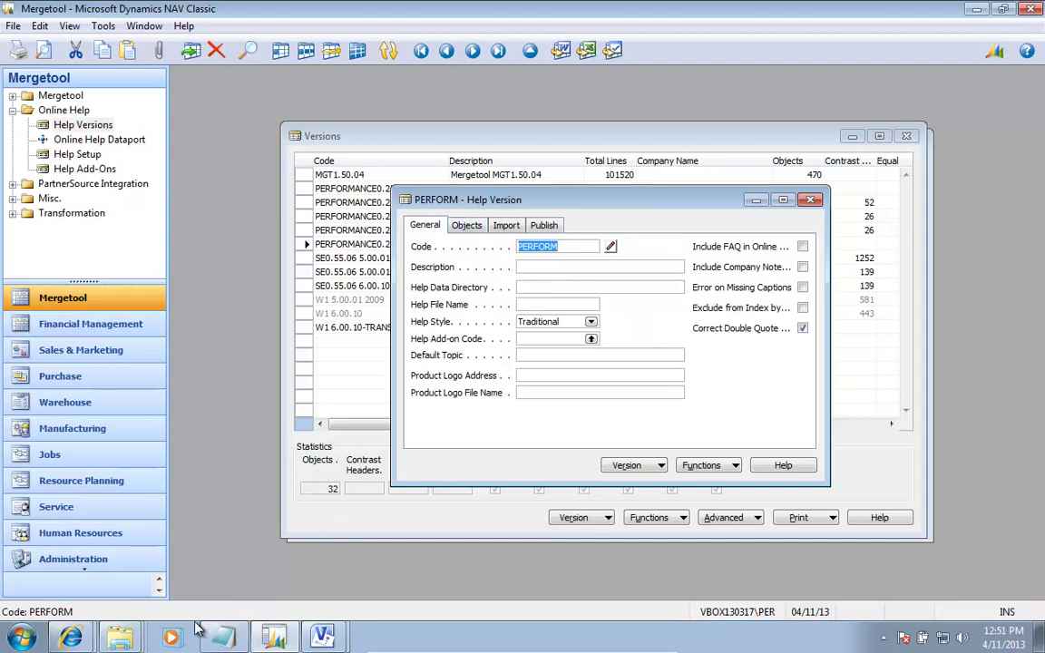
pyautogui.moveTo(119, 638)
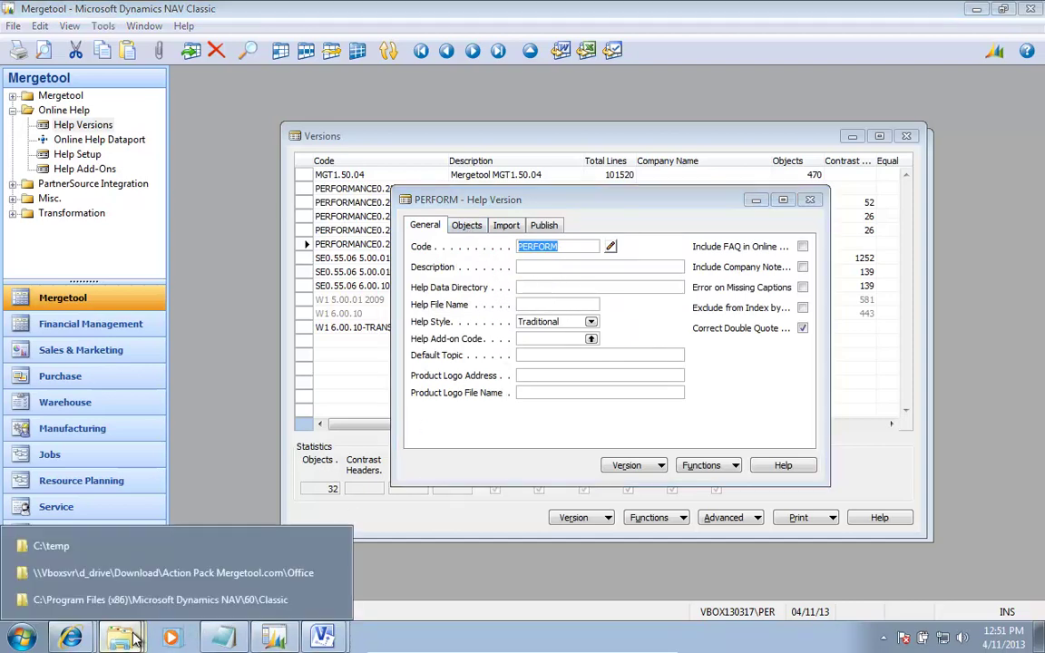
pyautogui.click(66, 555)
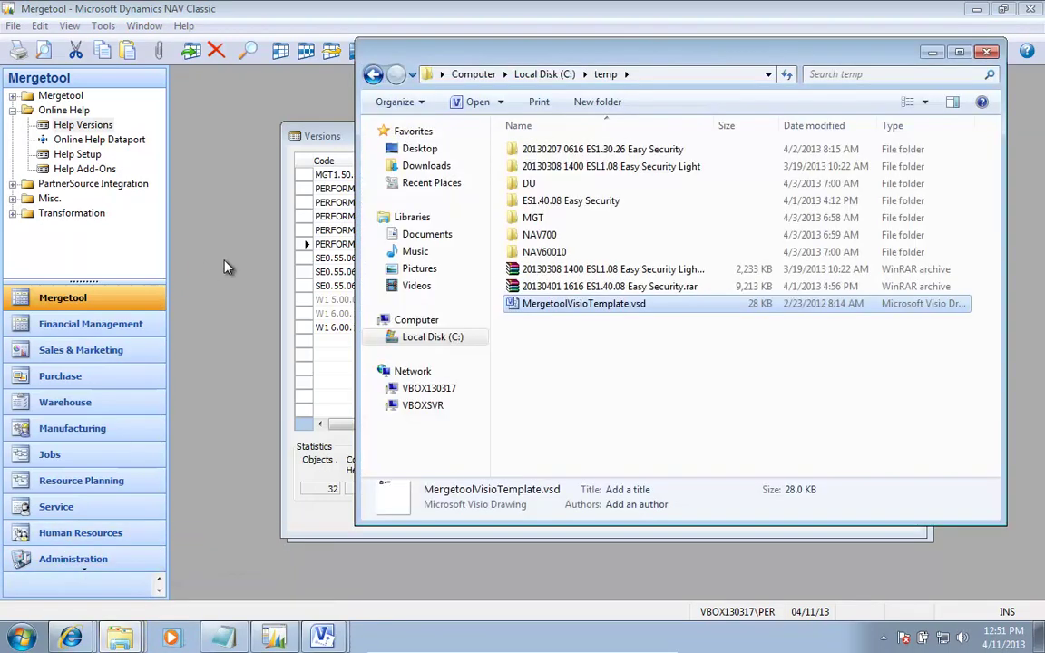
pyautogui.click(430, 343)
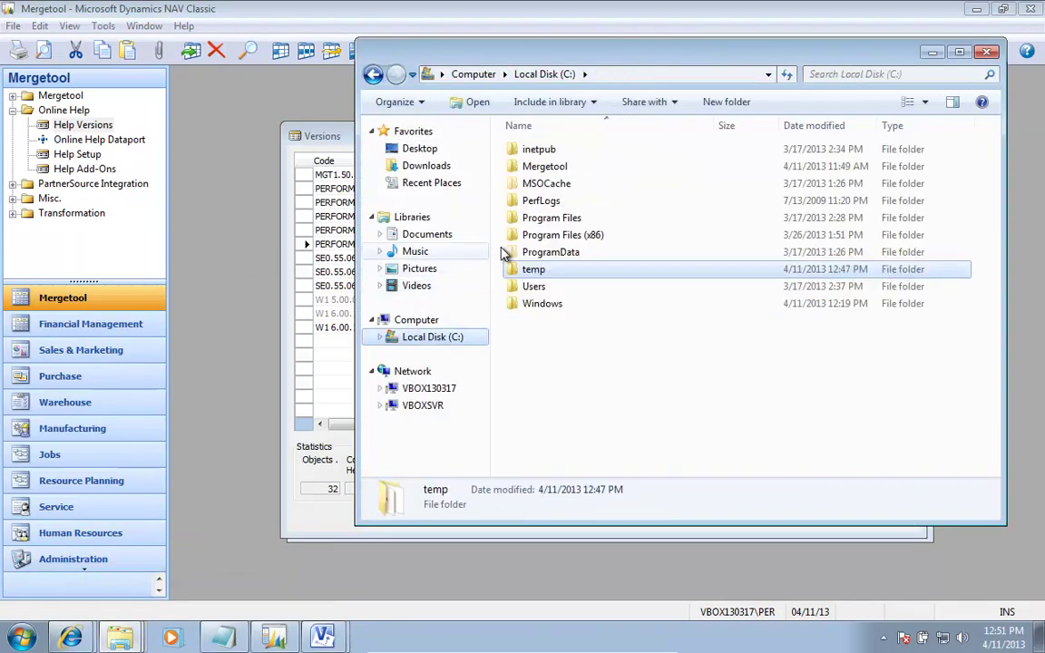
pyautogui.click(556, 169)
pyautogui.doubleClick(556, 169)
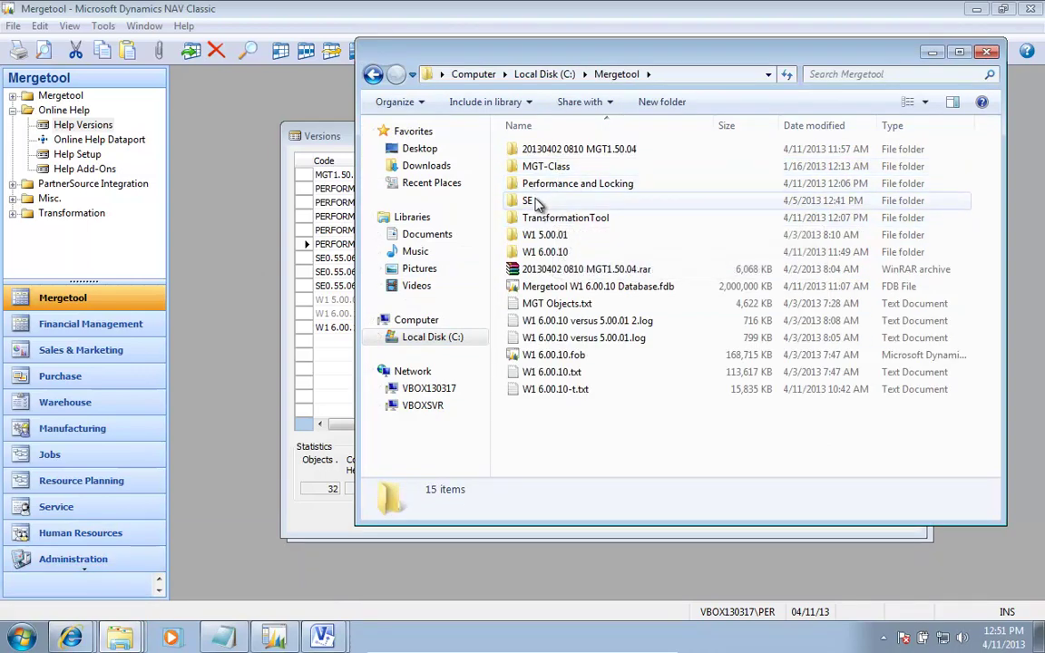
pyautogui.doubleClick(591, 185)
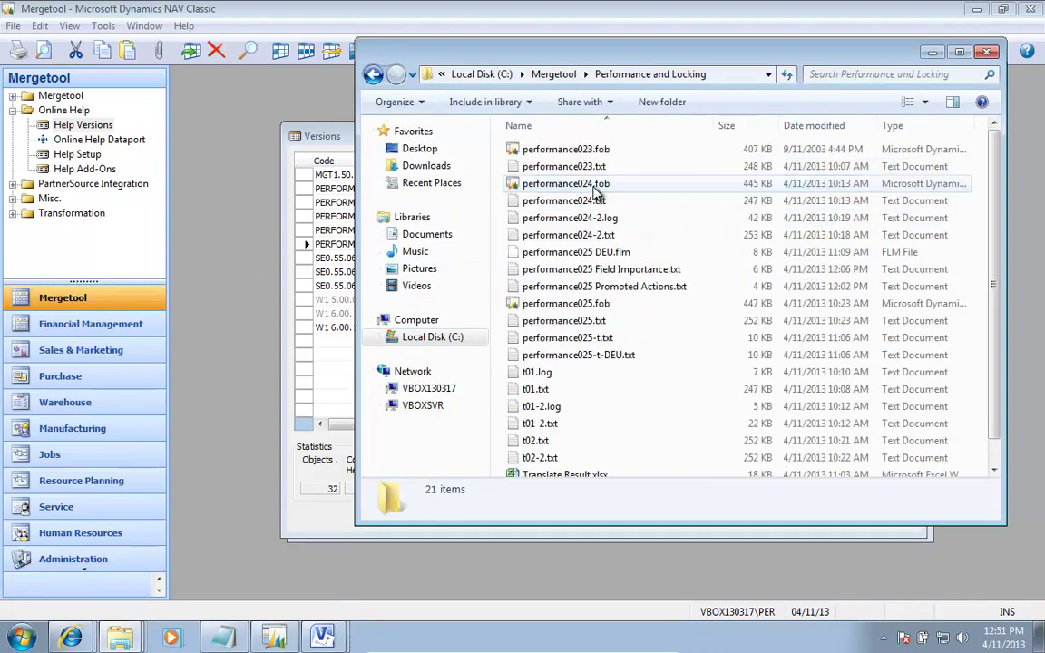
# - Create a new folder named Online Help in the Performance and Locking folder and open it
pyautogui.click(672, 105)
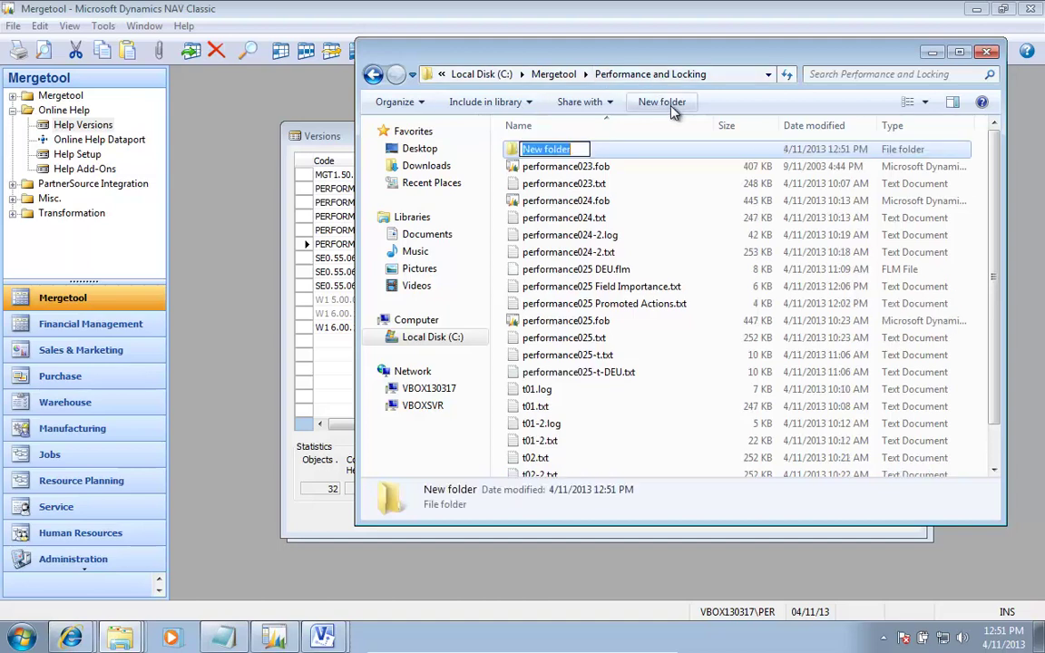
pyautogui.write('Online')
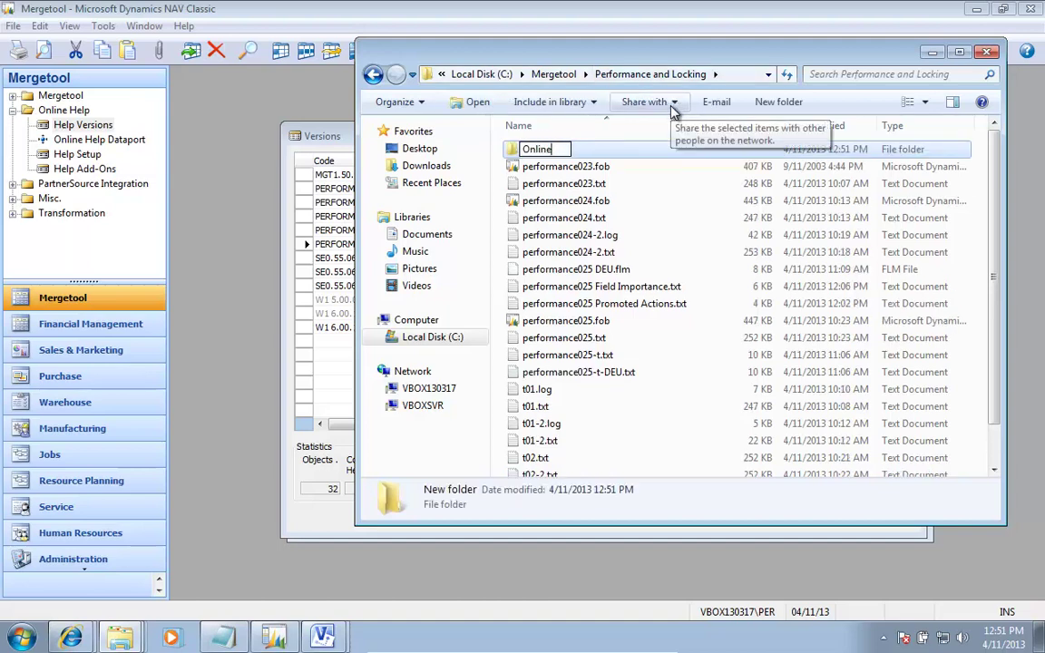
pyautogui.write('Help')
pyautogui.press('Return')
pyautogui.press('Return')
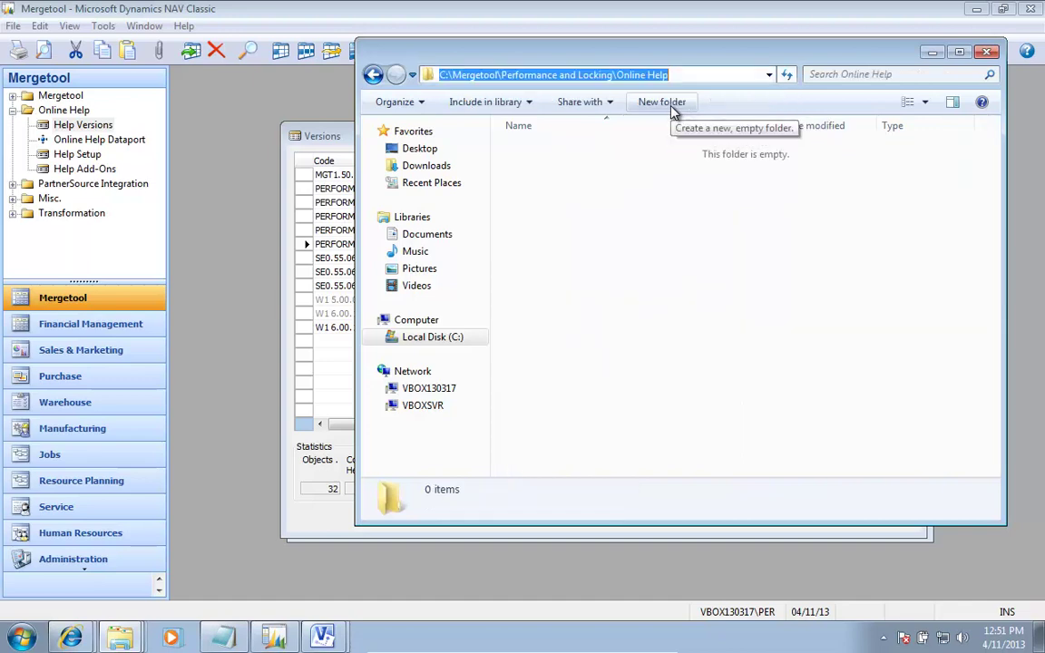
# - Switch back to Mergetool and set the Help Data Directory to C:\Mergetool\Performance and Locking\Online Help
pyautogui.hotkey('alt', 'Tab')
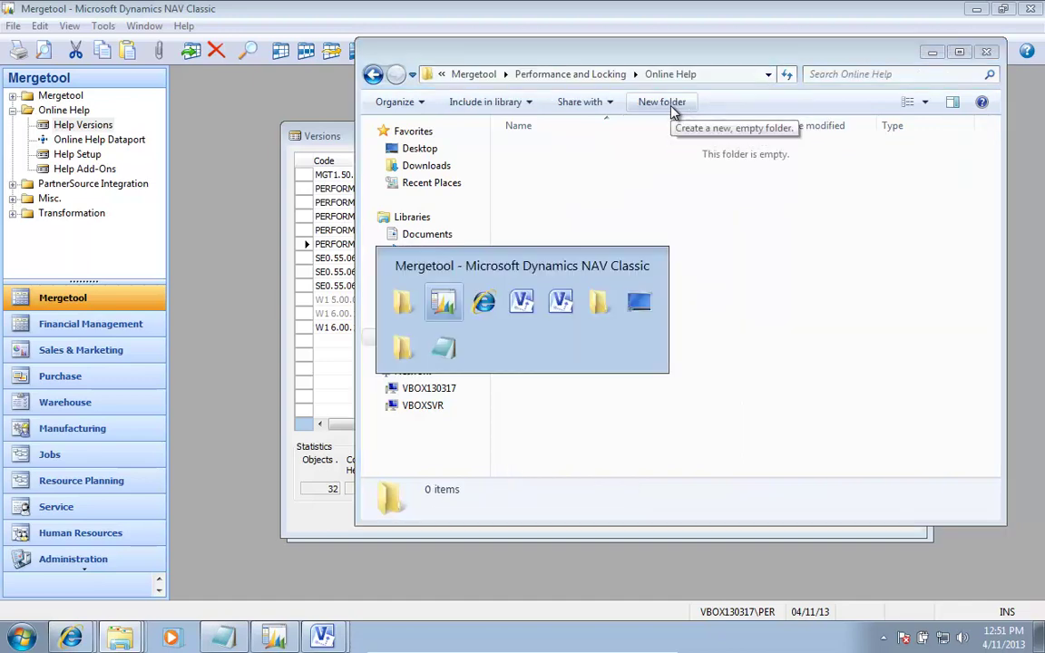
pyautogui.press('Tab')
pyautogui.press('Tab')
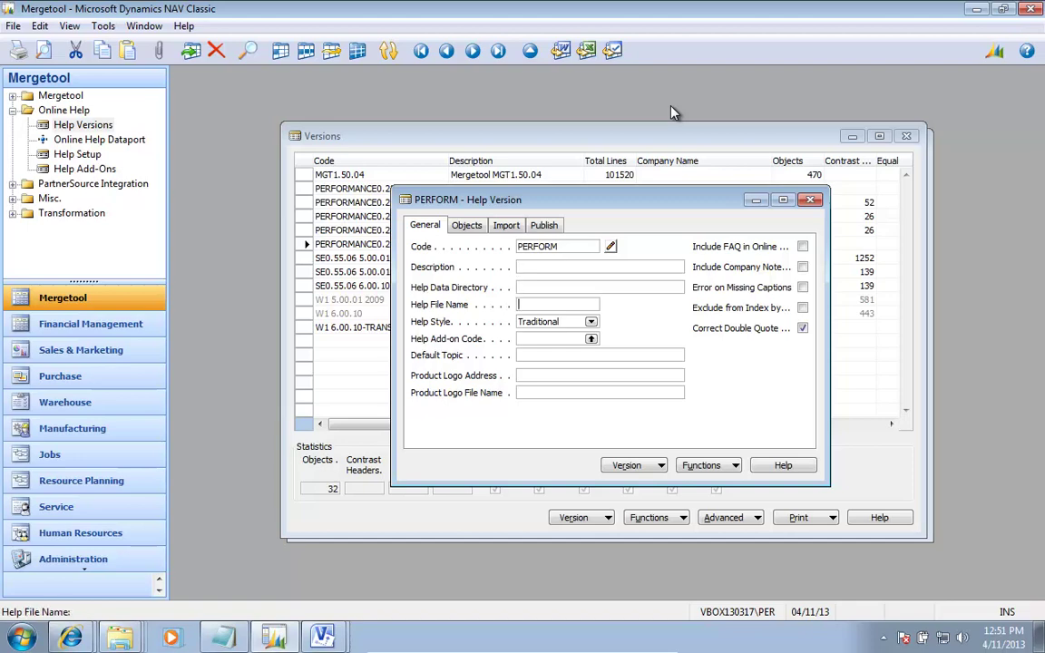
pyautogui.hotkey('ctrl', 'v')
pyautogui.press('Tab')
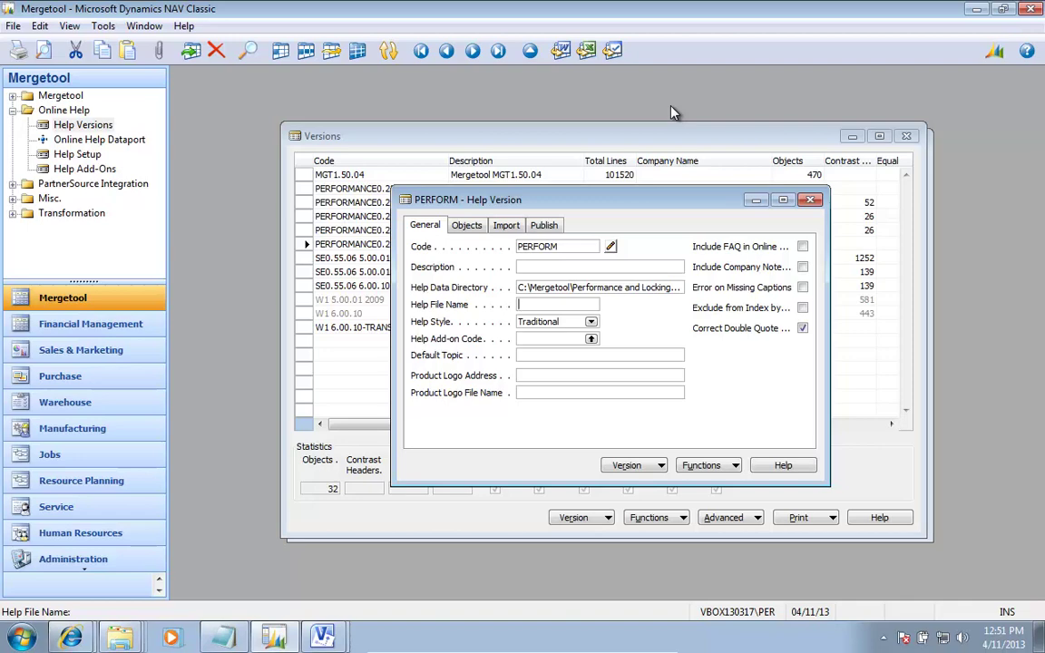
# - Set the Help File Name of the PERFORM help version to addin_a
pyautogui.press('Tab')
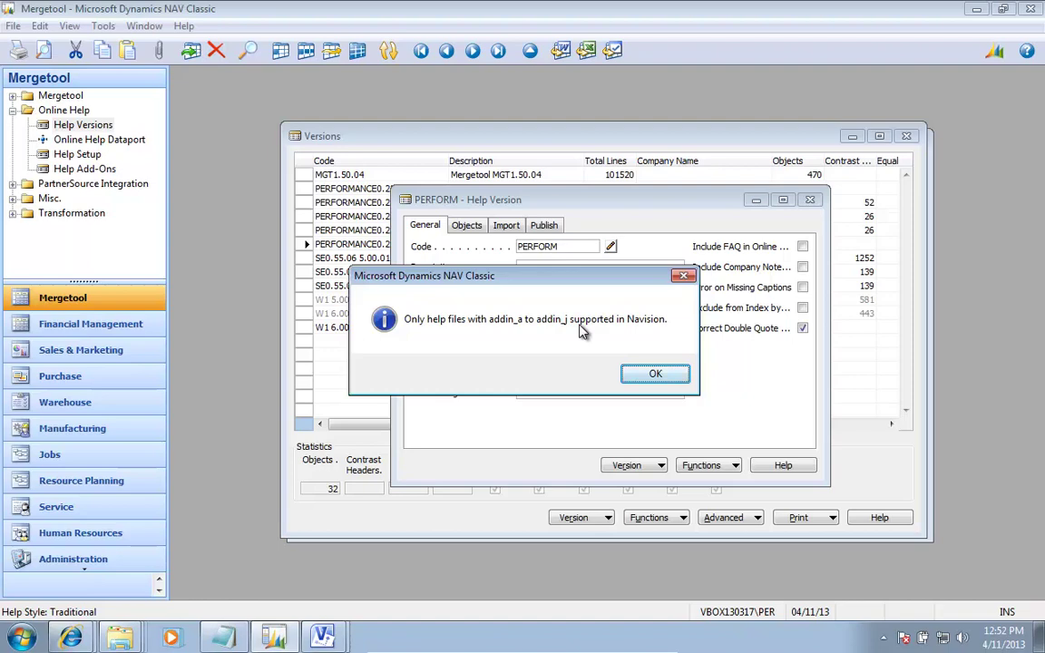
pyautogui.press('Return')
pyautogui.hotkey('shift', 'Tab')
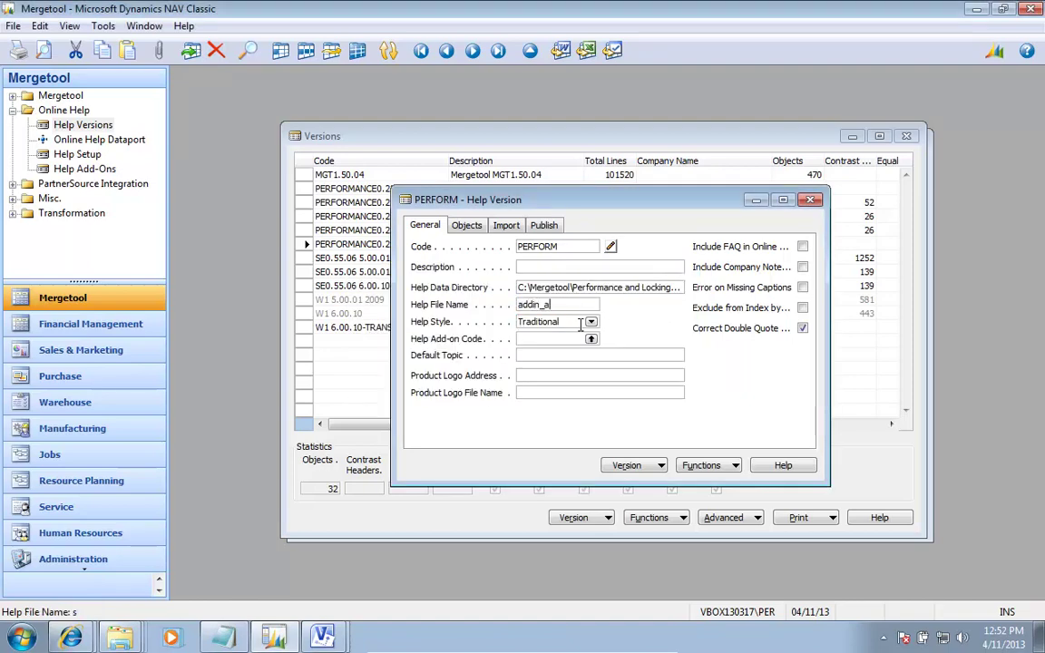
pyautogui.write('addin_a')
pyautogui.press('Return')
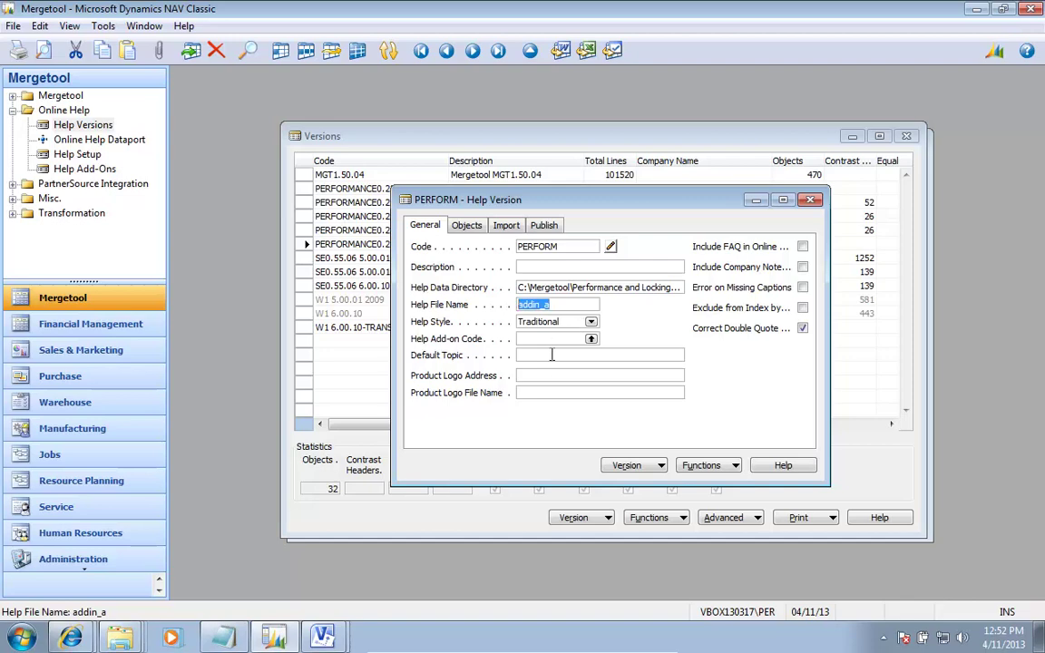
# - Export the HTML and other files for the PERFORM help version without skipping file copying, trusting the cmd.exe commands it runs
pyautogui.click(713, 466)
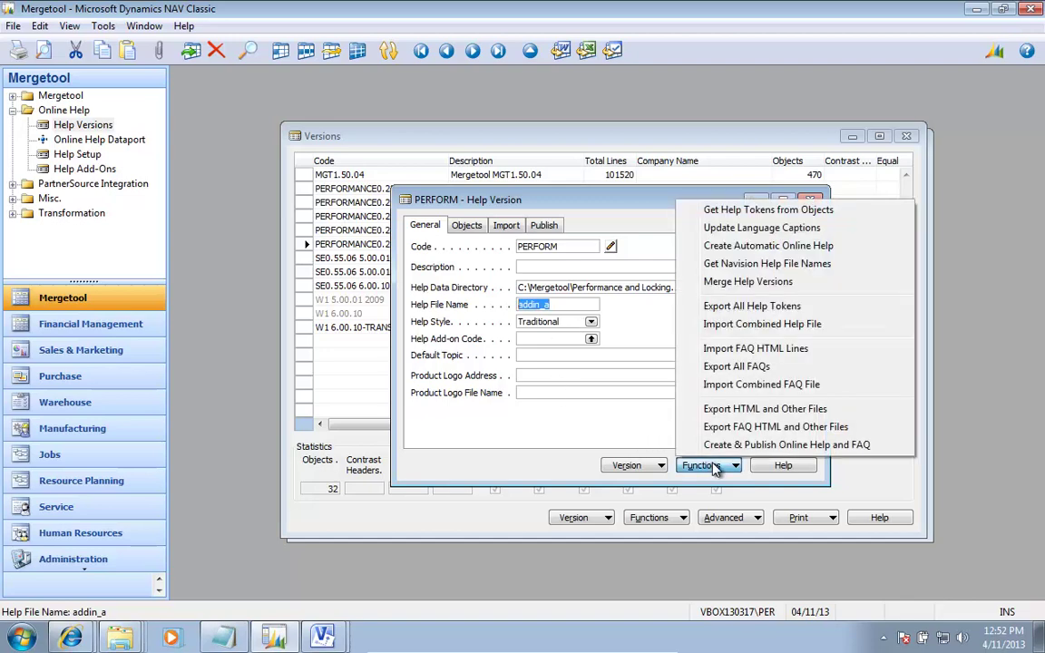
pyautogui.click(758, 410)
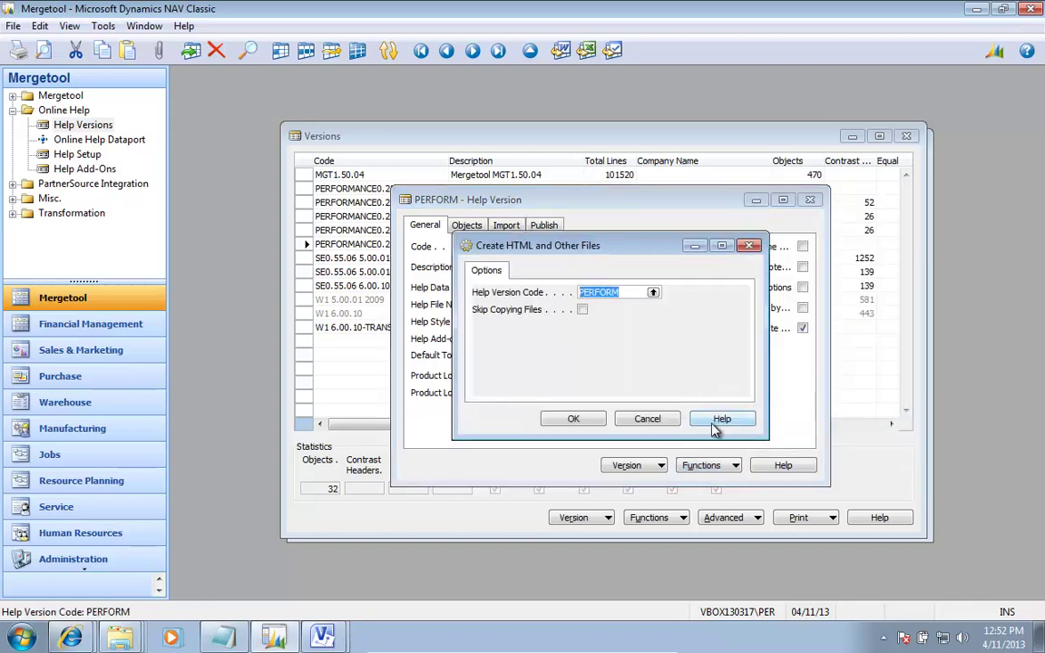
pyautogui.click(567, 420)
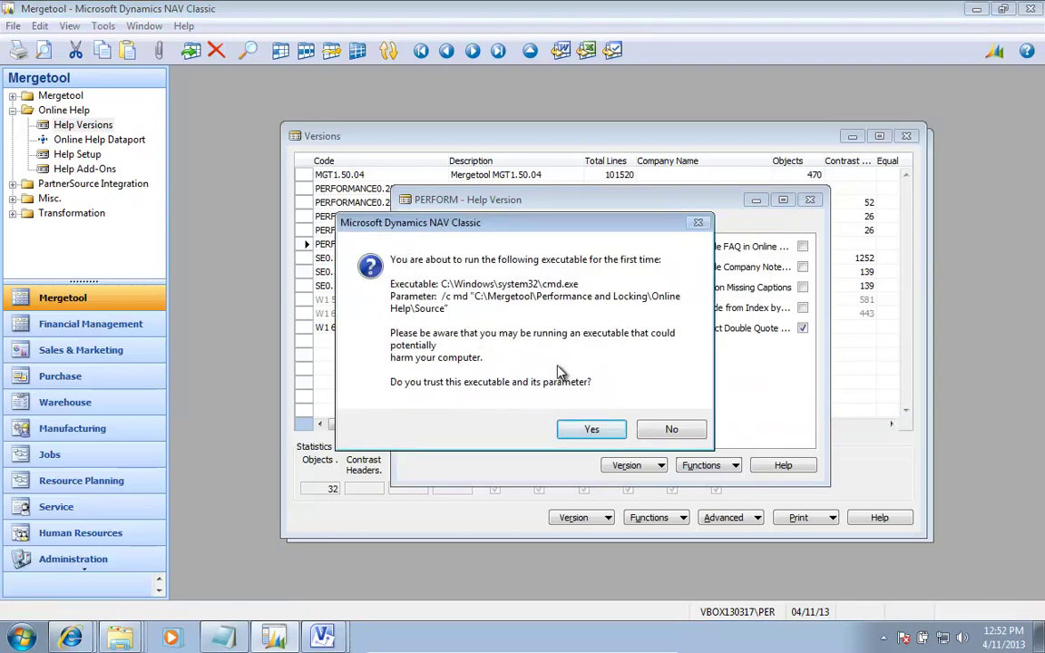
pyautogui.click(594, 433)
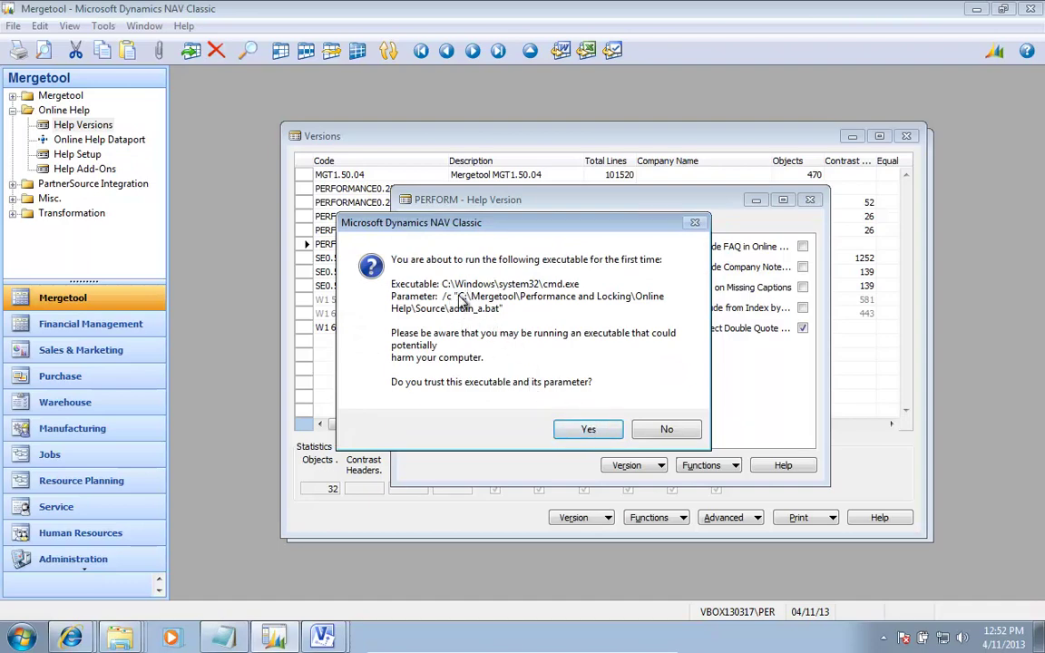
pyautogui.click(590, 429)
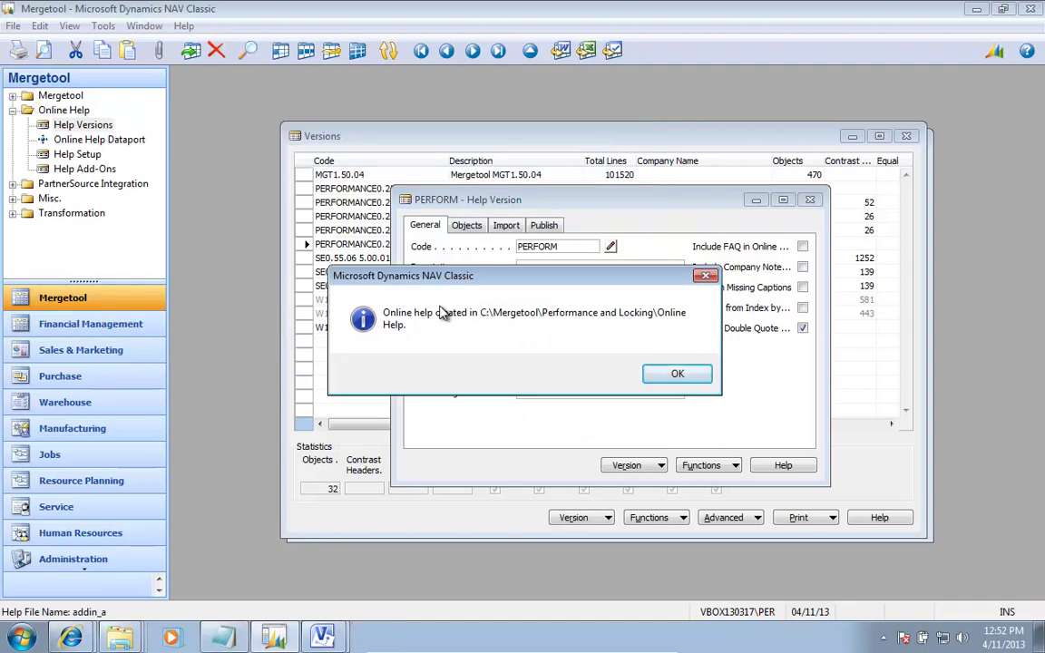
pyautogui.click(679, 376)
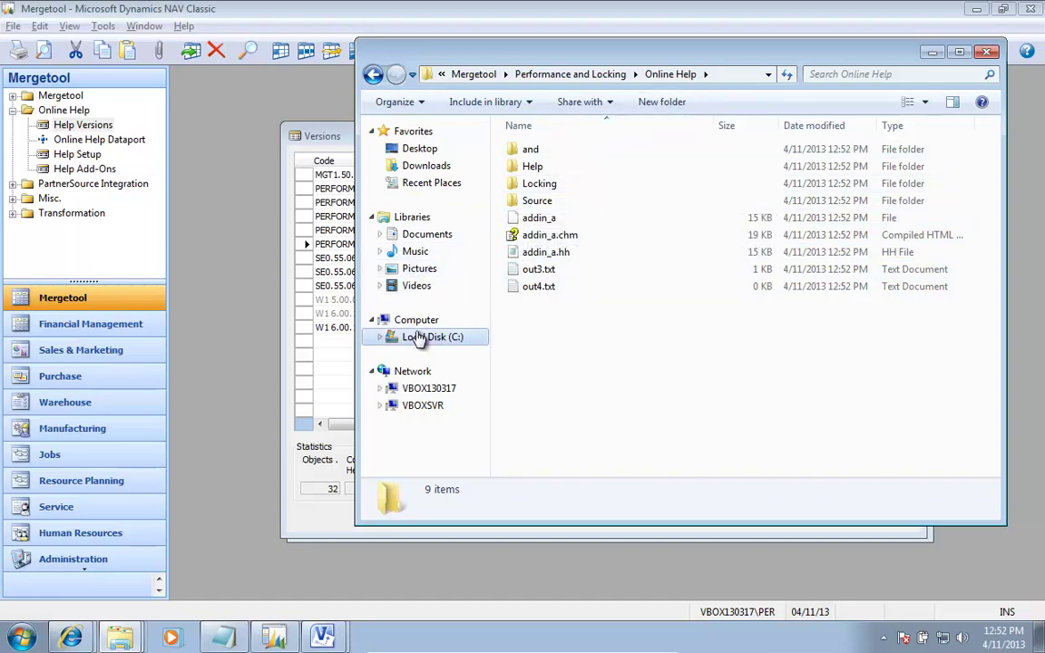
# - Open the compiled help file addin_a.chm from the Online Help folder, enlarge its window to examine the contents and close it
pyautogui.doubleClick(540, 236)
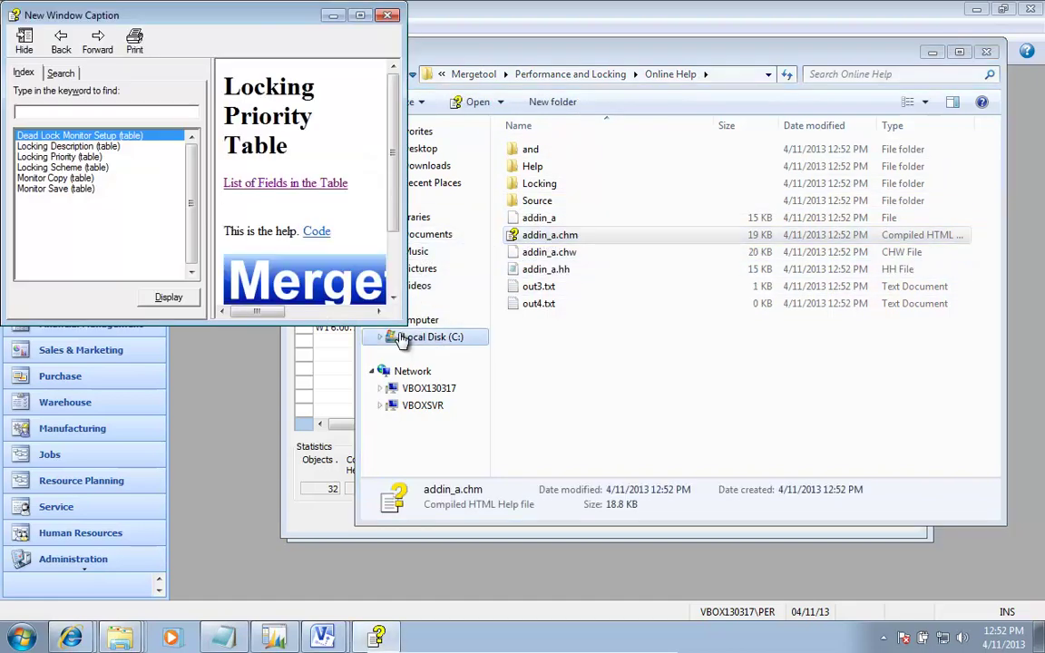
pyautogui.moveTo(400, 314); pyautogui.dragTo(618, 444)
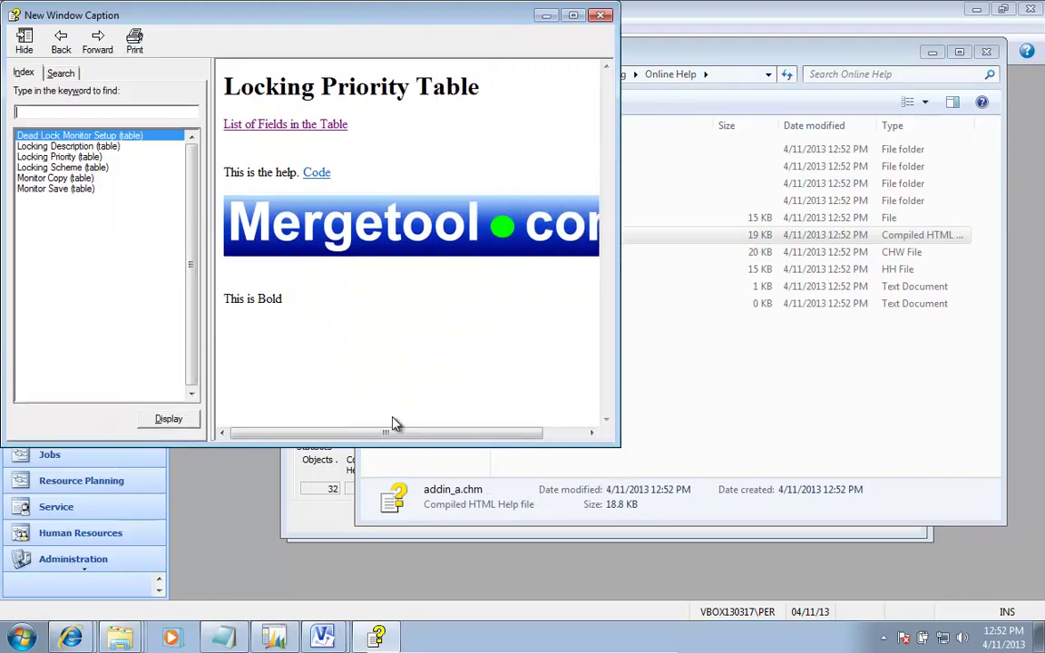
pyautogui.click(599, 16)
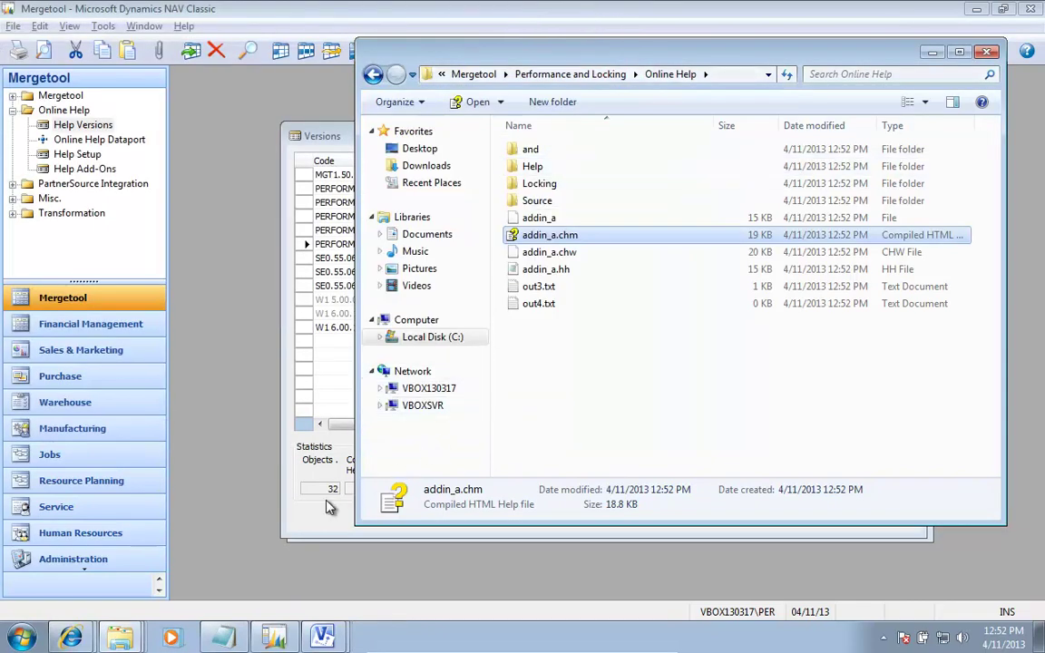
# - Switch to Internet Explorer and open the Download page of mergetool.com at the section for The Mergetool
pyautogui.click(71, 638)
pyautogui.click(81, 596)
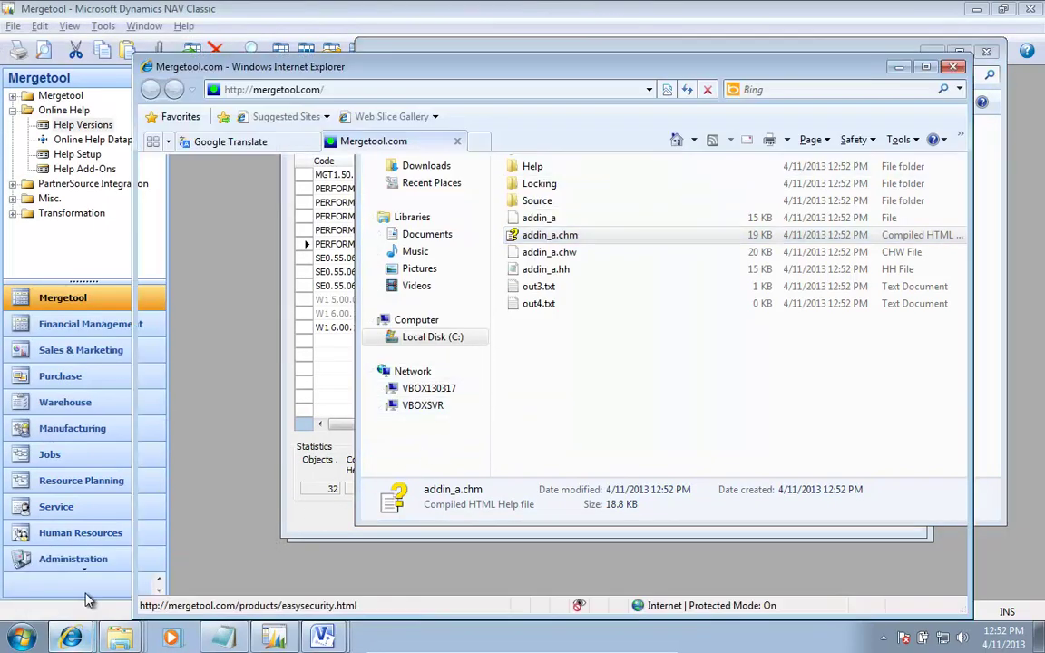
pyautogui.click(655, 238)
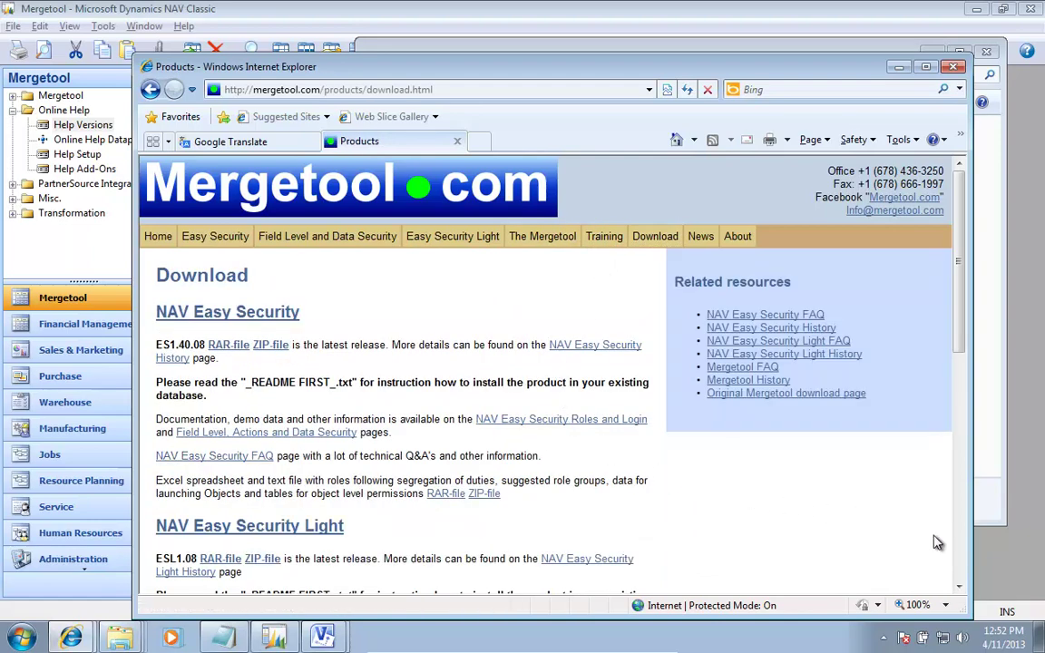
pyautogui.click(956, 549)
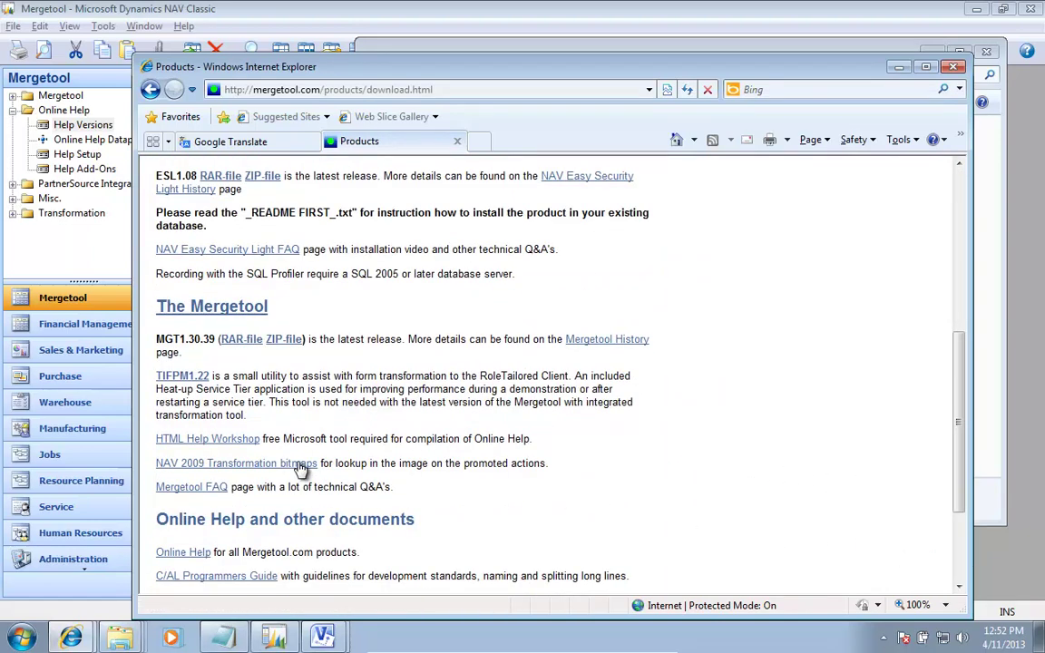
pyautogui.click(245, 443)
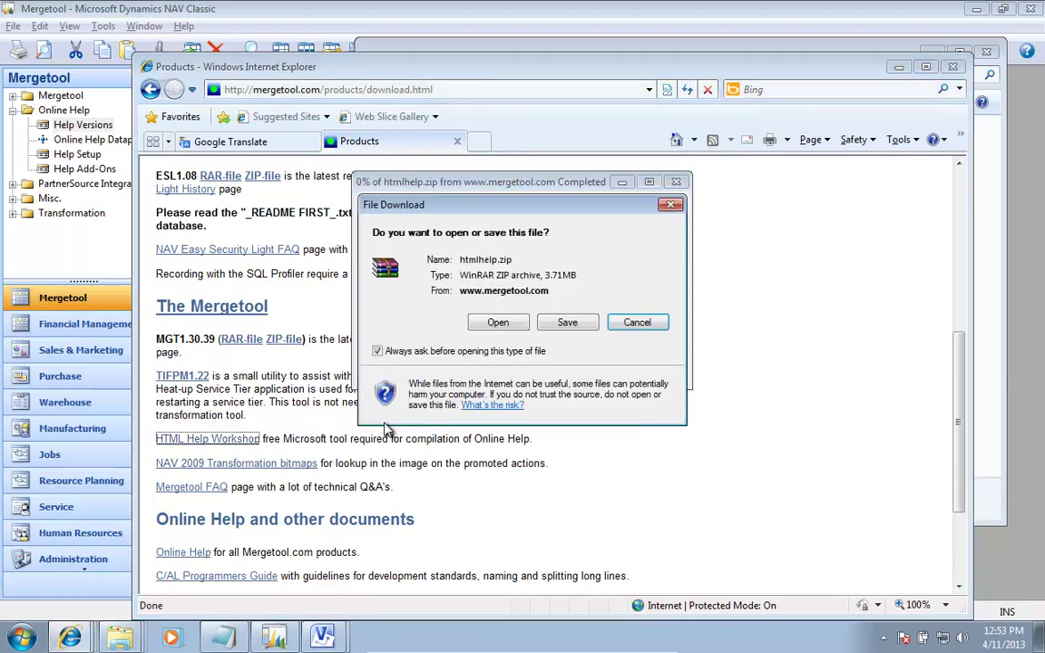
pyautogui.click(519, 327)
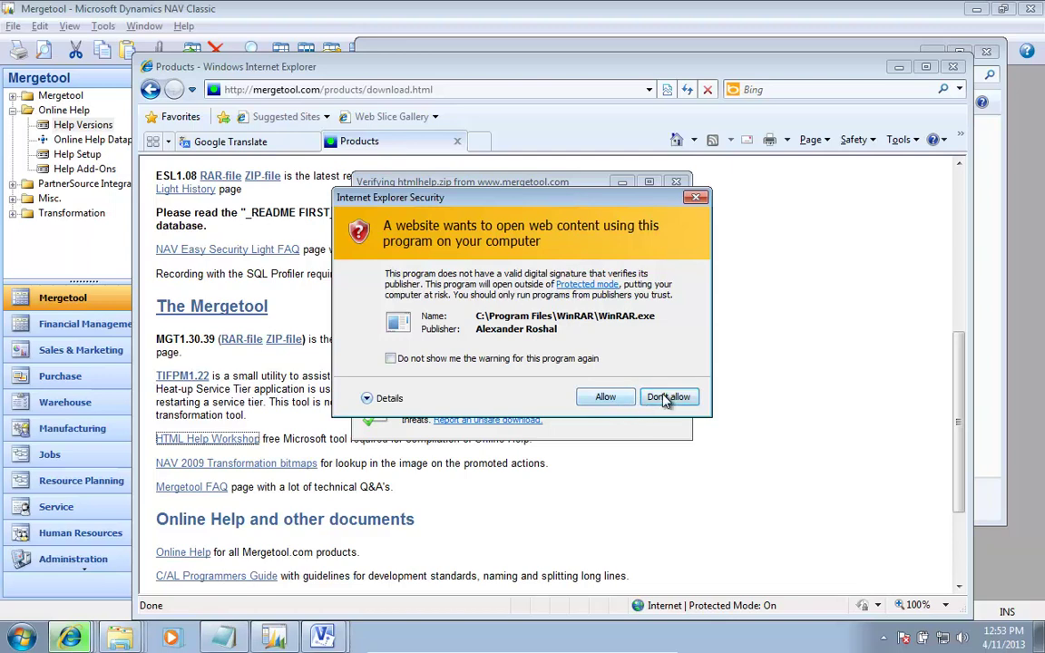
pyautogui.click(696, 197)
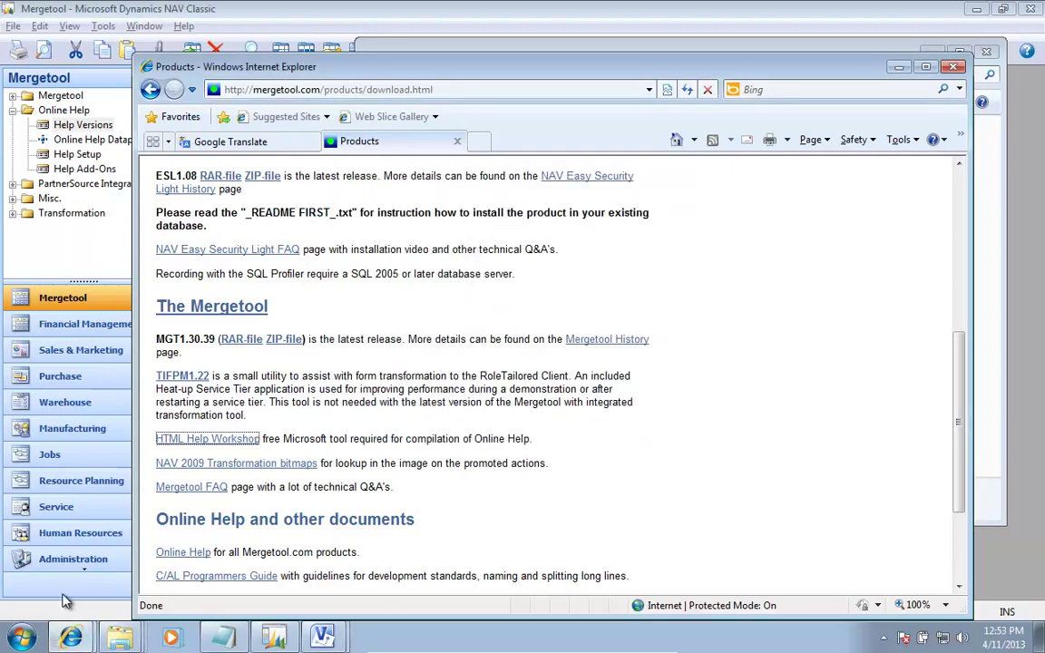
pyautogui.click(238, 439)
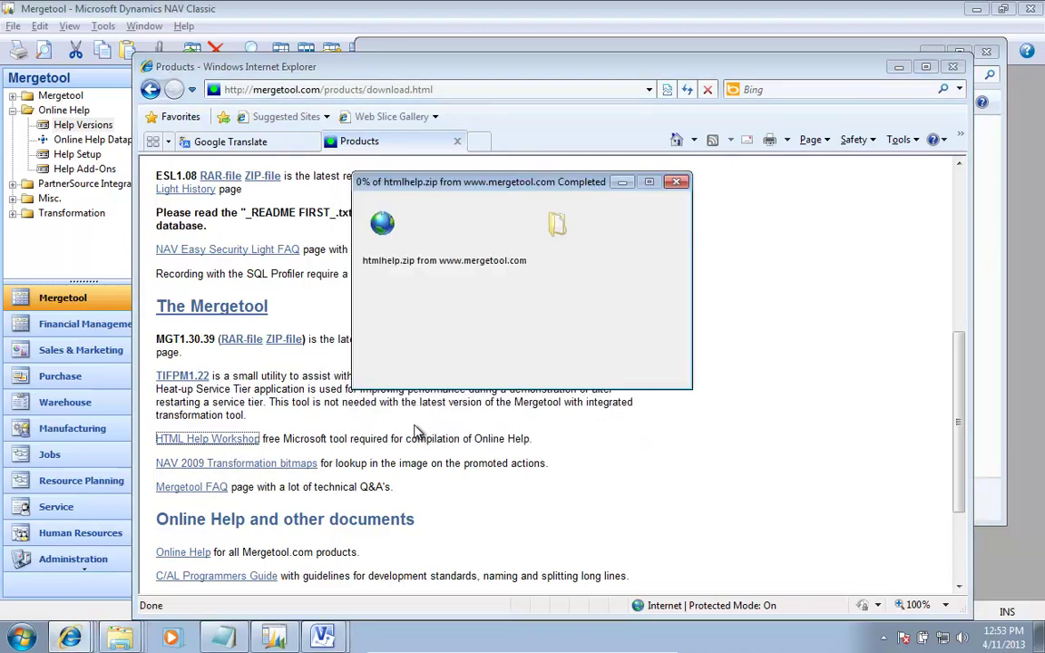
pyautogui.click(567, 323)
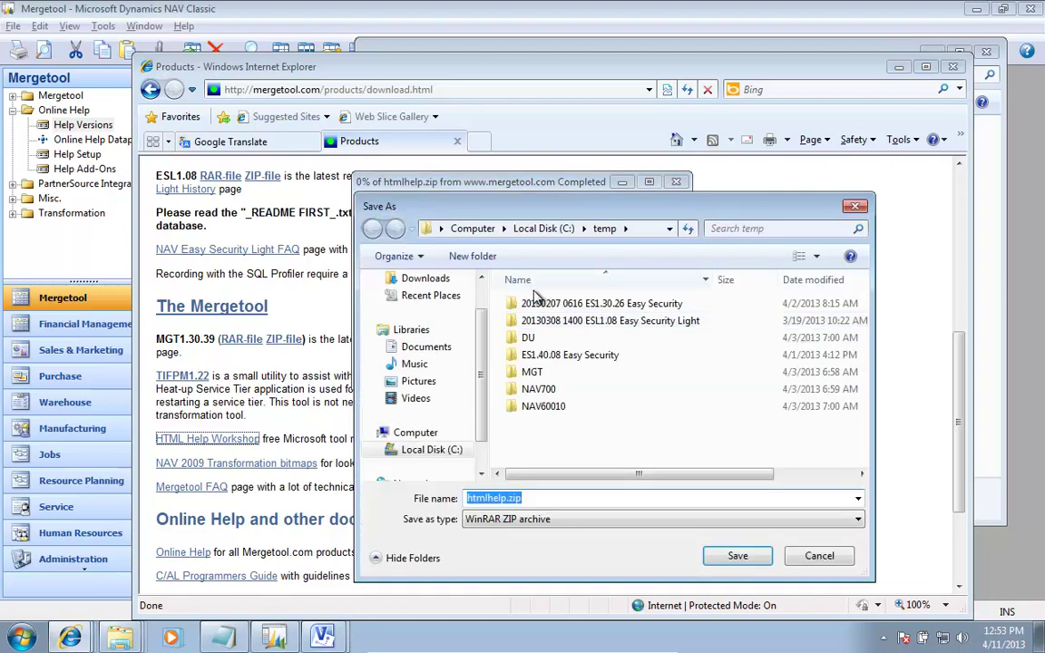
pyautogui.click(542, 228)
pyautogui.doubleClick(544, 320)
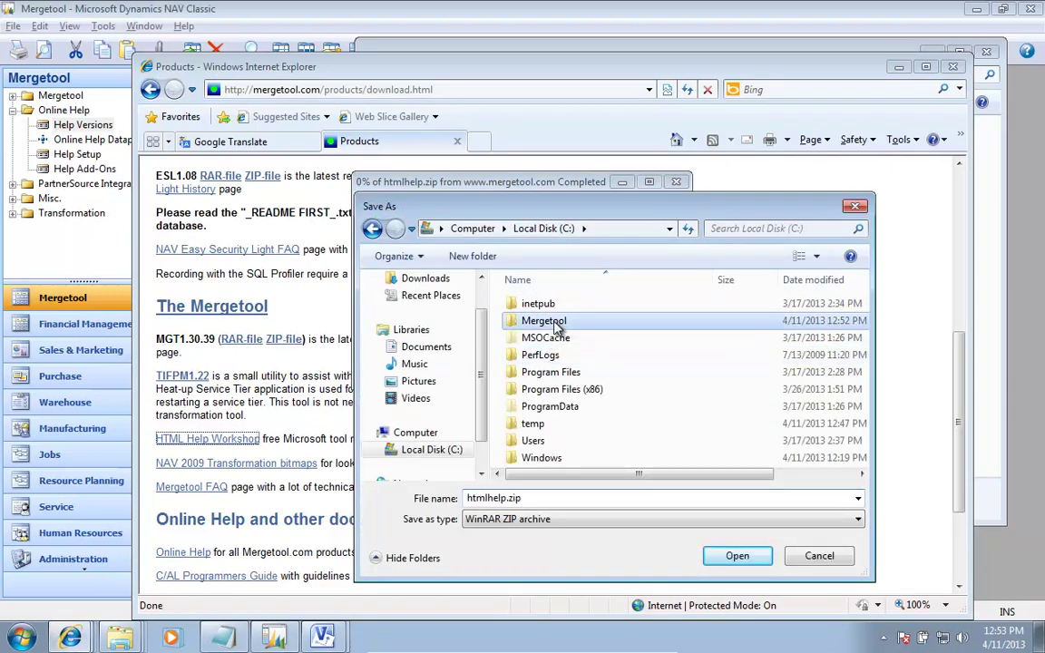
pyautogui.doubleClick(549, 305)
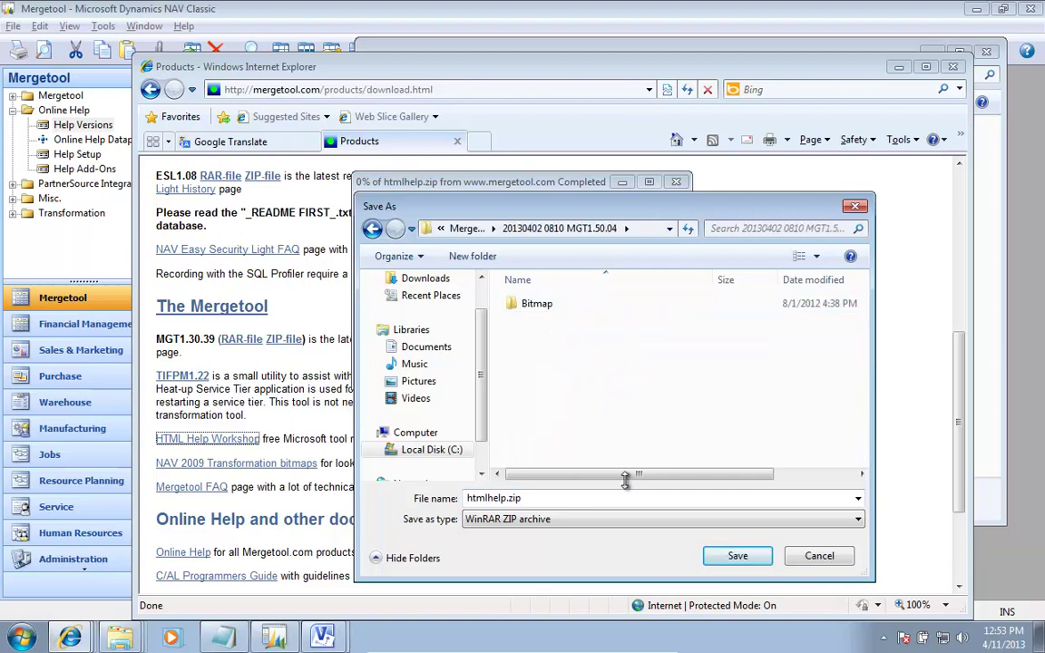
pyautogui.click(737, 555)
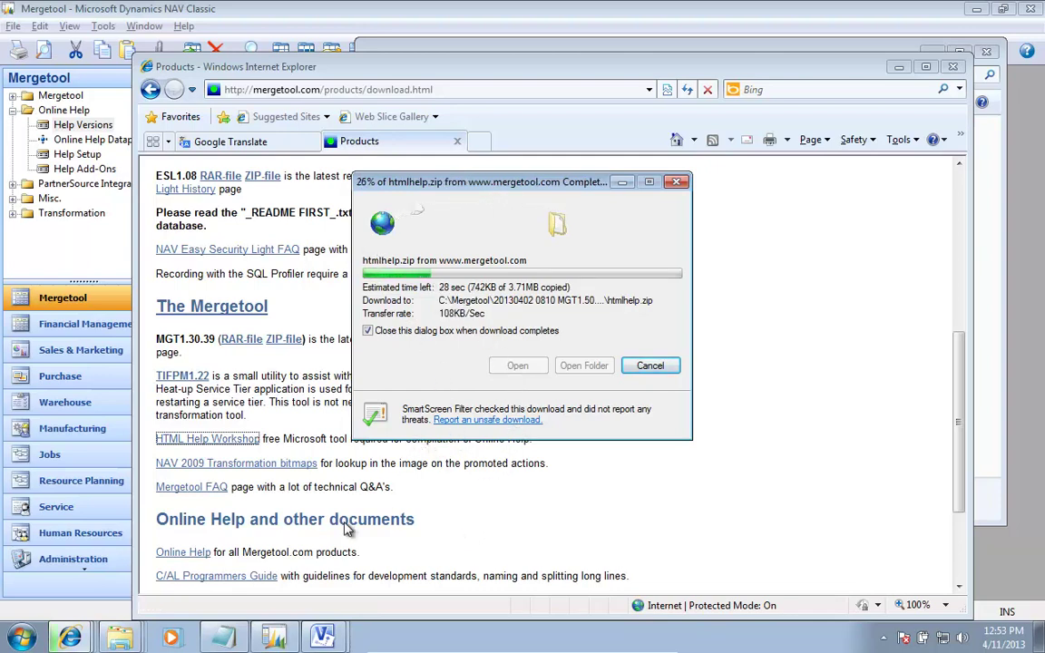
pyautogui.moveTo(134, 642)
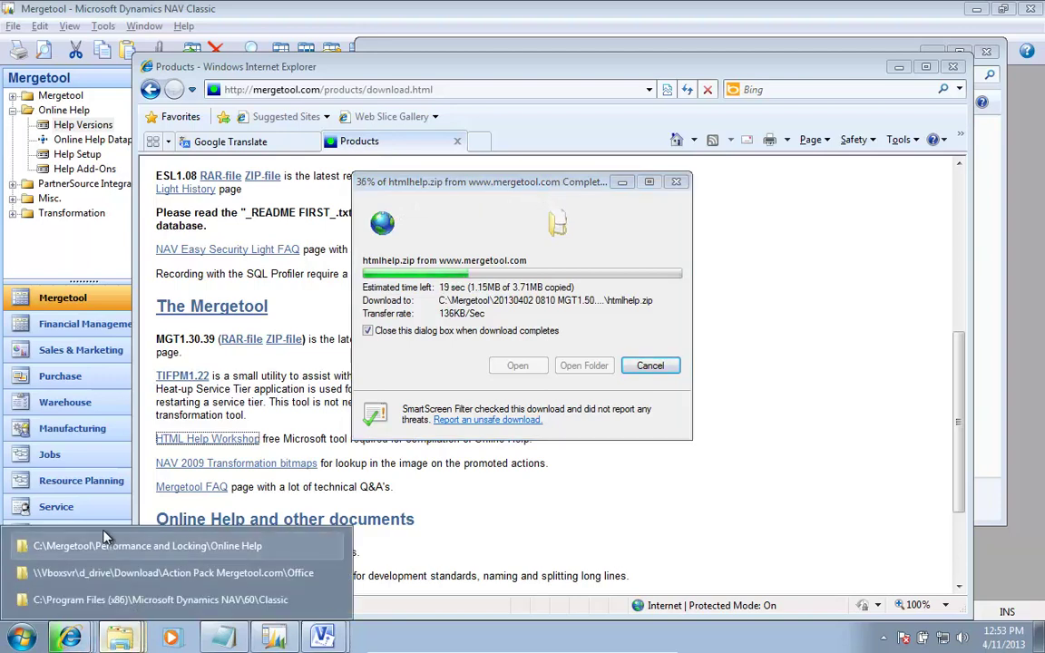
pyautogui.click(91, 490)
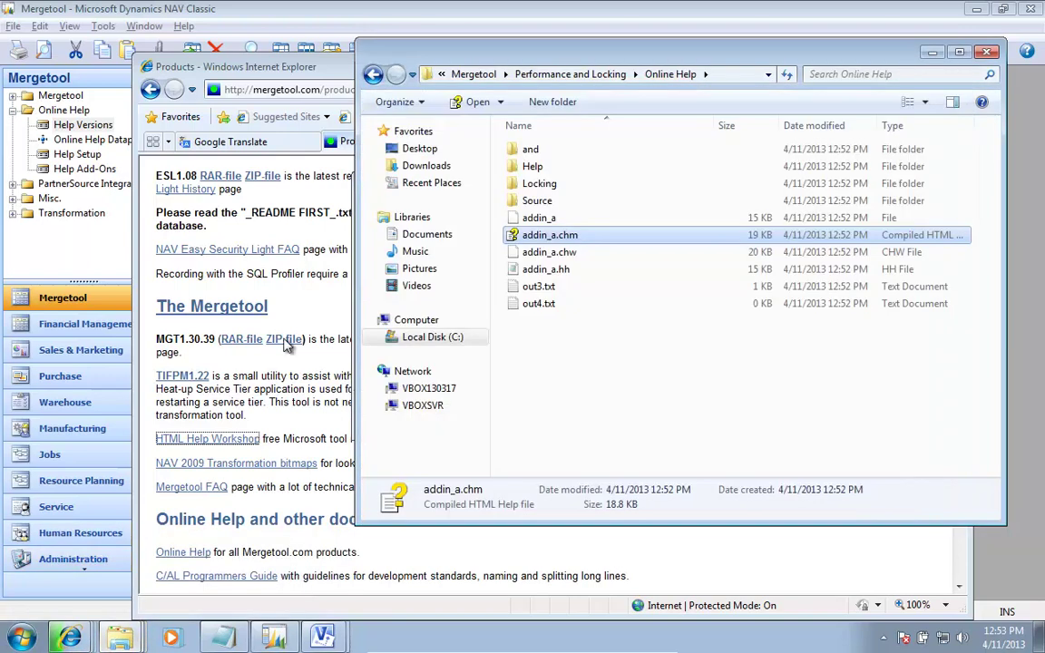
pyautogui.click(475, 74)
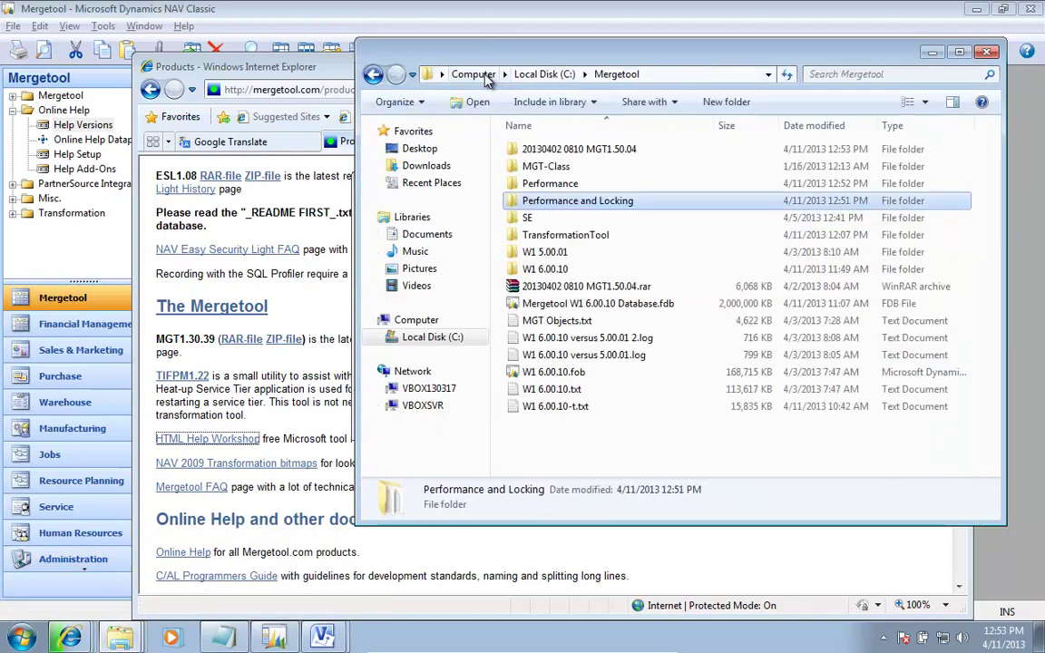
pyautogui.doubleClick(573, 149)
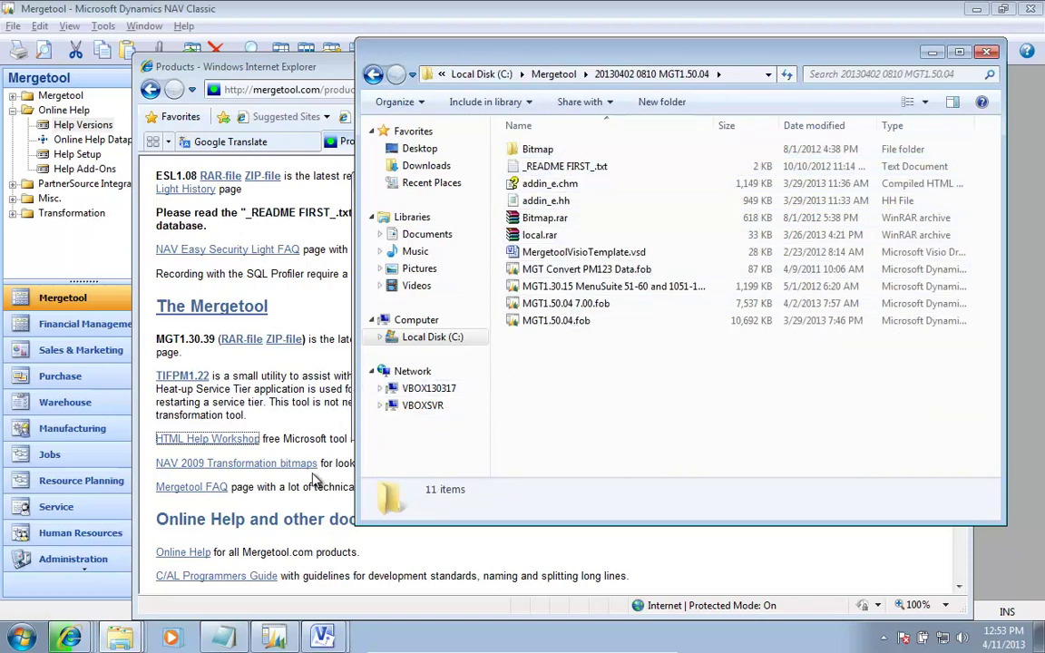
pyautogui.moveTo(80, 643)
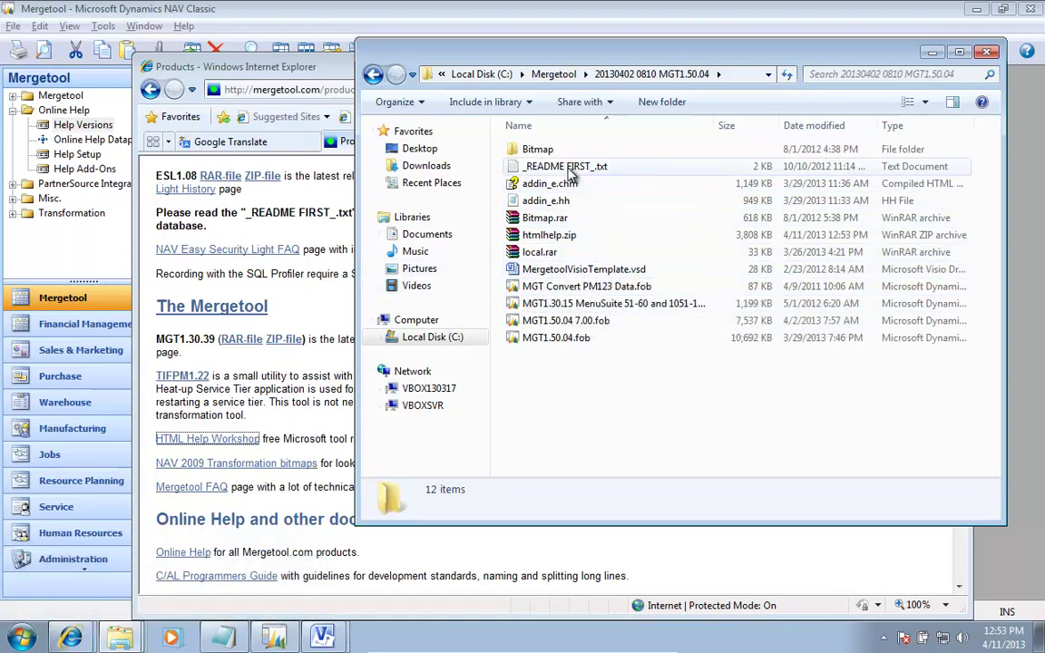
pyautogui.click(557, 235)
pyautogui.rightClick(557, 237)
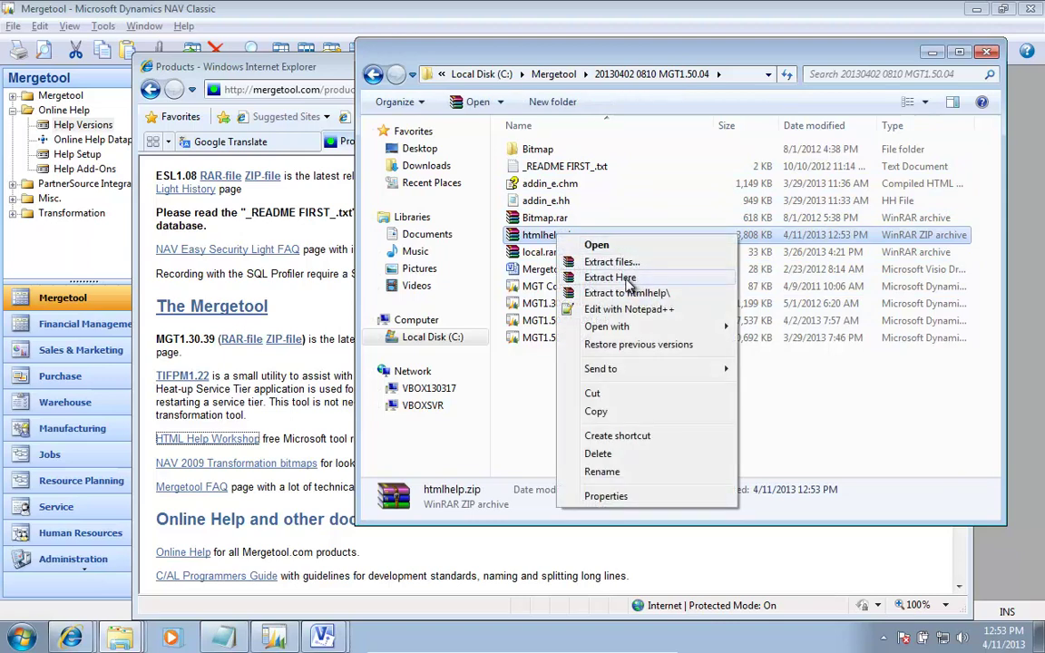
pyautogui.click(610, 278)
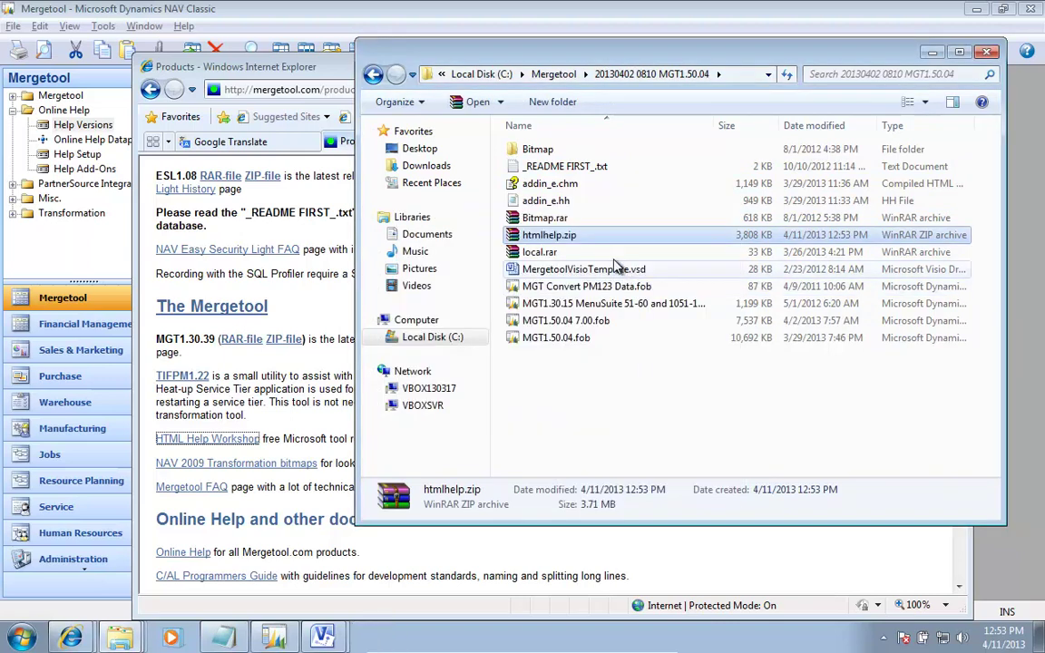
# - Install HTML Help Workshop 1.3 with setup.exe from the extracted htmlhelp folder, dismiss the compatibility prompt and return to Mergetool
pyautogui.doubleClick(555, 168)
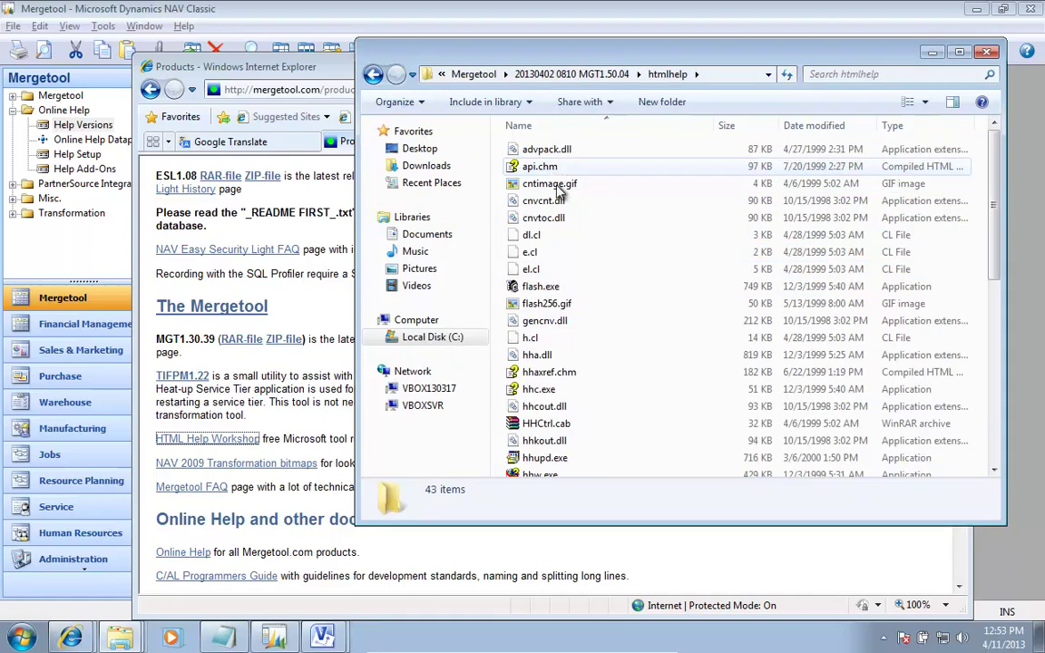
pyautogui.click(647, 436)
pyautogui.press('s')
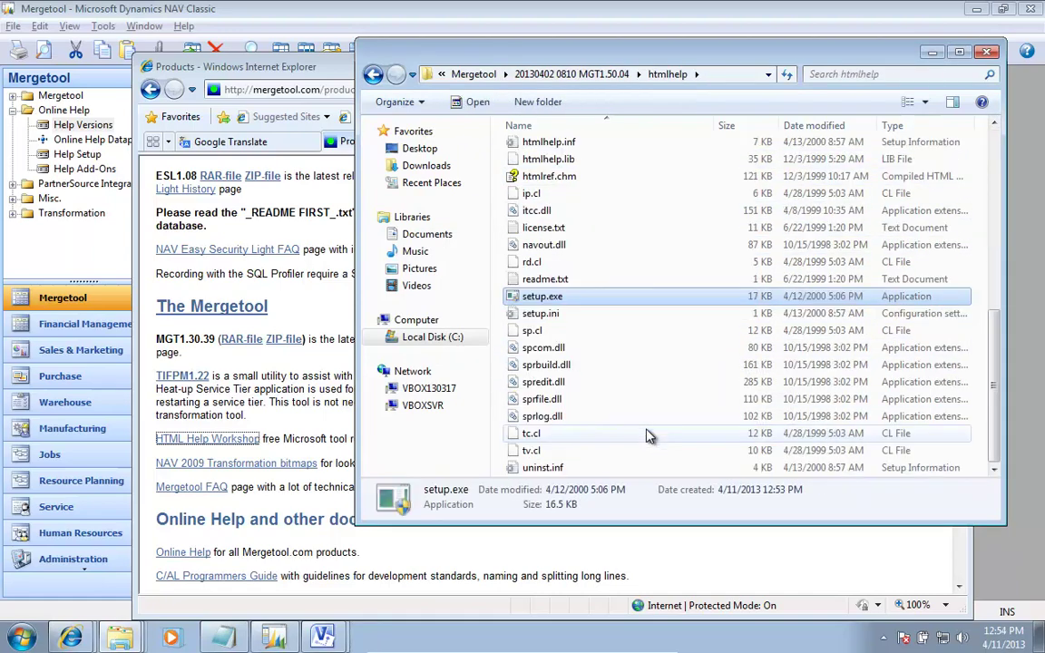
pyautogui.press('Return')
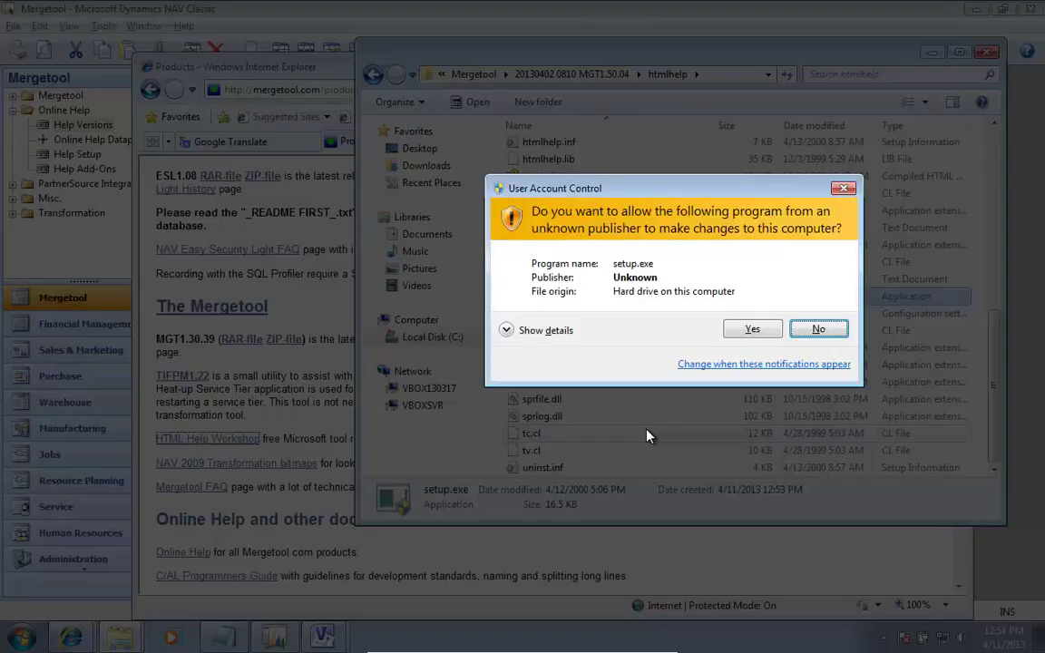
pyautogui.click(739, 332)
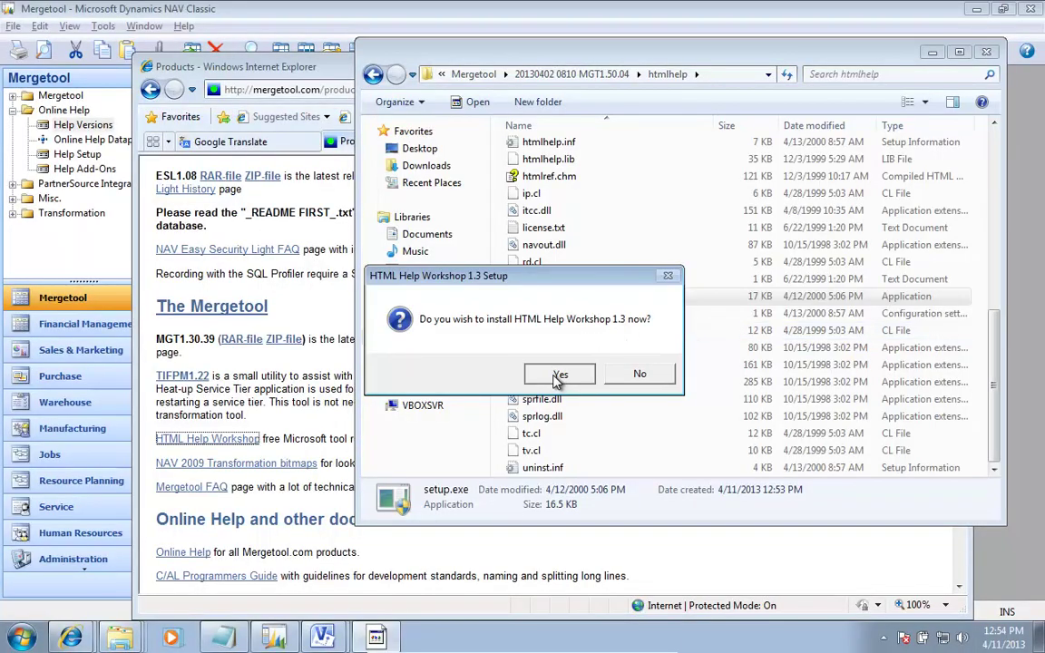
pyautogui.click(560, 375)
pyautogui.click(560, 361)
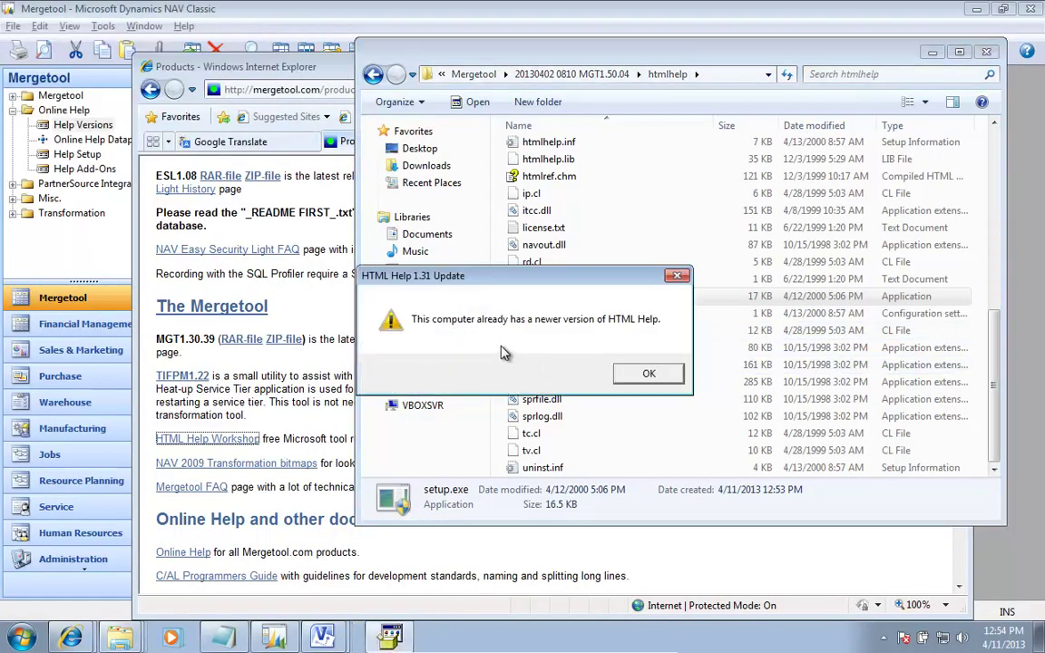
pyautogui.click(652, 380)
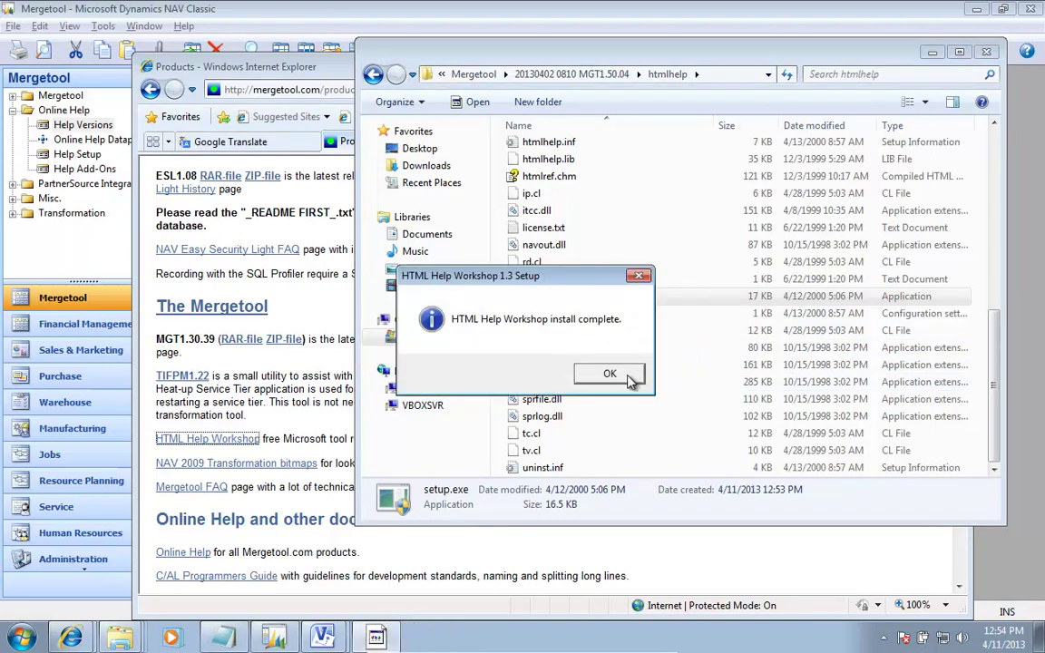
pyautogui.click(623, 381)
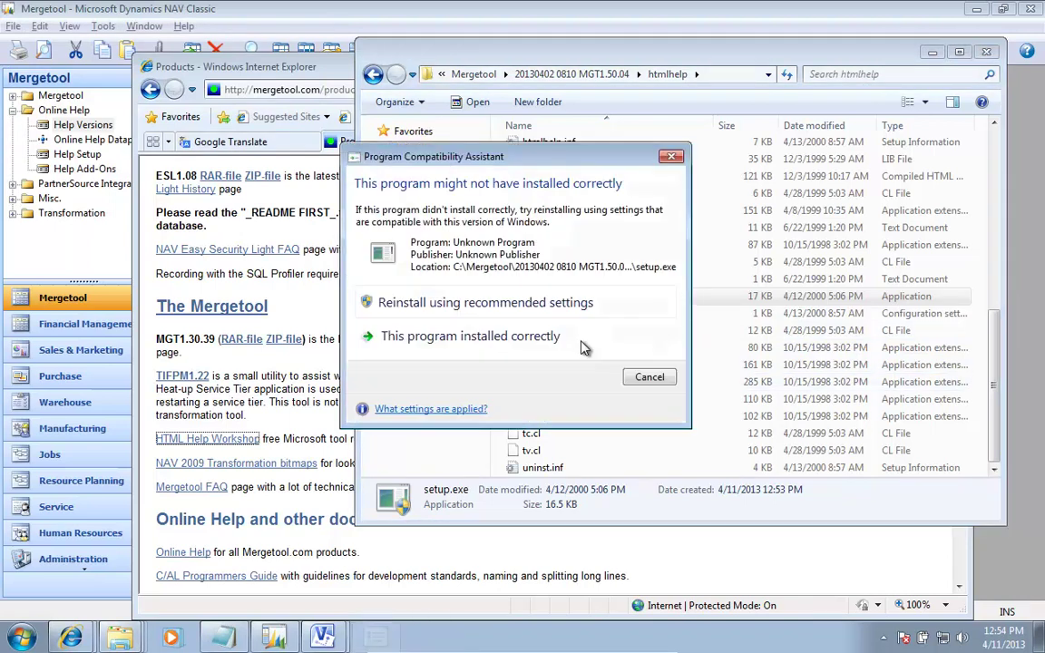
pyautogui.click(672, 157)
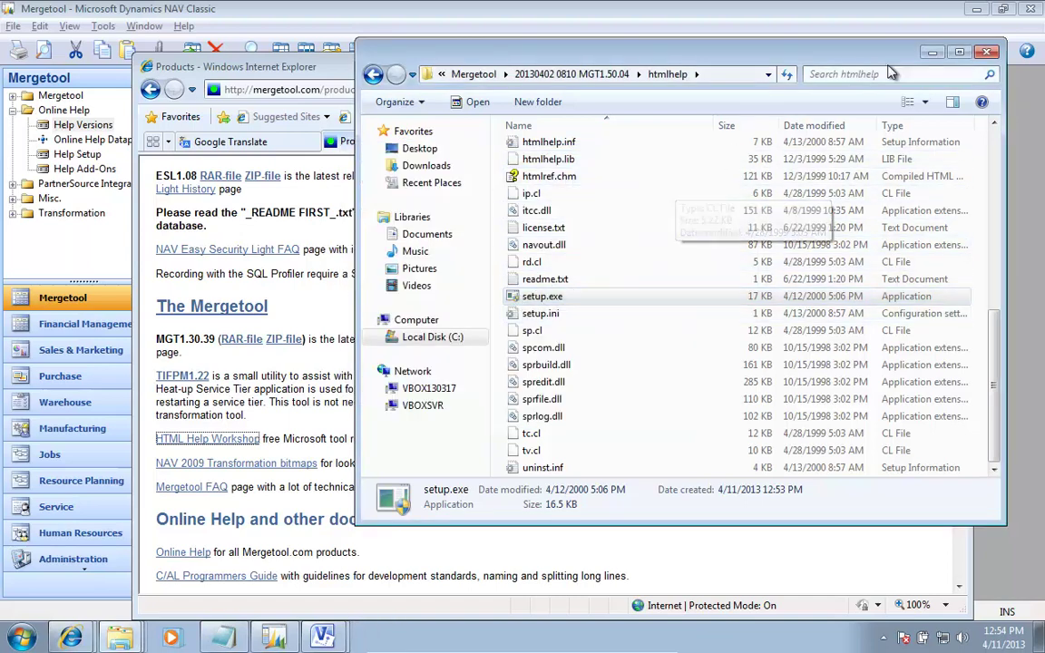
pyautogui.click(934, 52)
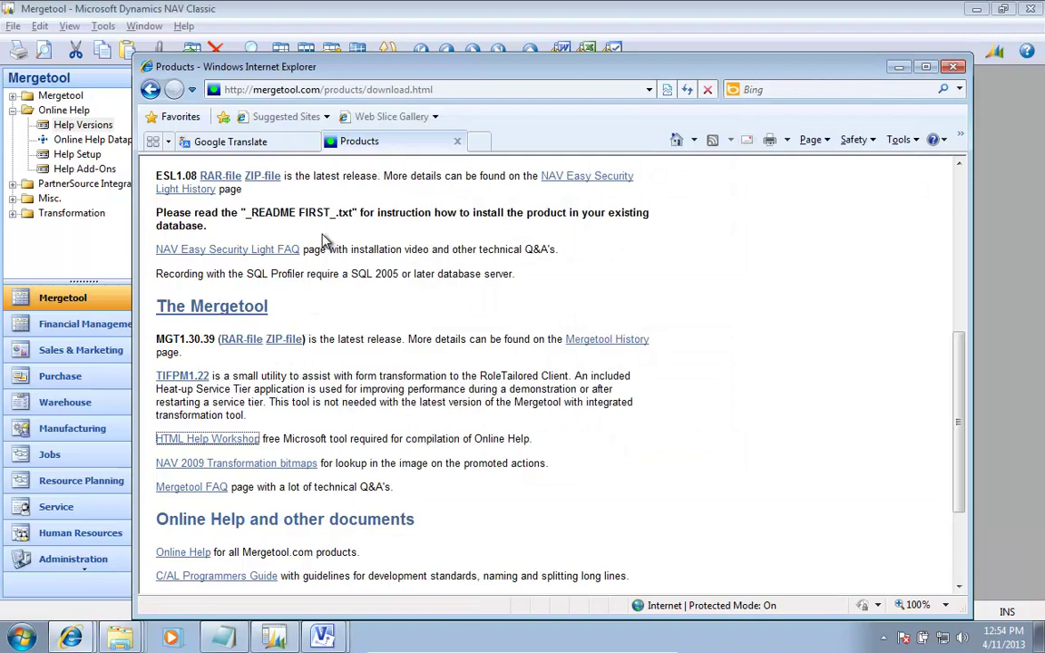
pyautogui.click(445, 17)
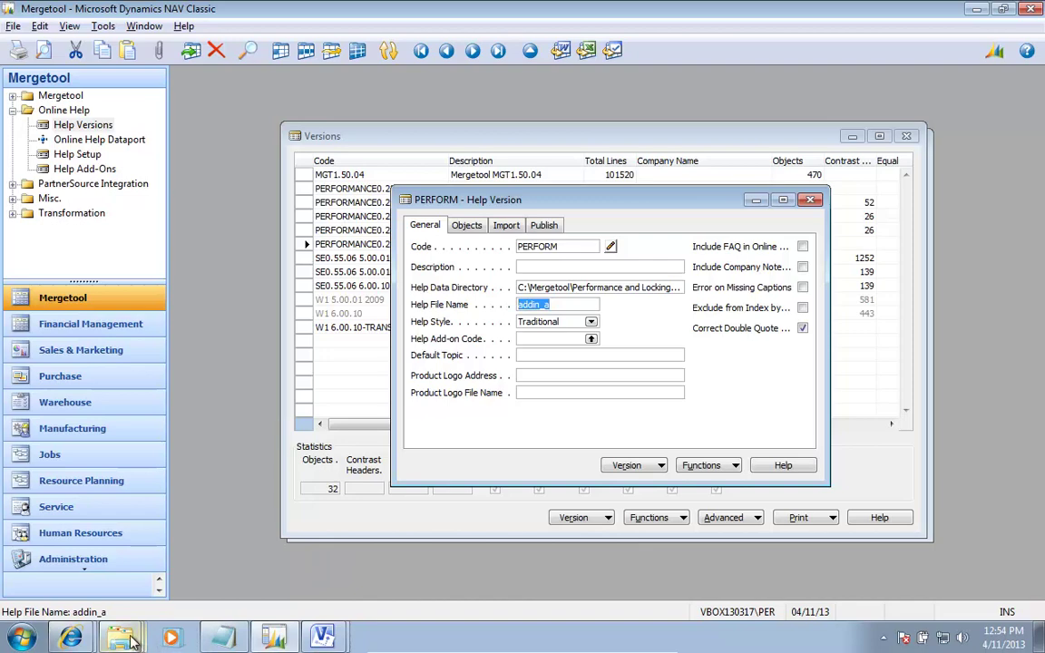
# - Reopen addin_a.chm from C:\Mergetool\Performance and Locking\Online Help, follow the Code link and go back to the Locking Priority Table topic
pyautogui.moveTo(131, 640)
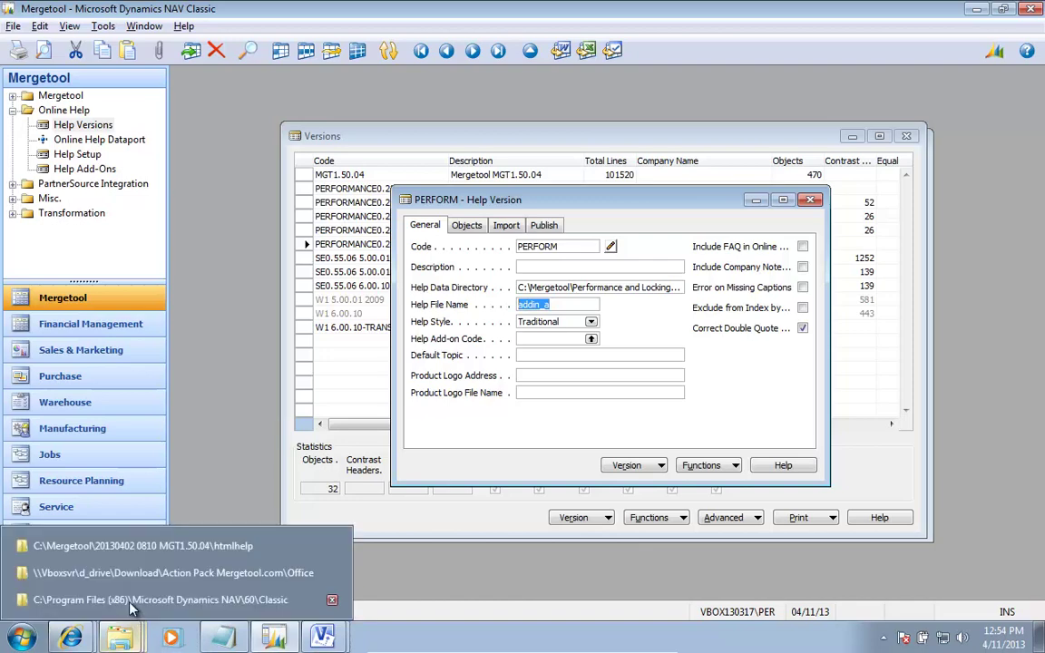
pyautogui.click(116, 545)
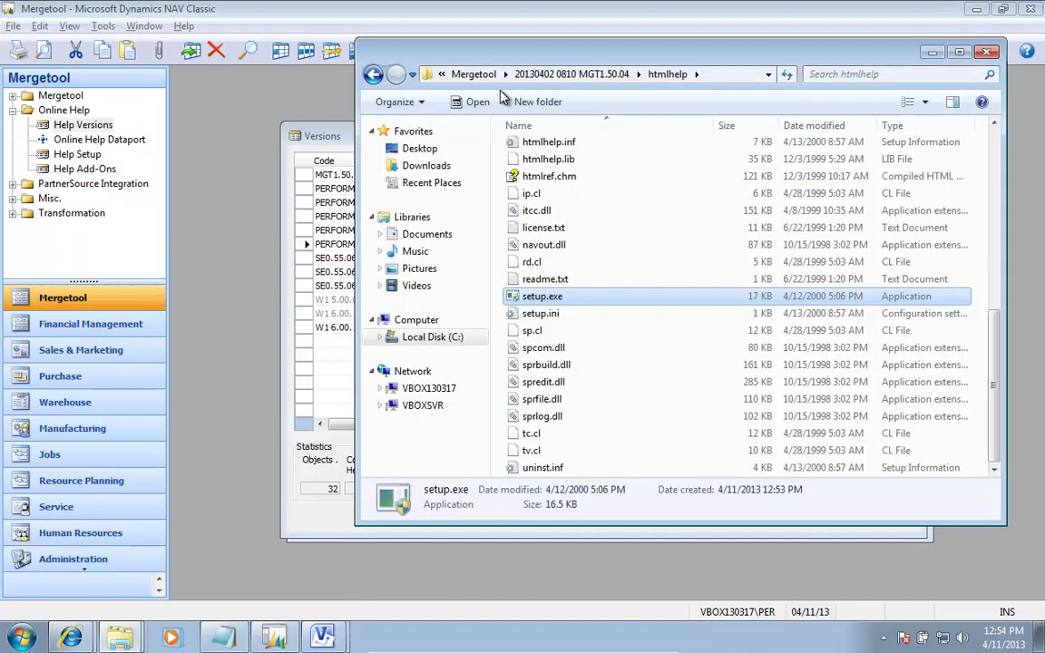
pyautogui.click(468, 73)
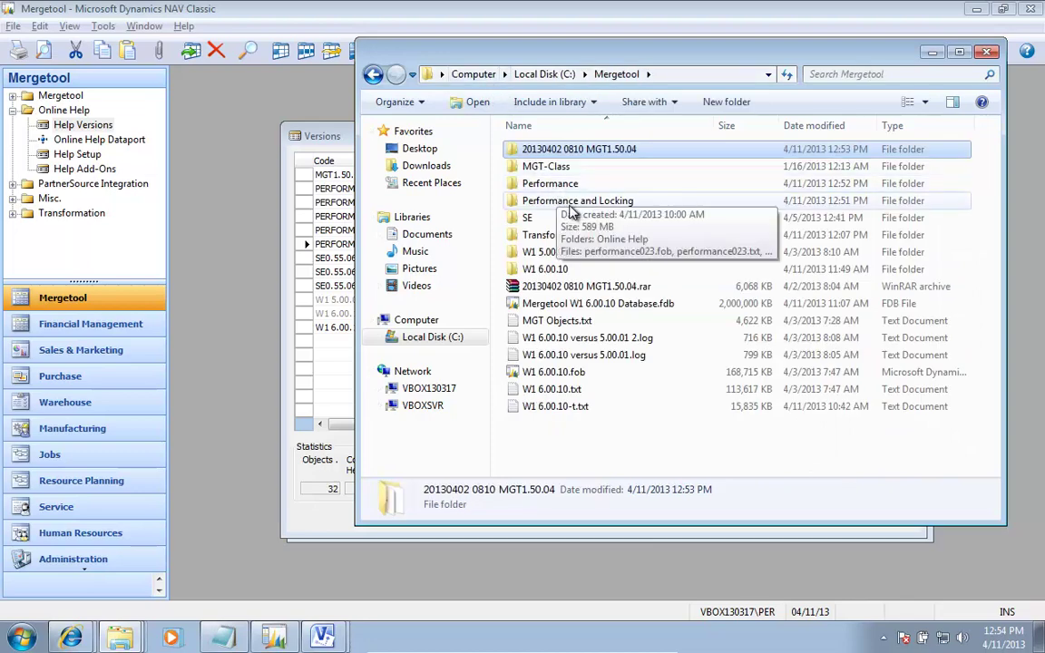
pyautogui.doubleClick(562, 201)
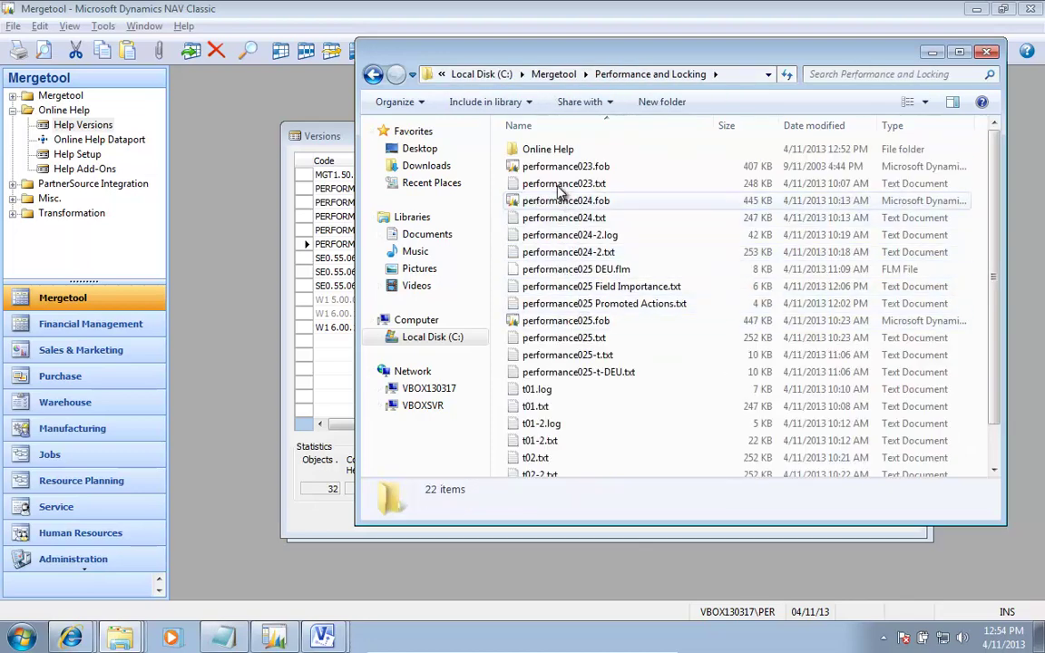
pyautogui.doubleClick(549, 151)
pyautogui.doubleClick(550, 235)
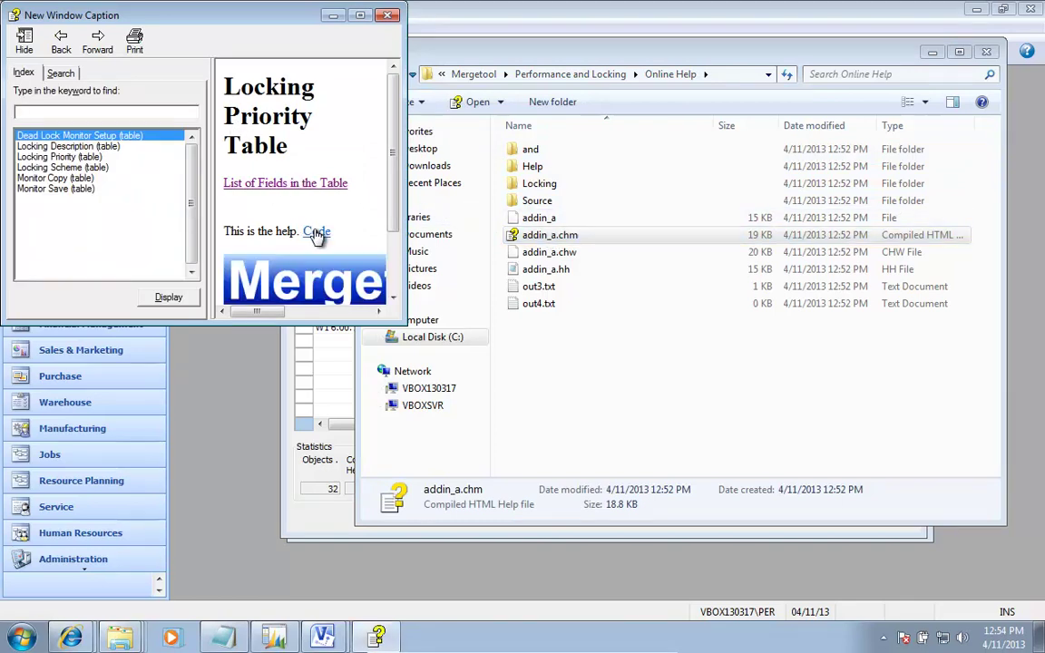
pyautogui.click(317, 232)
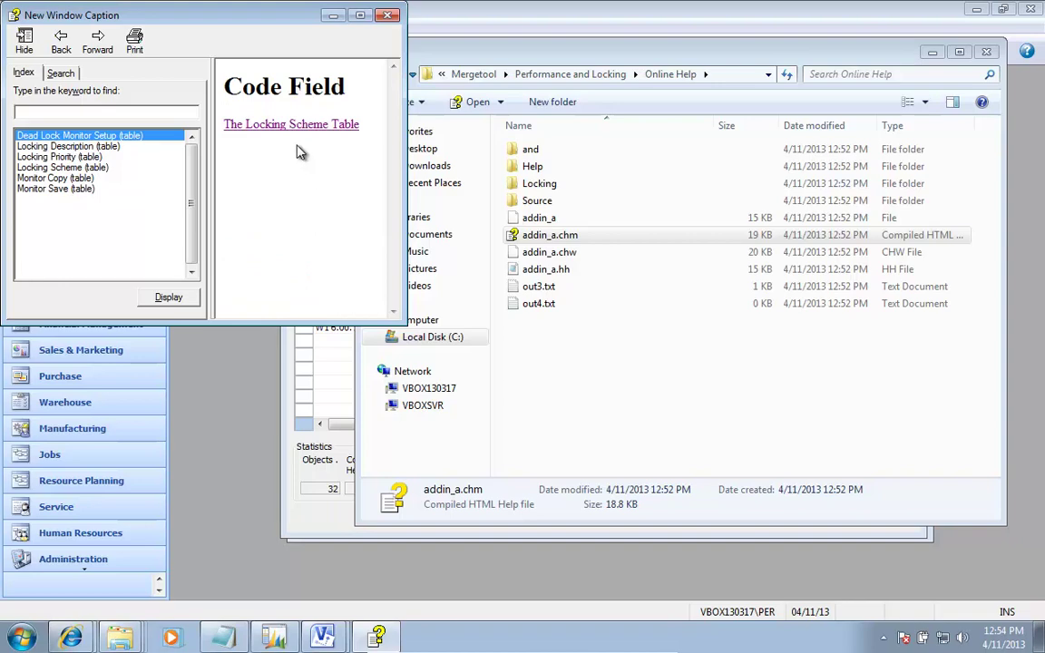
pyautogui.click(58, 42)
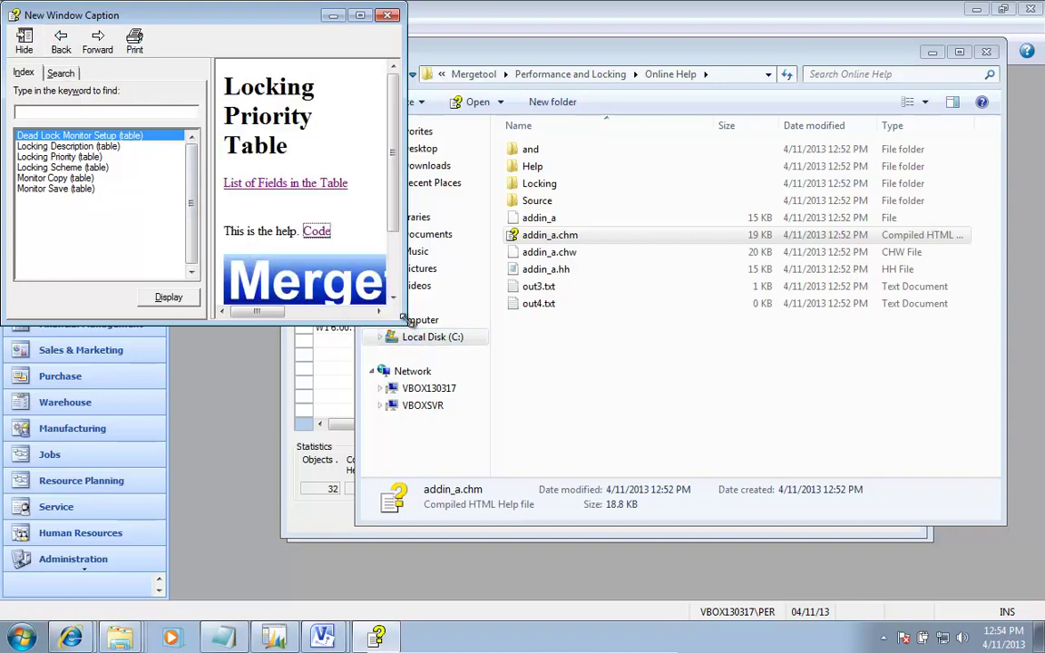
# - Enlarge the addin_a.chm help window to view the full Locking Priority Table topic, close it and return to Mergetool
pyautogui.moveTo(403, 322); pyautogui.dragTo(597, 421)
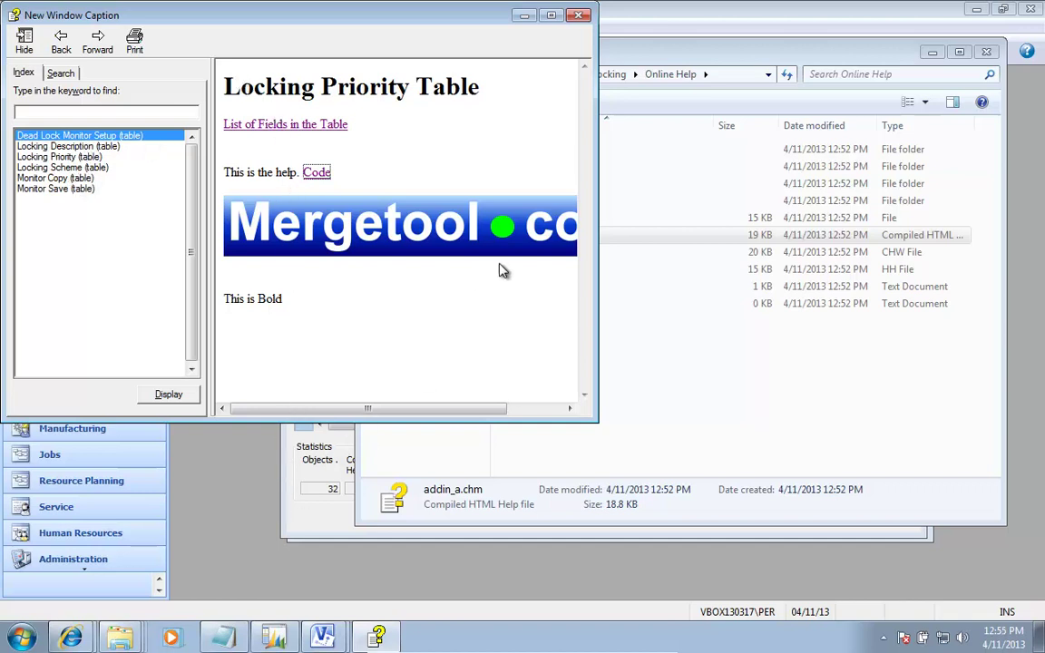
pyautogui.click(579, 15)
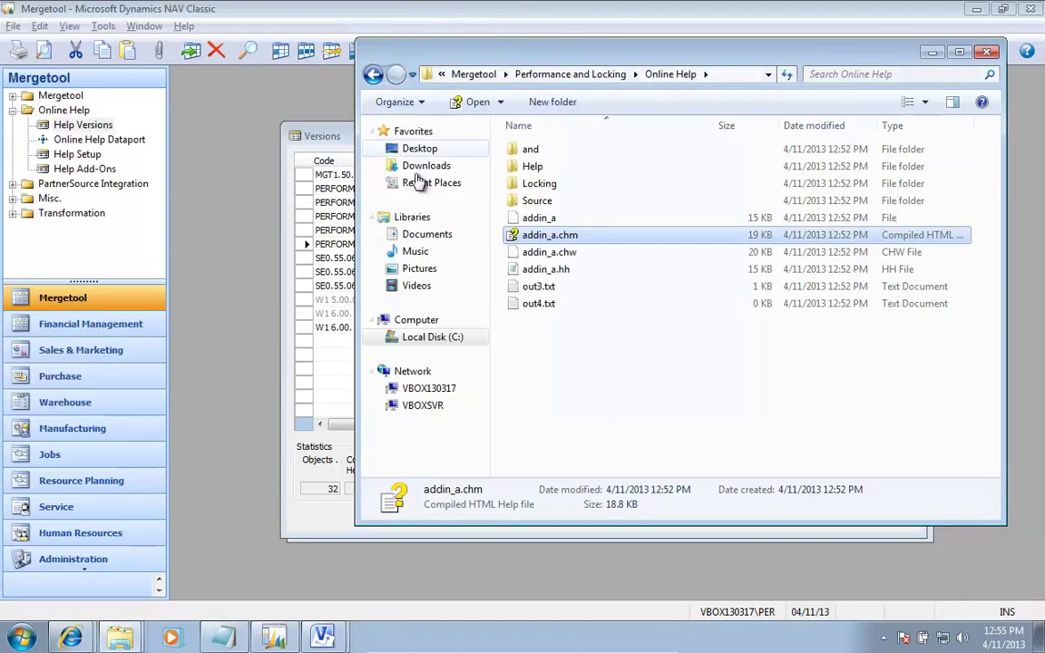
pyautogui.click(249, 379)
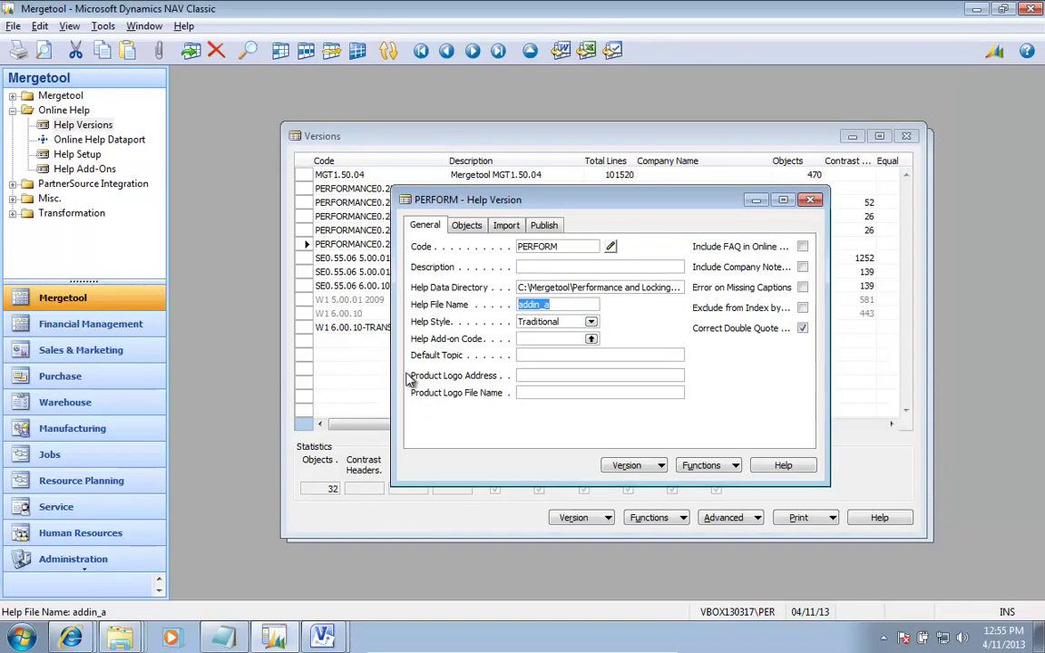
# - Enable Exclude from Index by Default for the PERFORM help version and export its HTML and other files
pyautogui.click(803, 308)
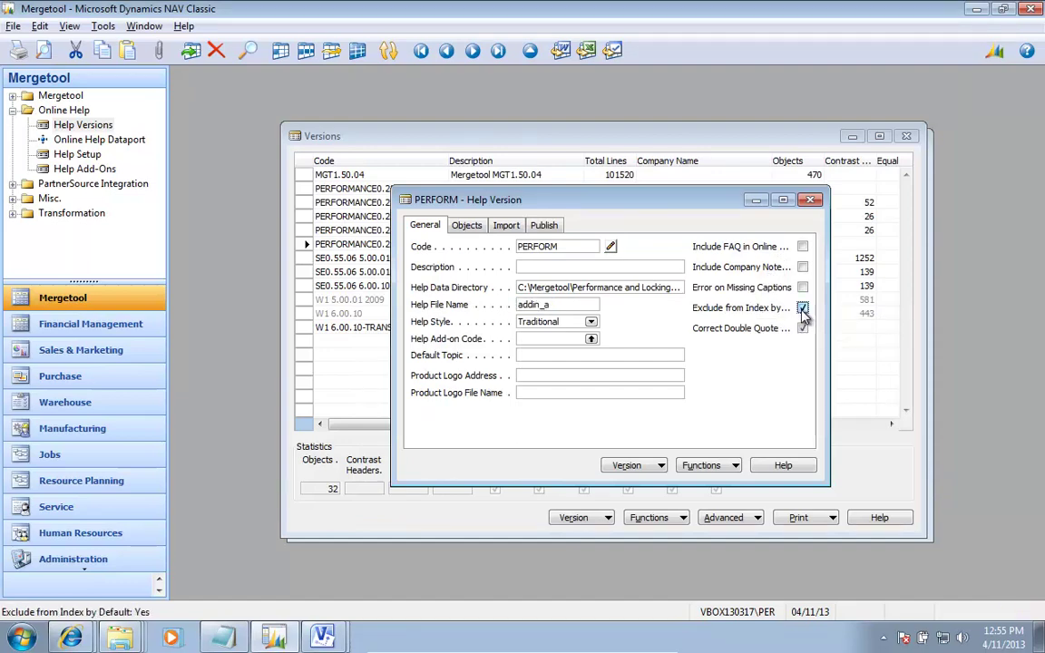
pyautogui.click(715, 465)
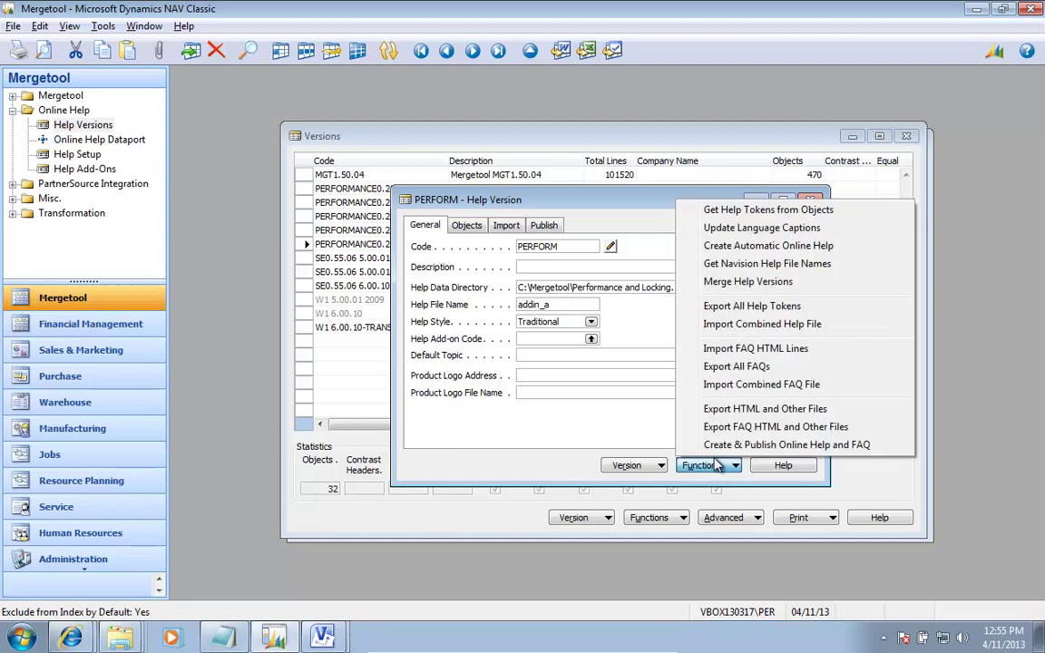
pyautogui.click(744, 409)
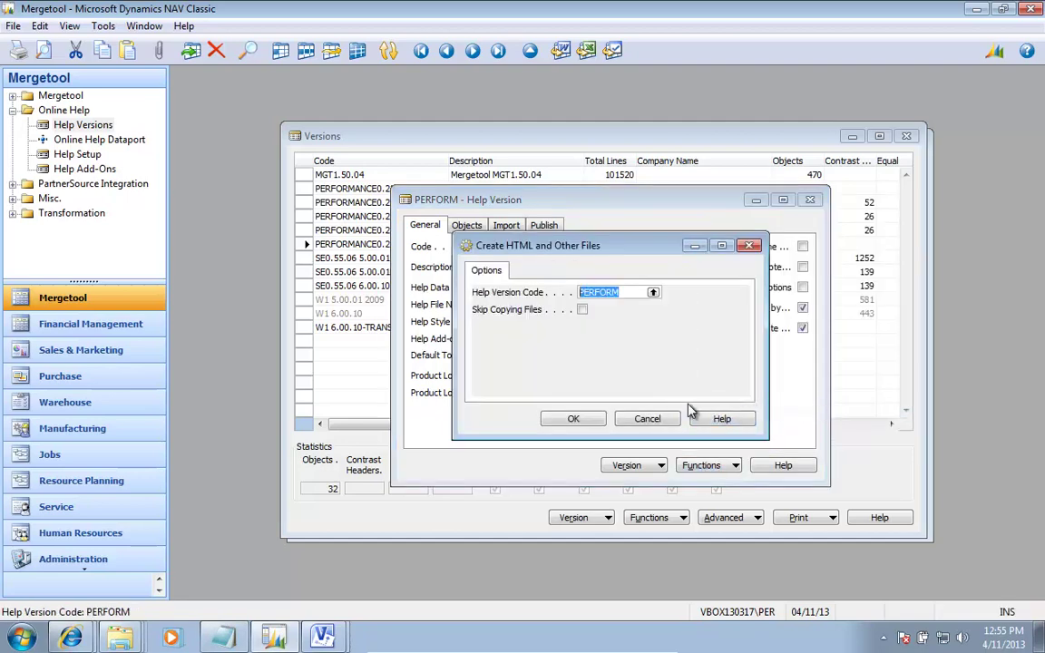
pyautogui.click(576, 418)
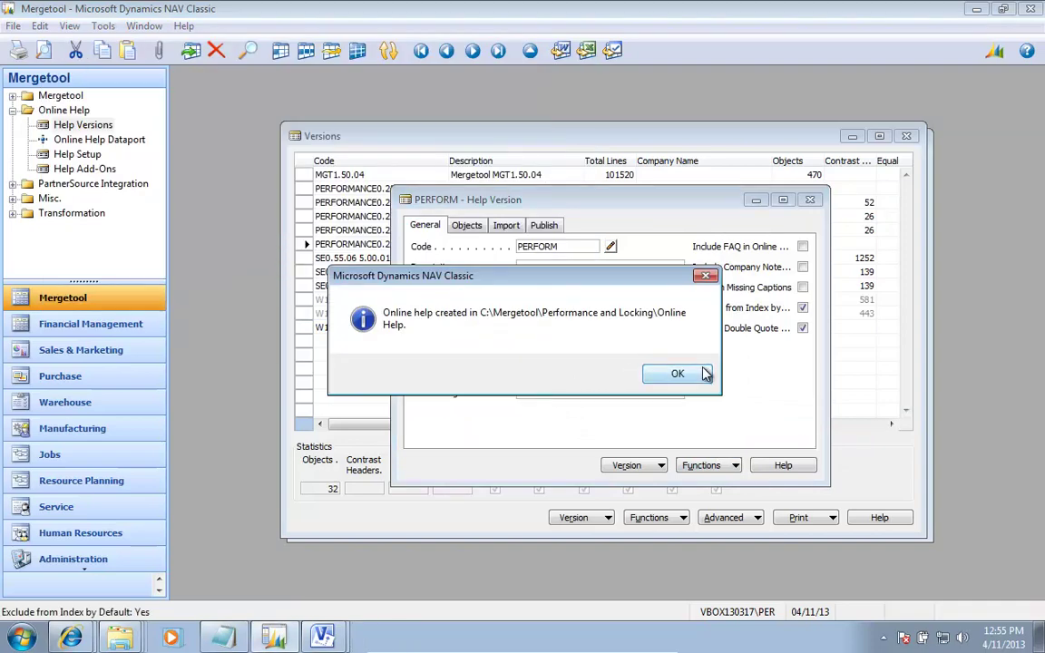
pyautogui.click(686, 374)
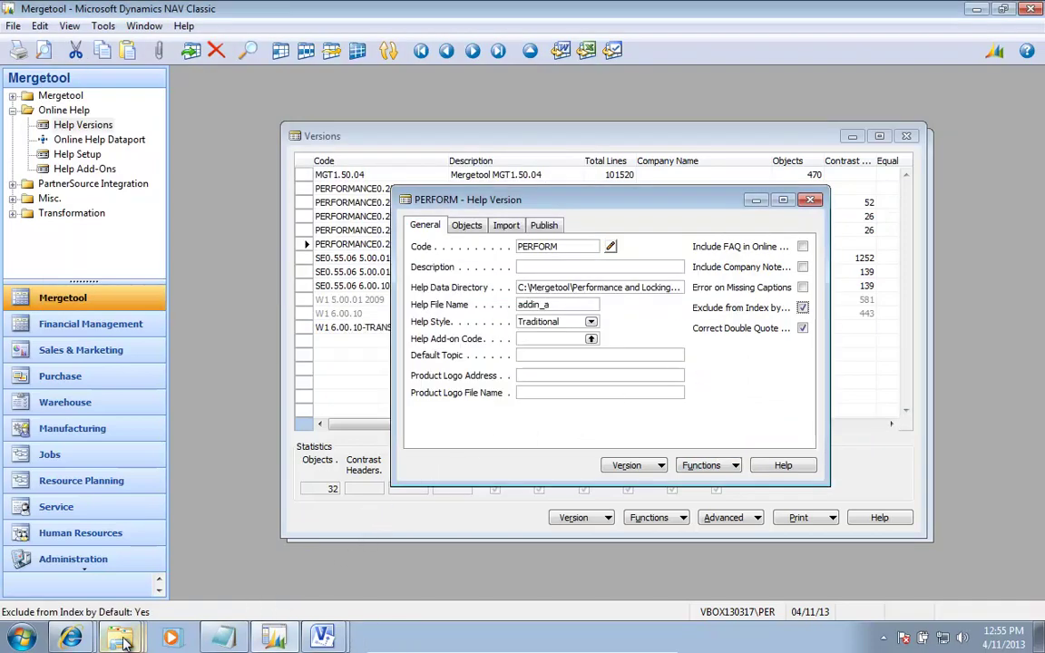
# - Open the regenerated addin_a.chm from Windows Explorer to check its index, close it and return to Mergetool
pyautogui.moveTo(130, 637)
pyautogui.click(127, 545)
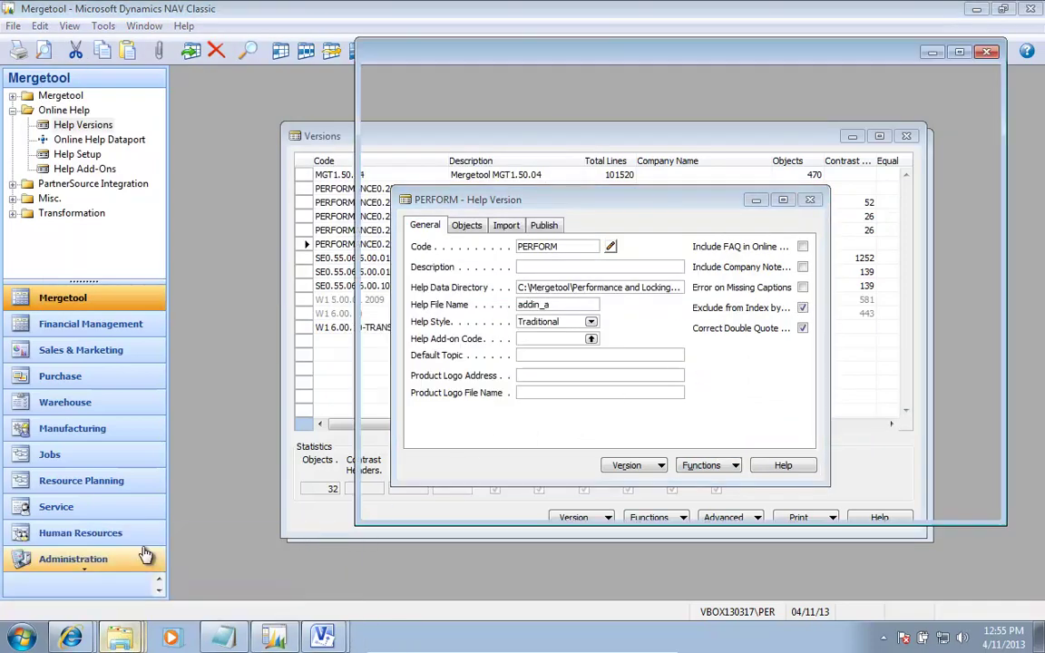
pyautogui.doubleClick(578, 236)
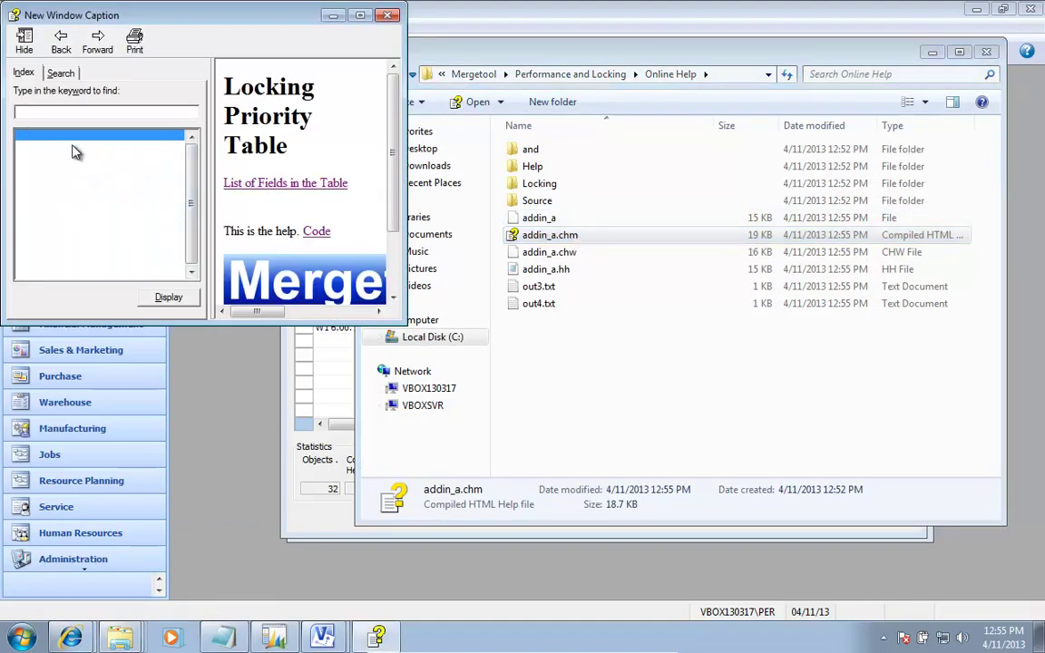
pyautogui.click(387, 15)
pyautogui.hotkey('alt', 'Tab')
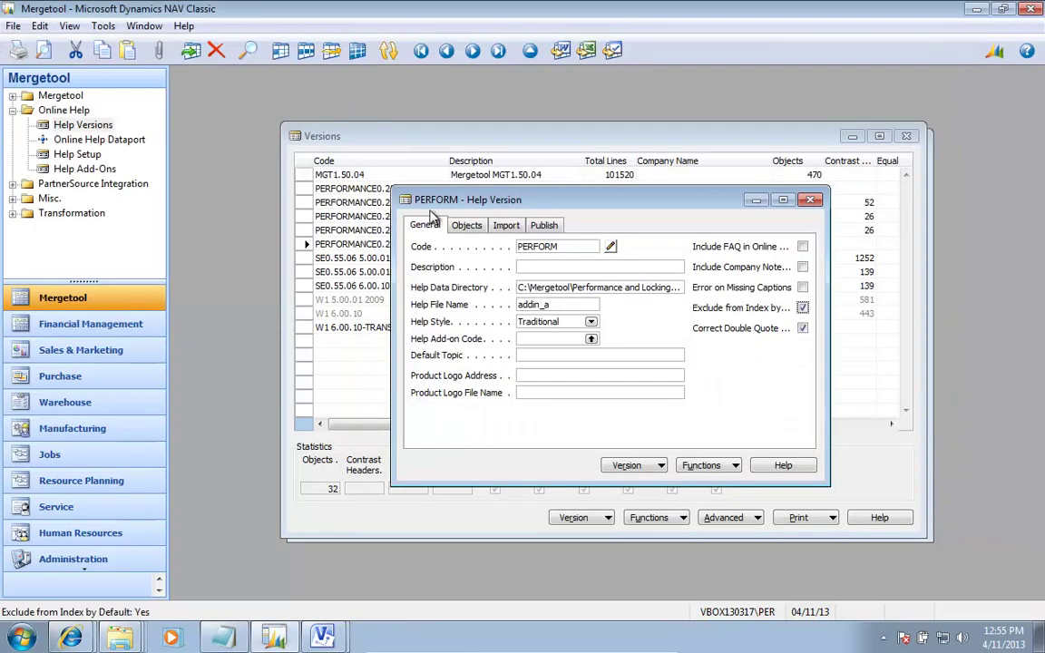
# - Add an FAQ numbered INSTALL with the description "Install Performance Tool" to the PERFORM help version
pyautogui.click(626, 465)
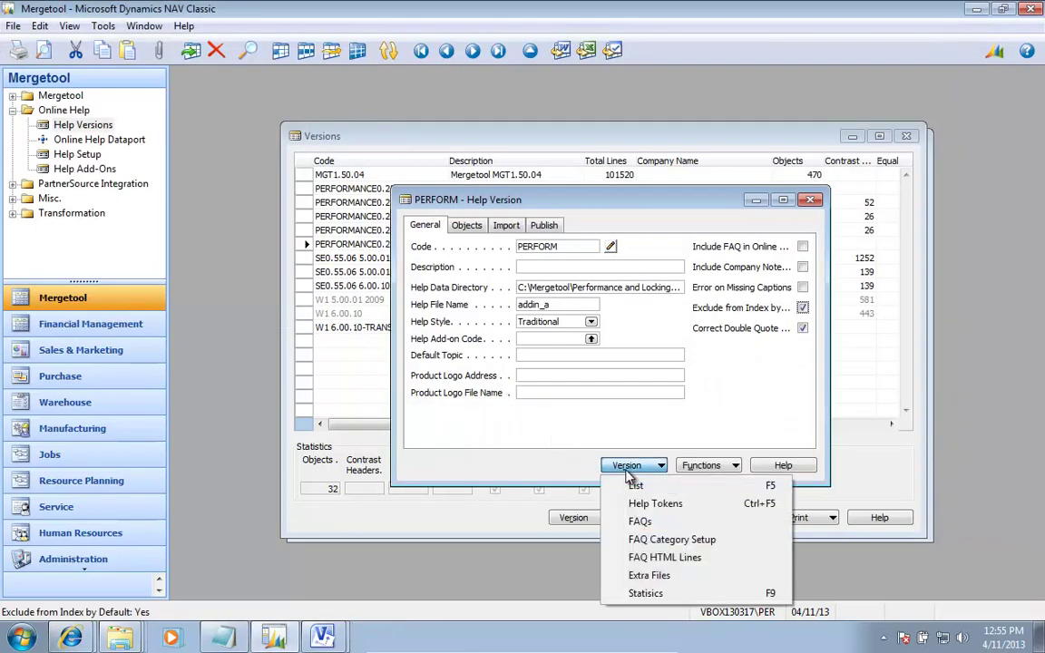
pyautogui.click(640, 522)
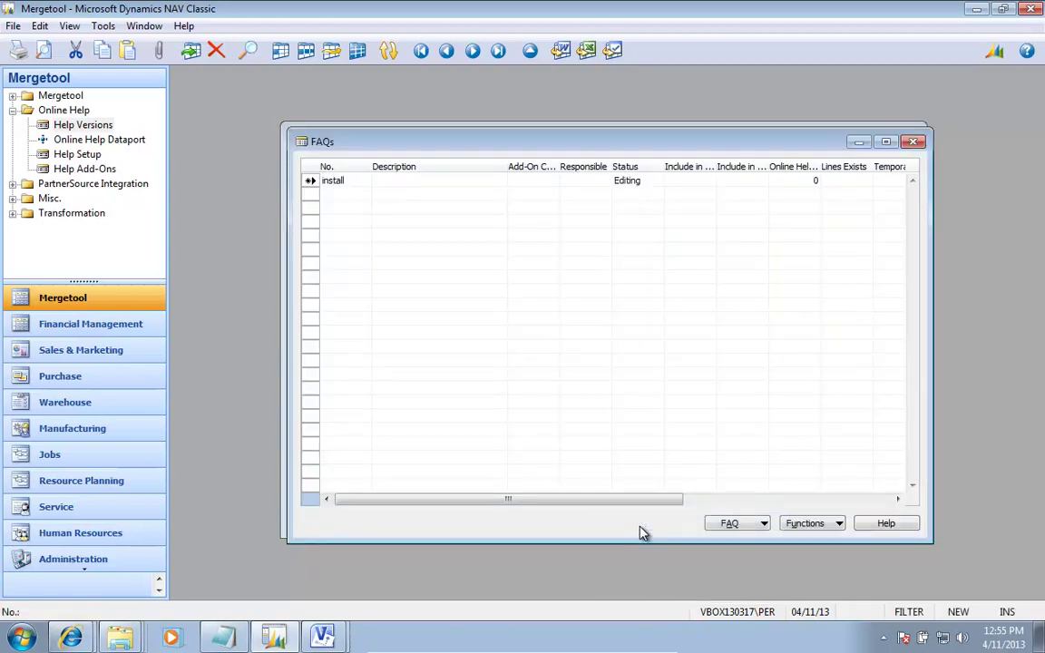
pyautogui.press('Tab')
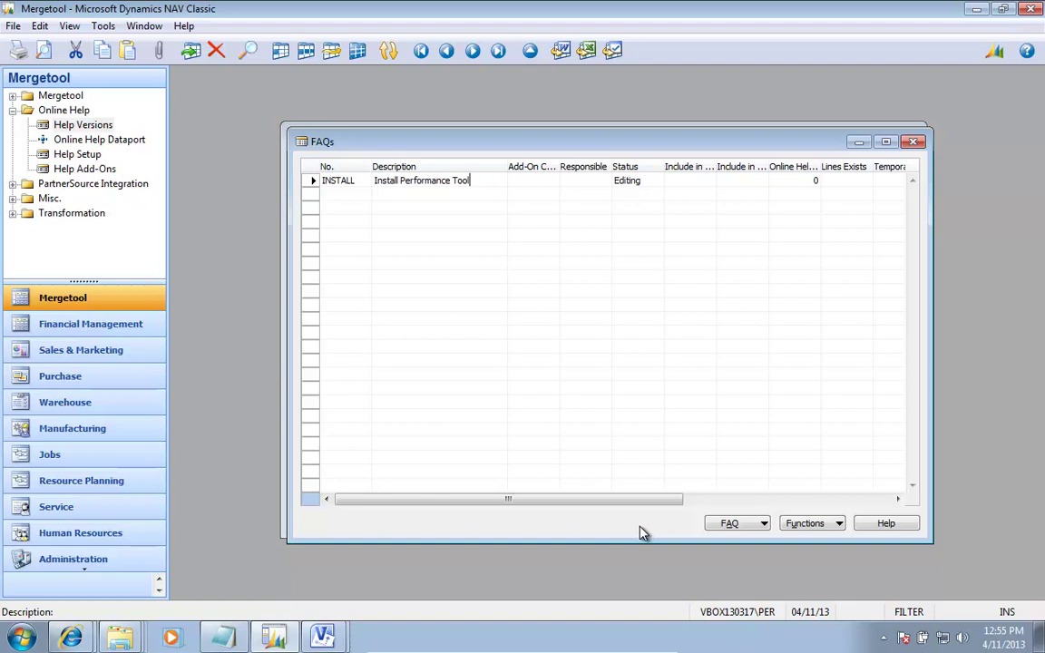
# - Open the INSTALL FAQ for editing in Word, trusting the executable and dismissing the Office activation wizard
pyautogui.hotkey('alt', 'u')
pyautogui.press('Down')
pyautogui.press('Down')
pyautogui.press('Down')
pyautogui.press('Return')
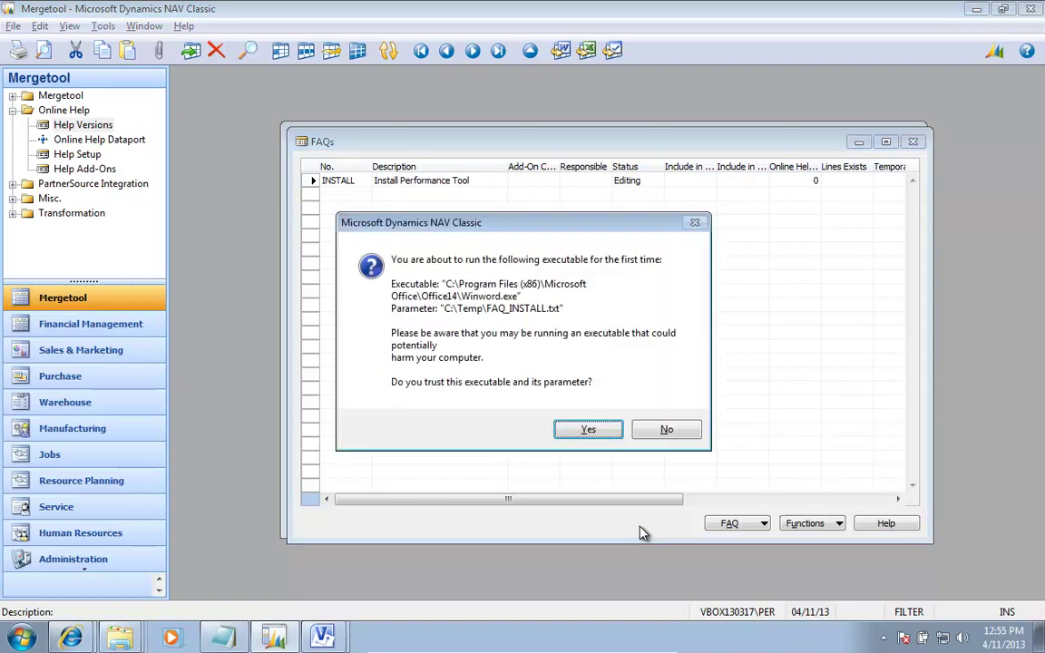
pyautogui.press('Return')
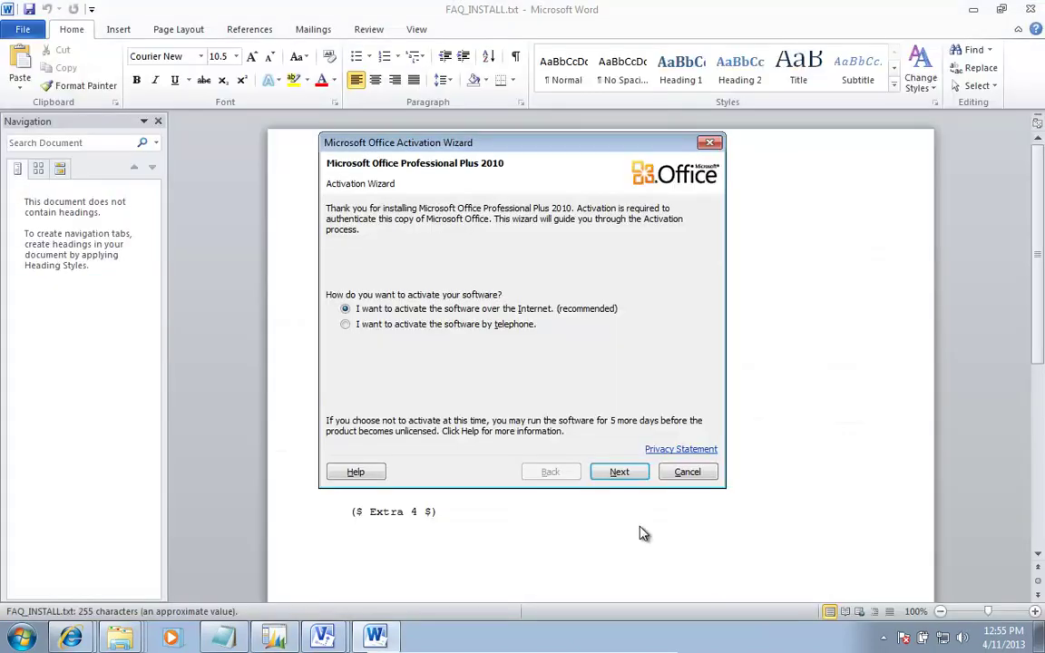
pyautogui.press('Escape')
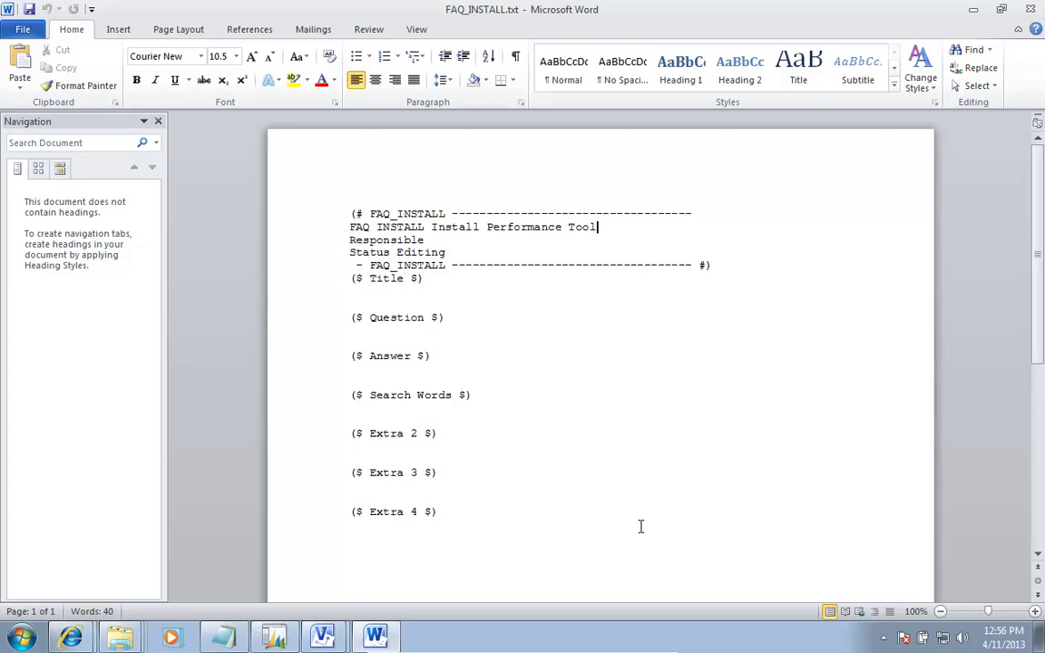
# - Copy the FAQ's description from the header and enter "Install Performance Tool" under the Title section
pyautogui.hotkey('ctrl', 'shift', 'Home')
pyautogui.press('Down')
pyautogui.press('Down')
pyautogui.hotkey('shift', 'Left')
pyautogui.hotkey('shift', 'Left')
pyautogui.hotkey('shift', 'Left')
pyautogui.hotkey('shift', 'Left')
pyautogui.hotkey('shift', 'Left')
pyautogui.hotkey('shift', 'Left')
pyautogui.hotkey('shift', 'Left')
pyautogui.hotkey('shift', 'Left')
pyautogui.hotkey('shift', 'Left')
pyautogui.hotkey('shift', 'Left')
pyautogui.hotkey('shift', 'Left')
pyautogui.hotkey('shift', 'Left')
pyautogui.hotkey('shift', 'Left')
pyautogui.hotkey('shift', 'Left')
pyautogui.hotkey('shift', 'Left')
pyautogui.hotkey('shift', 'Left')
pyautogui.hotkey('shift', 'Left')
pyautogui.hotkey('shift', 'Left')
pyautogui.hotkey('shift', 'Left')
pyautogui.hotkey('shift', 'Left')
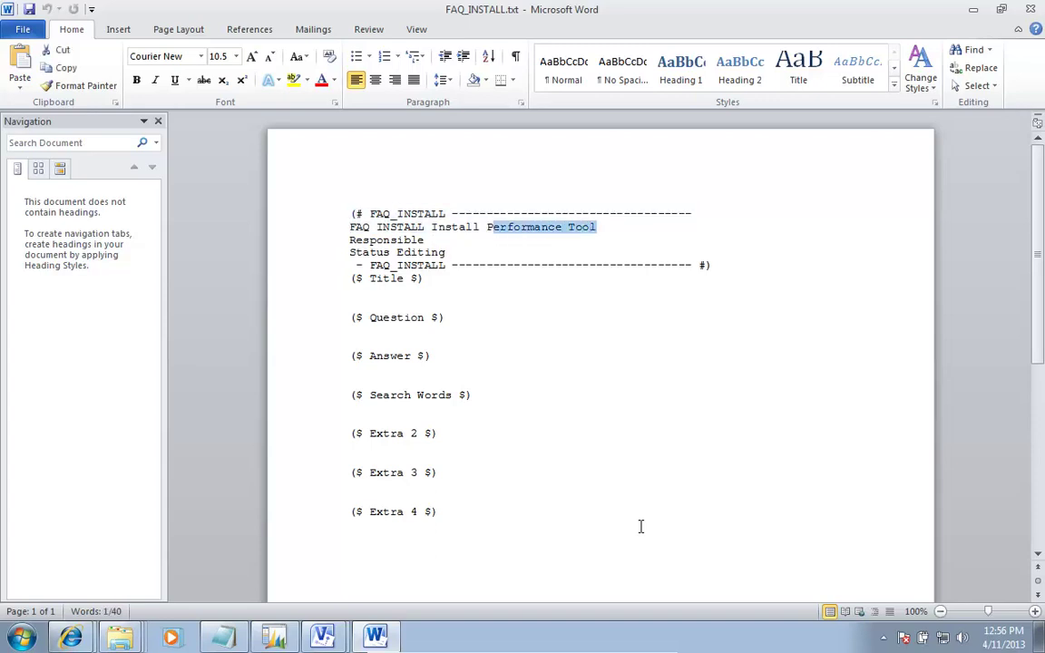
pyautogui.press('Down')
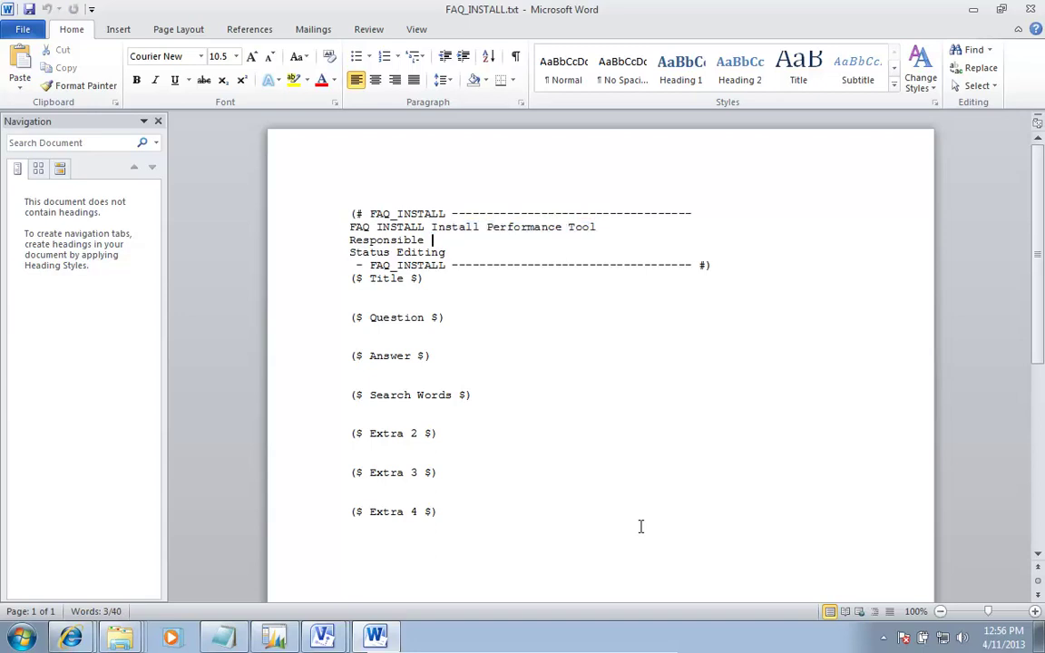
pyautogui.press('Return')
pyautogui.write('Install Performance Tool')
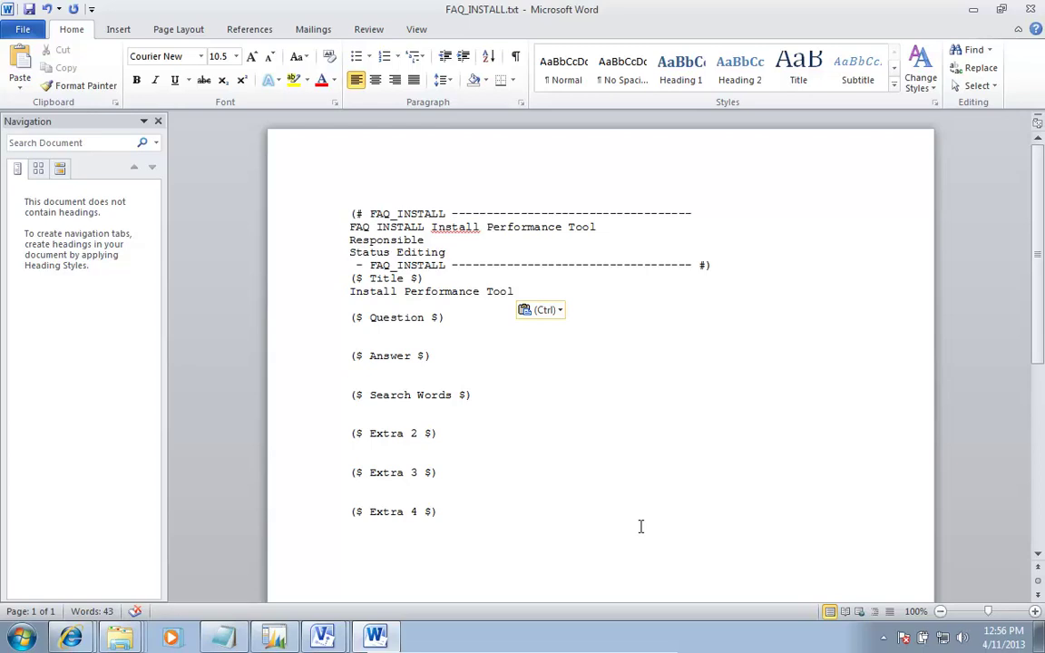
# - Write the answer lines "1: Import the objects" and "2: Open the Setup", then save FAQ_INSTALL.txt and close Word
pyautogui.write('1:')
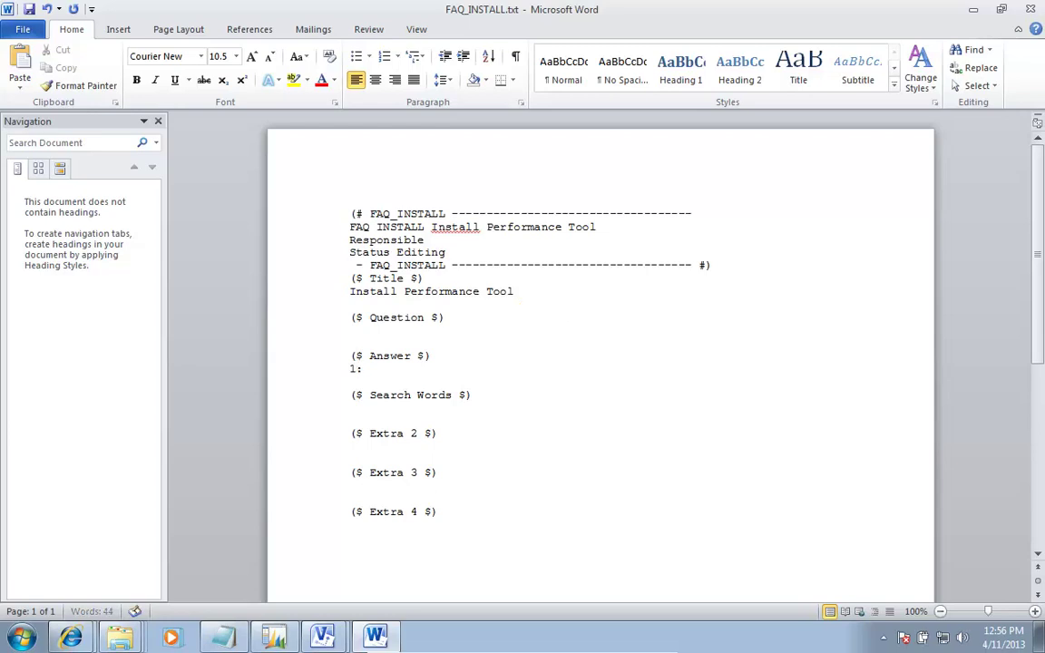
pyautogui.write(' Import the ')
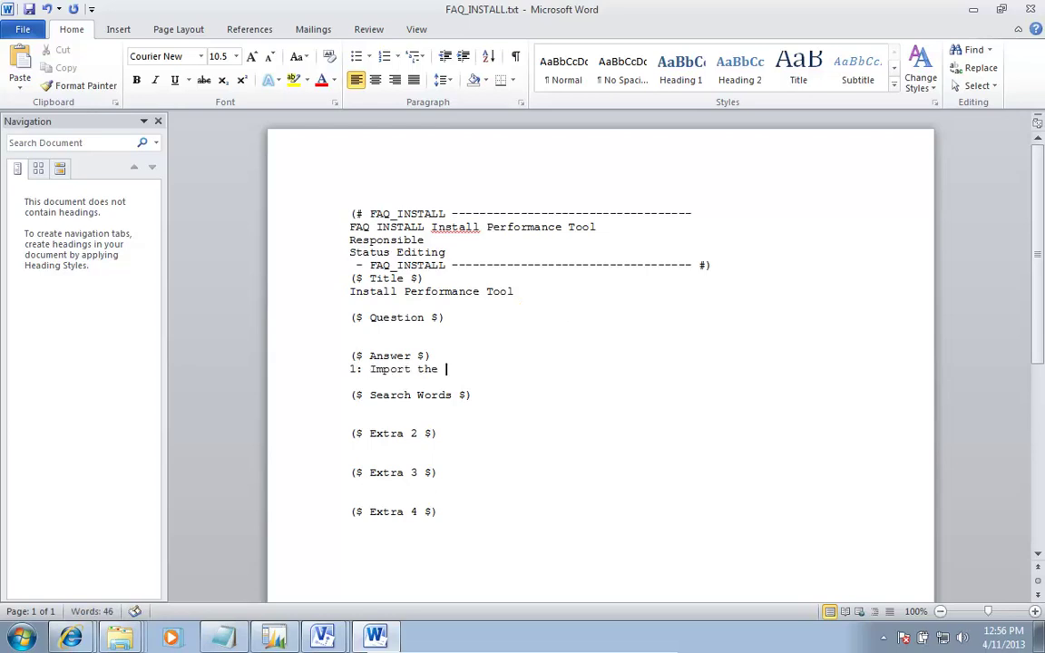
pyautogui.write('objects')
pyautogui.press('Return')
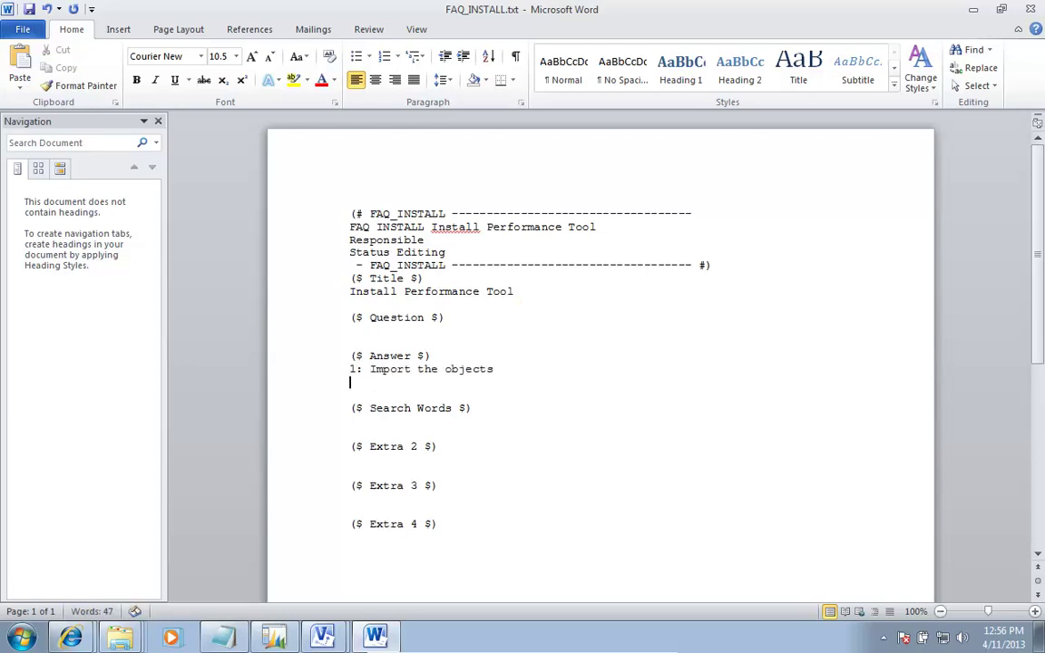
pyautogui.write('2: Open the Setup')
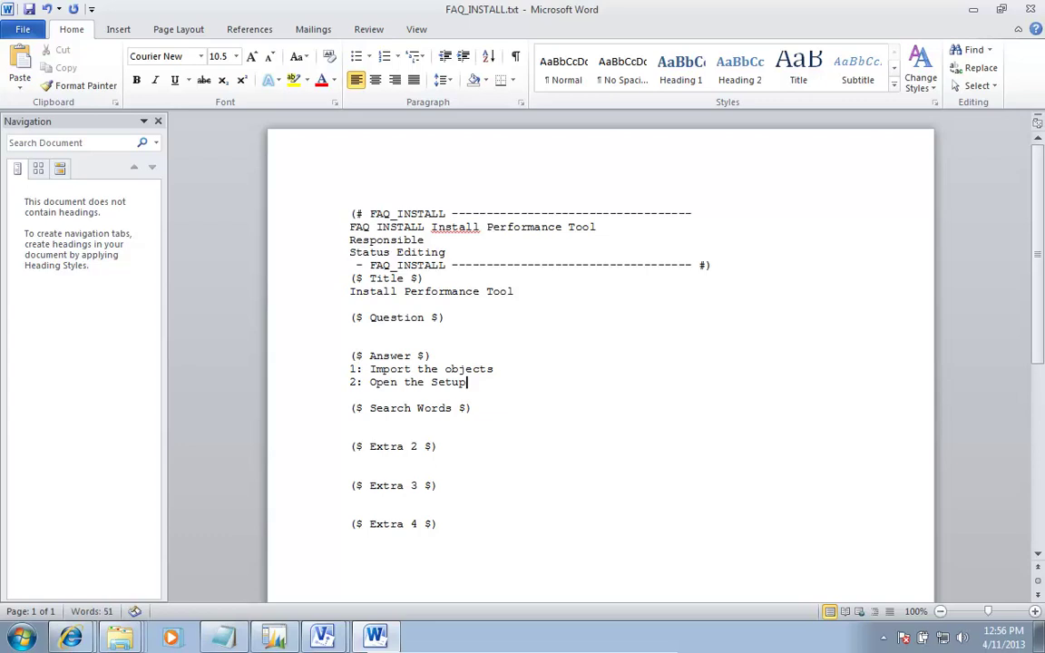
pyautogui.press('Return')
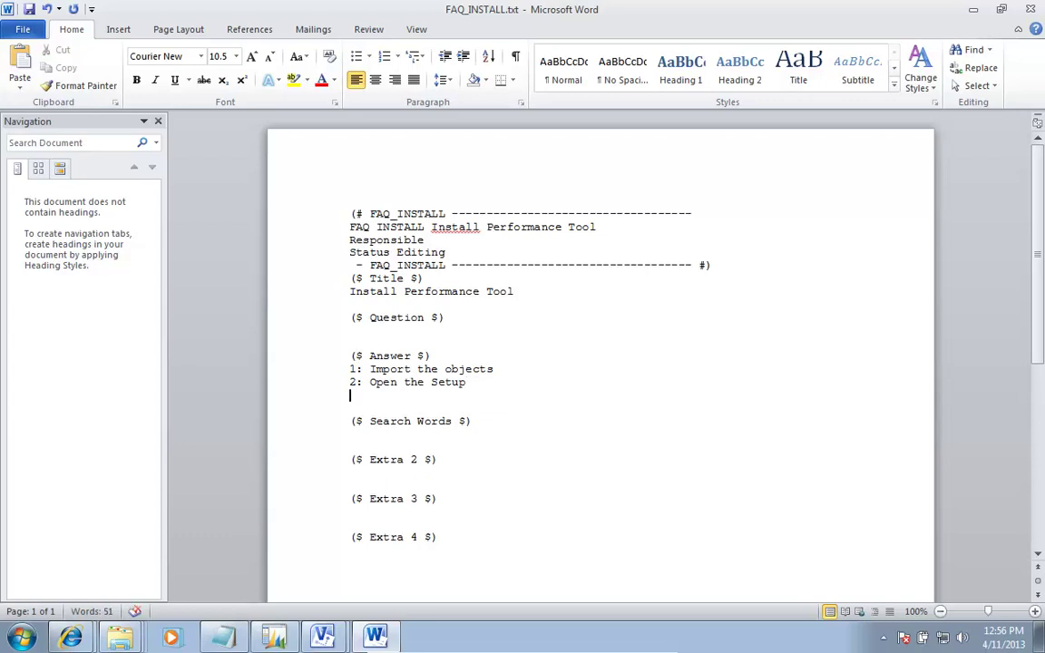
pyautogui.hotkey('alt', 'F4')
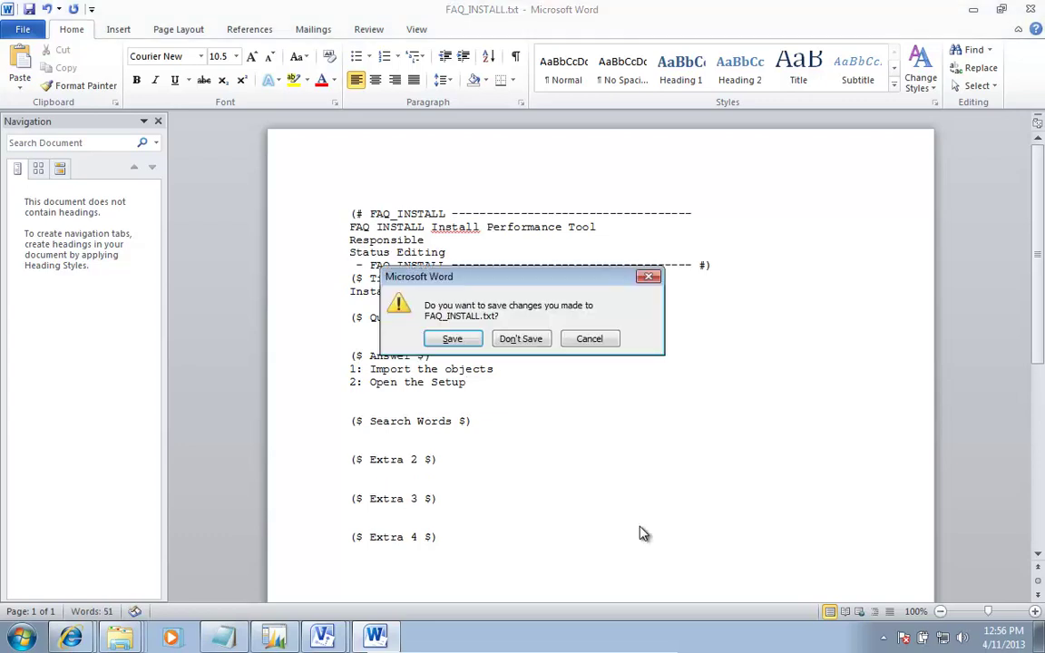
pyautogui.press('Return')
pyautogui.press('Return')
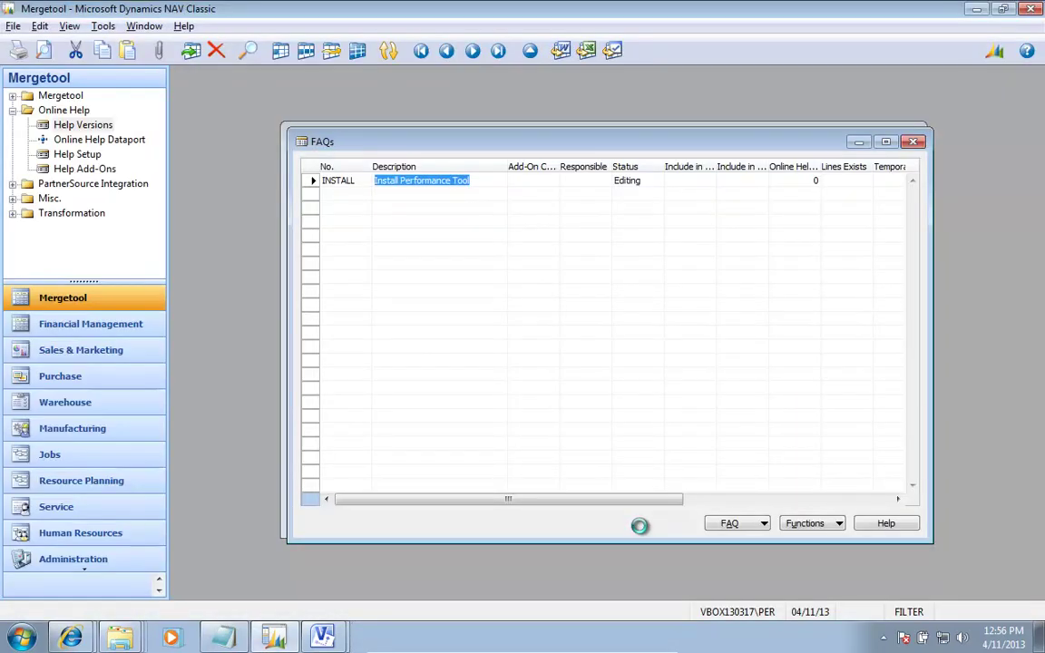
# - Review the INSTALL FAQ card, then include the FAQ in the online help and in the online help index
pyautogui.hotkey('shift', 'F5')
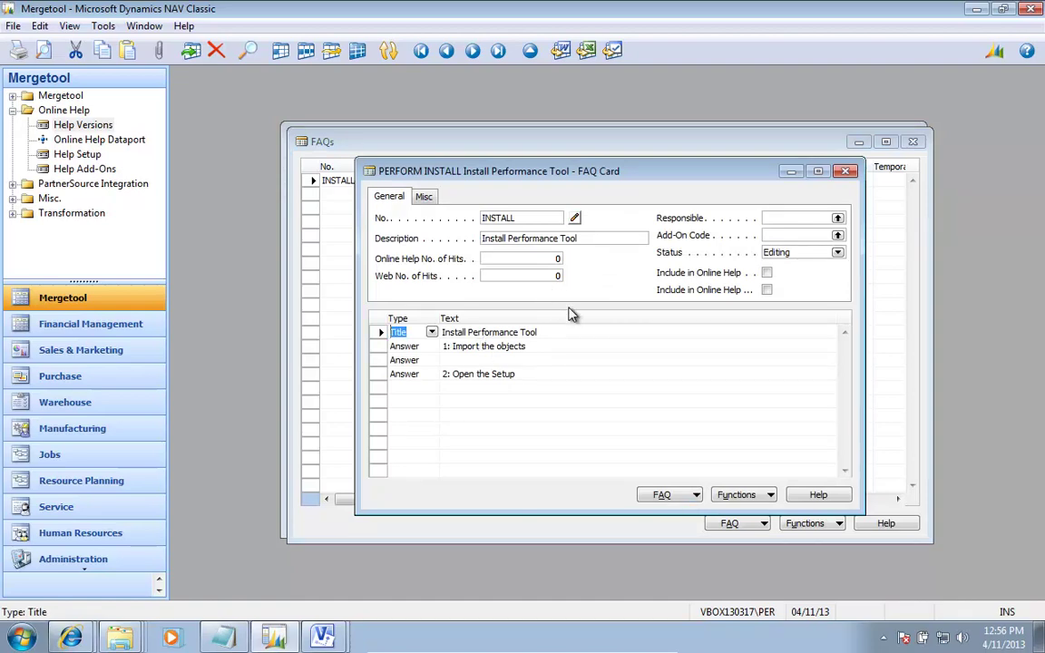
pyautogui.press('Escape')
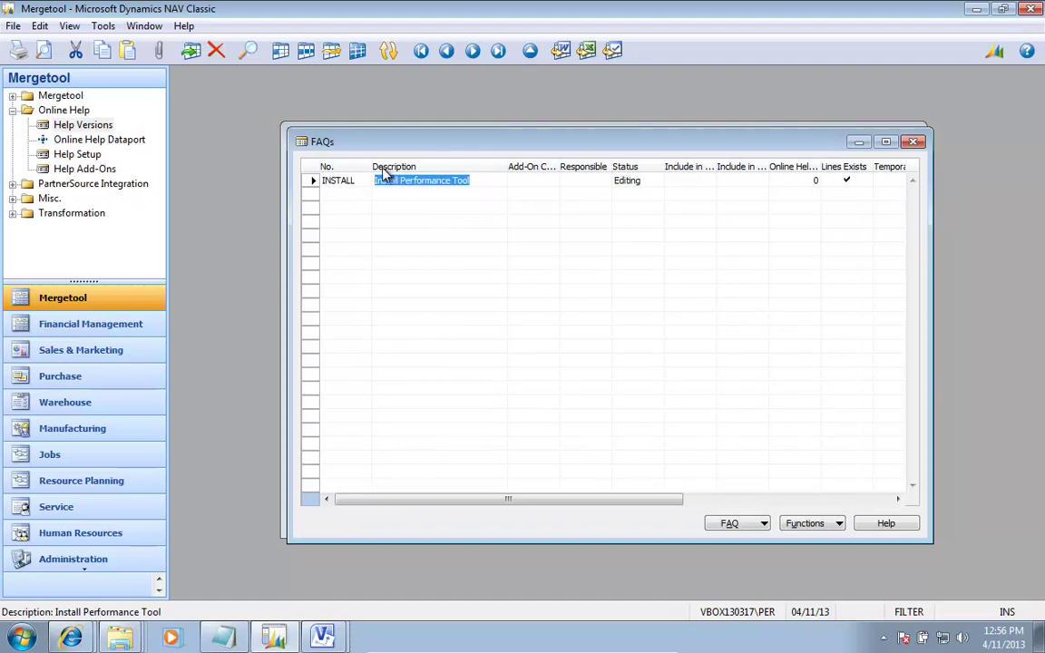
pyautogui.moveTo(312, 173); pyautogui.dragTo(312, 198)
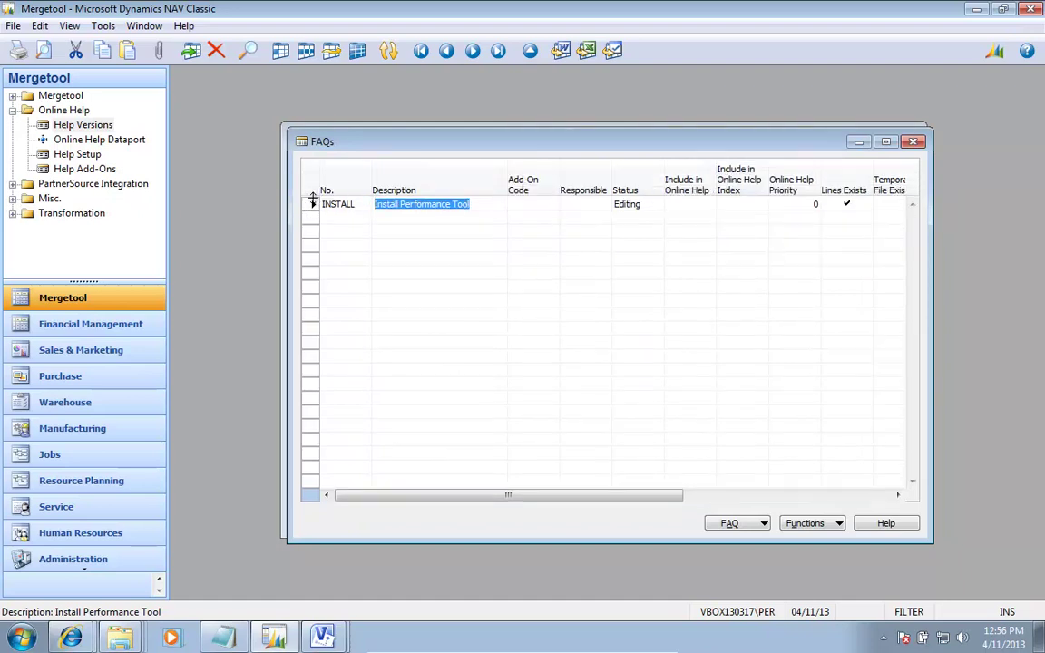
pyautogui.click(690, 204)
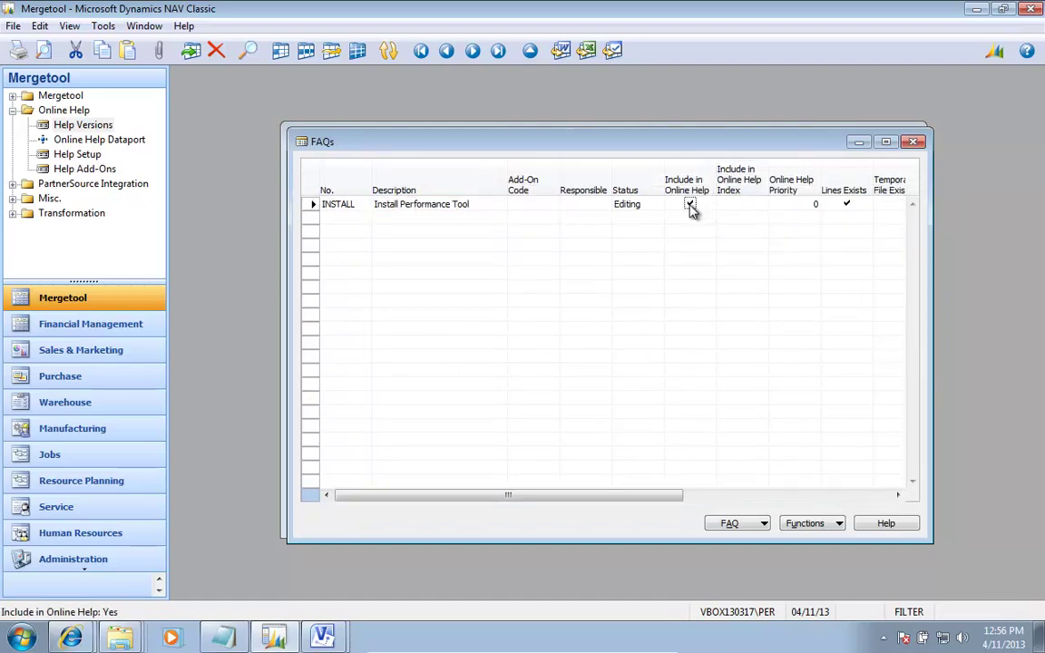
pyautogui.click(742, 205)
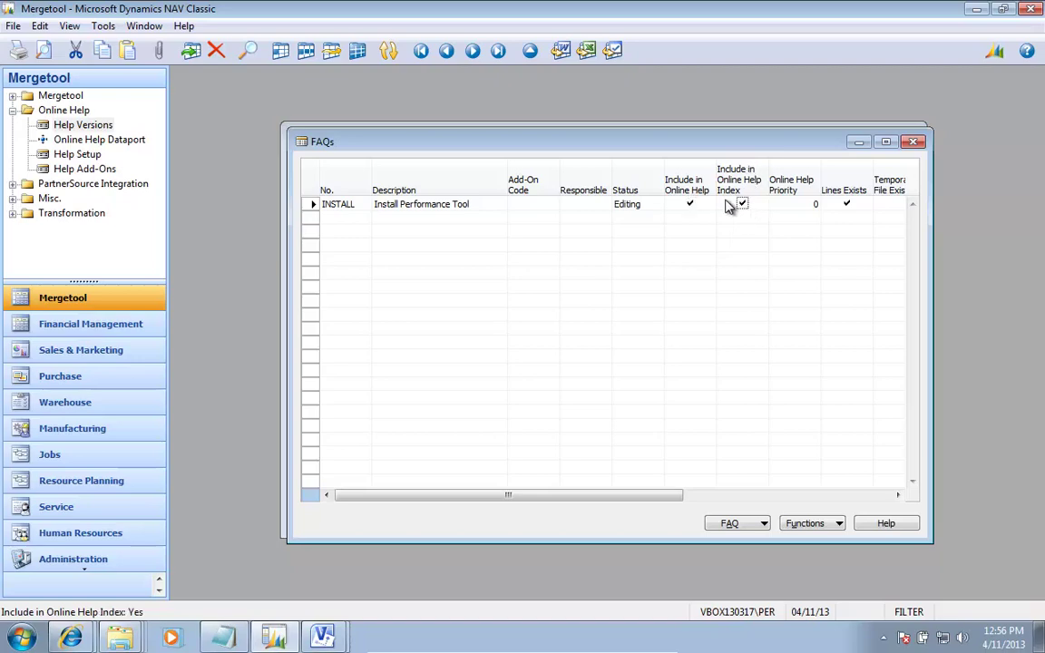
pyautogui.click(914, 143)
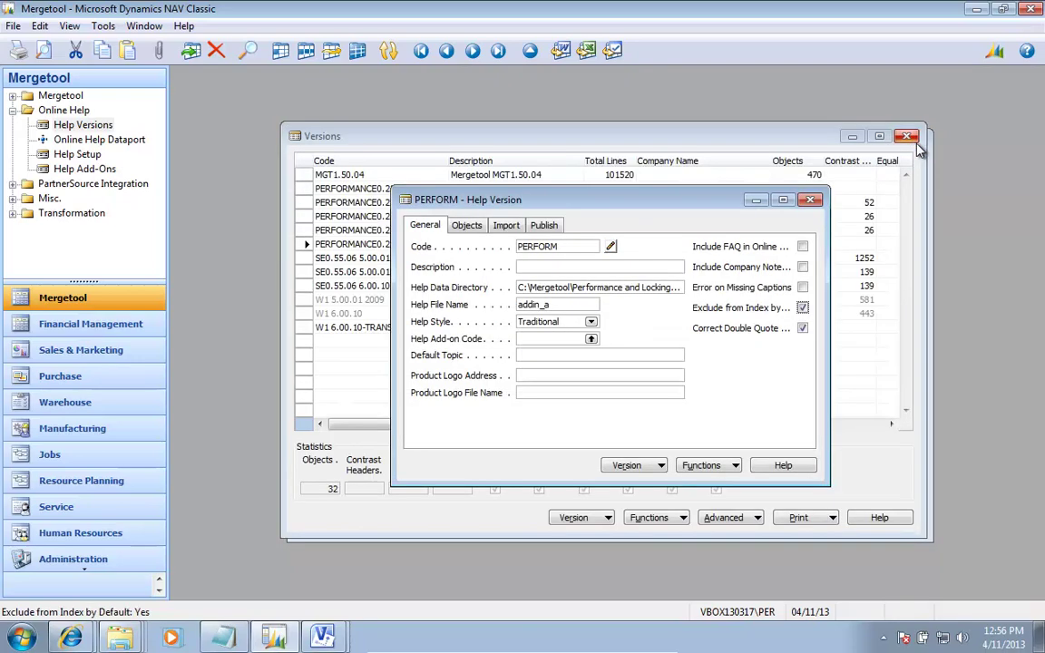
# - Include the FAQ in the PERFORM version's online help and export its HTML and other files to compile the help
pyautogui.click(739, 248)
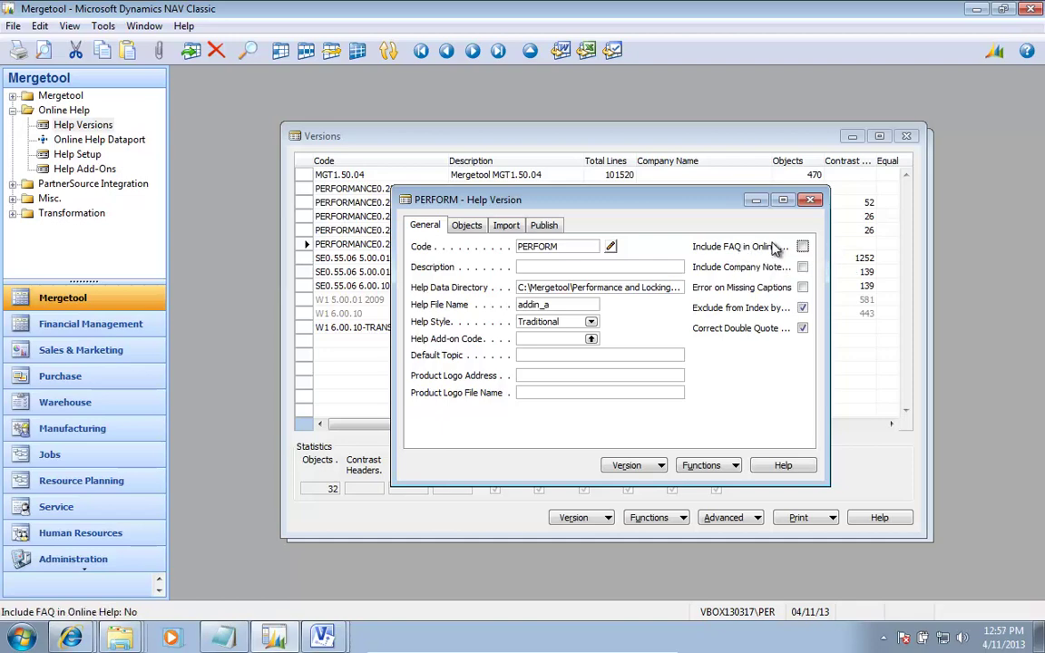
pyautogui.click(803, 247)
pyautogui.click(700, 466)
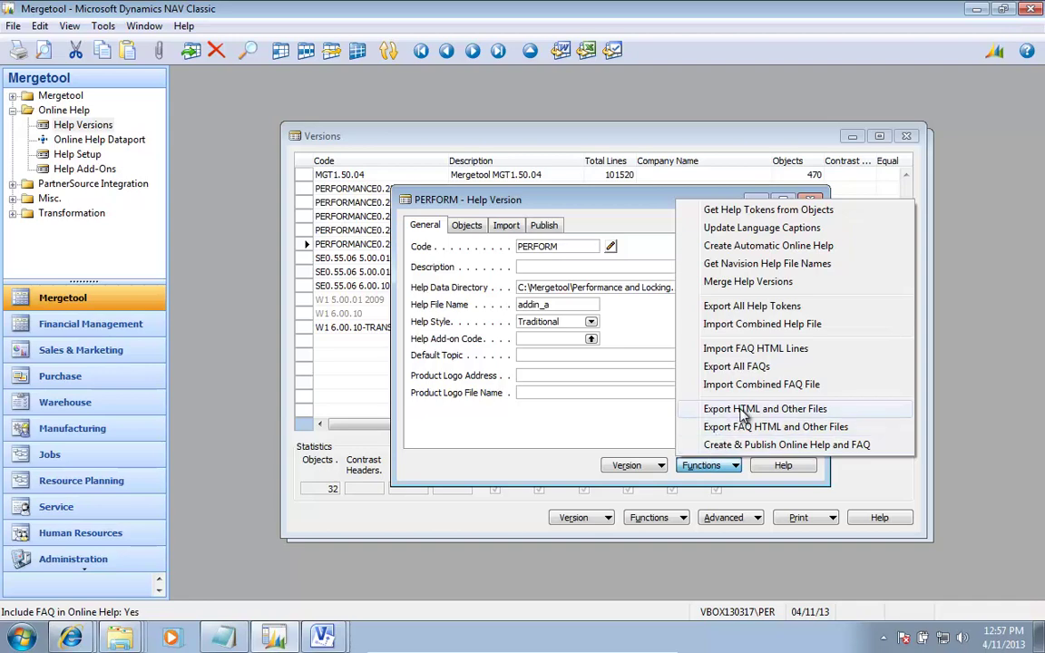
pyautogui.click(696, 409)
pyautogui.click(569, 416)
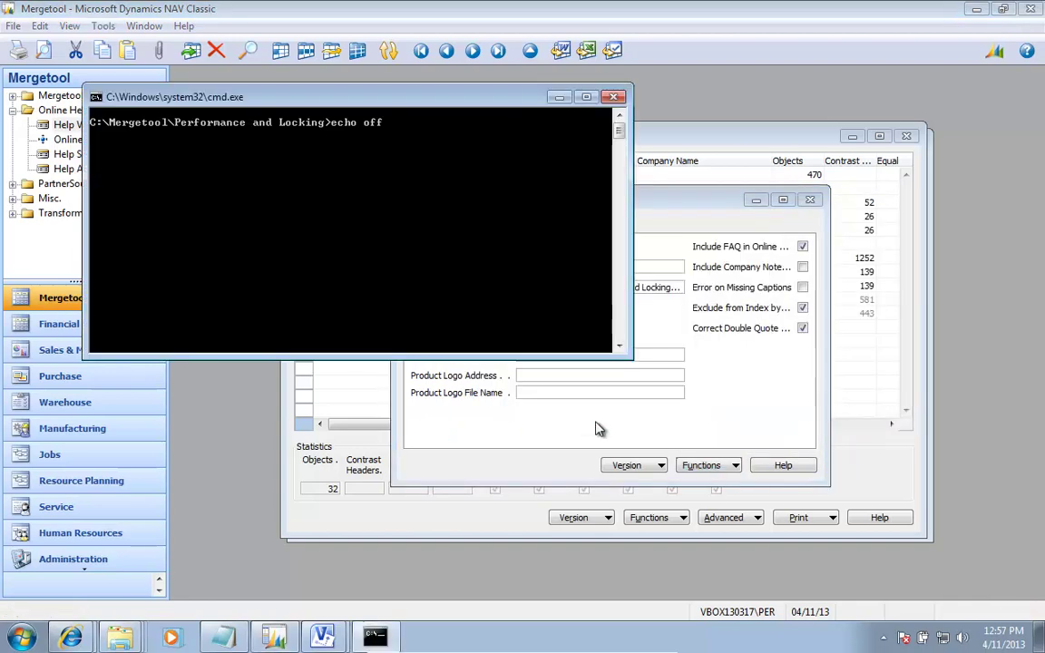
pyautogui.click(677, 374)
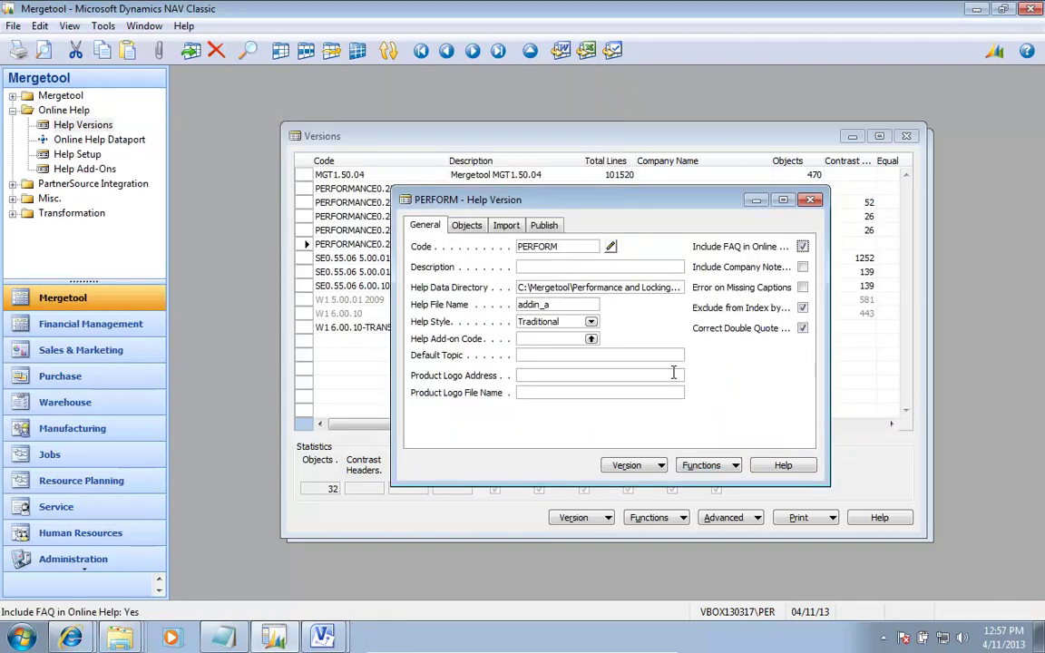
# - Open addin_a.chm from the Online Help folder, view the Install Performance Tool (FAQ) topic, and return to Mergetool
pyautogui.hotkey('alt', 'Tab')
pyautogui.press('Up')
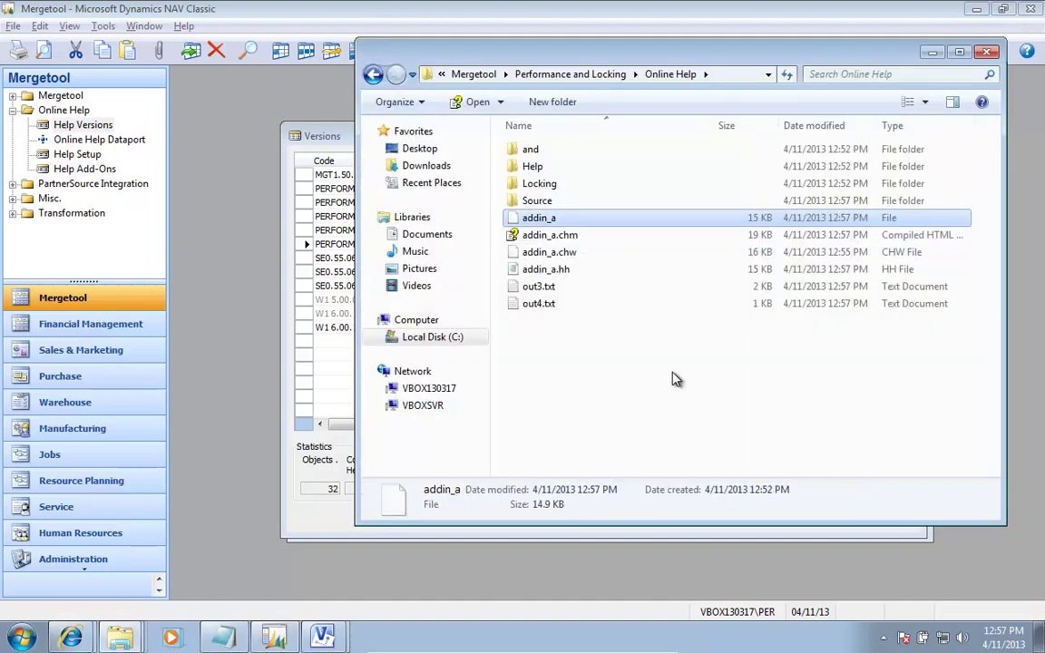
pyautogui.press('Down')
pyautogui.press('Return')
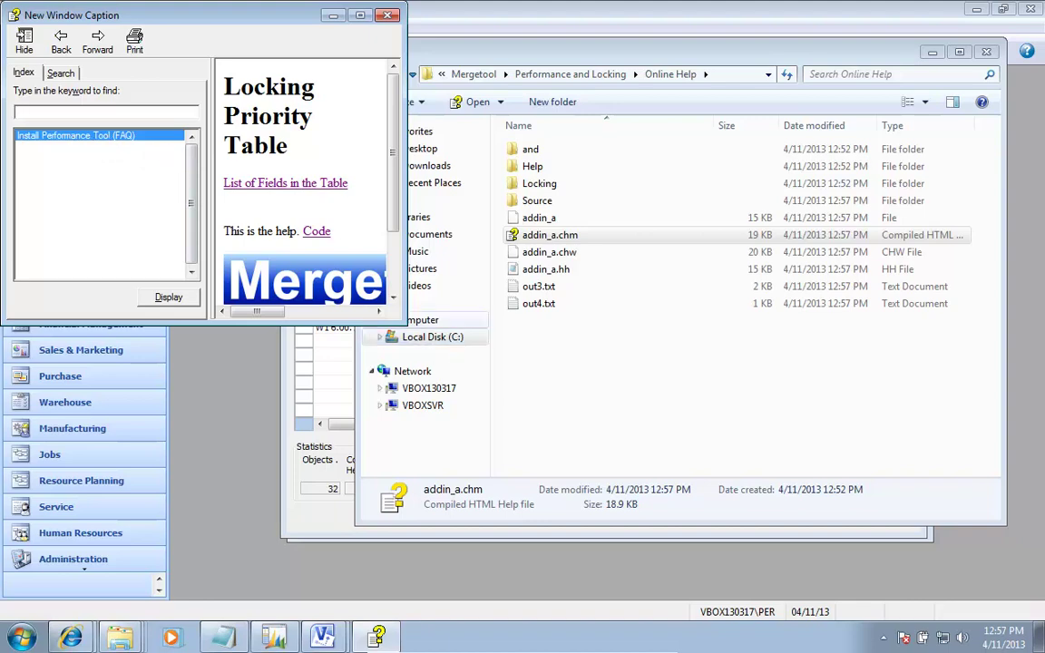
pyautogui.moveTo(397, 317); pyautogui.dragTo(639, 436)
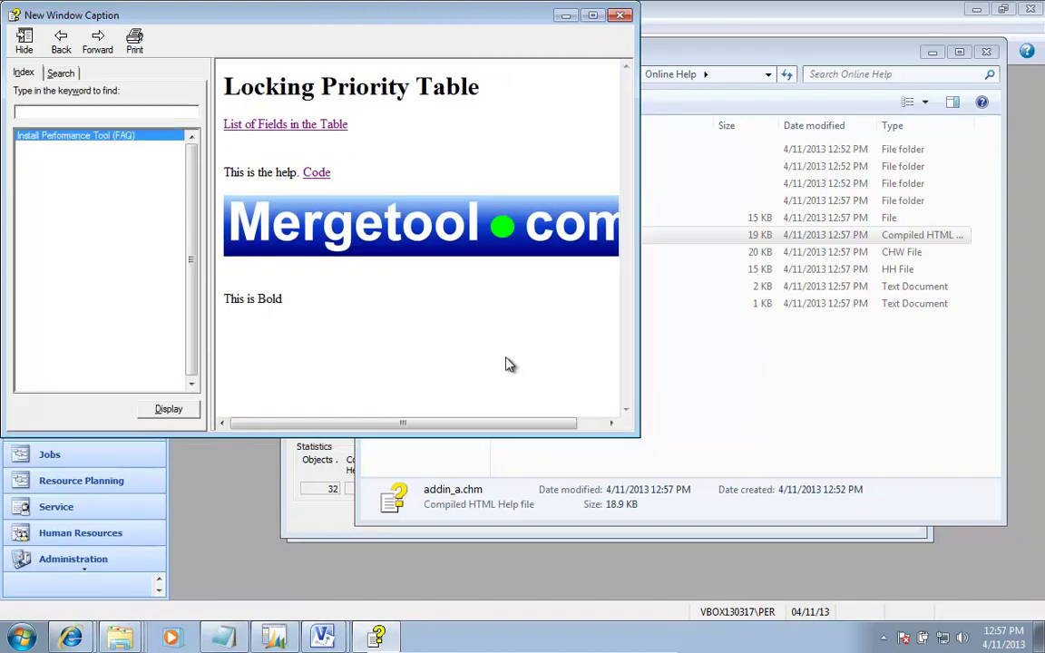
pyautogui.doubleClick(80, 134)
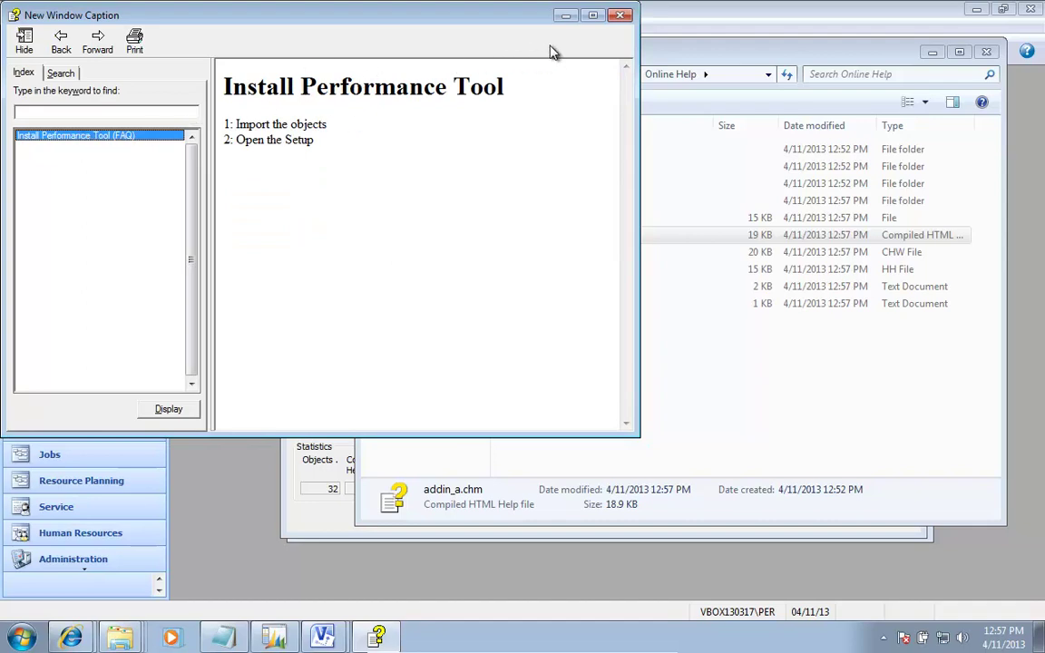
pyautogui.click(623, 15)
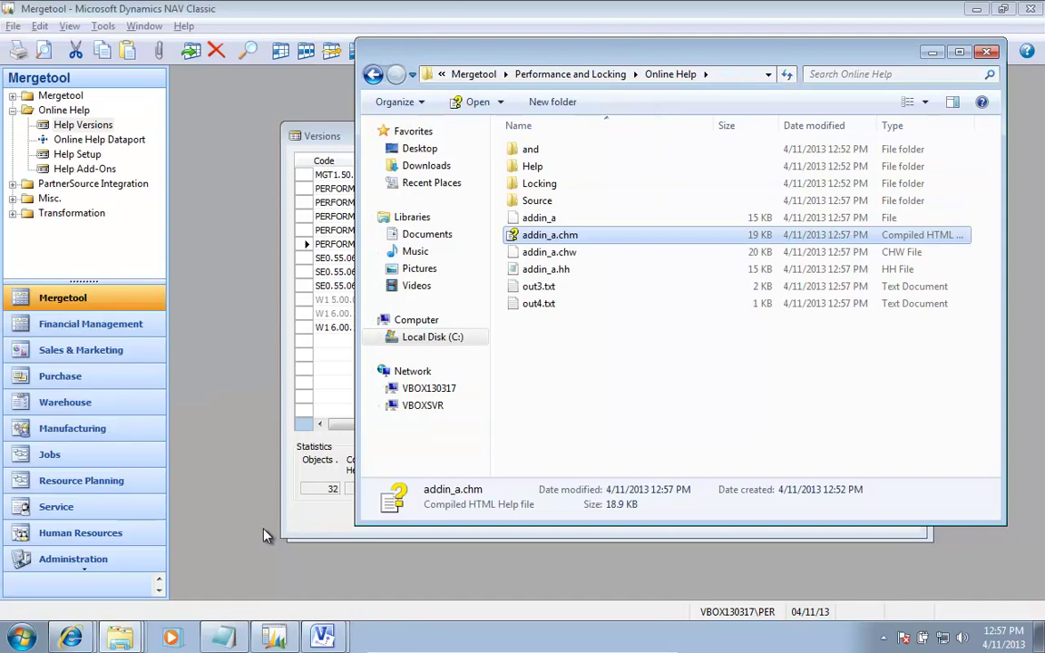
pyautogui.click(241, 538)
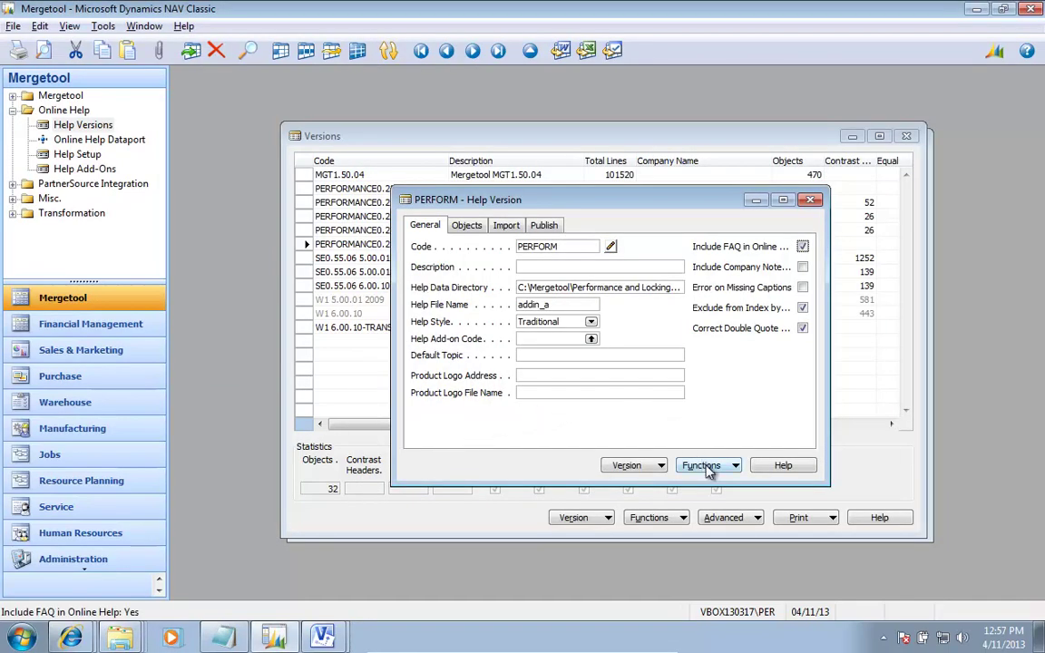
# - Open the Locking Priority table's help token in Word and correct the opening bold tag to ~!b!~
pyautogui.click(625, 465)
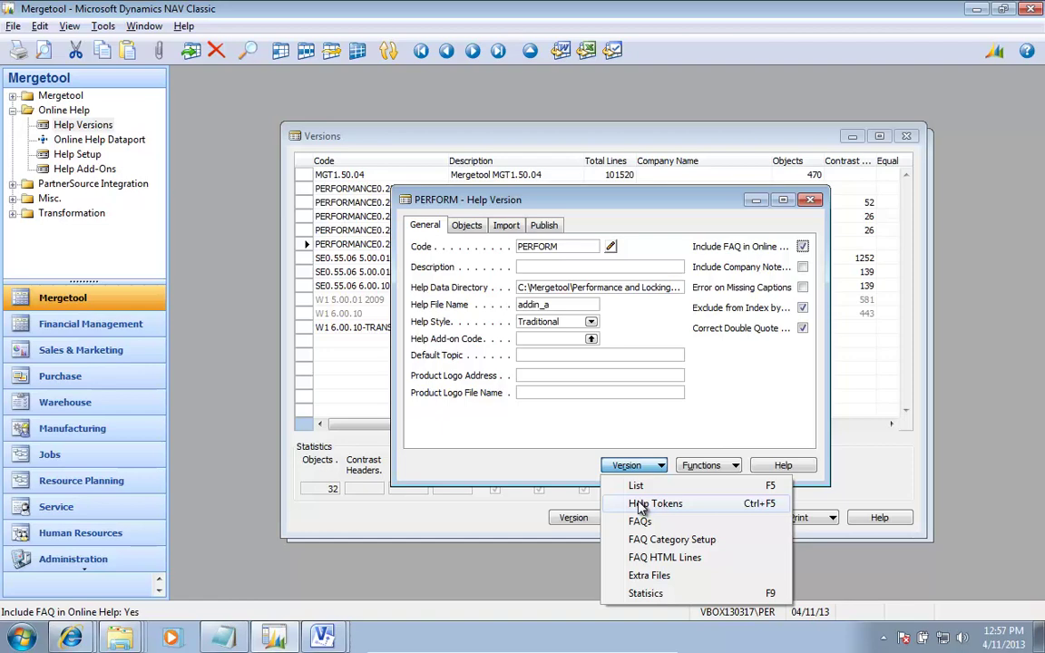
pyautogui.click(643, 504)
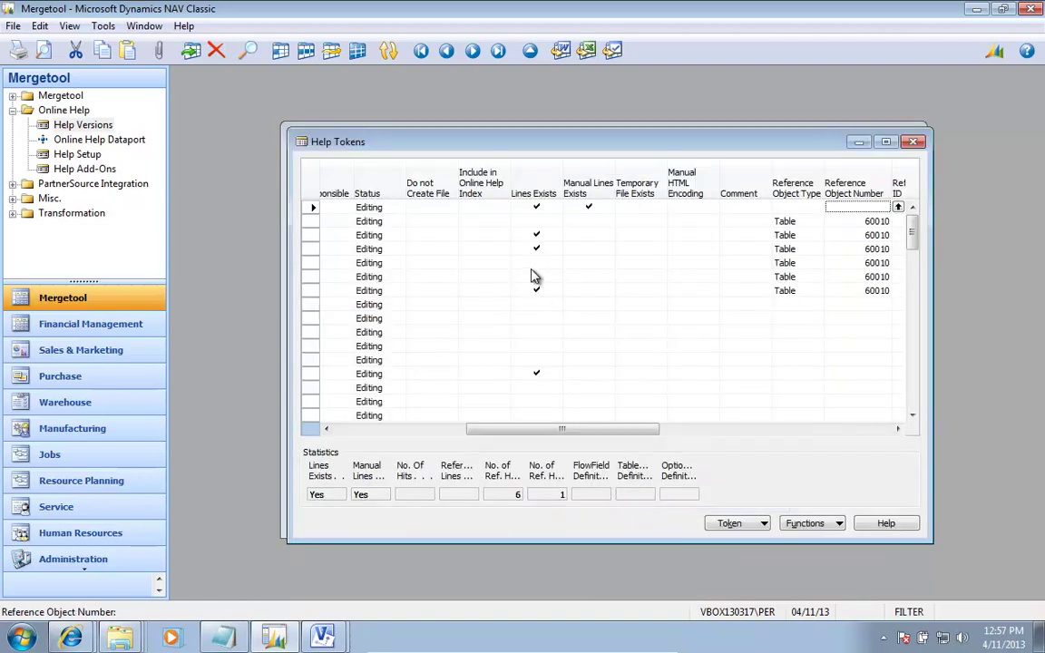
pyautogui.hotkey('shift', 'F5')
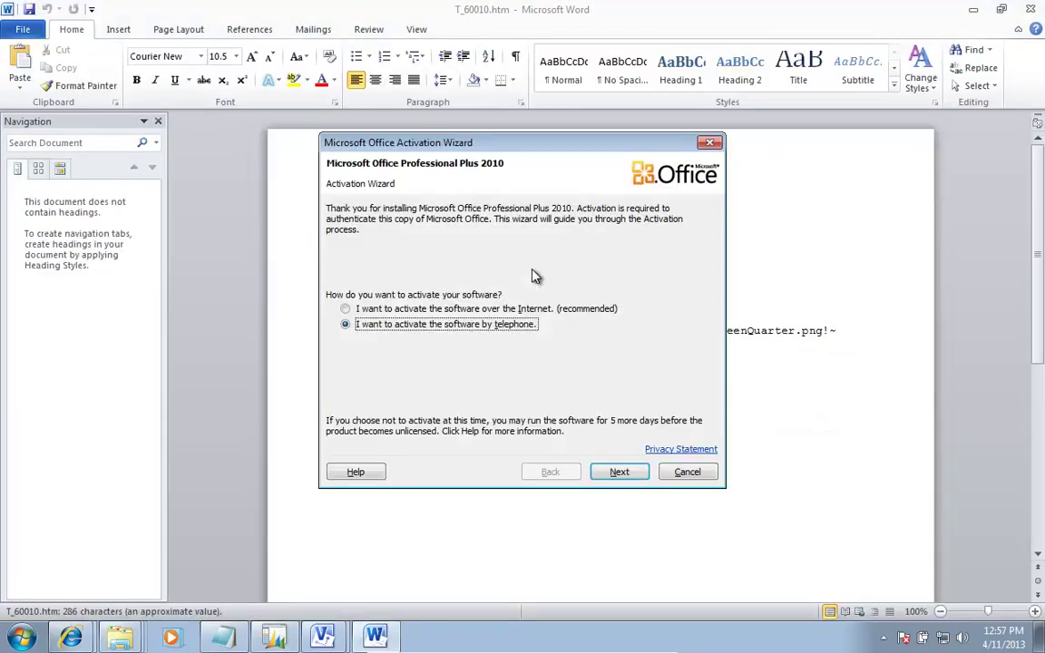
pyautogui.press('Escape')
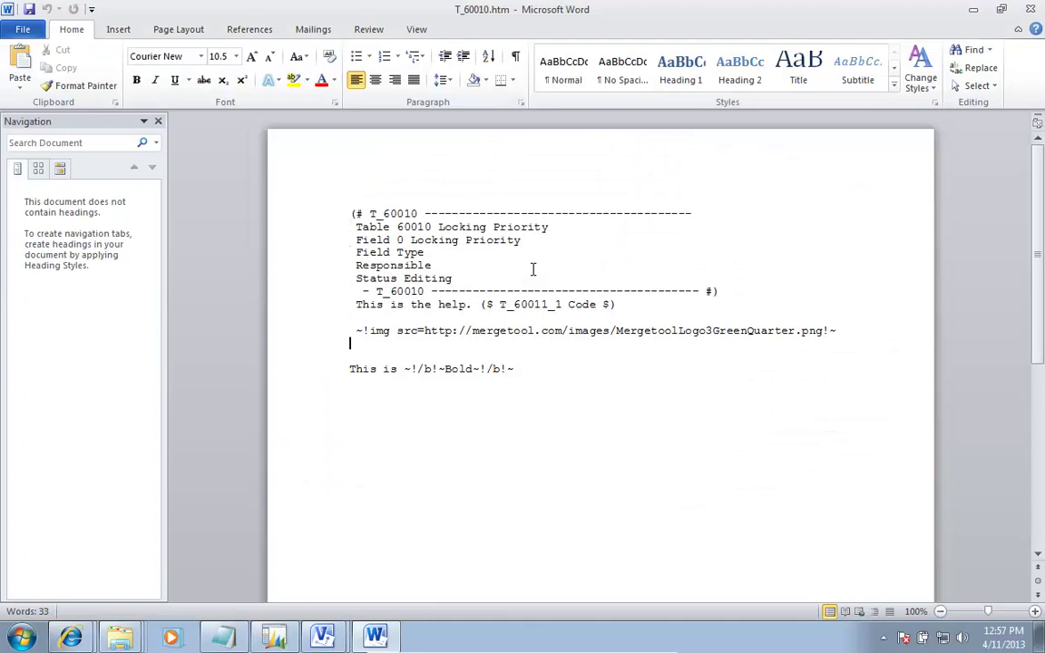
pyautogui.press('Right')
pyautogui.press('Right')
pyautogui.press('Right')
pyautogui.press('BackSpace')
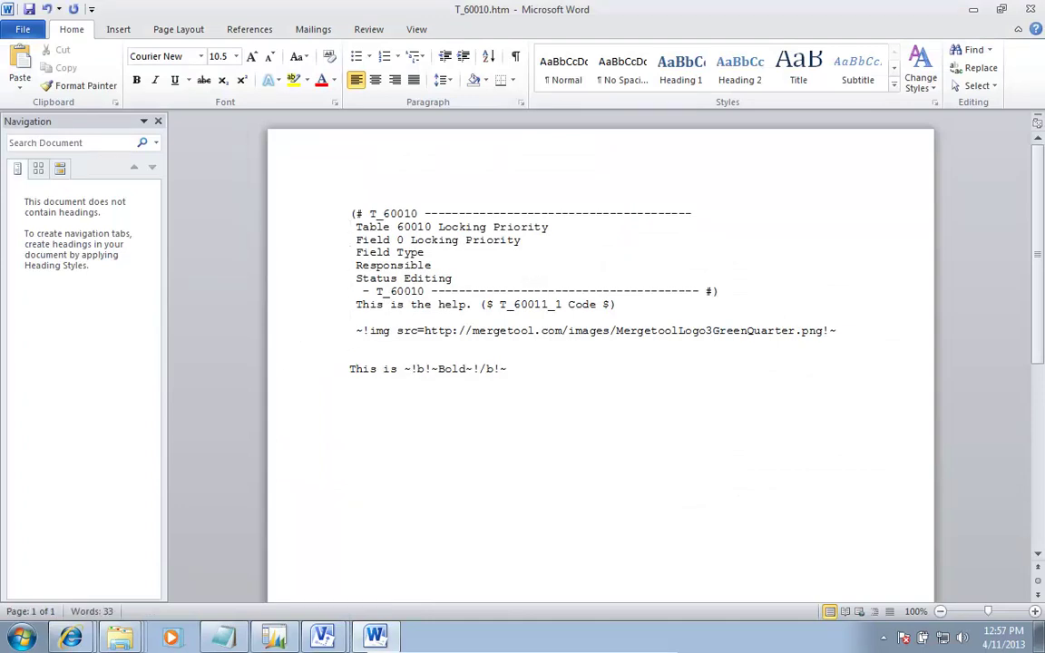
# - Try to add the token reference ($ T_36_1 $) below the bold line, saving T_60010.htm and declining to continue editing
pyautogui.press('Return')
pyautogui.press('Return')
pyautogui.write('($ T_36 $)')
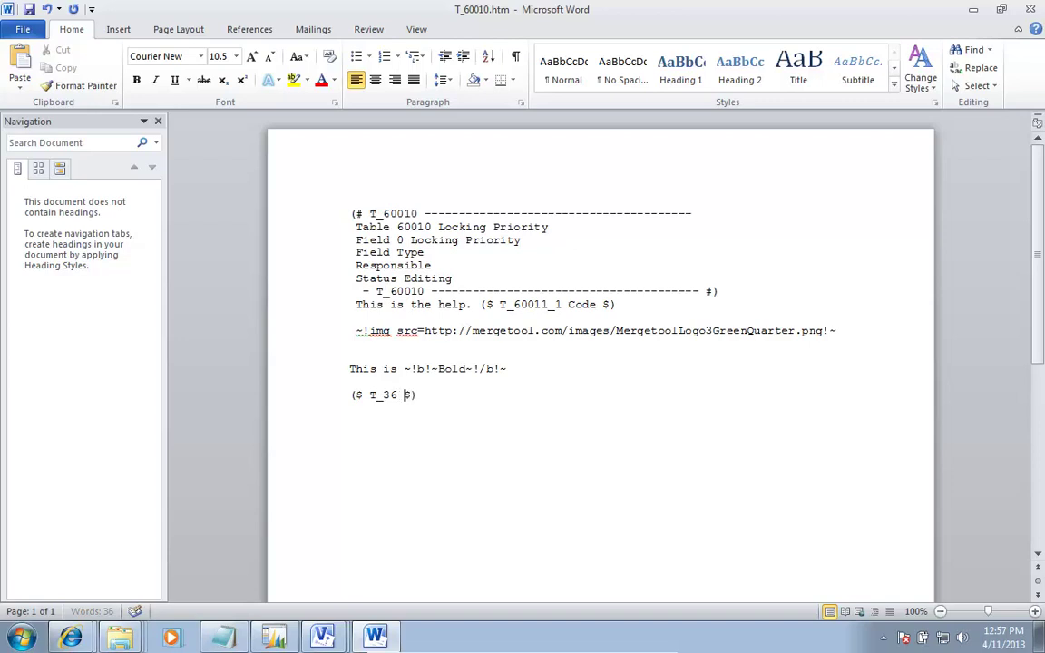
pyautogui.click(397, 395)
pyautogui.write('_1 $')
pyautogui.hotkey('alt', 'F4')
pyautogui.press('Return')
pyautogui.press('Return')
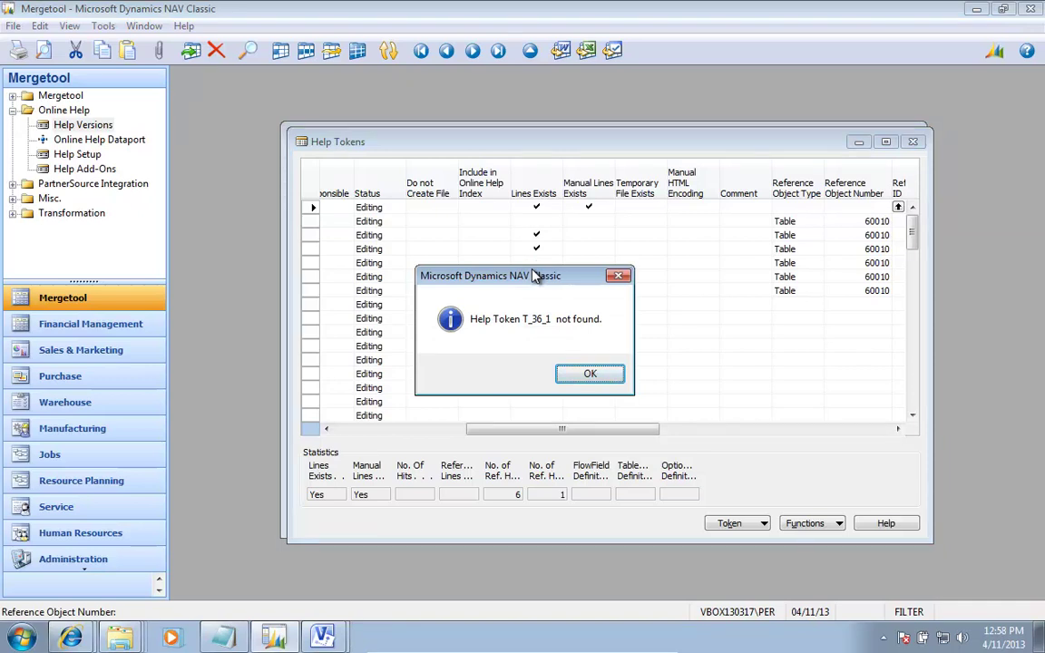
pyautogui.press('Return')
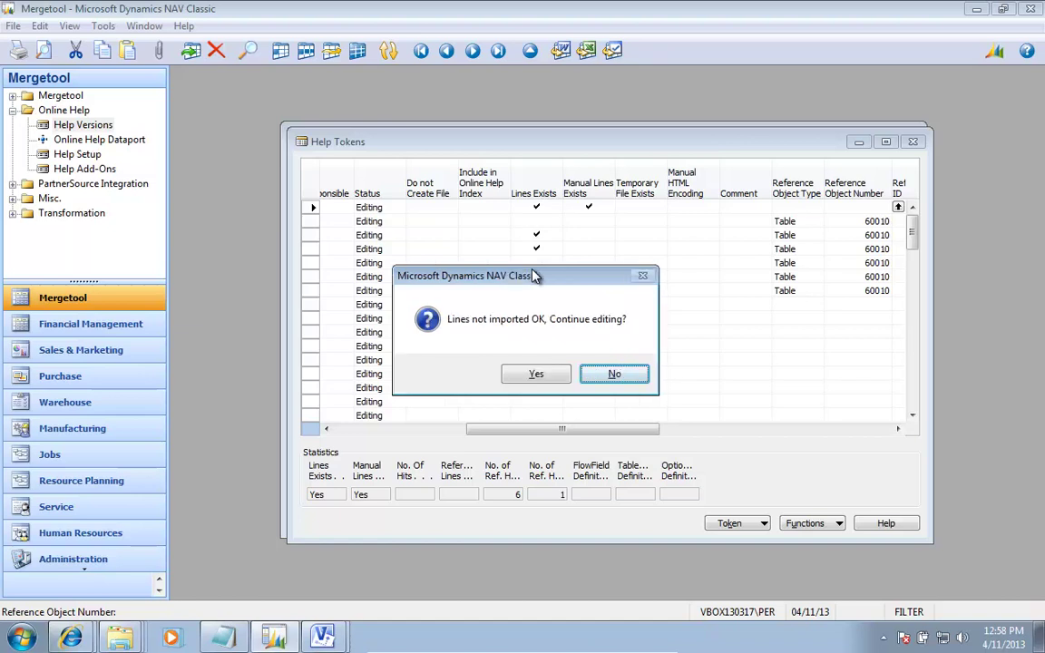
pyautogui.press('Return')
pyautogui.press('Return')
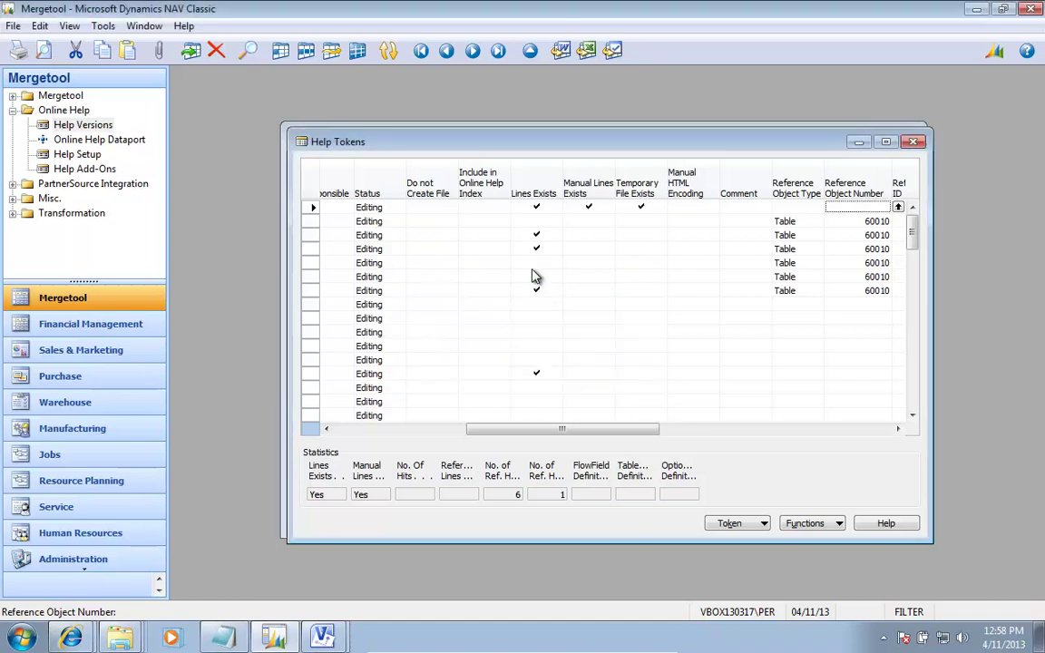
# - Examine the object type, object number and sub ID columns of the help tokens, and close the list
pyautogui.press('Left')
pyautogui.press('Left')
pyautogui.press('Left')
pyautogui.press('Left')
pyautogui.press('Left')
pyautogui.press('Left')
pyautogui.press('Left')
pyautogui.press('Left')
pyautogui.press('Left')
pyautogui.press('Left')
pyautogui.press('Left')
pyautogui.press('Left')
pyautogui.press('Left')
pyautogui.press('Left')
pyautogui.press('Left')
pyautogui.press('Right')
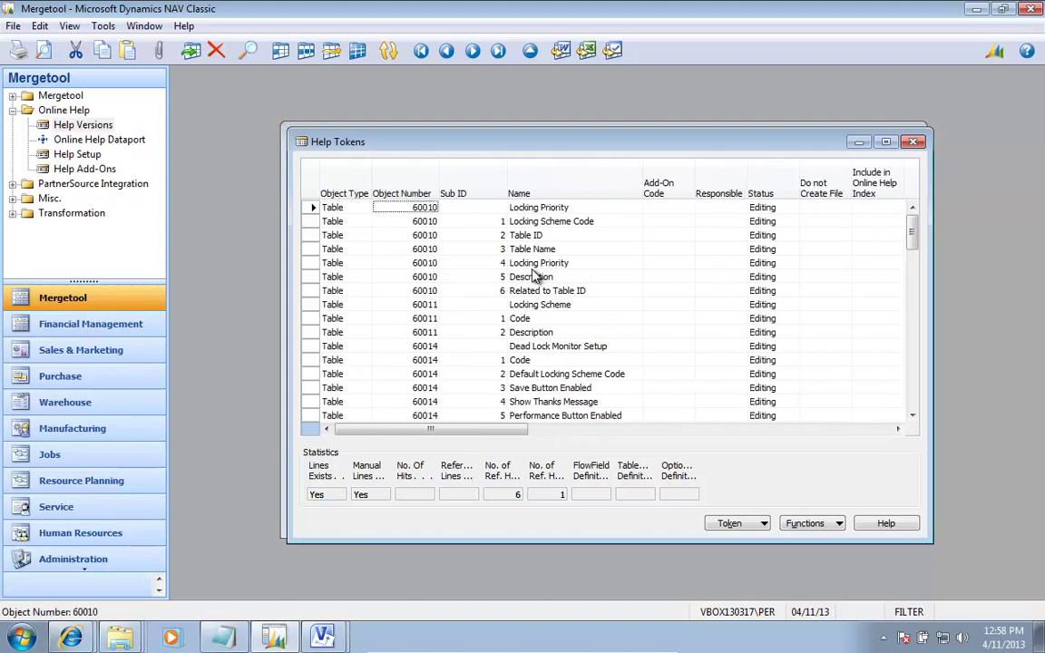
pyautogui.press('Right')
pyautogui.press('Right')
pyautogui.press('Left')
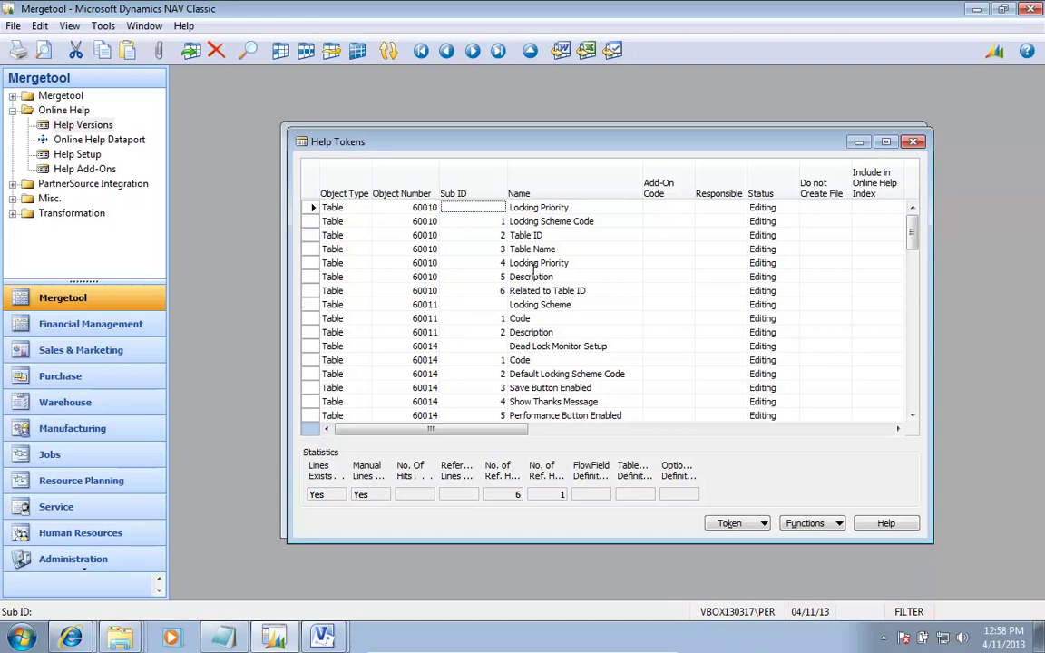
pyautogui.press('Escape')
# - Create a new help version with the code W1 BASE
pyautogui.press('F3')
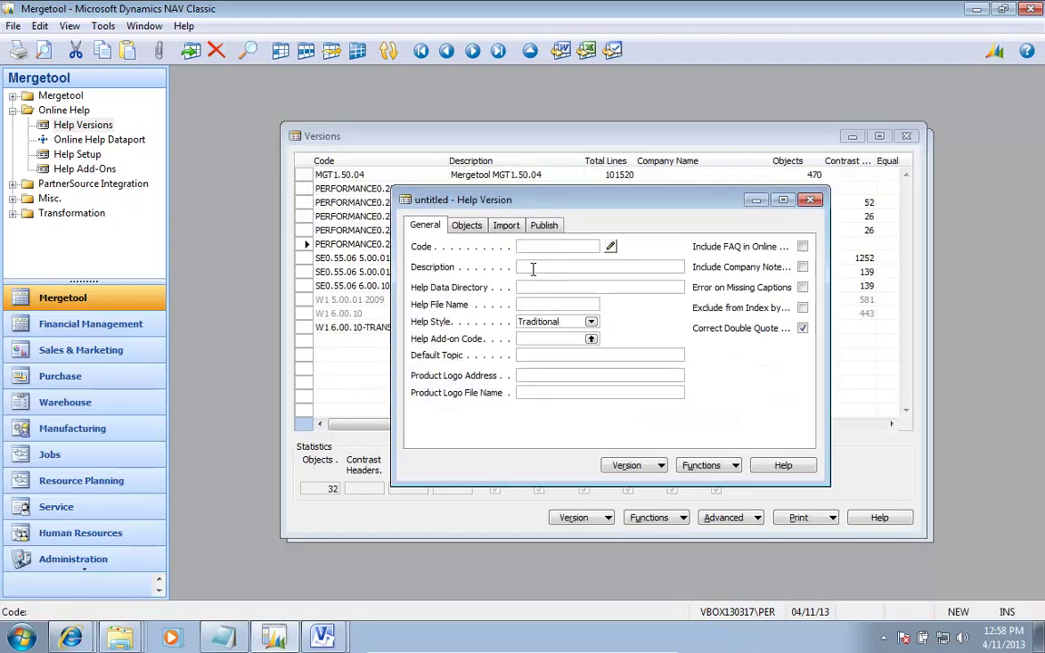
pyautogui.write('w1 base')
pyautogui.press('Tab')
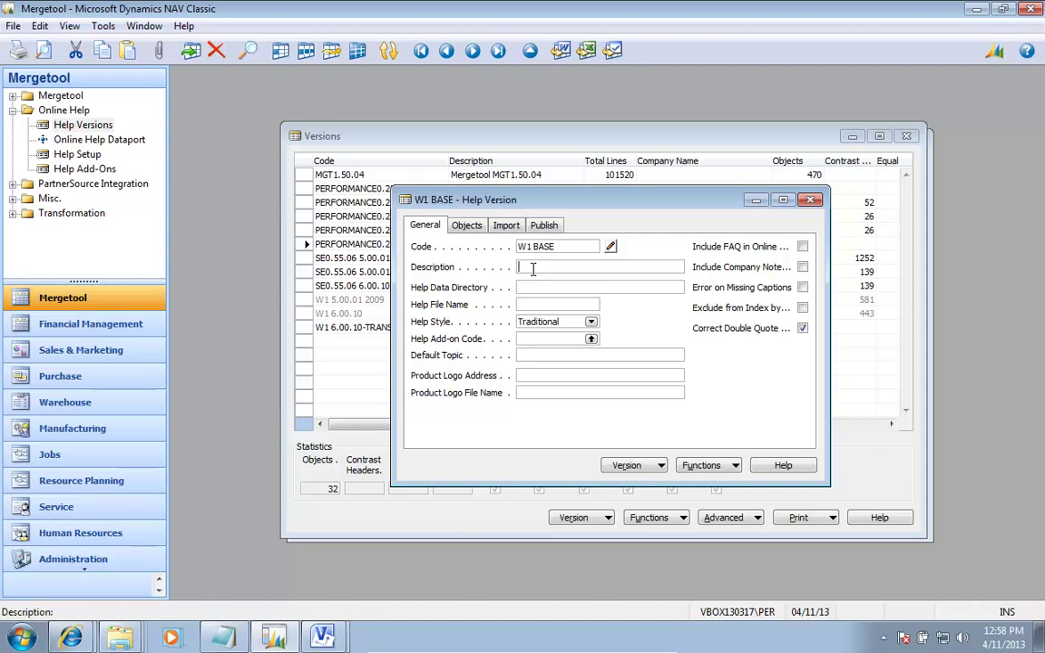
# - Select W1 6.00.10 as the W1 BASE help version's current version code
pyautogui.hotkey('ctrl', 'pagedown')
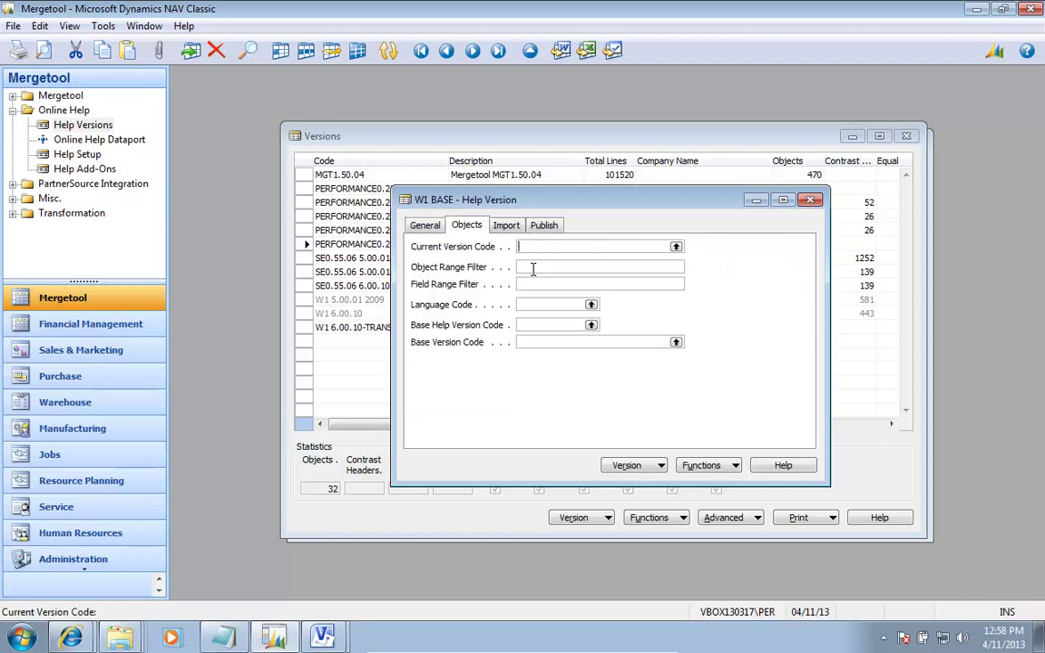
pyautogui.press('F6')
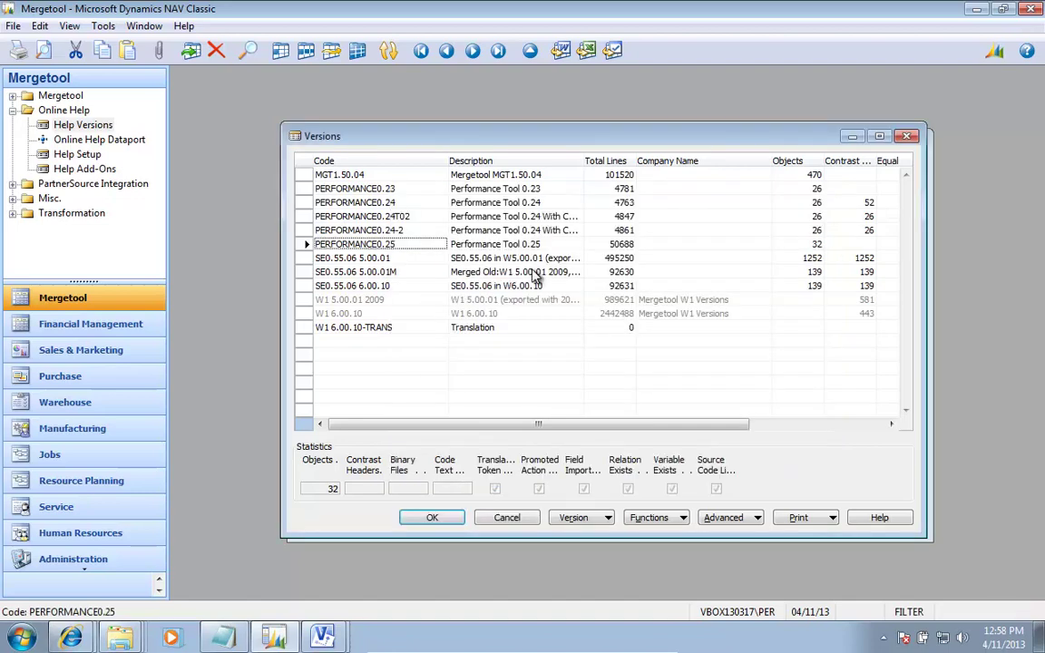
pyautogui.press('Down')
pyautogui.press('Down')
pyautogui.press('Down')
pyautogui.press('Down')
pyautogui.press('Down')
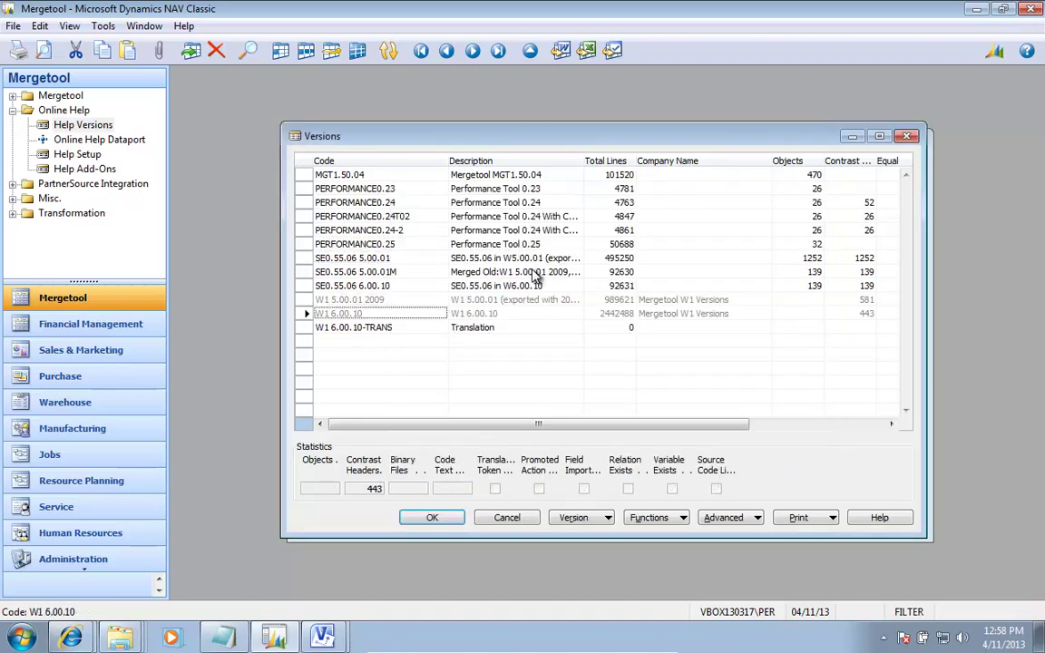
pyautogui.press('Return')
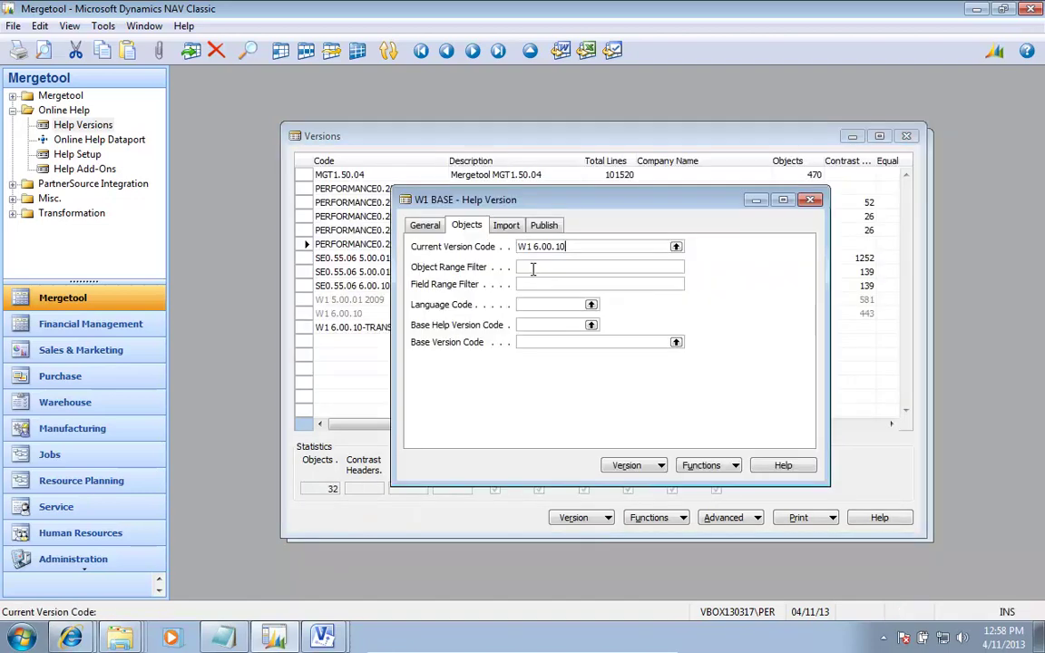
# - Set the object and field range filters to 1..2000000999 and the language code to ENU
pyautogui.click(533, 268)
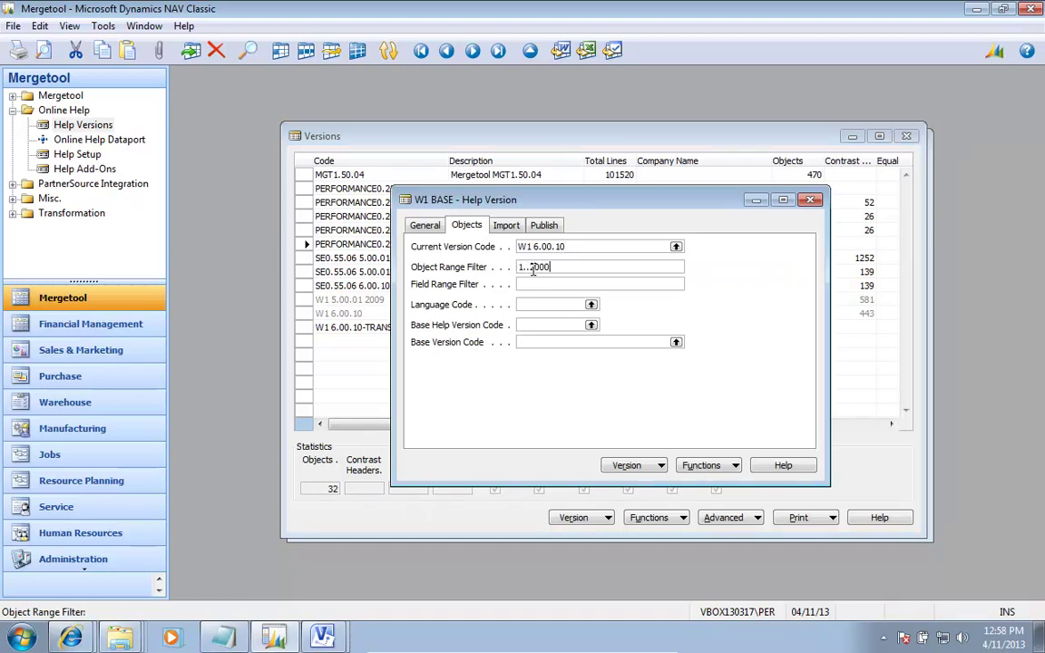
pyautogui.write('1..2000000')
pyautogui.press('Tab')
pyautogui.hotkey('shift', 'Tab')
pyautogui.hotkey('ctrl', 'c')
pyautogui.press('Tab')
pyautogui.hotkey('ctrl', 'v')
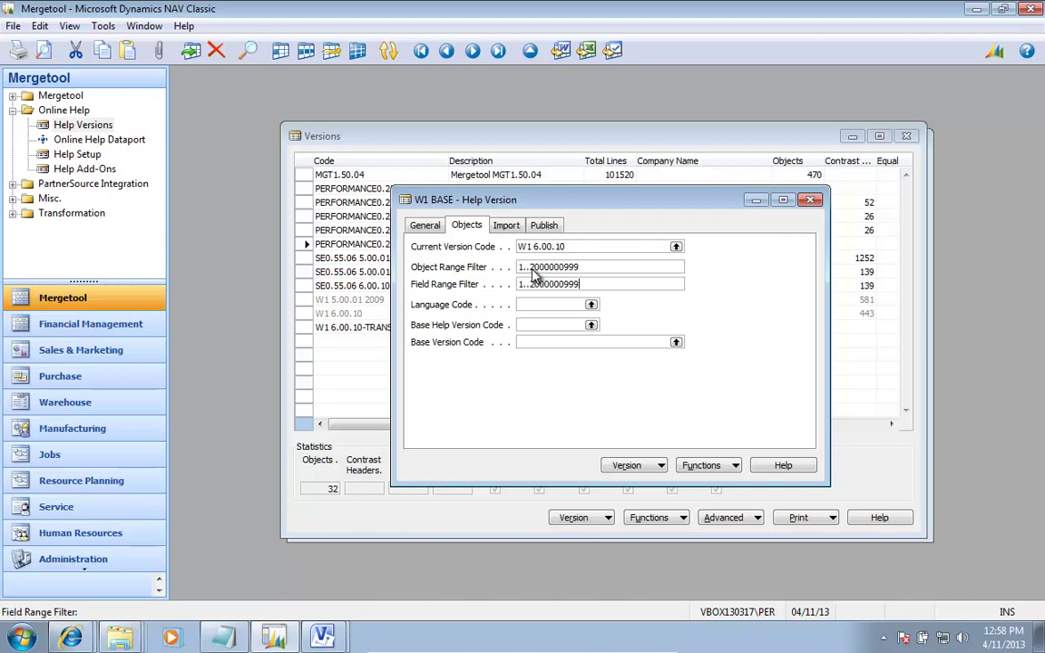
pyautogui.press('Tab')
pyautogui.press('F6')
pyautogui.press('Return')
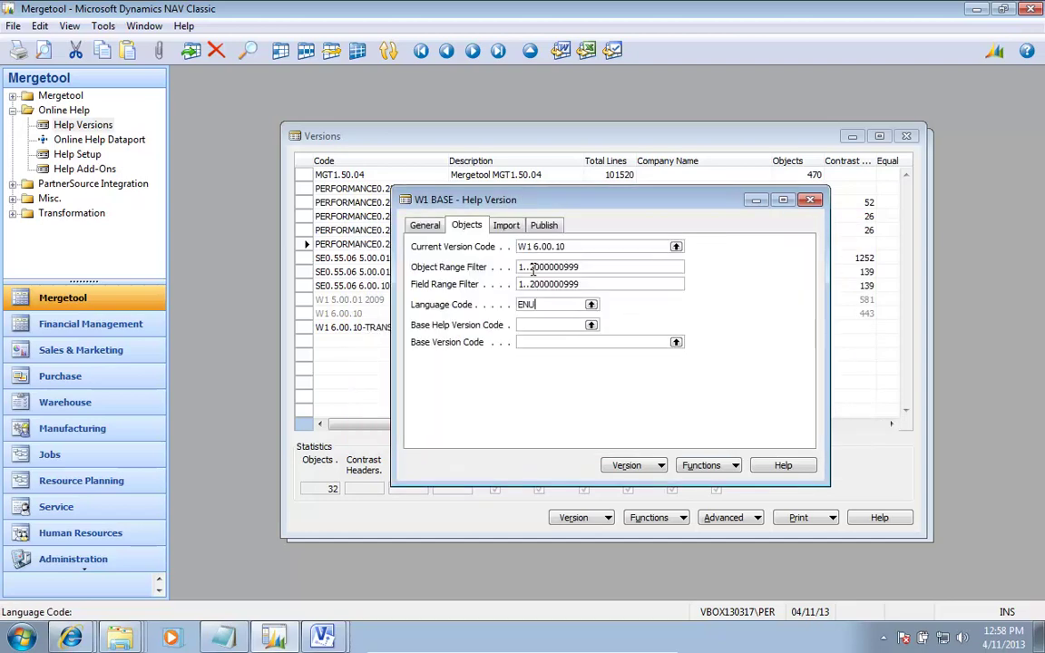
# - Get the help tokens from the objects for the W1 BASE help version
pyautogui.press('Tab')
pyautogui.press('Tab')
pyautogui.hotkey('shift', 'Tab')
pyautogui.hotkey('alt', 'u')
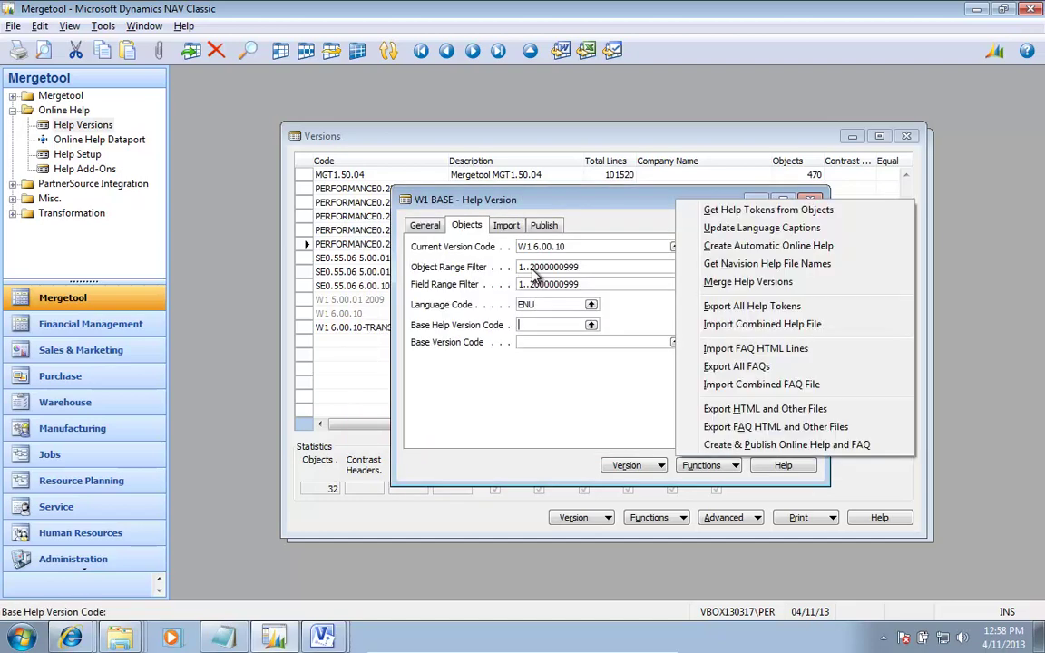
pyautogui.press('Return')
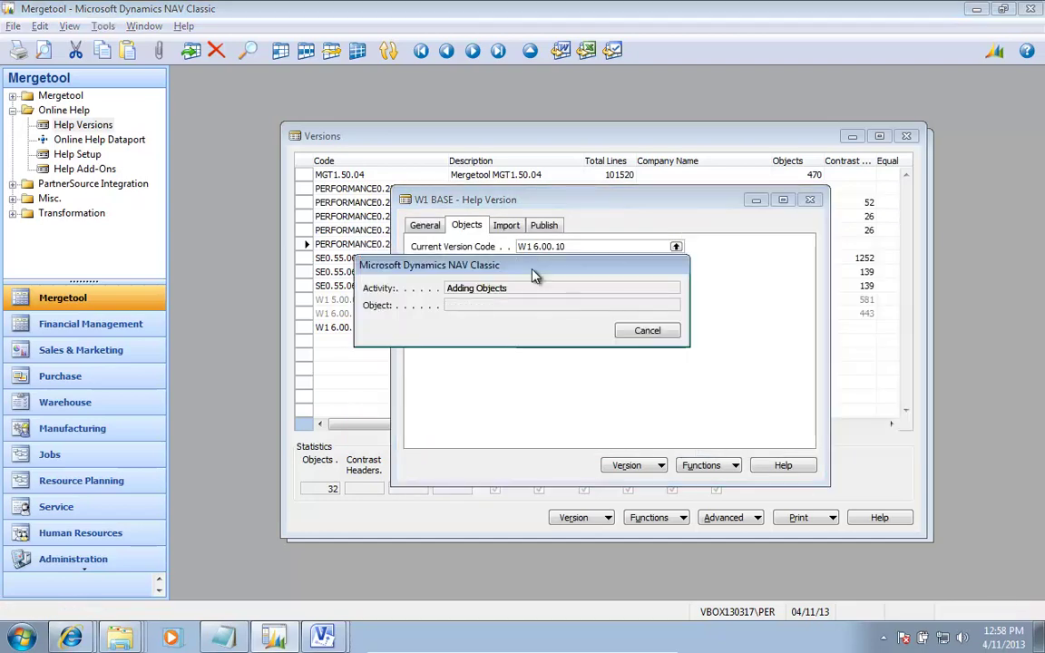
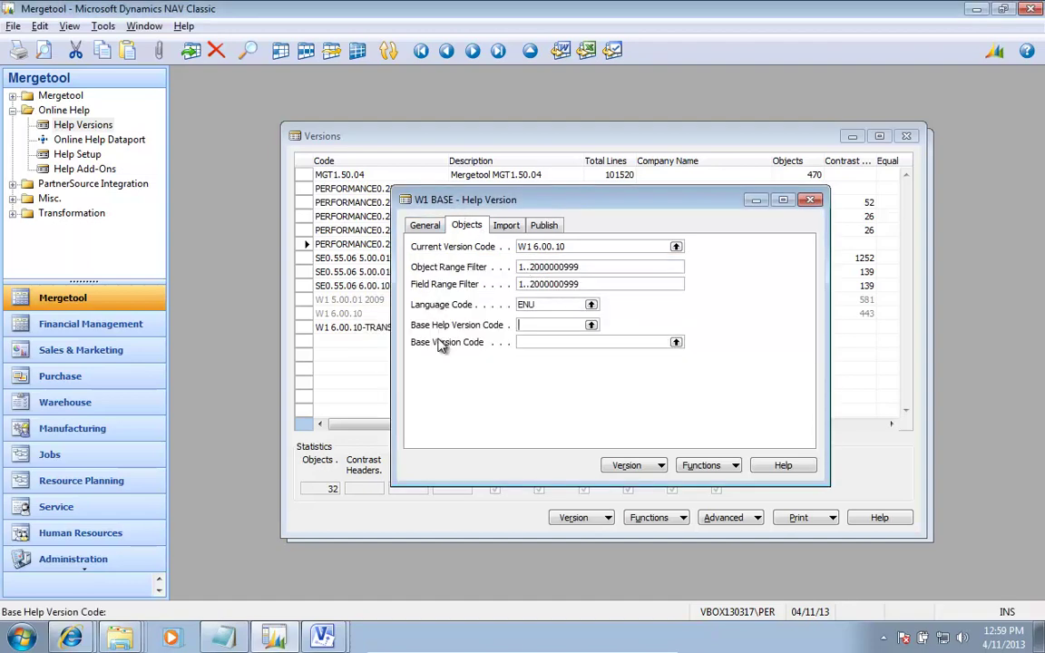
# - Check the help tokens of the W1 BASE version and return to its card
pyautogui.click(634, 466)
pyautogui.click(635, 503)
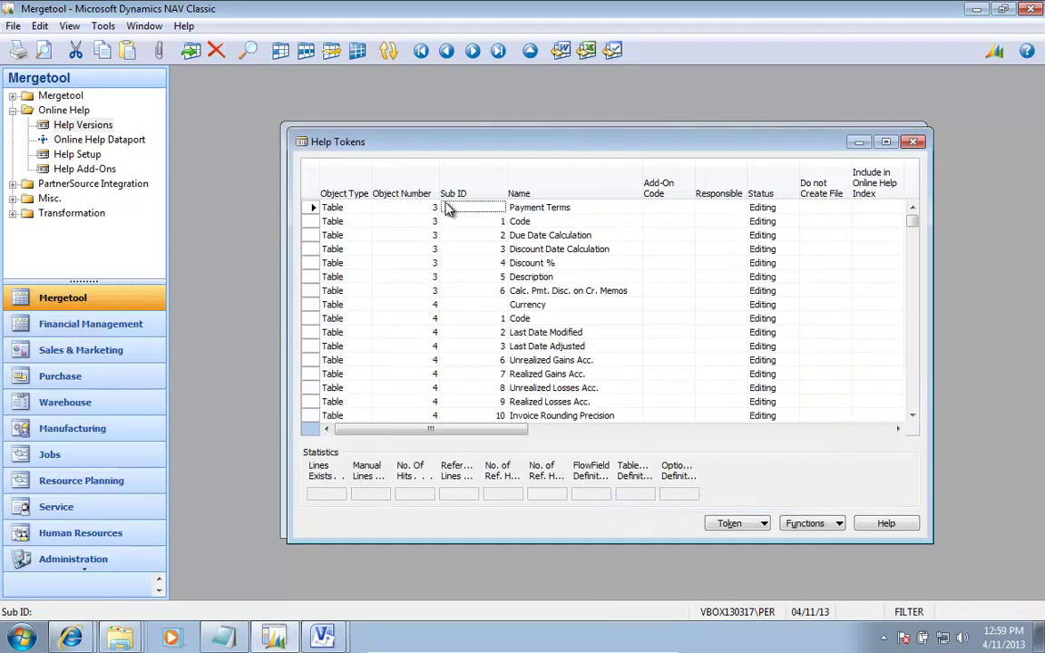
pyautogui.press('Escape')
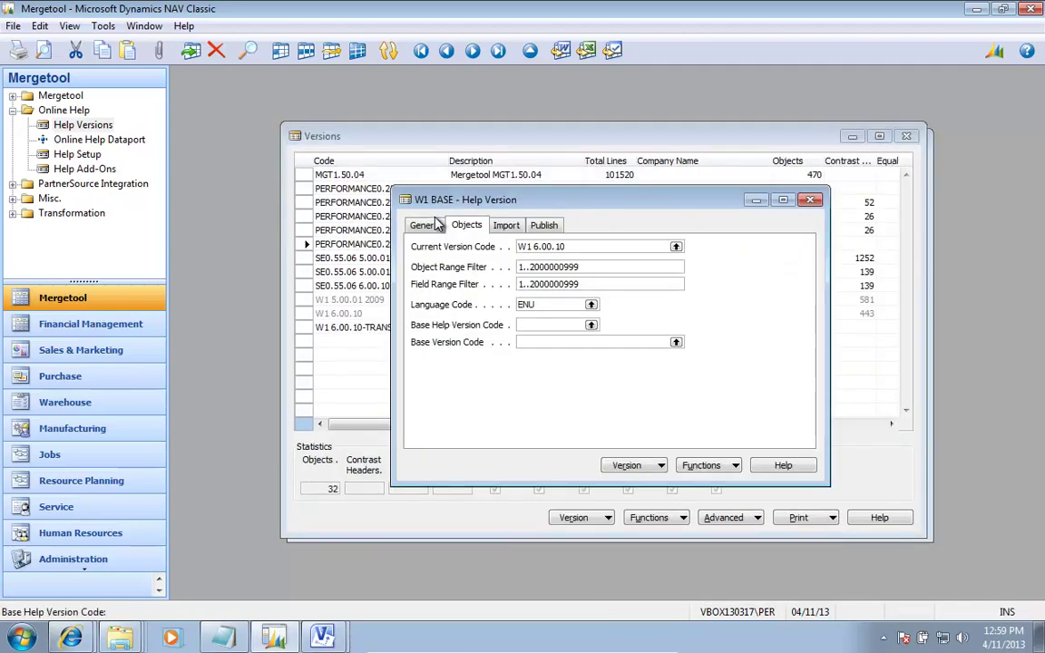
# - Open the existing help file of the PERFORM version's Locking Priority token in Word, review its T_36_1 reference and close it
pyautogui.press('pageup')
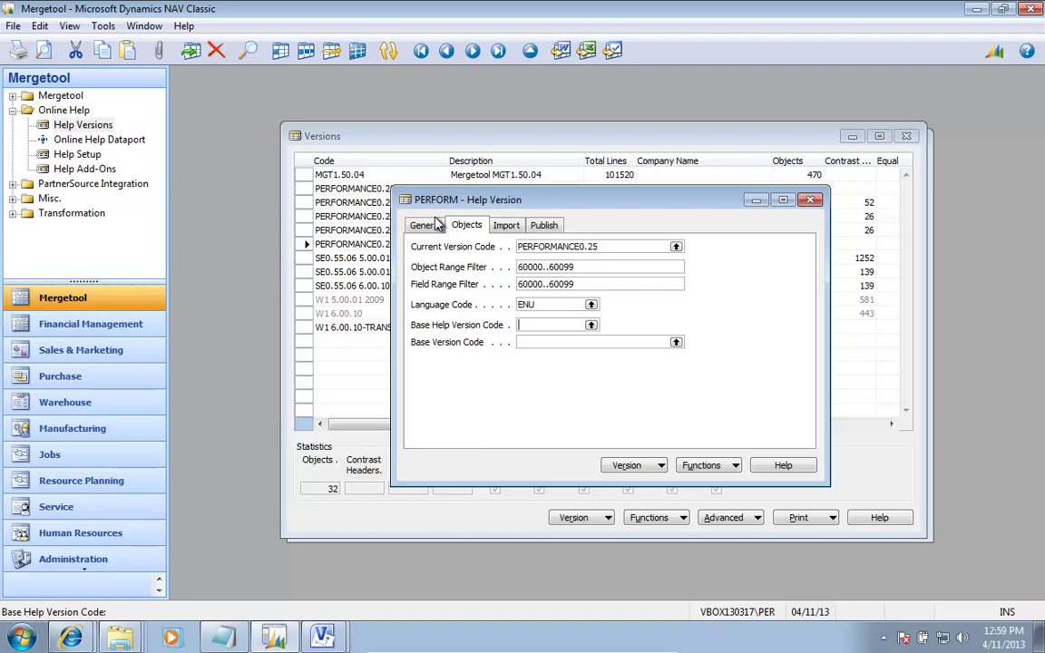
pyautogui.click(626, 465)
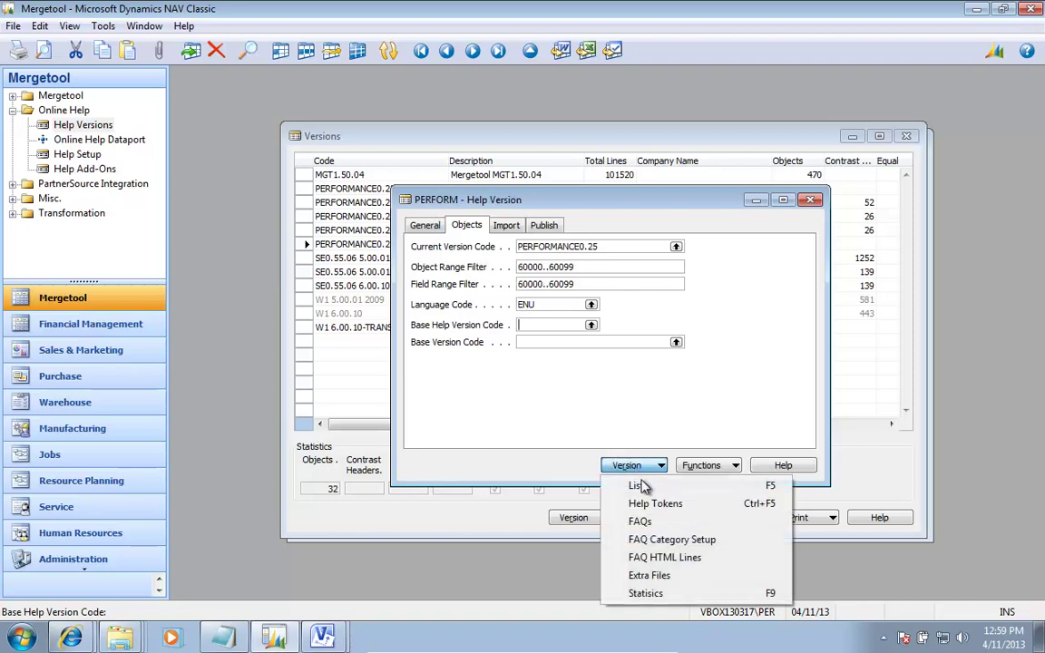
pyautogui.click(651, 504)
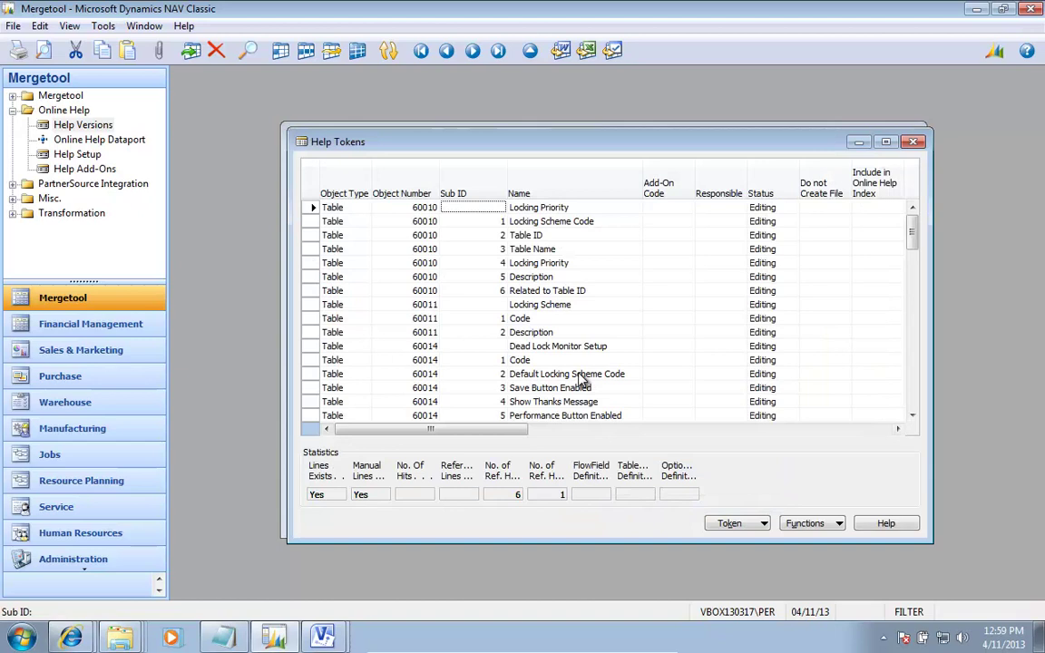
pyautogui.click(808, 523)
pyautogui.click(817, 394)
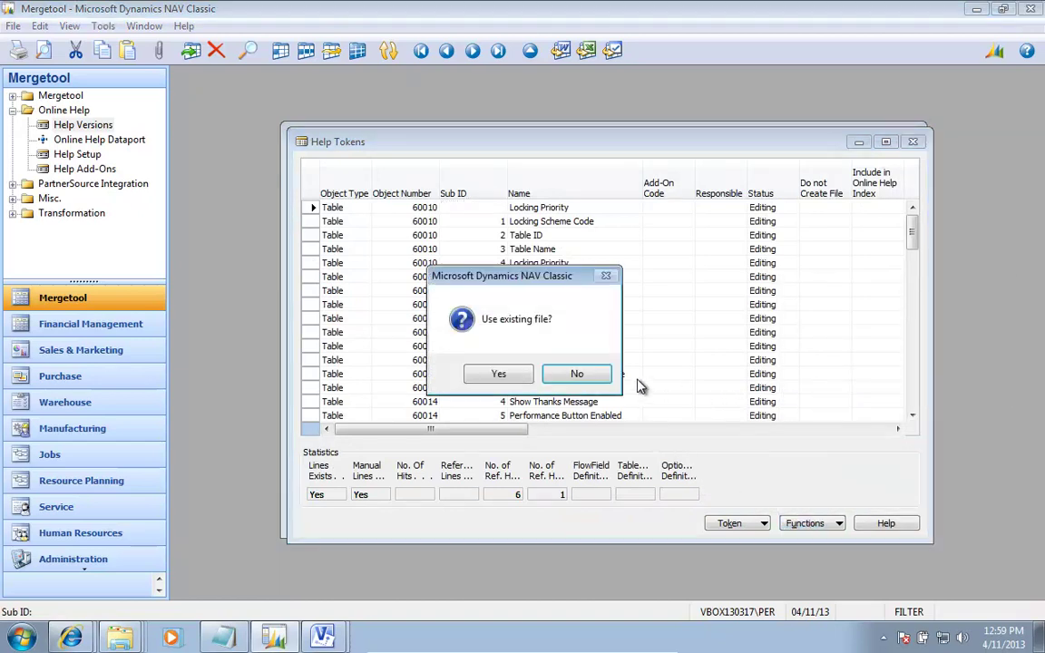
pyautogui.click(481, 377)
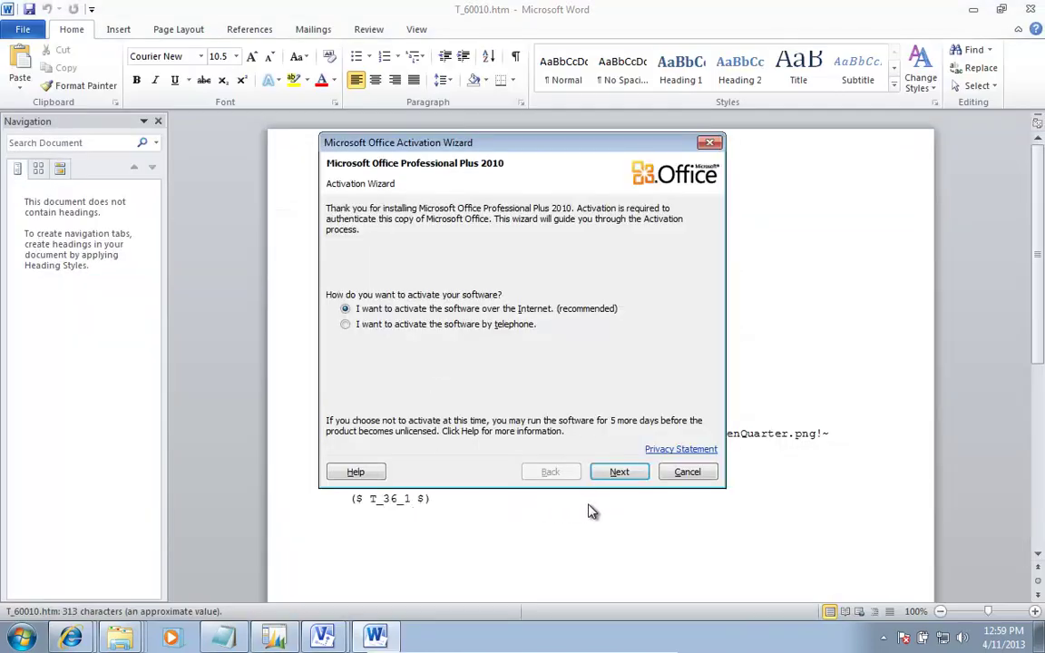
pyautogui.click(687, 472)
pyautogui.click(441, 507)
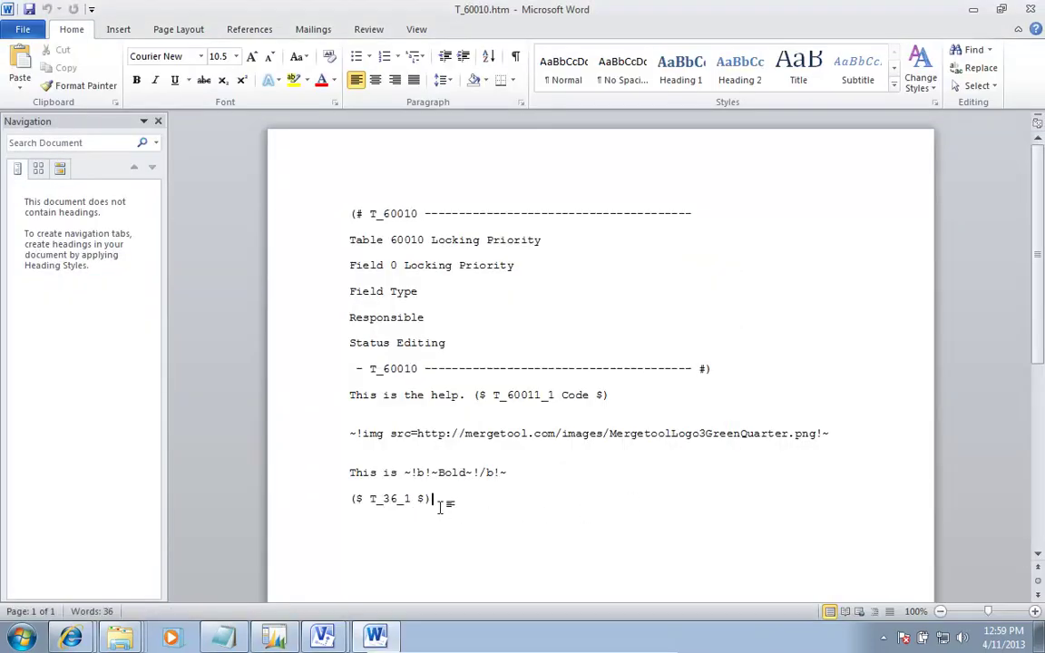
pyautogui.hotkey('alt', 'F4')
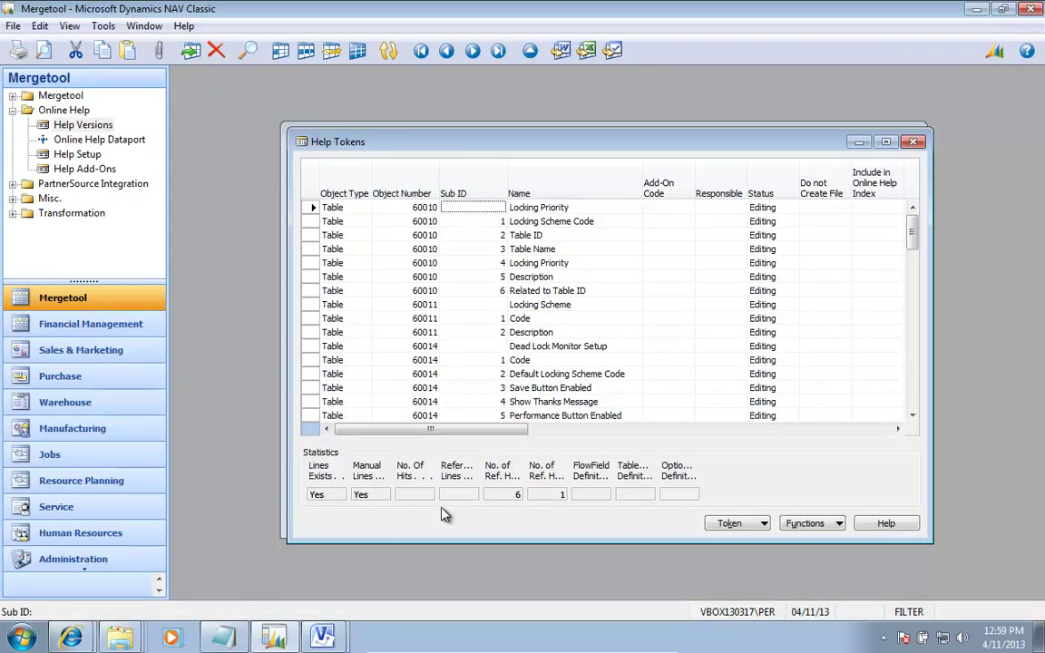
# - Review the text lines and table 36 reference on the Locking Priority token card, and return to the PERFORM help version card
pyautogui.hotkey('shift', 'F5')
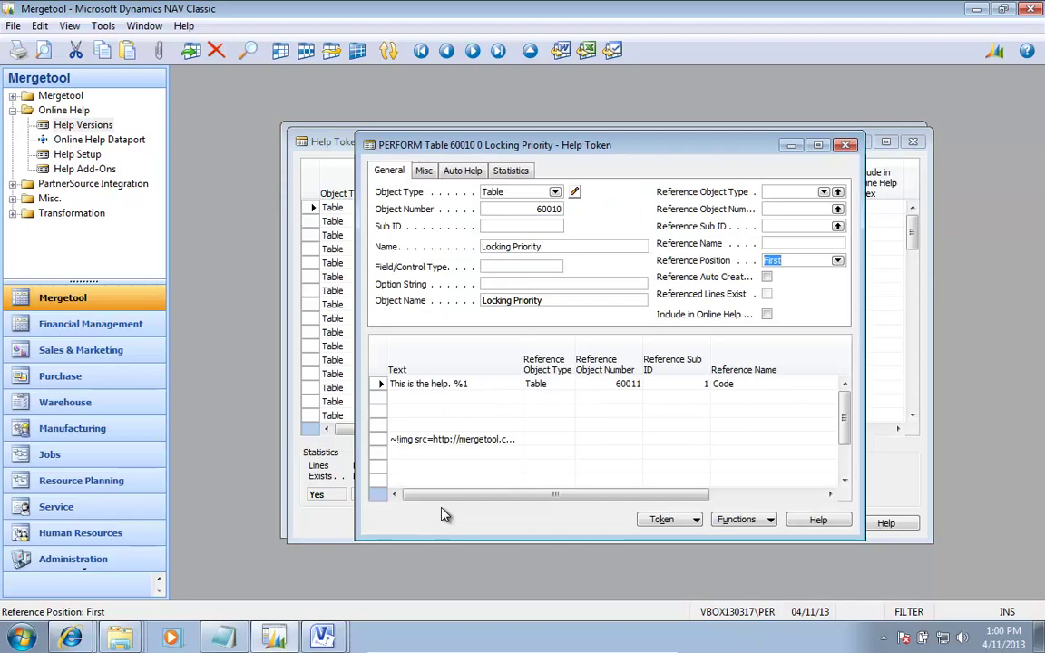
pyautogui.press('Down')
pyautogui.press('Down')
pyautogui.press('Down')
pyautogui.press('Down')
pyautogui.press('Down')
pyautogui.press('Down')
pyautogui.press('Down')
pyautogui.press('Down')
pyautogui.press('Down')
pyautogui.press('Down')
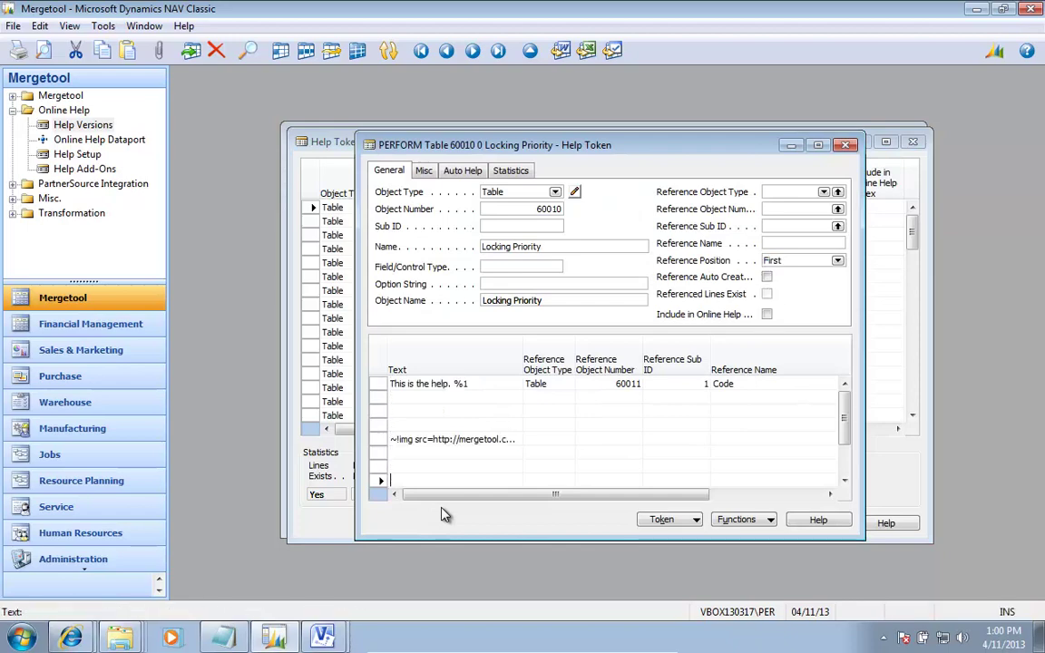
pyautogui.press('Down')
pyautogui.press('Down')
pyautogui.press('Down')
pyautogui.press('Down')
pyautogui.press('Down')
pyautogui.press('Down')
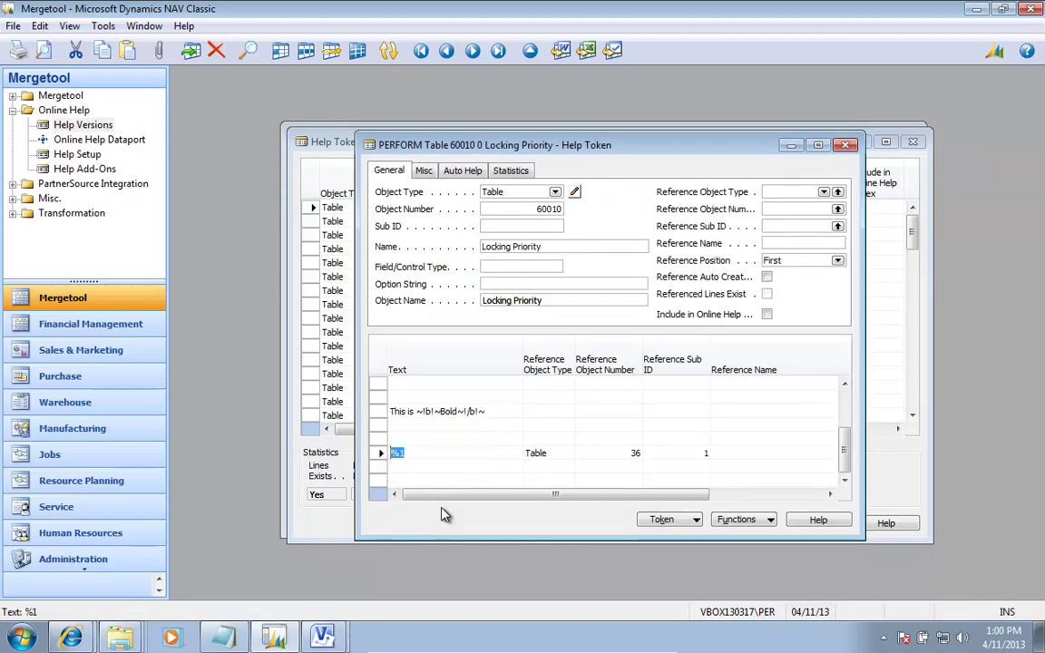
pyautogui.press('Tab')
pyautogui.press('Tab')
pyautogui.press('Tab')
pyautogui.hotkey('shift', 'Tab')
pyautogui.press('Up')
pyautogui.press('Up')
pyautogui.press('Up')
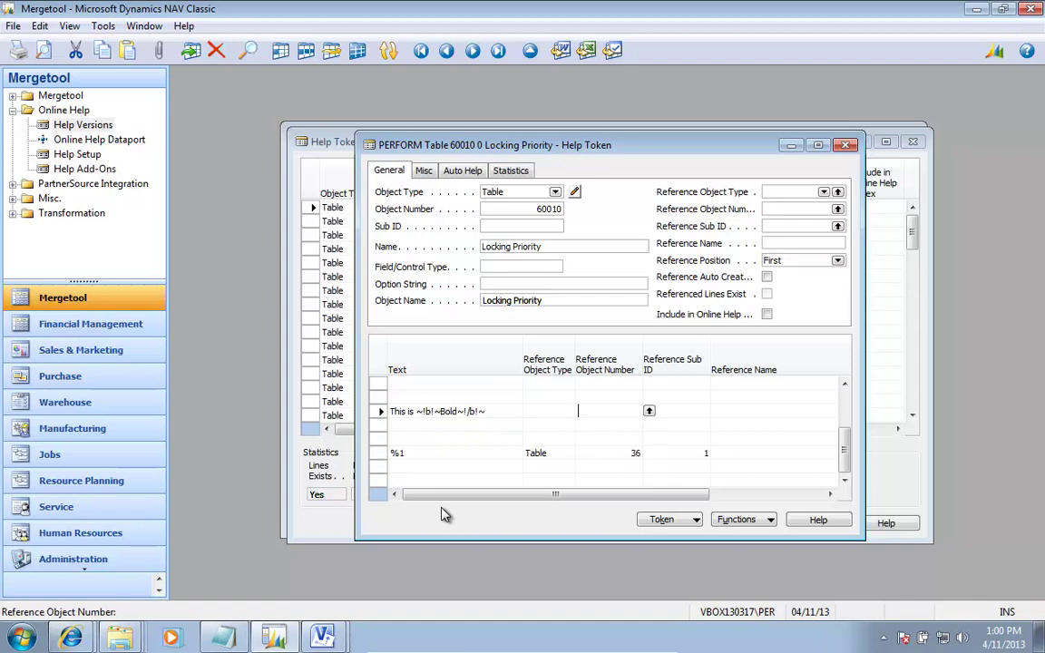
pyautogui.press('Escape')
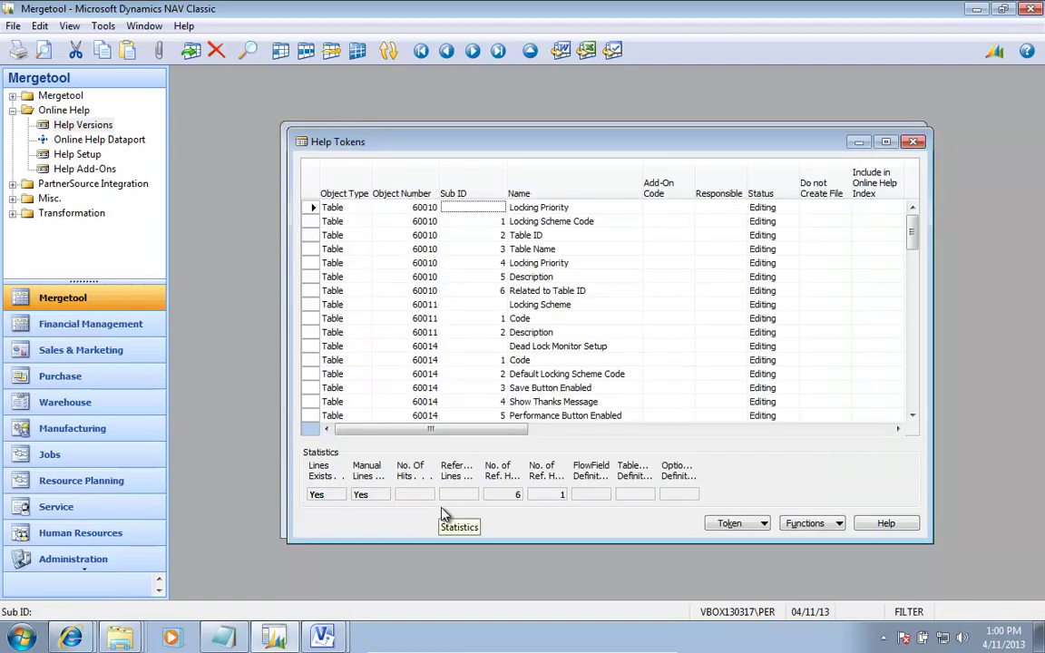
pyautogui.hotkey('shift', 'Tab')
pyautogui.hotkey('shift', 'Tab')
pyautogui.press('Escape')
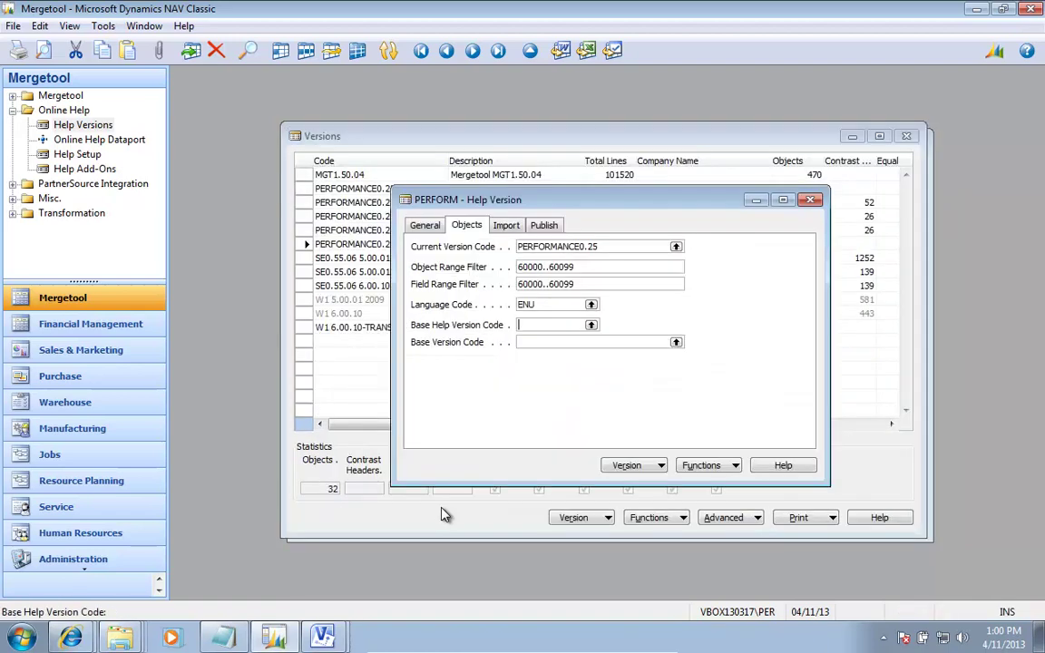
# - Try to export the HTML and other files for the PERFORM help version
pyautogui.click(731, 467)
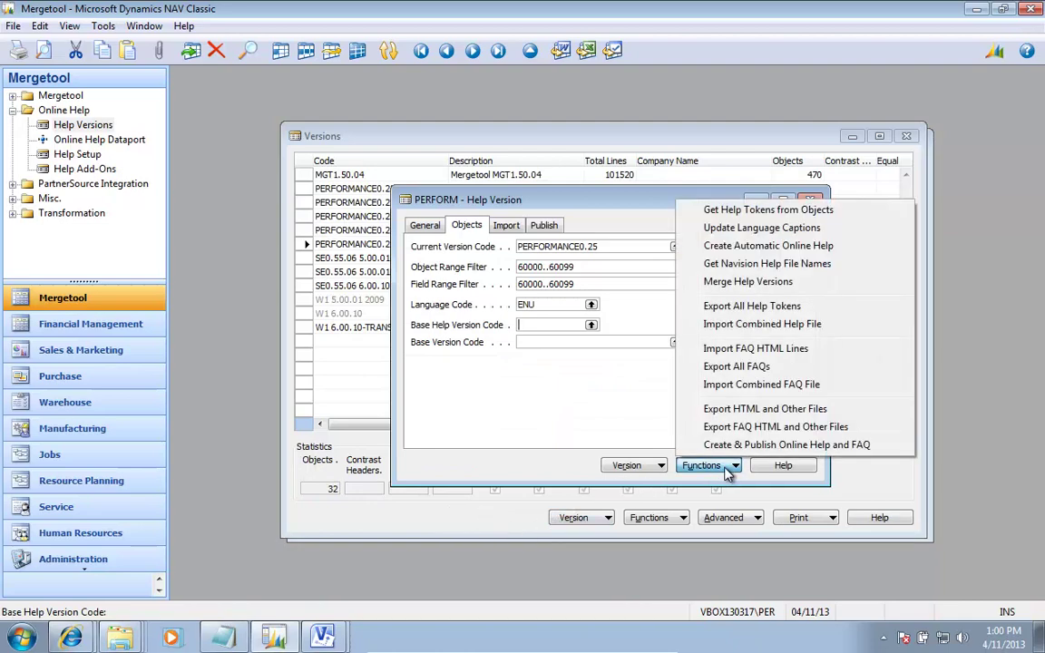
pyautogui.click(753, 401)
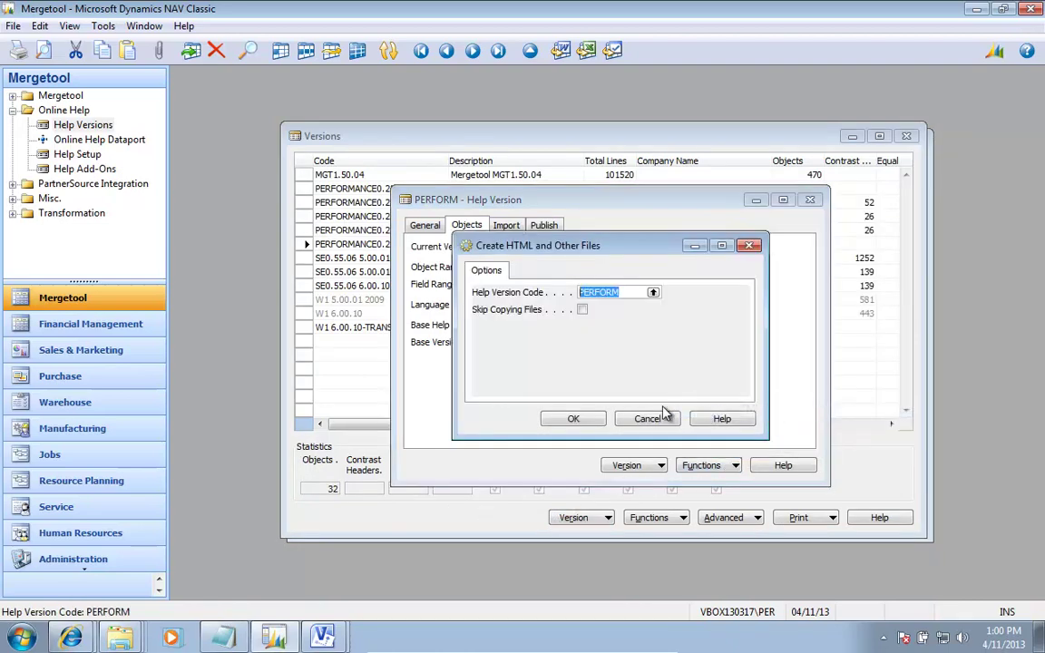
pyautogui.click(573, 418)
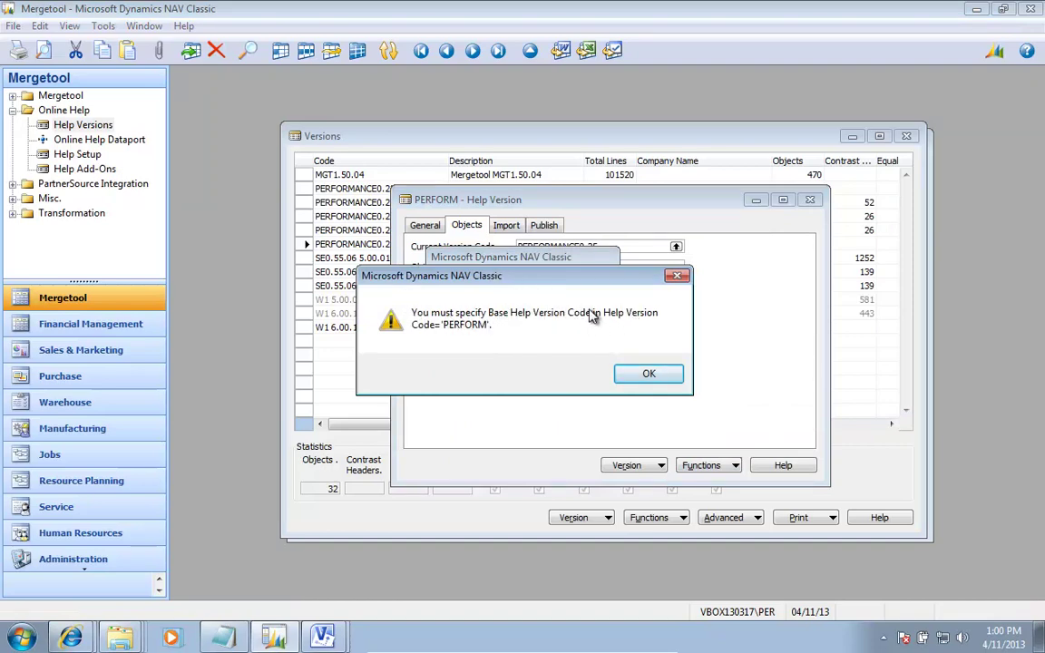
pyautogui.press('Return')
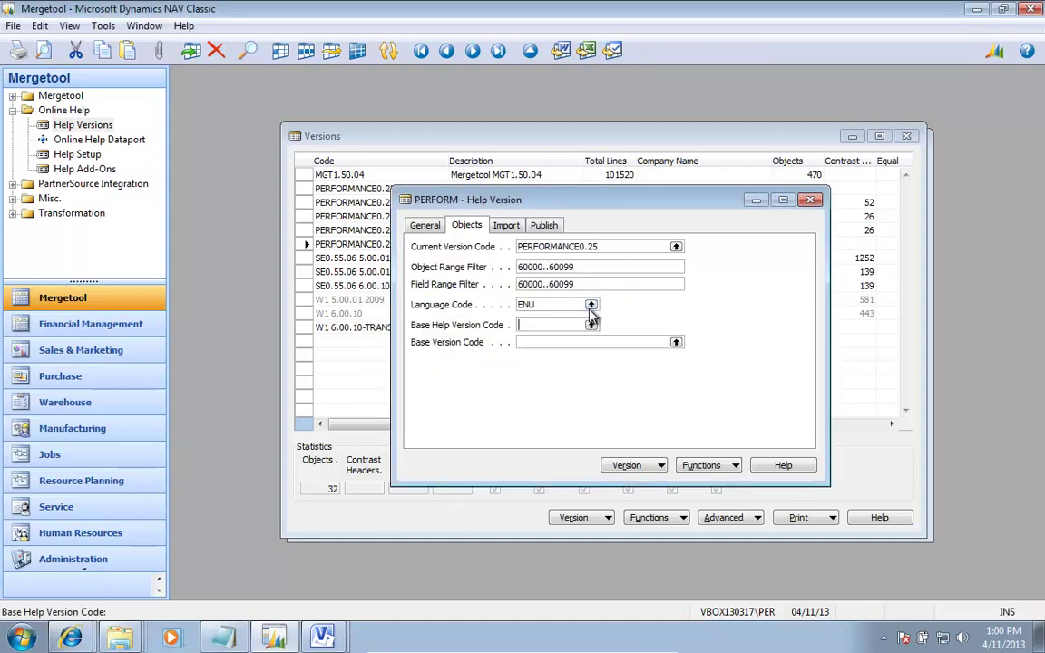
# - Set the PERFORM version's base help version code to W1 BASE and its base version code to W1 6.00.10
pyautogui.click(590, 327)
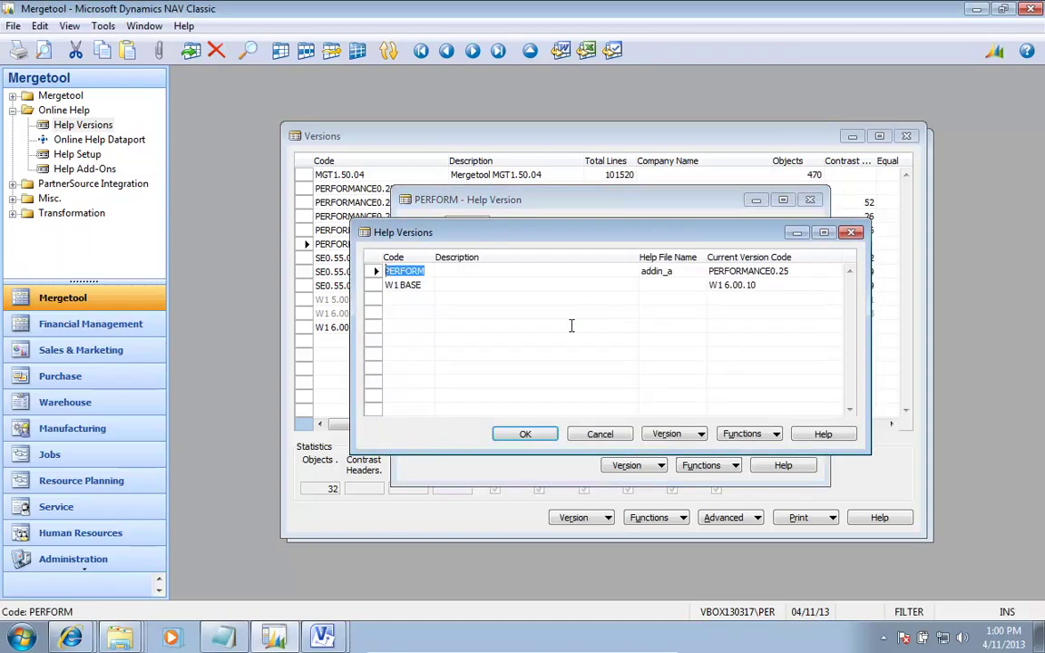
pyautogui.press('Down')
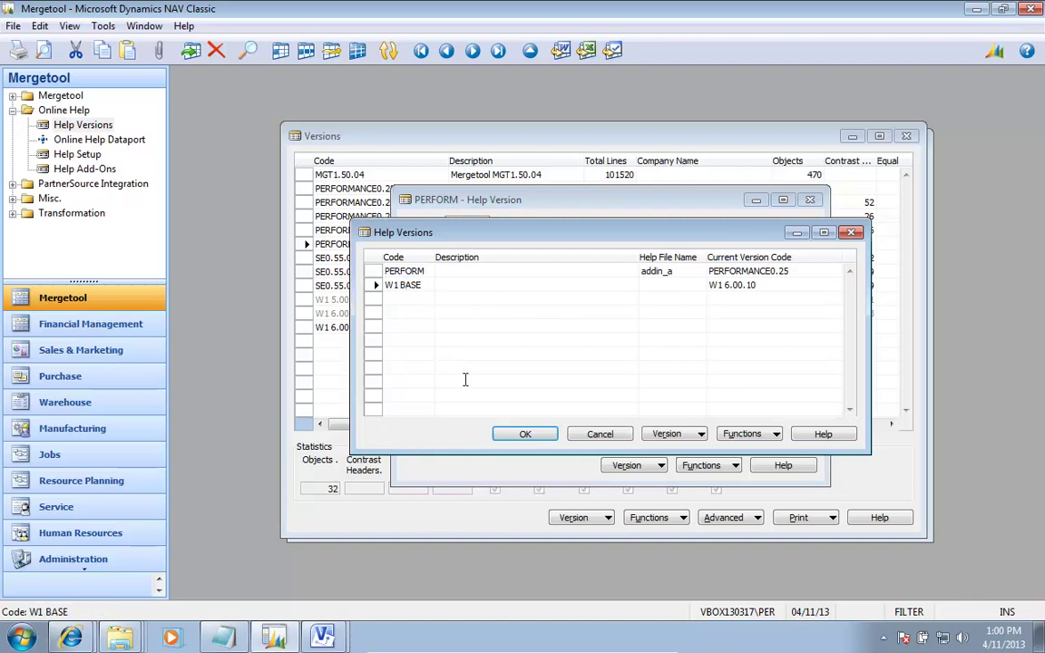
pyautogui.click(525, 433)
pyautogui.click(565, 342)
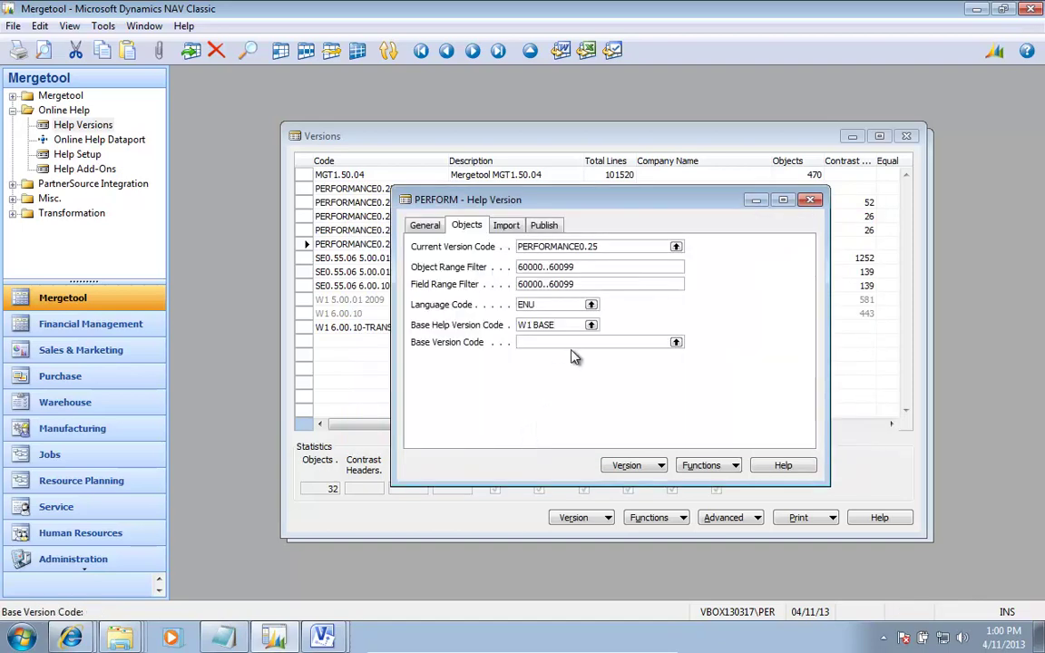
pyautogui.click(676, 345)
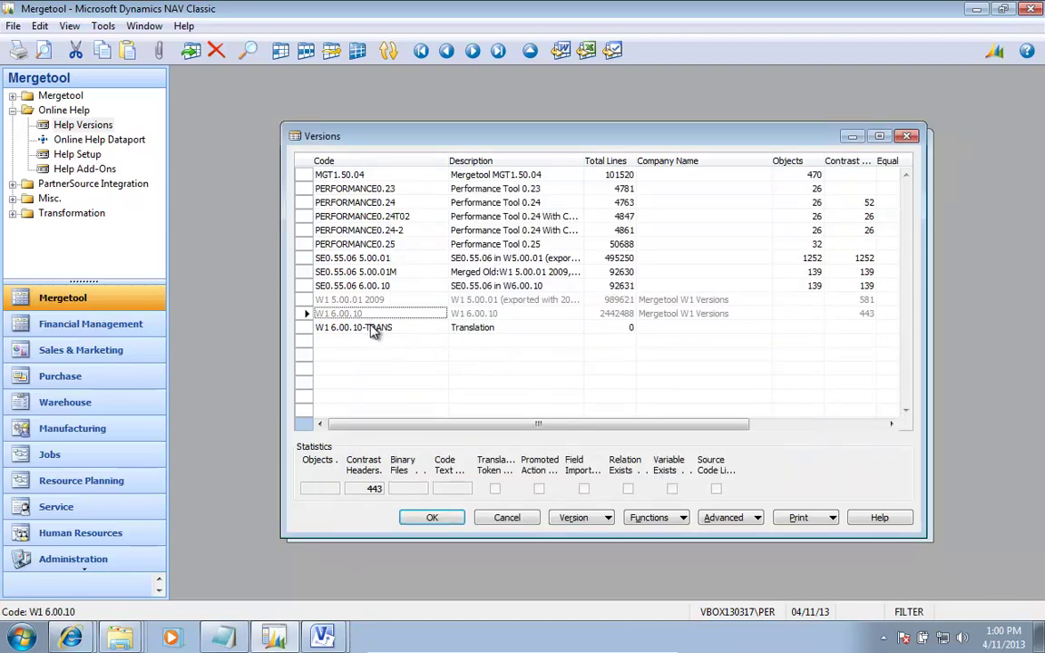
pyautogui.click(435, 519)
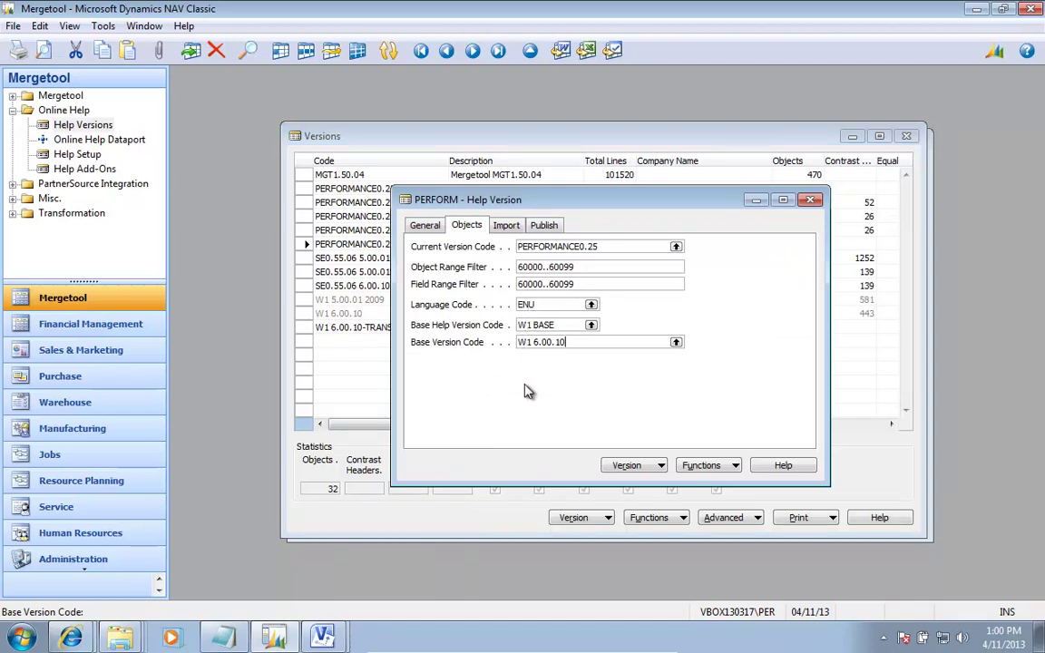
# - Create the automatic online help for the PERFORM help version
pyautogui.click(701, 466)
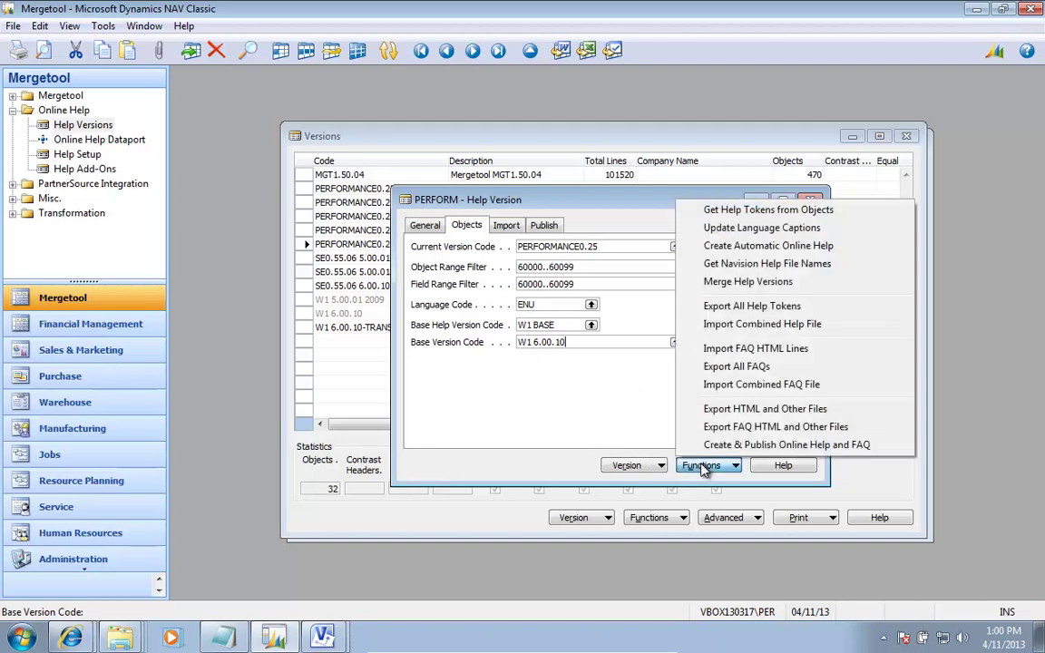
pyautogui.click(742, 247)
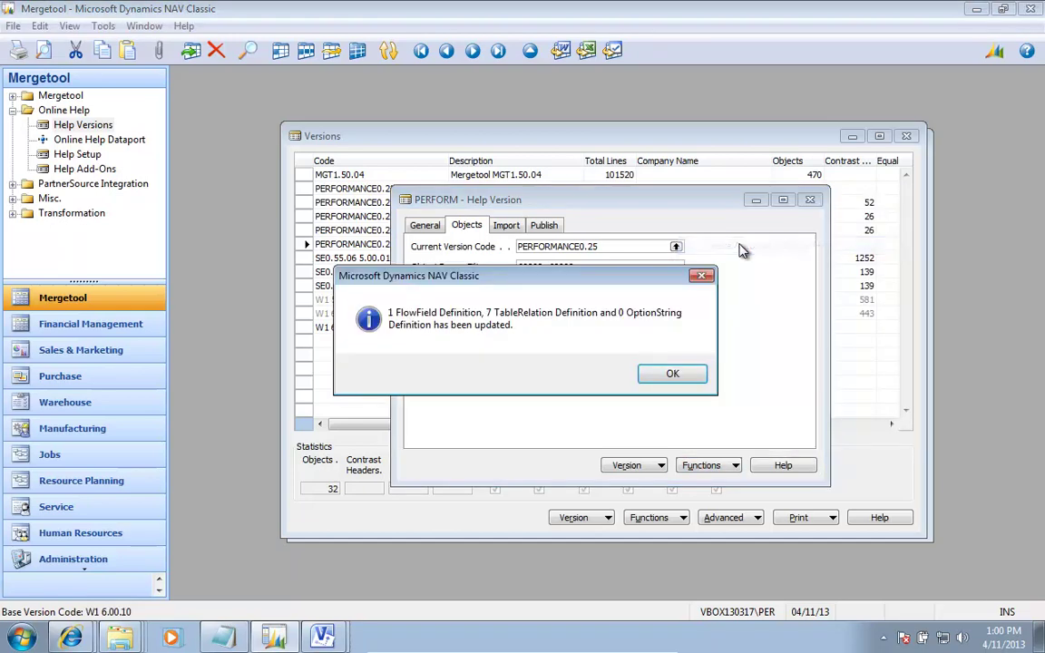
pyautogui.click(672, 377)
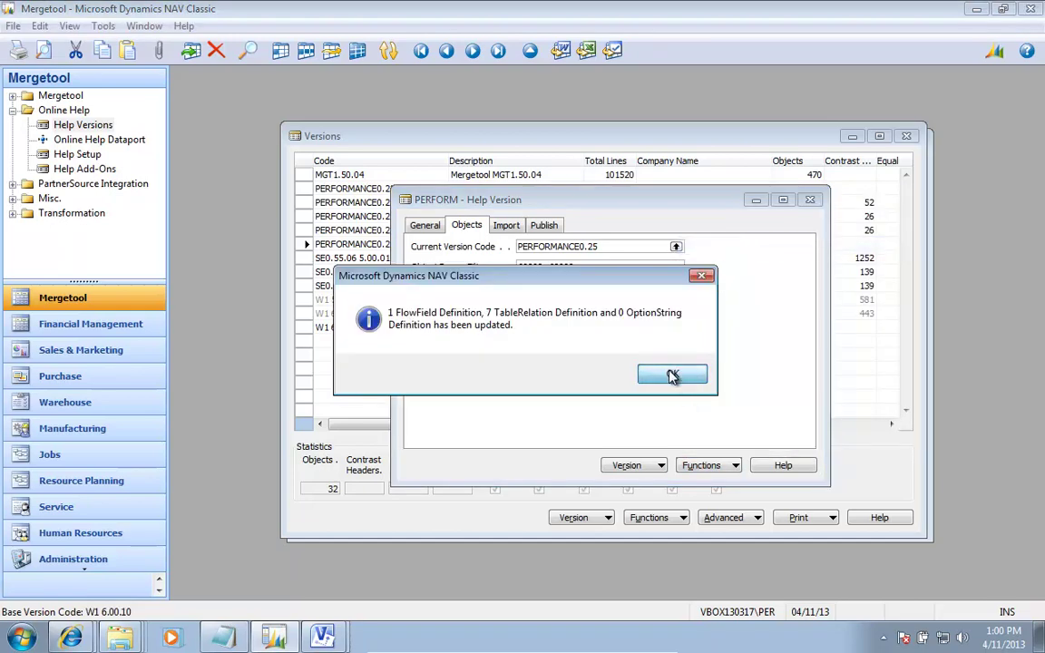
# - Open the PERFORM version's help tokens and check which ones have lines, manual lines and definitions, stopping at the Table ID token
pyautogui.click(626, 467)
pyautogui.click(641, 505)
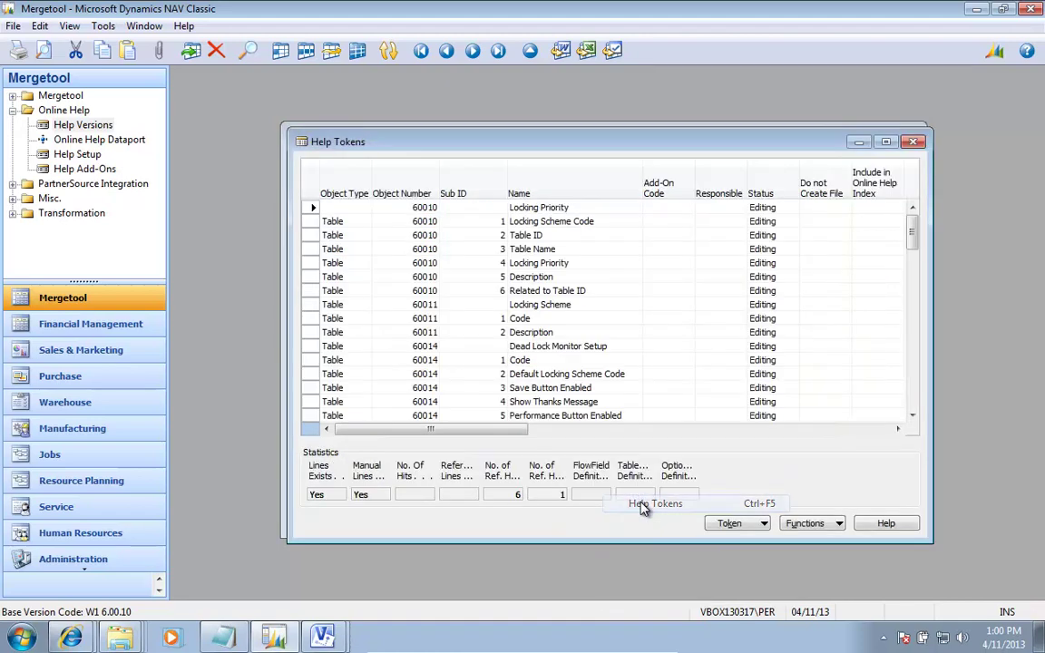
pyautogui.press('Down')
pyautogui.press('Right')
pyautogui.press('Right')
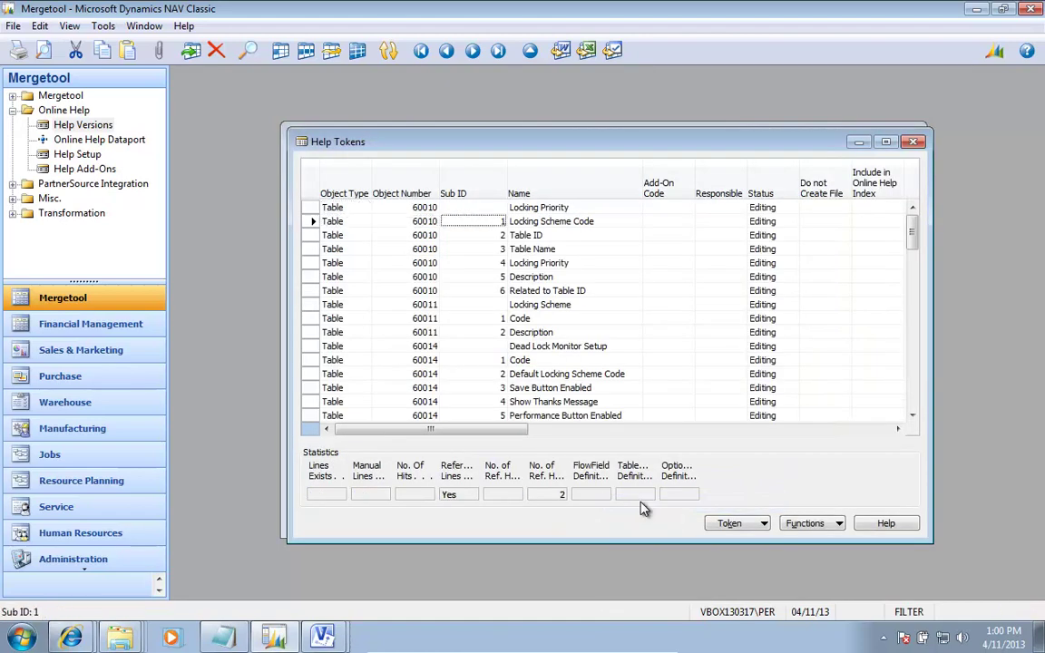
pyautogui.press('Down')
pyautogui.press('Right')
pyautogui.press('Right')
pyautogui.press('Right')
pyautogui.press('Right')
pyautogui.press('Right')
pyautogui.press('Right')
pyautogui.press('Right')
pyautogui.press('Right')
pyautogui.press('Right')
pyautogui.press('Right')
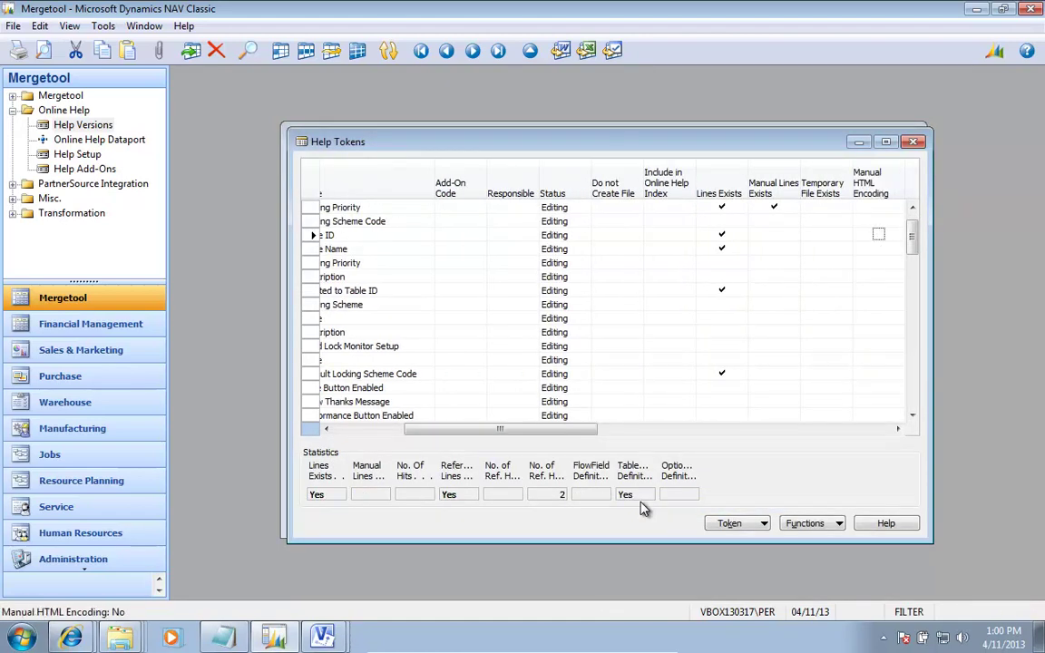
# - Examine the table relation definition text on the Table ID token card of table 60010, and return to the token list
pyautogui.hotkey('shift', 'F5')
pyautogui.press('Left')
pyautogui.press('Left')
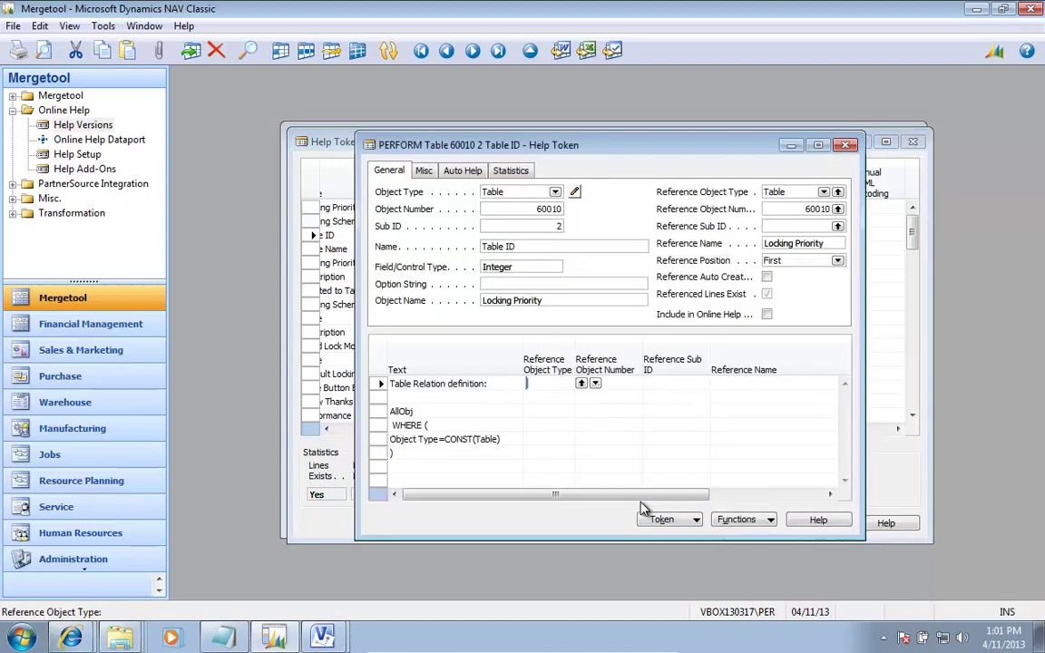
pyautogui.press('Down')
pyautogui.press('Down')
pyautogui.press('Down')
pyautogui.press('Down')
pyautogui.press('Up')
pyautogui.press('Up')
pyautogui.press('Up')
pyautogui.press('Up')
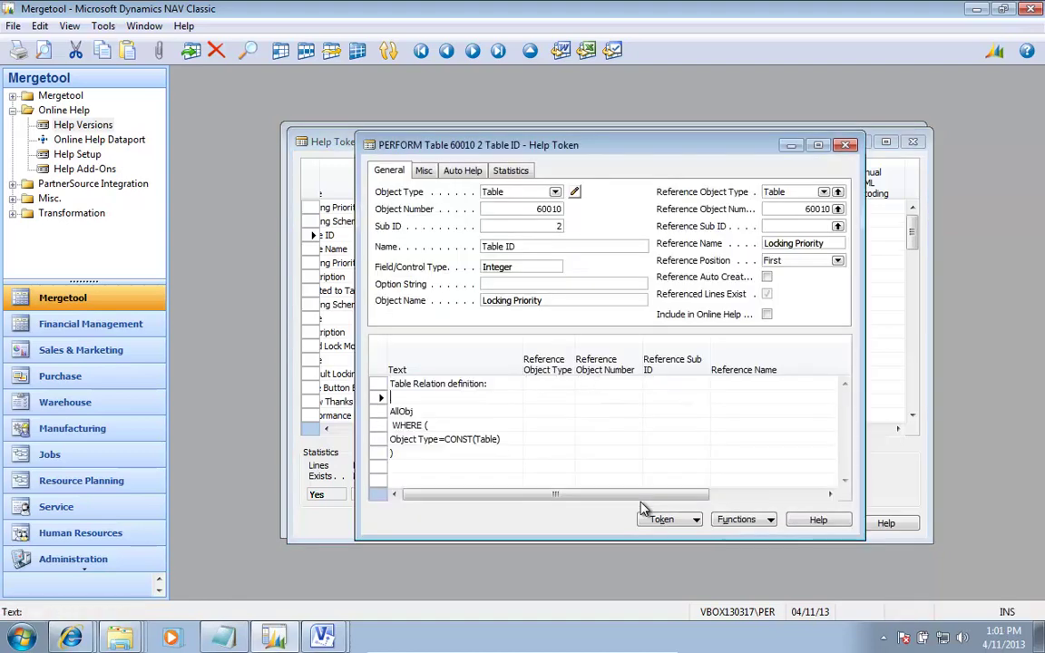
pyautogui.press('Down')
pyautogui.press('Down')
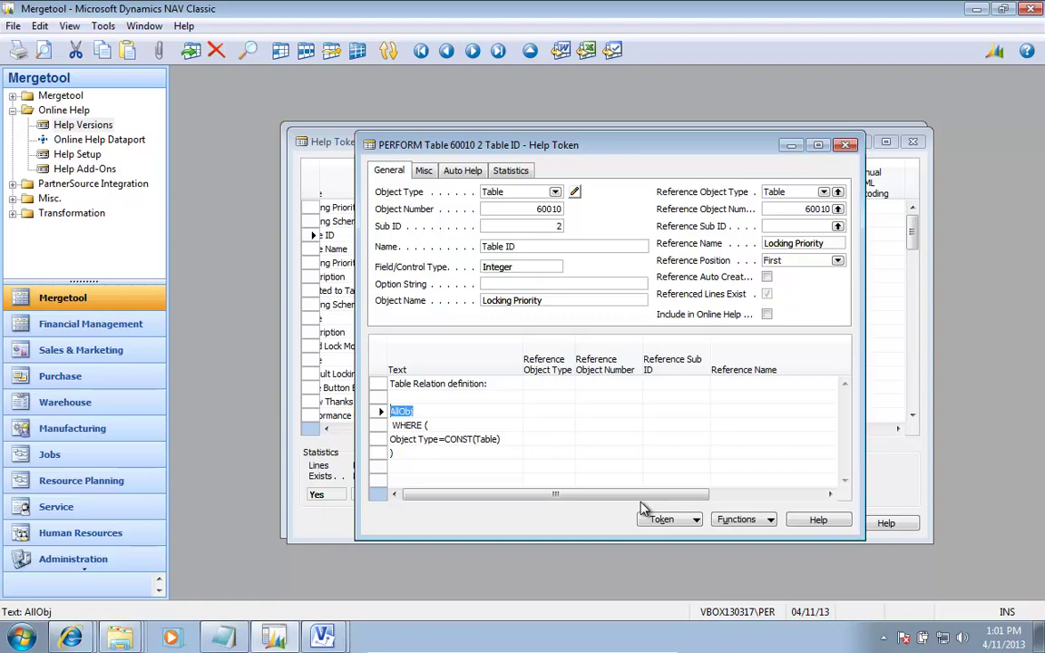
pyautogui.press('Down')
pyautogui.press('Down')
pyautogui.press('Down')
pyautogui.press('Up')
pyautogui.press('Up')
pyautogui.press('Up')
pyautogui.press('Up')
pyautogui.press('Up')
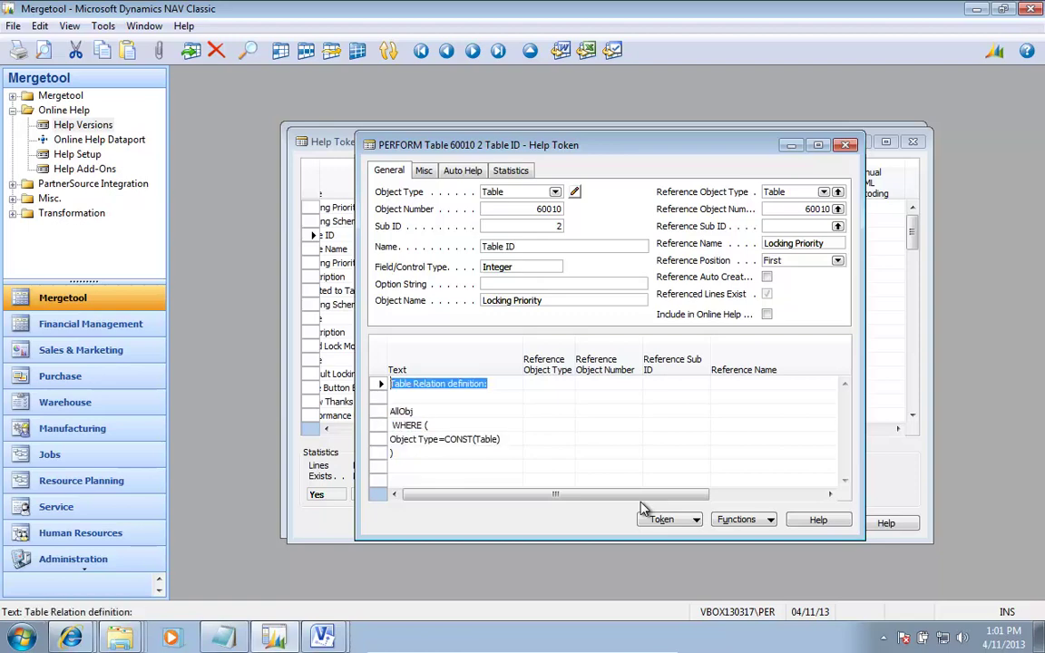
pyautogui.press('Escape')
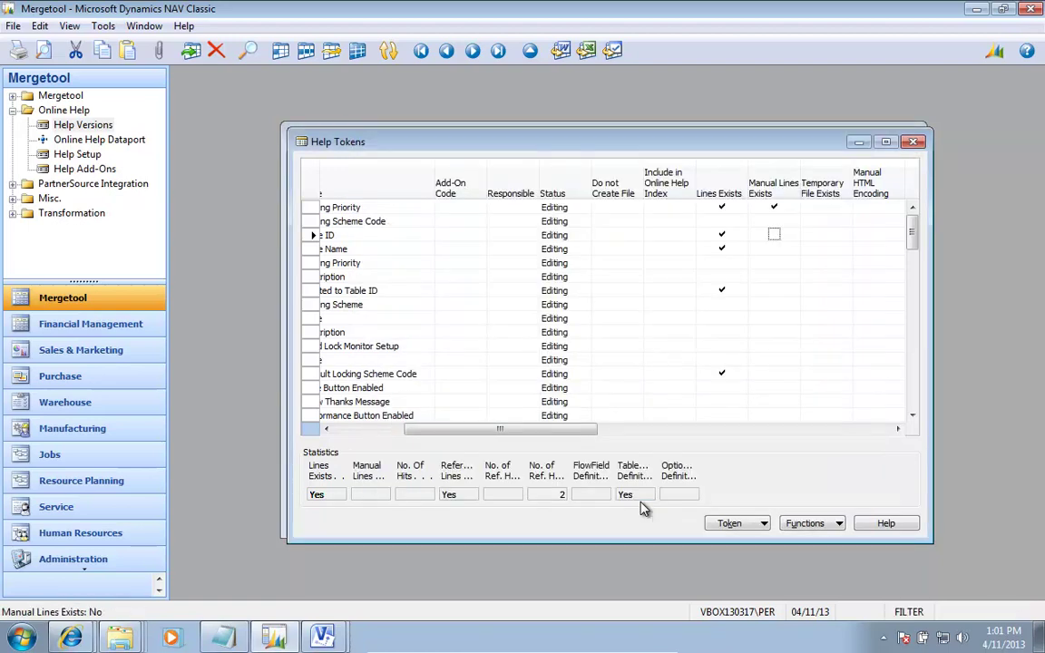
# - Compare the line and definition statistics of the Locking Priority and Table ID tokens in the token list
pyautogui.press('Left')
pyautogui.press('Home')
pyautogui.press('Up')
pyautogui.press('Up')
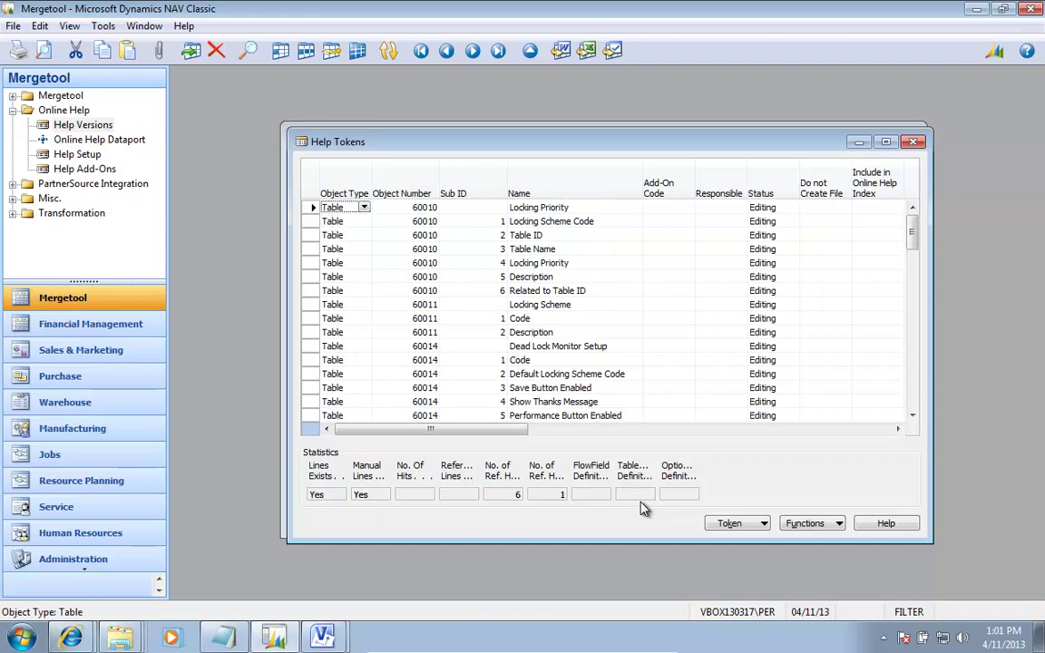
pyautogui.press('Down')
pyautogui.press('Down')
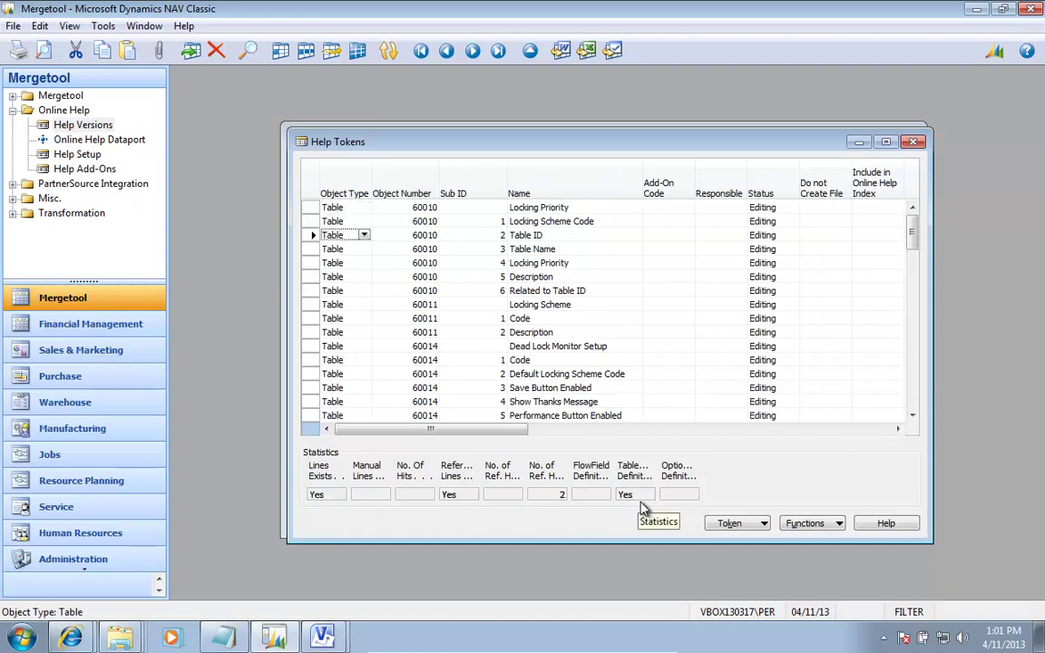
# - Close the help token list and check the Base Help Version Code of the PERFORM help version
pyautogui.press('Escape')
pyautogui.press('Up')
pyautogui.press('Up')
pyautogui.press('Up')
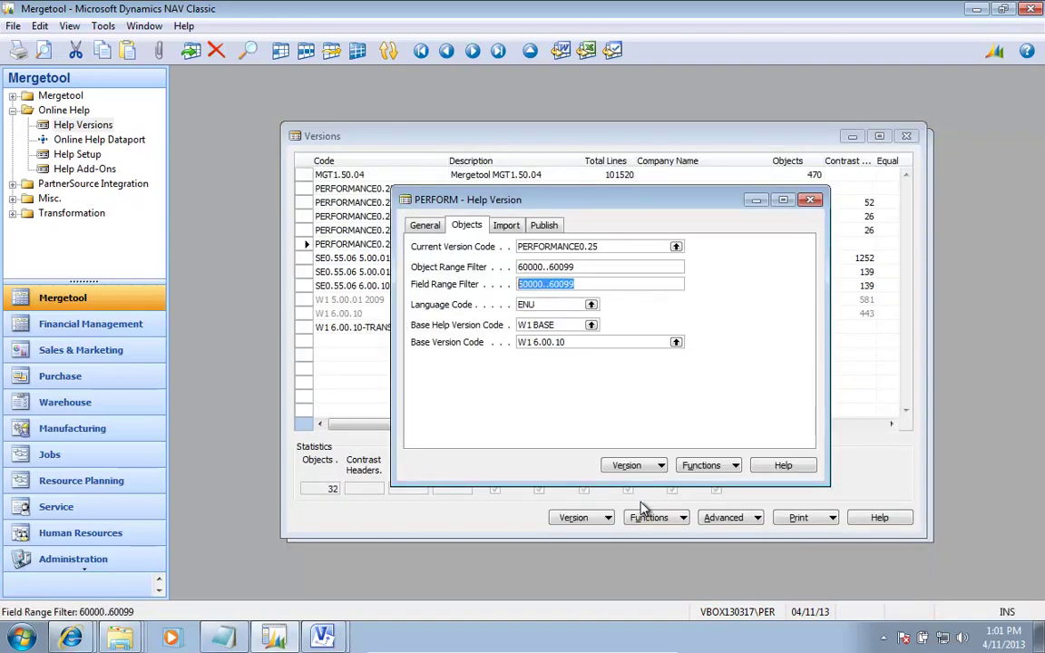
pyautogui.press('Down')
pyautogui.press('Down')
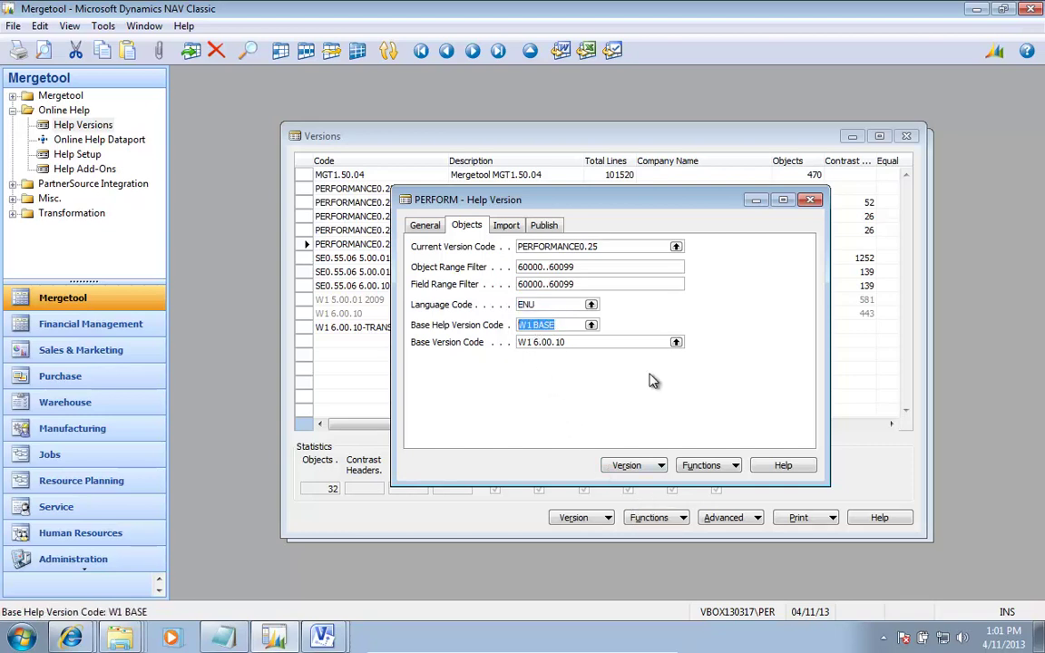
# - Try to export the HTML and other files for the PERFORM help version
pyautogui.click(705, 468)
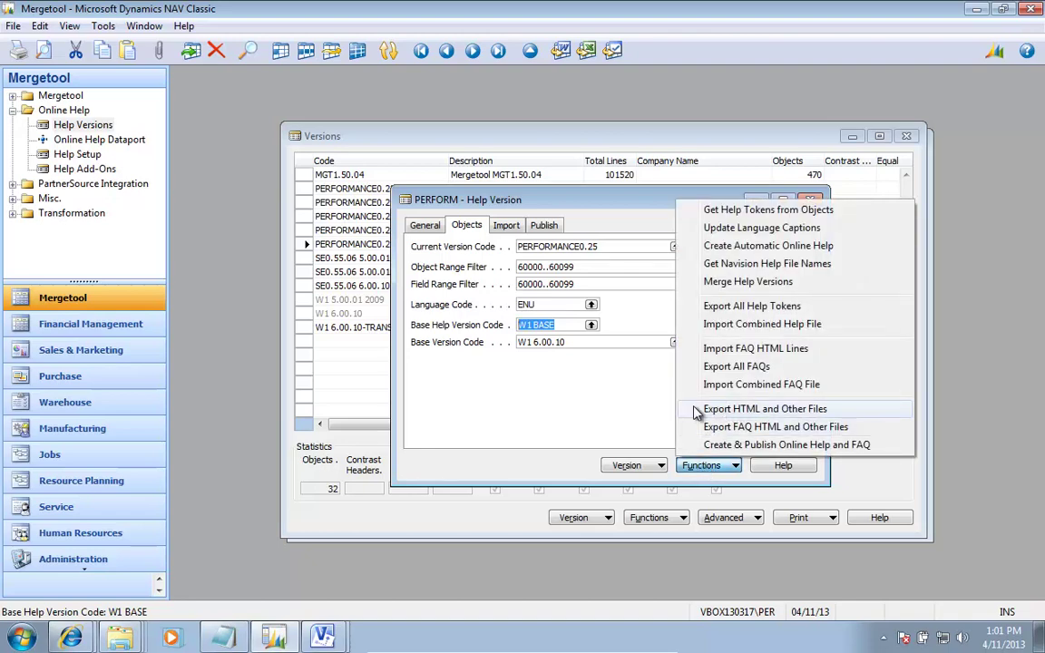
pyautogui.click(795, 414)
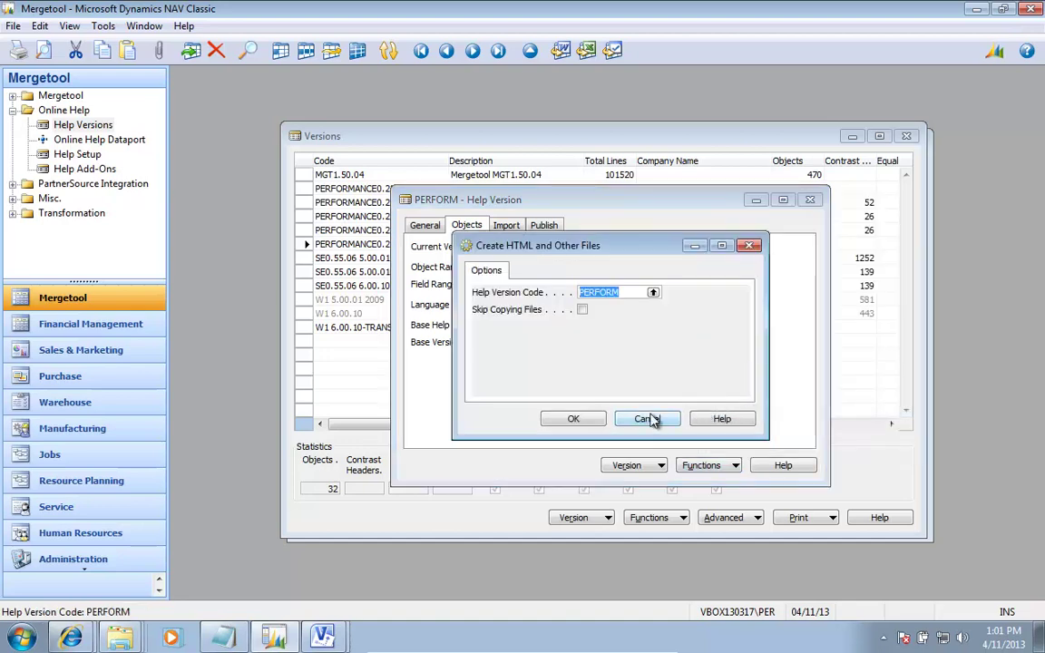
pyautogui.click(580, 420)
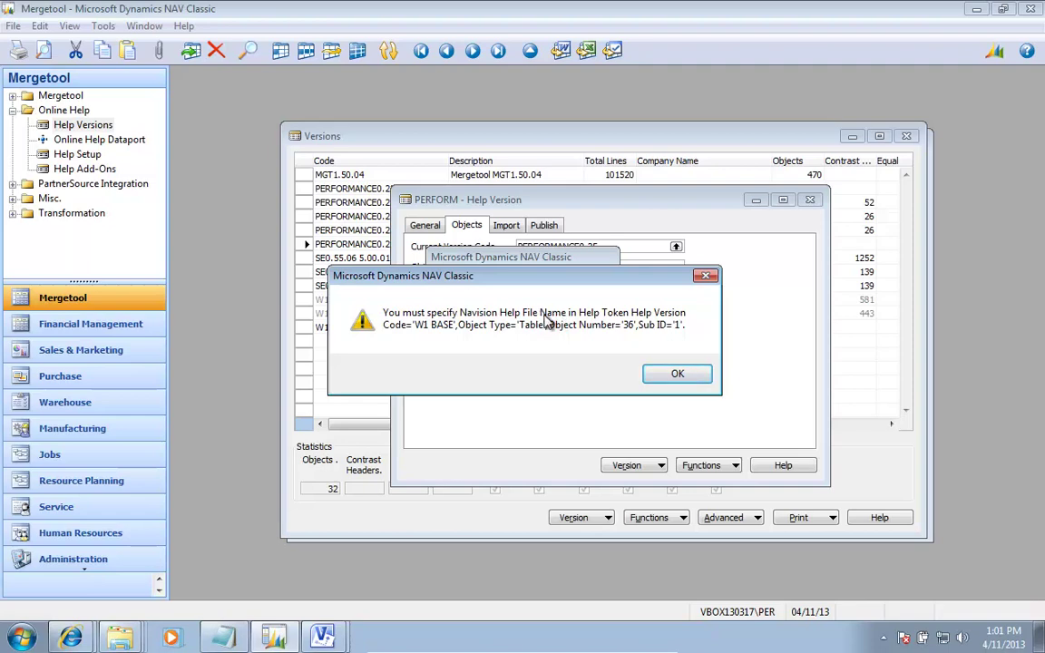
pyautogui.press('Return')
# - Switch to Windows Explorer, open the ENU folder inside the NAV 60 Classic folder, and copy its full path
pyautogui.hotkey('alt', 'Tab')
pyautogui.hotkey('alt', 'Tab')
pyautogui.hotkey('alt', 'Tab')
pyautogui.hotkey('alt', 'Tab')
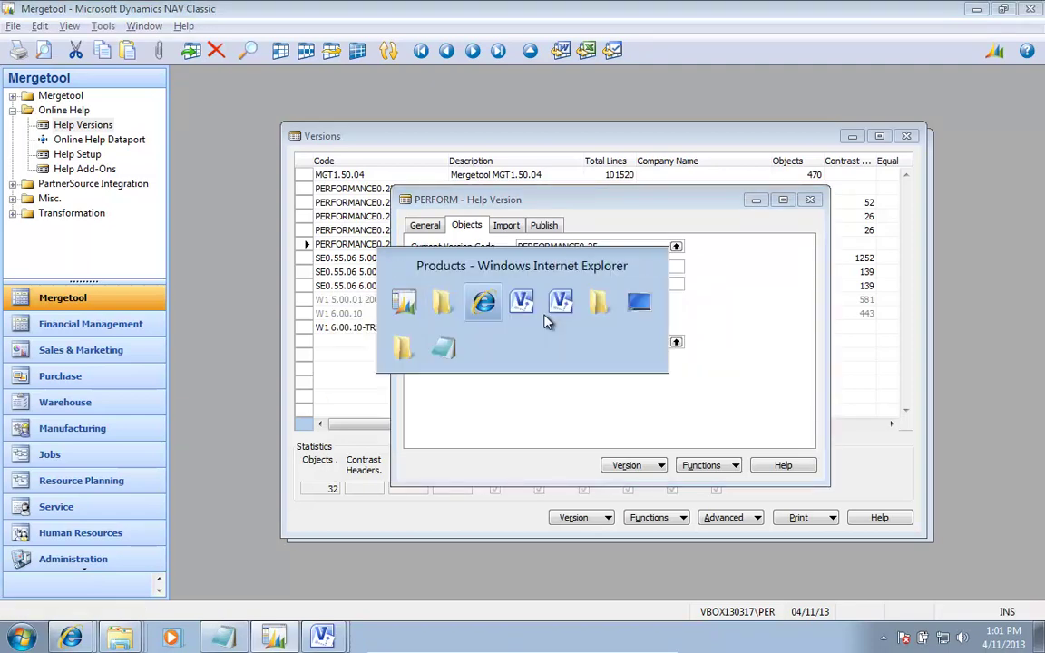
pyautogui.hotkey('alt', 'Tab')
pyautogui.hotkey('alt', 'Tab')
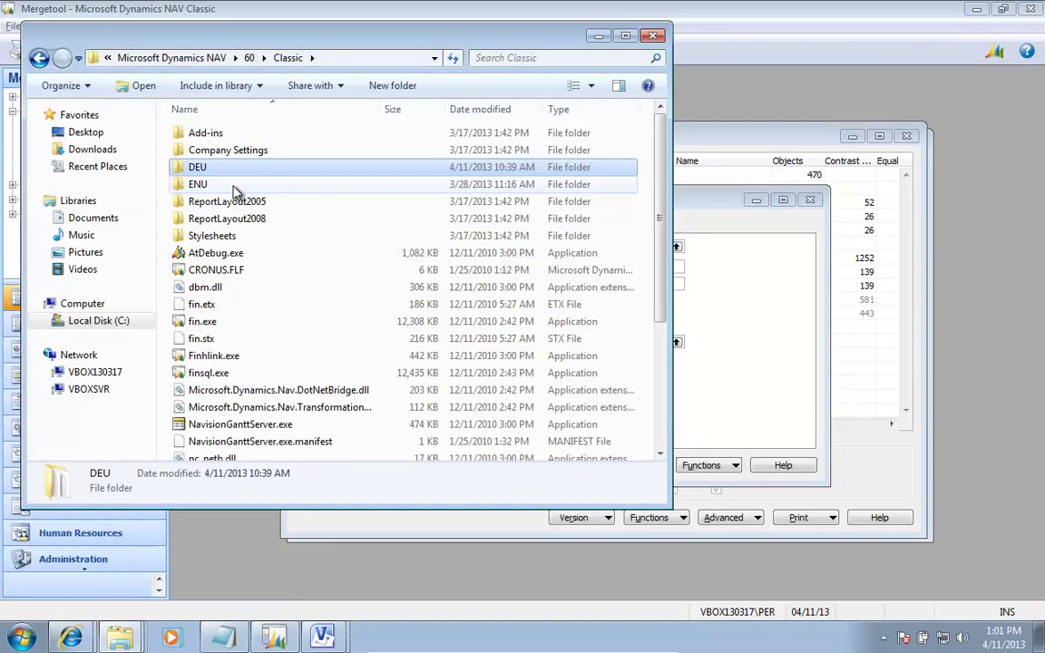
pyautogui.doubleClick(198, 185)
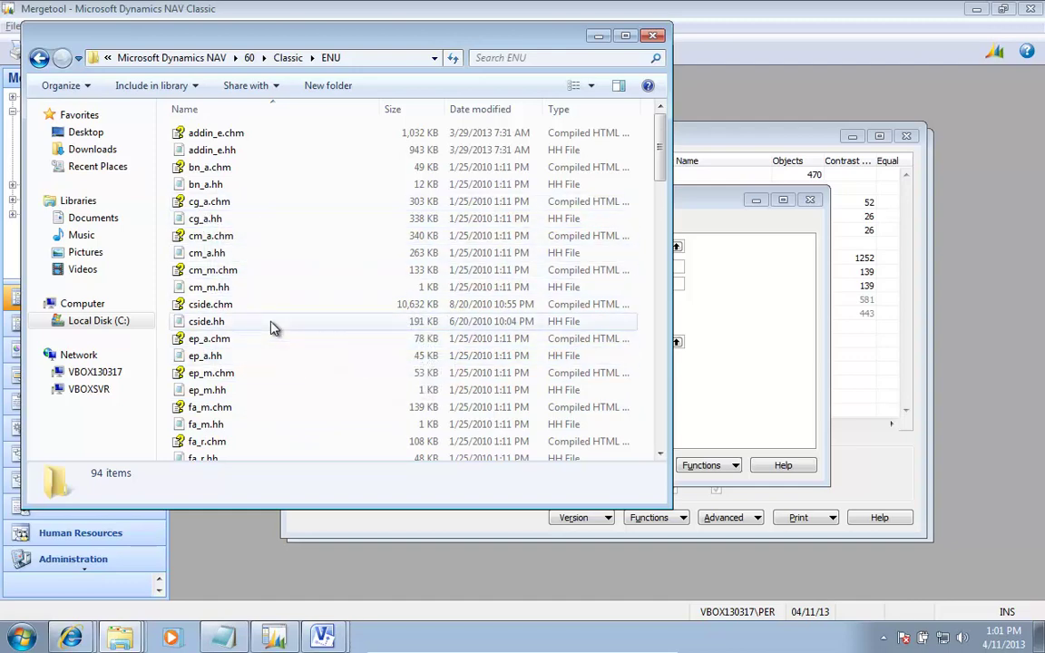
pyautogui.hotkey('alt', 'd')
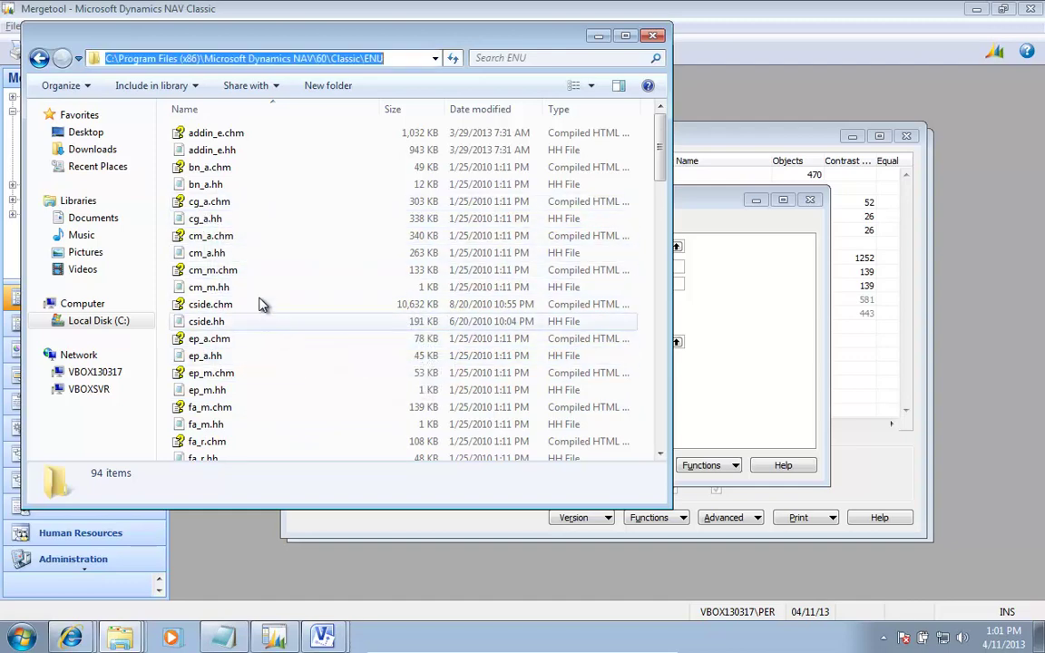
pyautogui.rightClick(282, 60)
pyautogui.click(304, 112)
# - Back in Dynamics NAV, set the W1 BASE version's Help Data Directory to C:\Program Files (x86)\Microsoft Dynamics NAV\60\Classic\ENU
pyautogui.hotkey('alt', 'Tab')
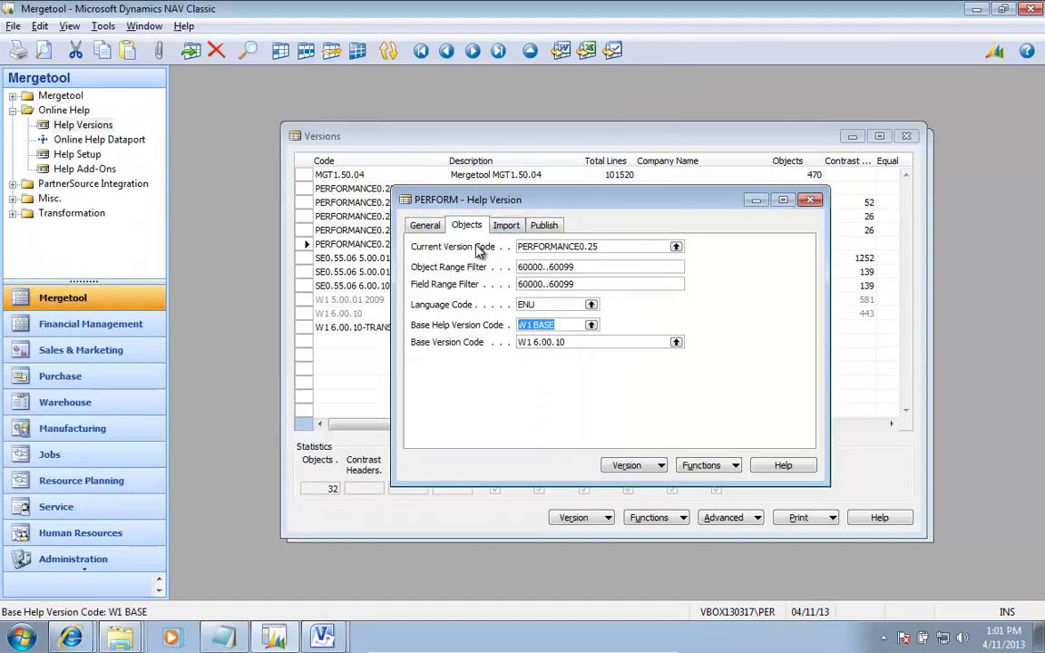
pyautogui.click(478, 252)
pyautogui.press('pagedown')
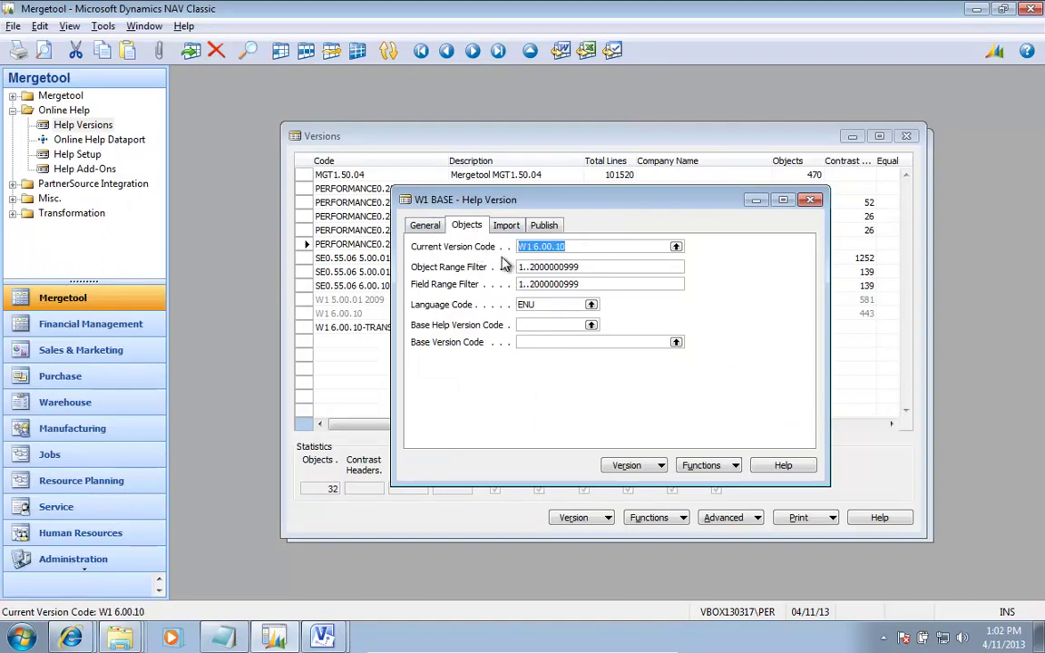
pyautogui.click(420, 227)
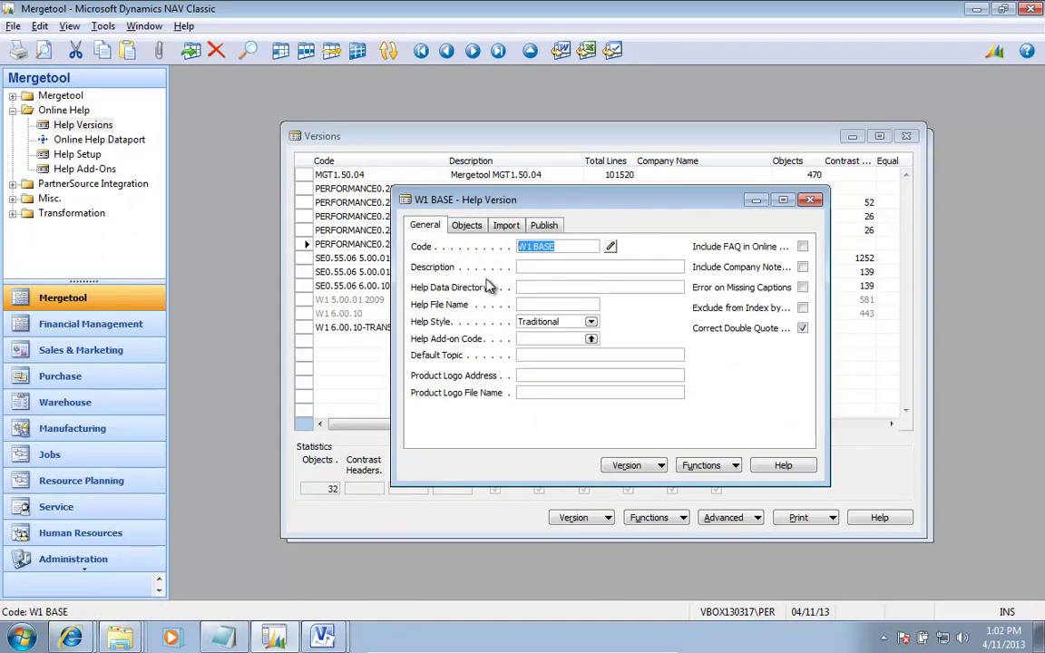
pyautogui.click(531, 287)
pyautogui.hotkey('ctrl', 'v')
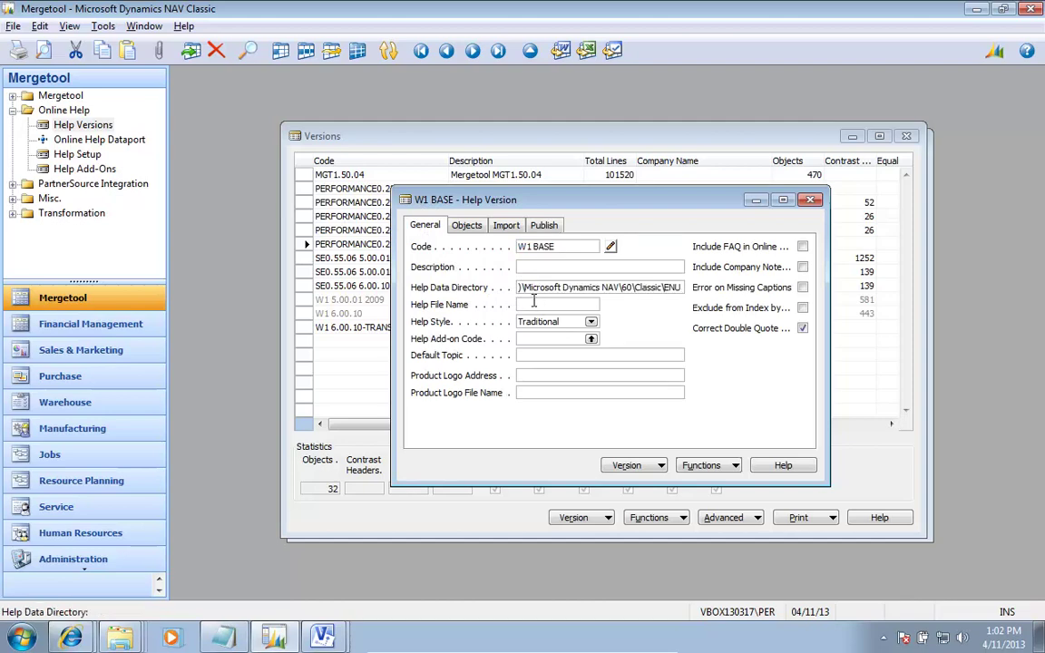
pyautogui.click(537, 304)
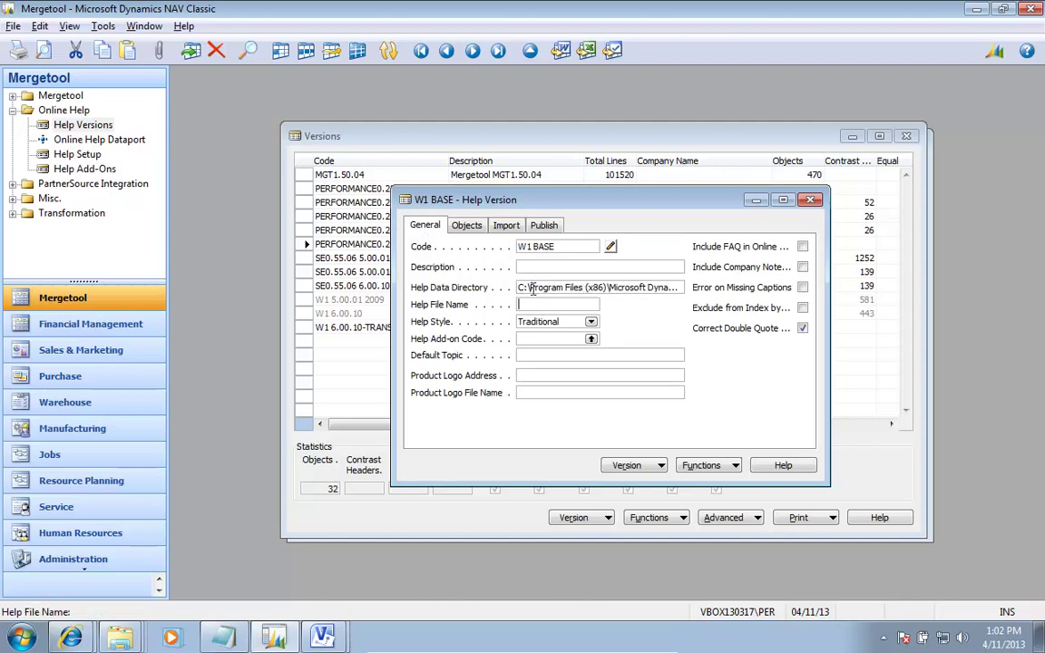
# - Get the Navision help file names for W1 BASE and update the missing filenames to the default name
pyautogui.click(716, 468)
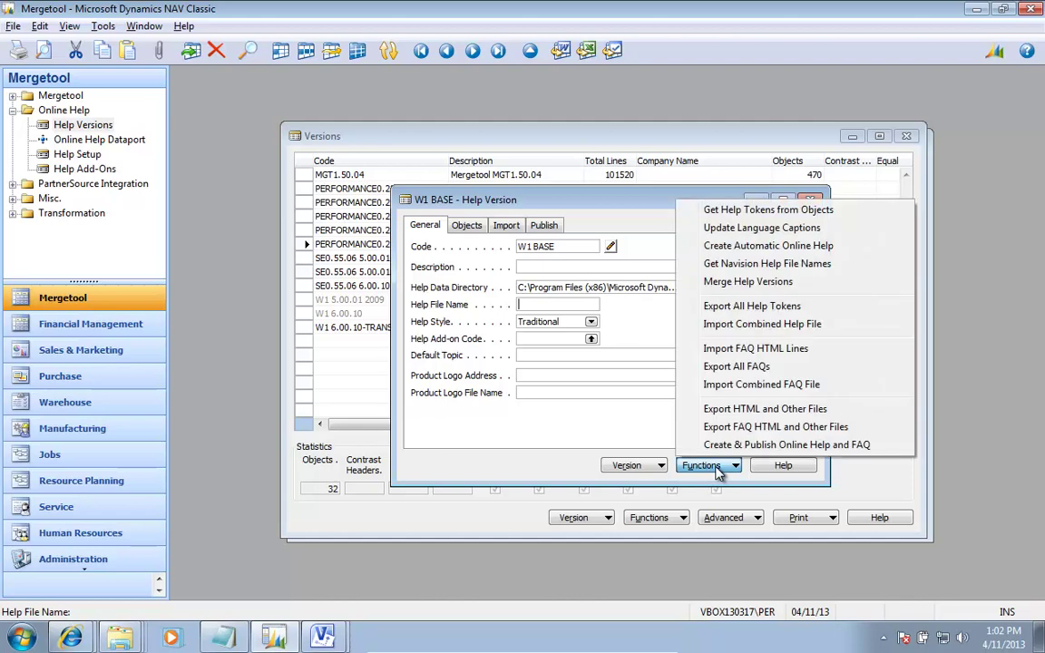
pyautogui.click(767, 264)
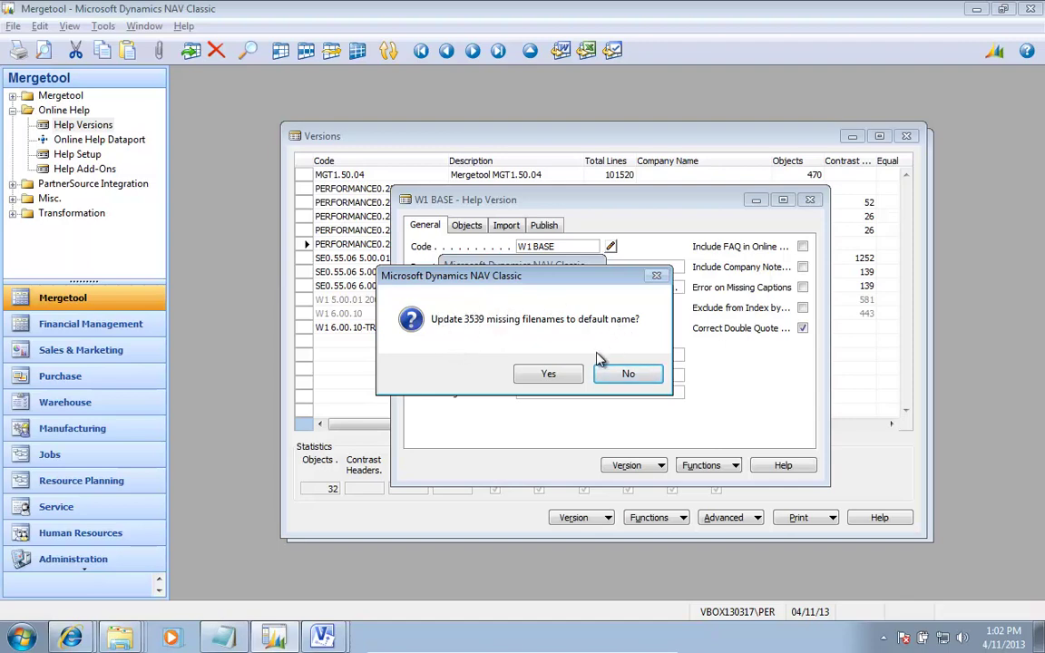
pyautogui.click(560, 374)
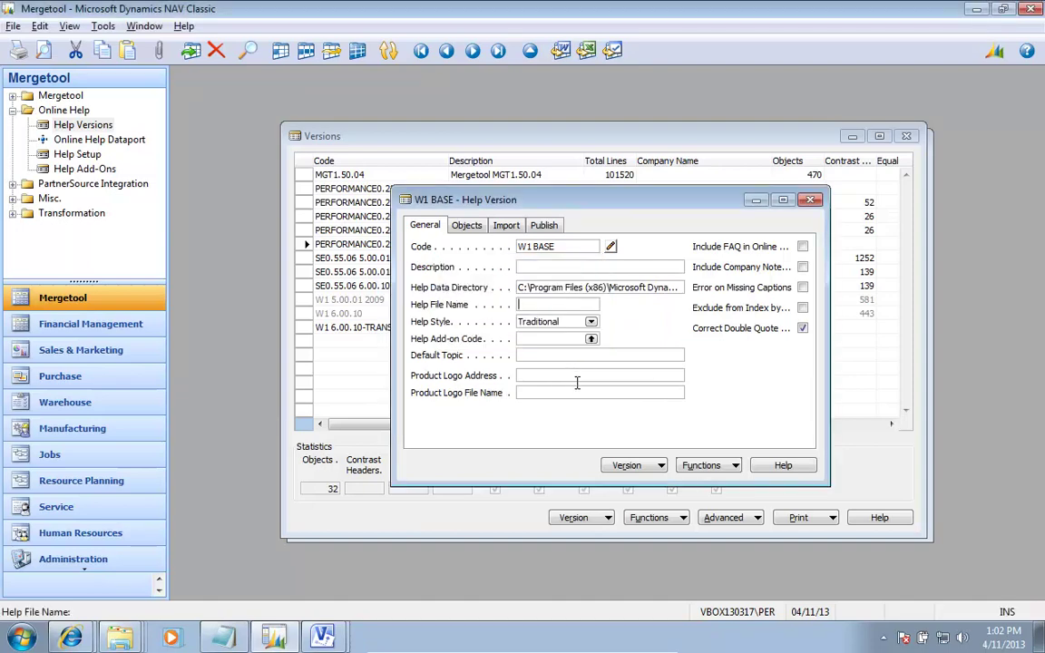
# - Return to the PERFORM help version and export its HTML and other files, without skipping file copying
pyautogui.click(494, 287)
pyautogui.hotkey('ctrl', 'pagedown')
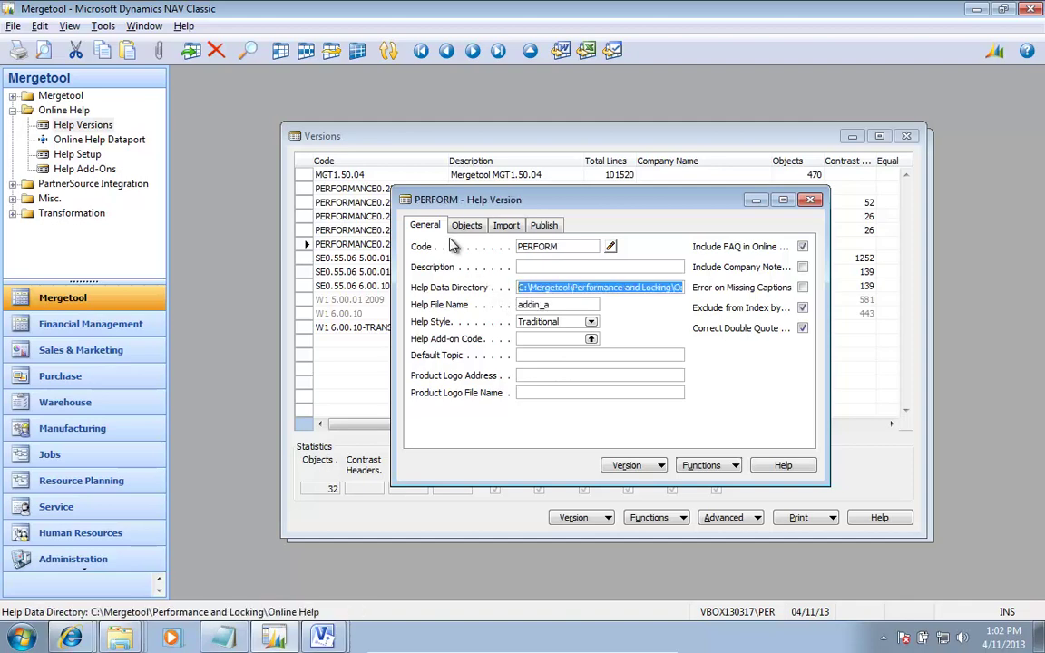
pyautogui.click(698, 465)
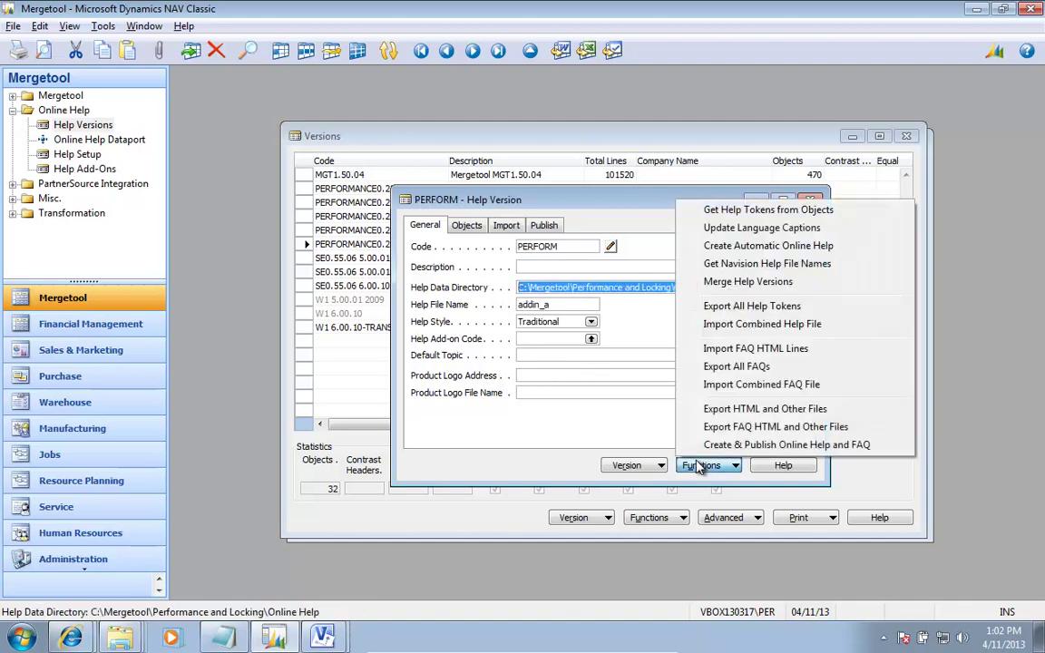
pyautogui.click(767, 411)
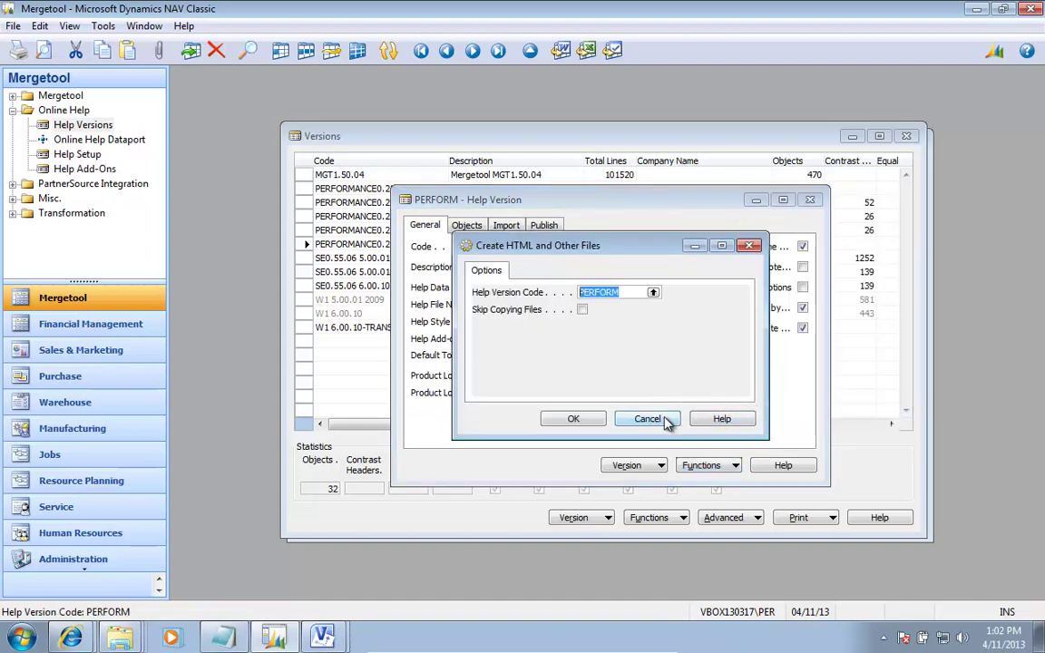
pyautogui.click(594, 422)
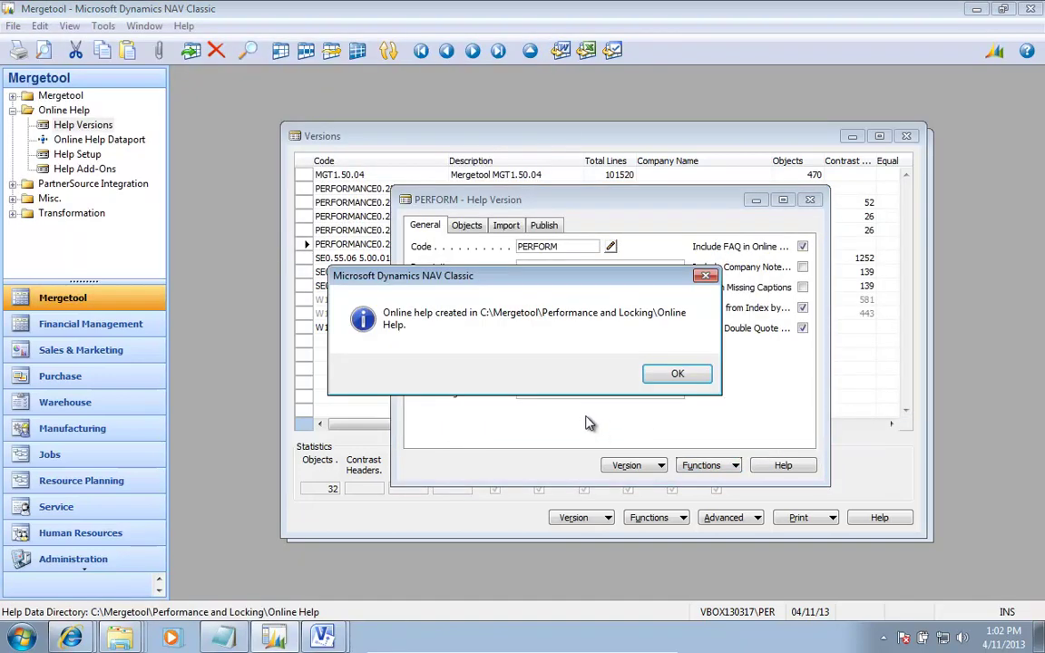
pyautogui.click(674, 372)
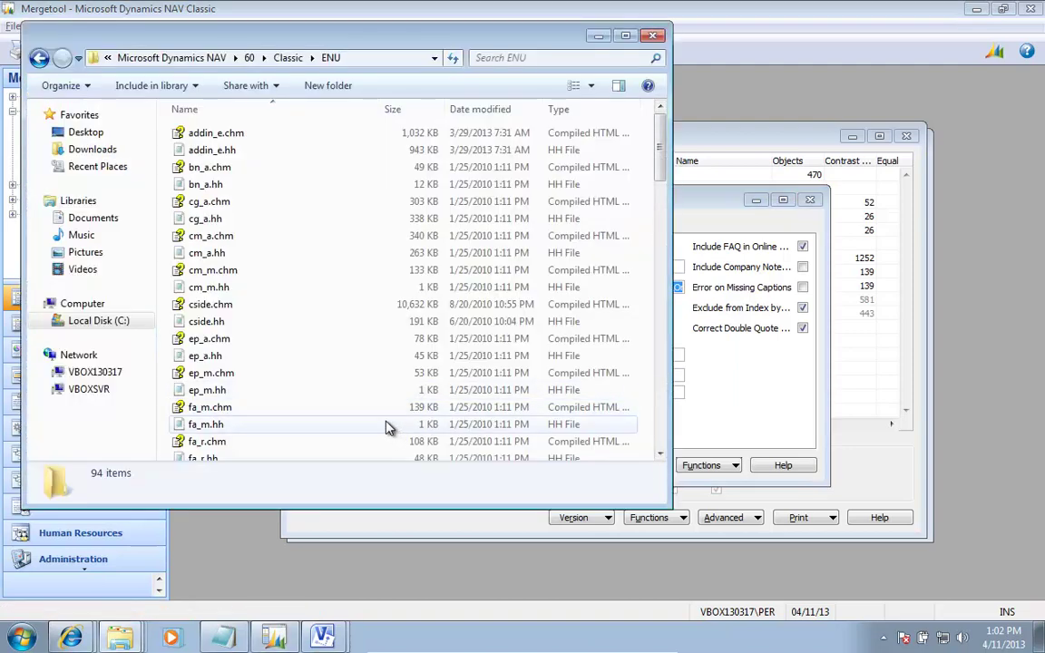
# - Open addin_a.chm from the Online Help folder, examine where its Document Type link points, and close the help window
pyautogui.hotkey('alt', 'Tab')
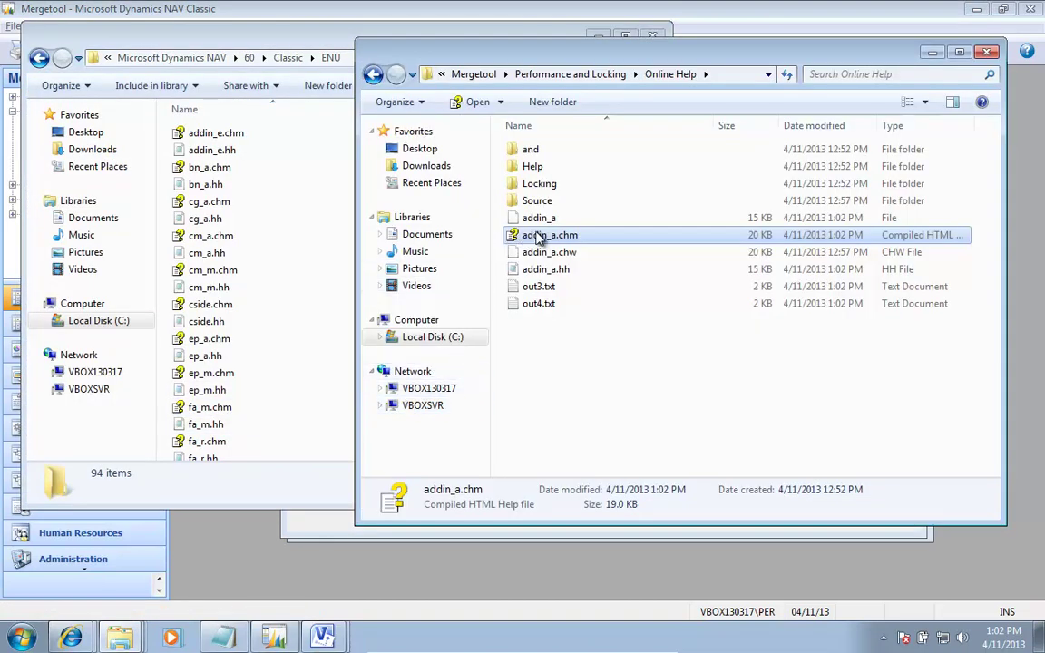
pyautogui.doubleClick(538, 238)
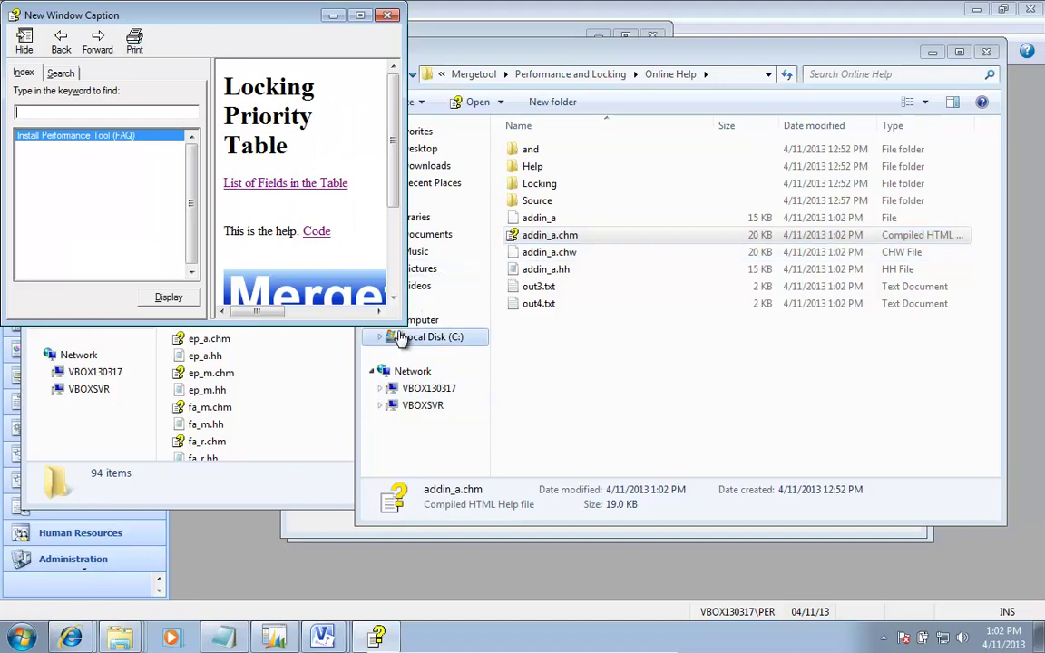
pyautogui.moveTo(401, 321); pyautogui.dragTo(555, 473)
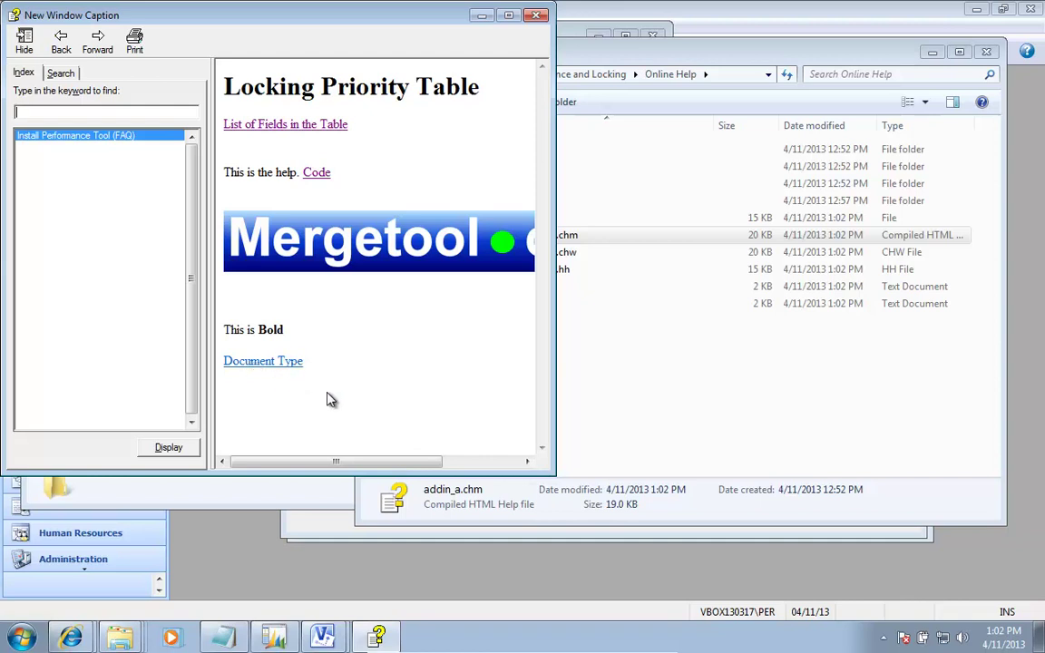
pyautogui.click(273, 364)
pyautogui.rightClick(269, 369)
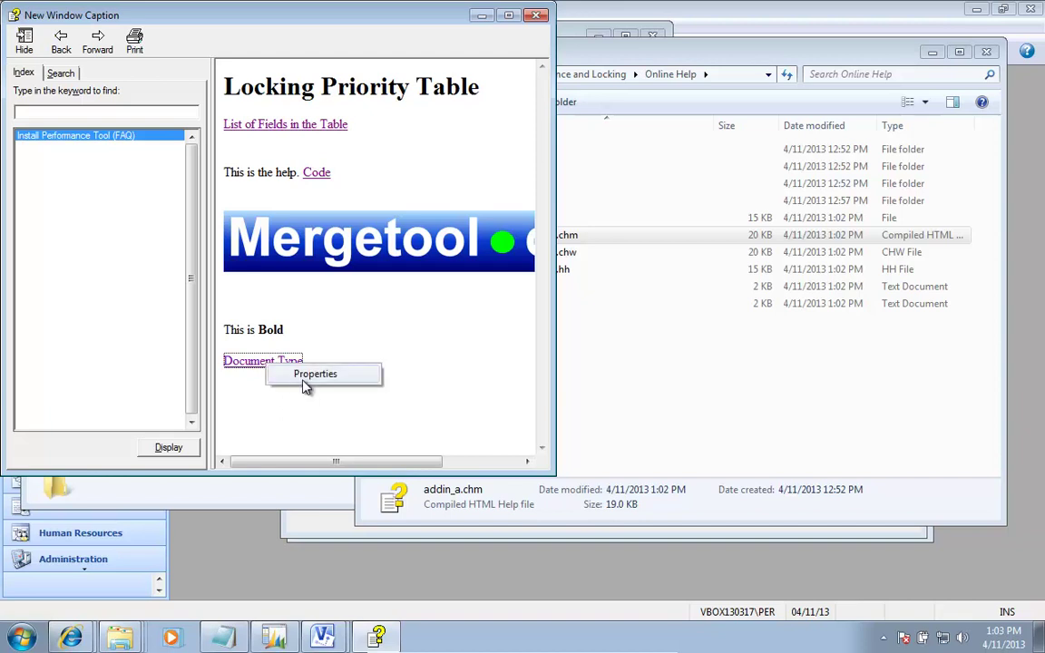
pyautogui.click(302, 375)
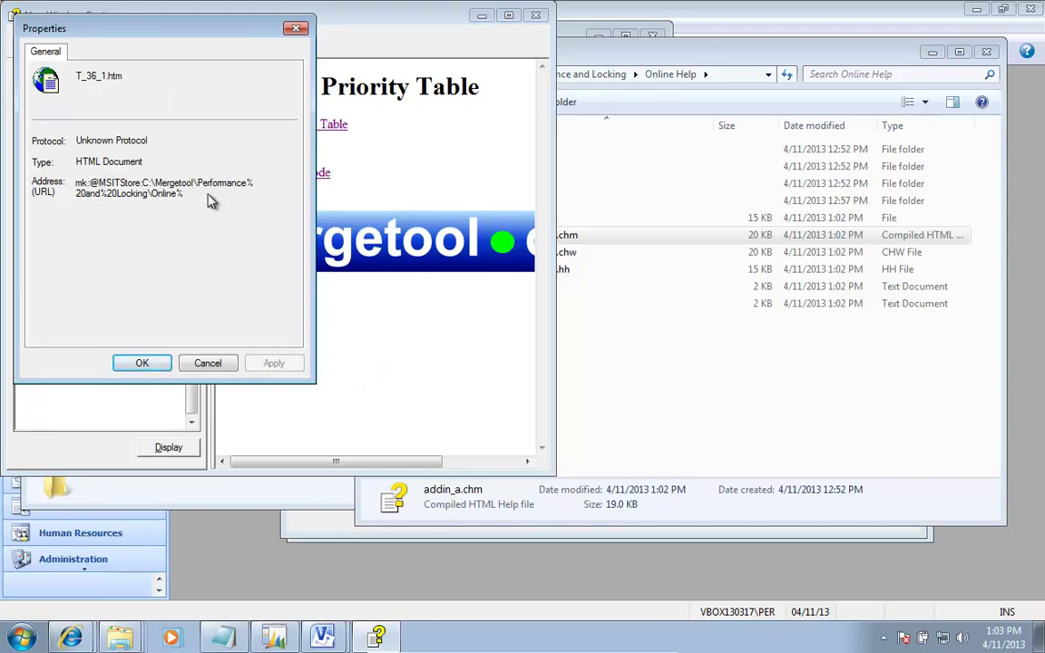
pyautogui.click(218, 365)
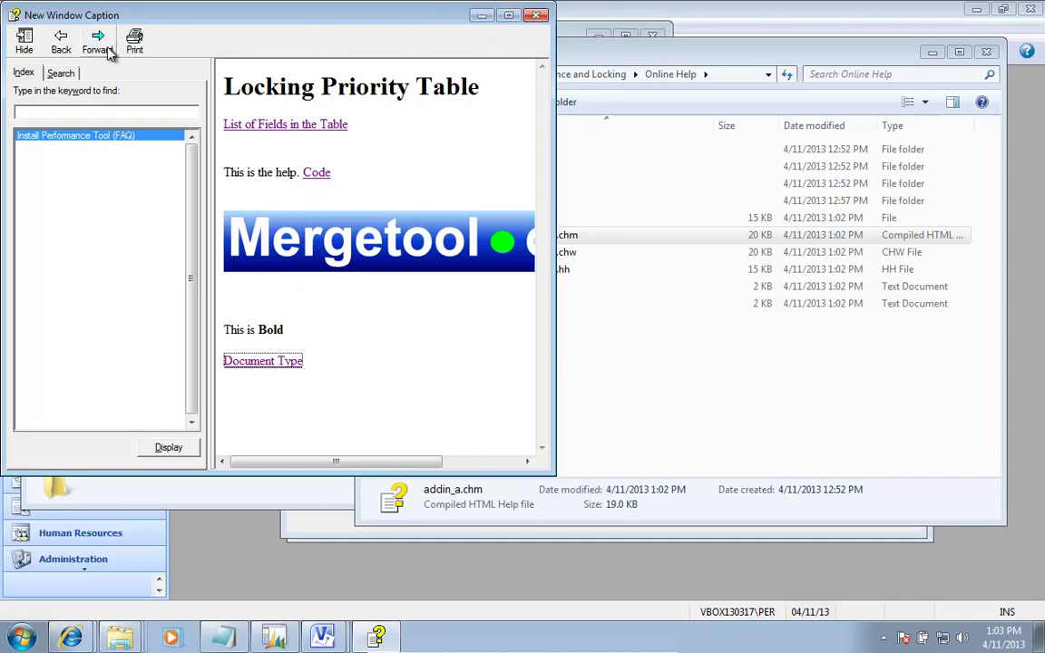
pyautogui.click(537, 16)
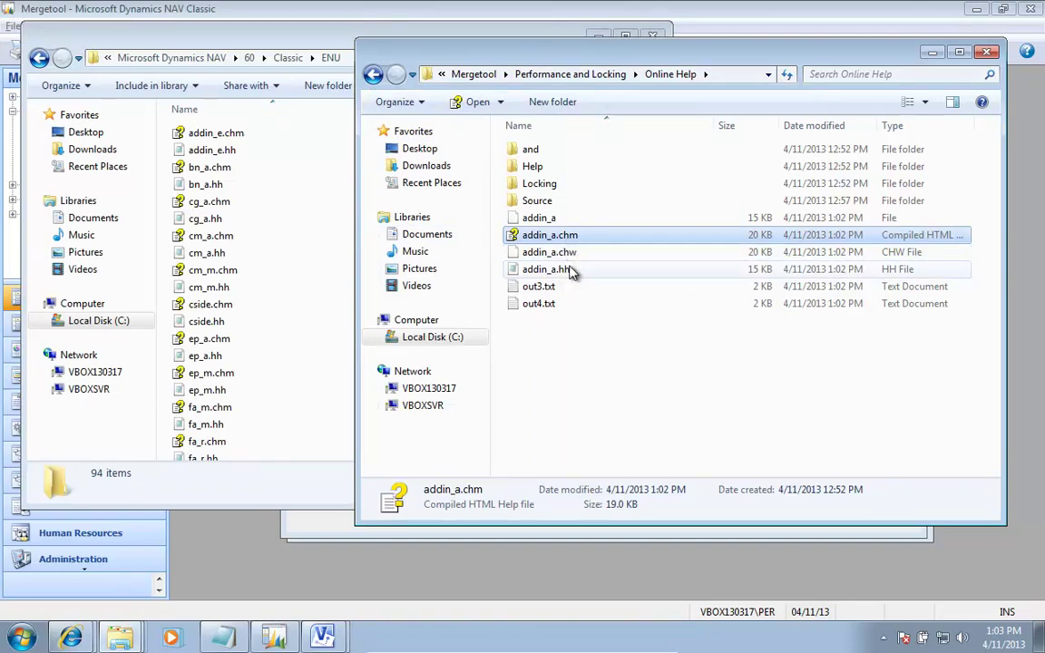
# - Copy addin_a.chm and addin_a.hh from the Online Help folder into the Classic ENU folder
pyautogui.hotkey('alt', 'Tab')
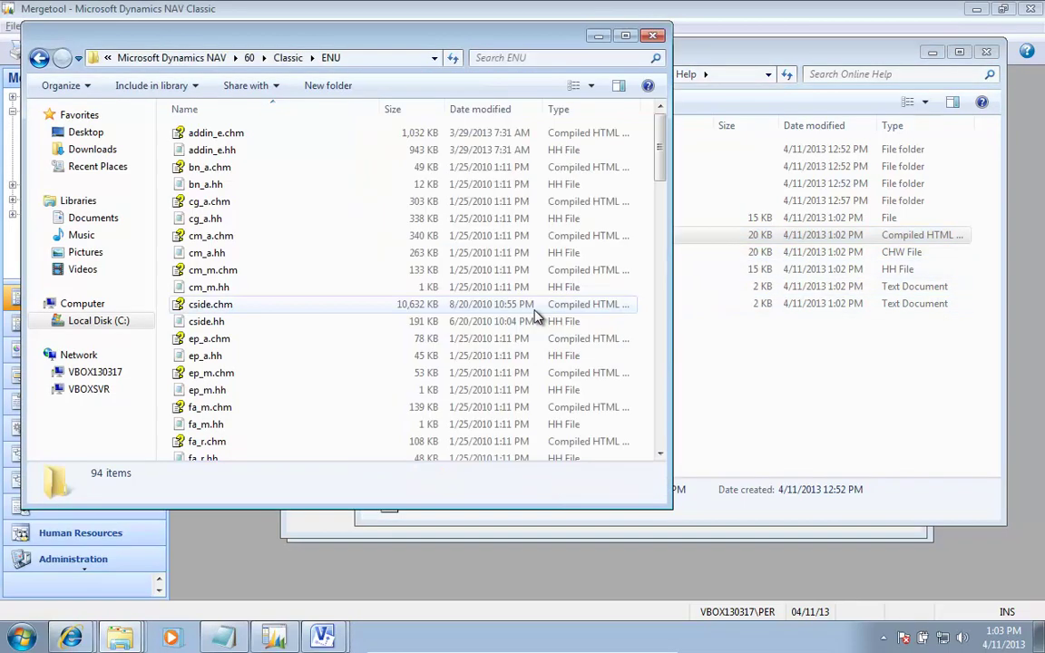
pyautogui.hotkey('alt', 'Tab')
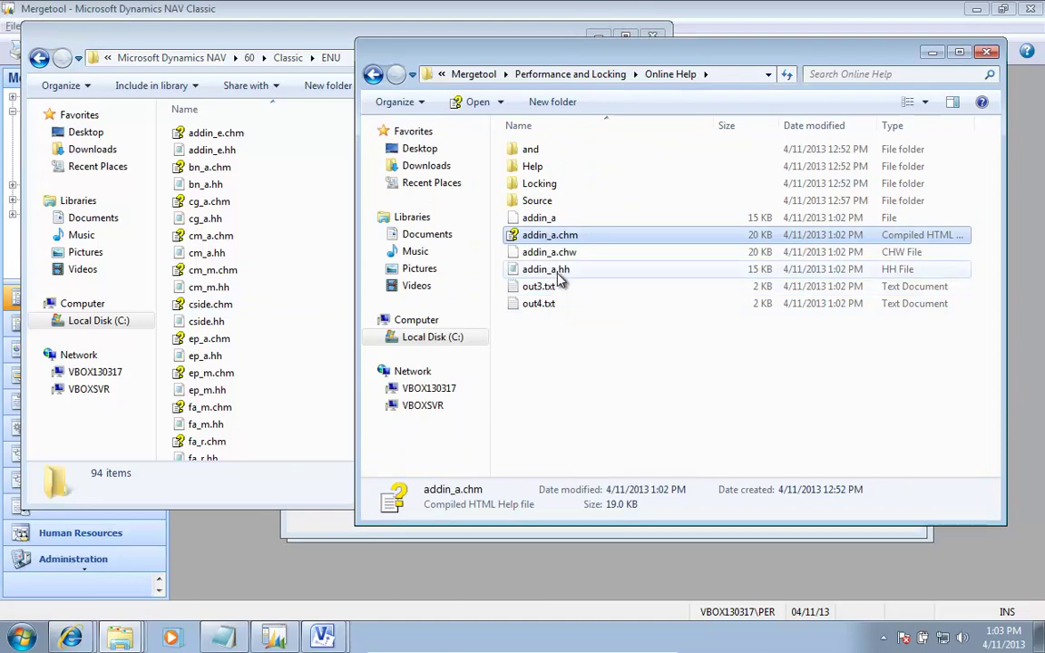
pyautogui.keyDown('ctrl'); pyautogui.click(560, 273); pyautogui.keyUp('ctrl')
pyautogui.rightClick(559, 276)
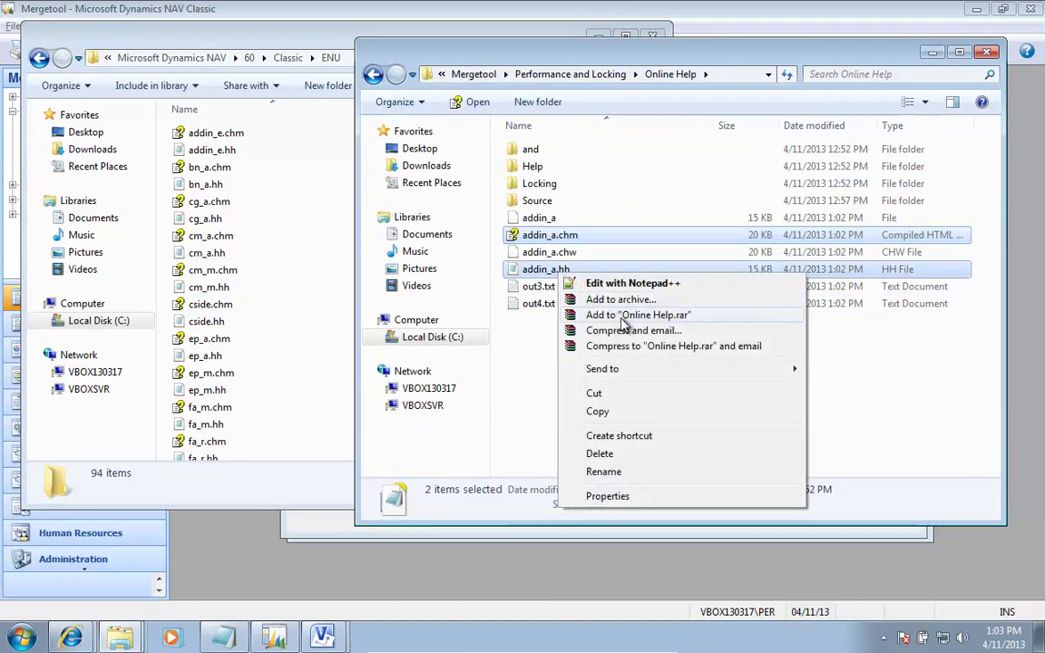
pyautogui.click(598, 412)
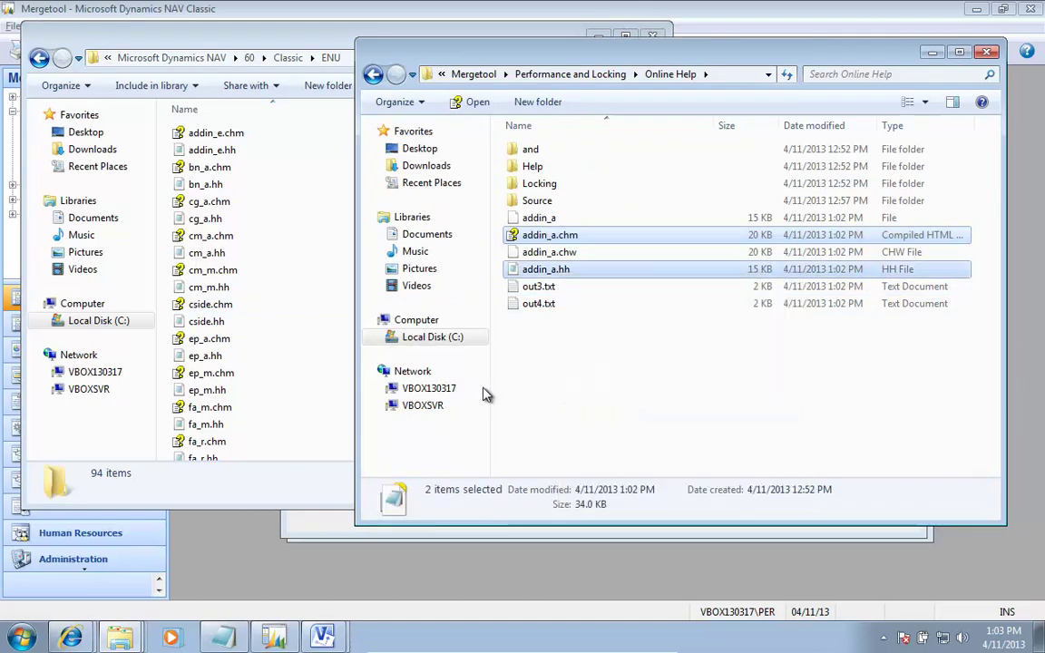
pyautogui.rightClick(299, 249)
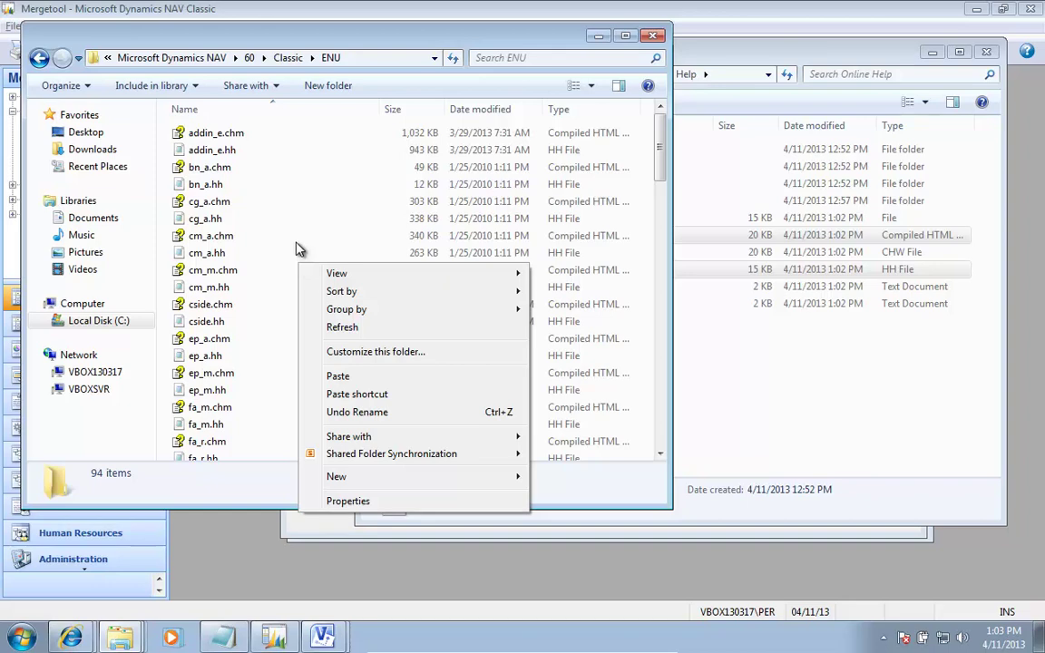
pyautogui.click(344, 376)
pyautogui.click(503, 374)
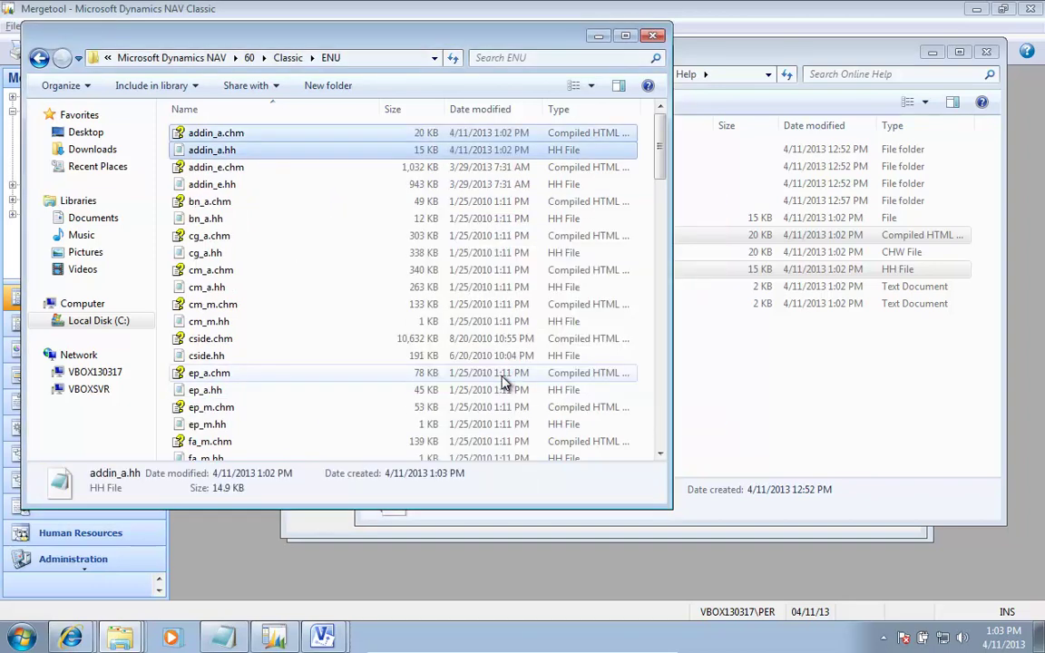
# - Switch to Microsoft Dynamics NAV Classic and filter the Object Designer's Version List on Per*
pyautogui.click(249, 539)
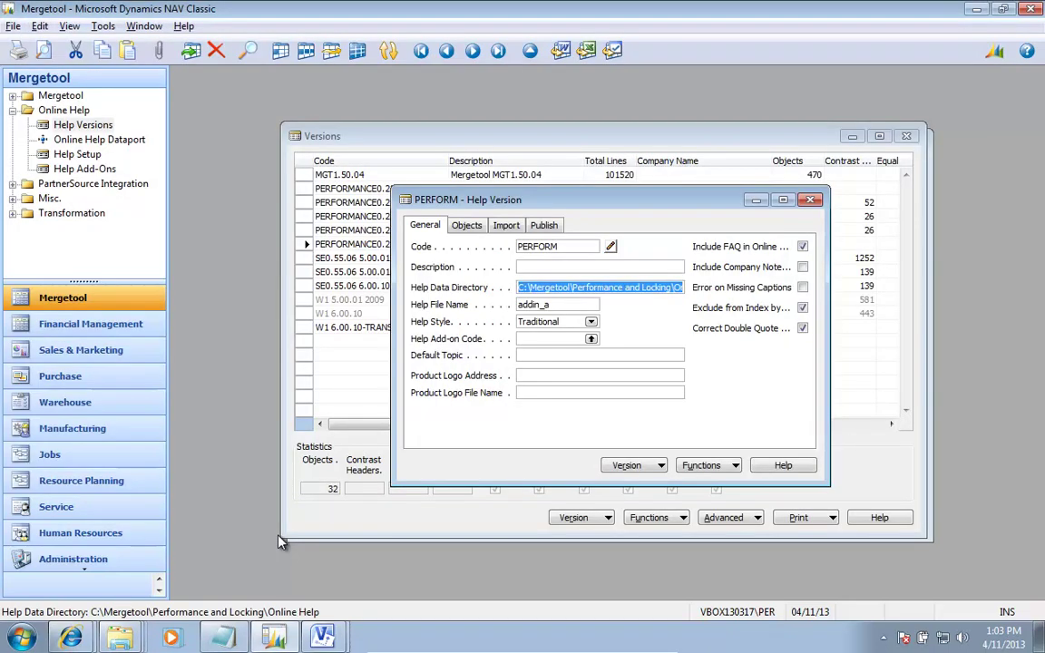
pyautogui.hotkey('shift', 'F12')
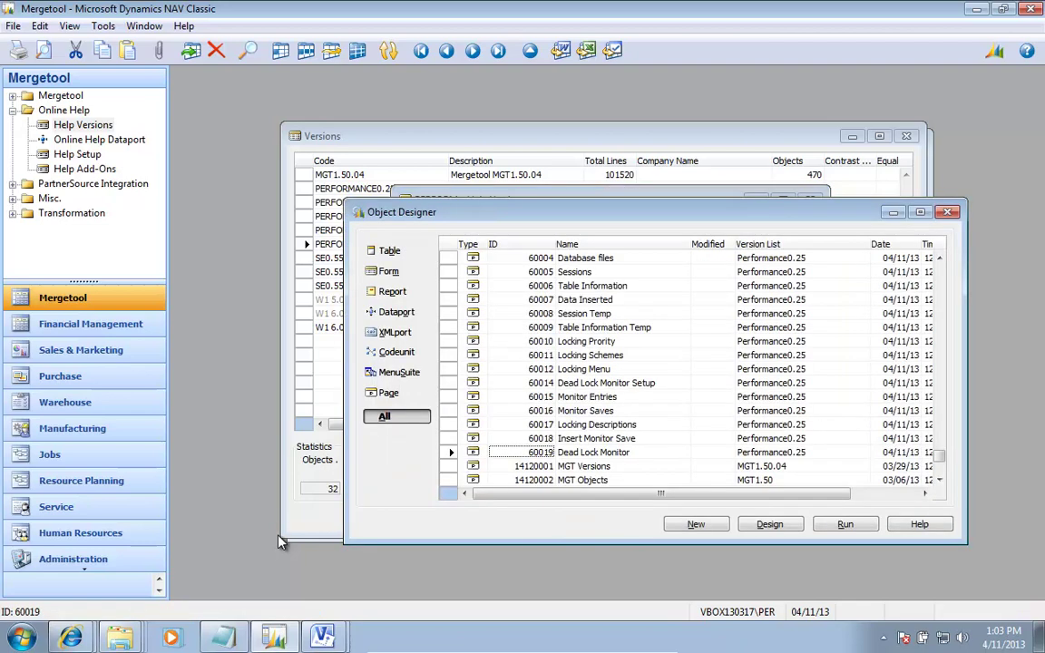
pyautogui.press('Up')
pyautogui.press('Up')
pyautogui.press('Up')
pyautogui.press('Right')
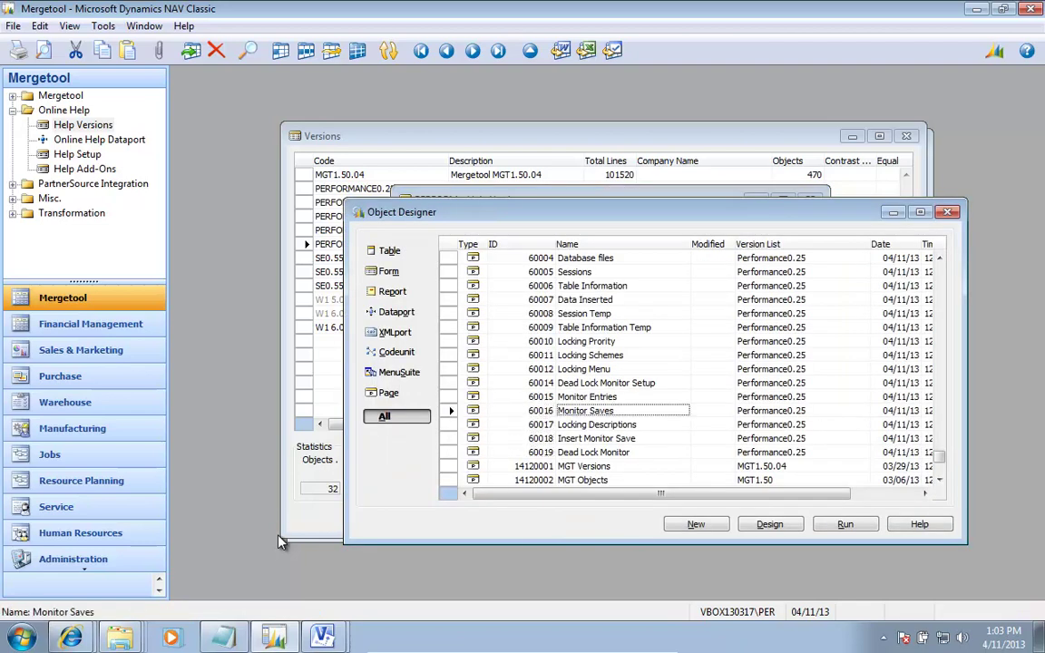
pyautogui.press('Right')
pyautogui.press('F7')
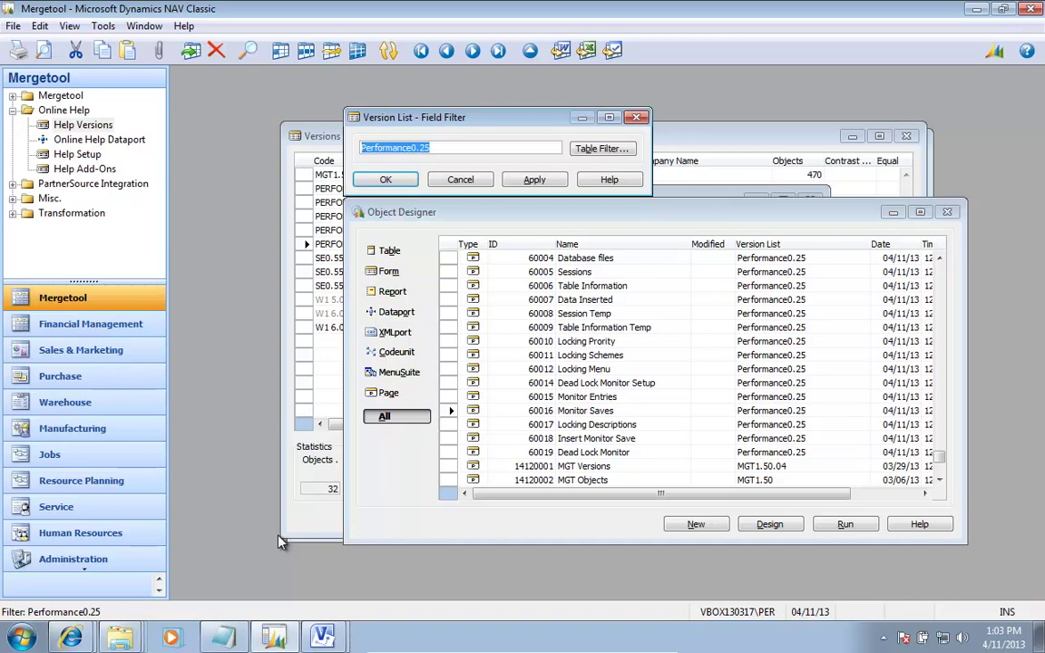
pyautogui.write('Per*')
pyautogui.press('Return')
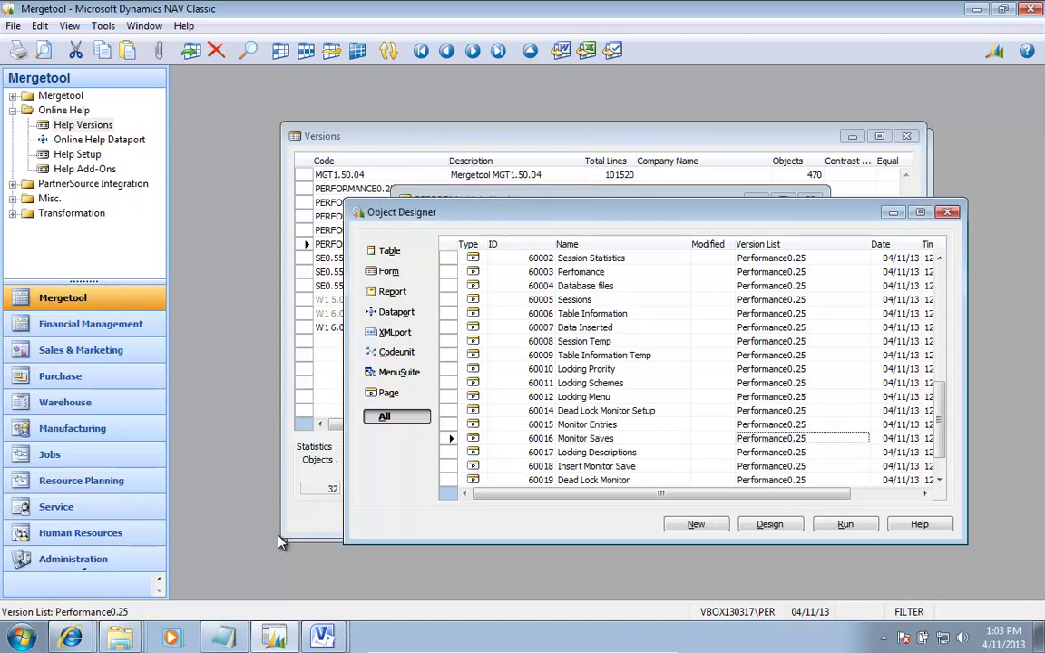
# - Run the Locking Priority table, object 60010, from the filtered object list
pyautogui.hotkey('ctrl', 'Home')
pyautogui.press('Left')
pyautogui.press('Left')
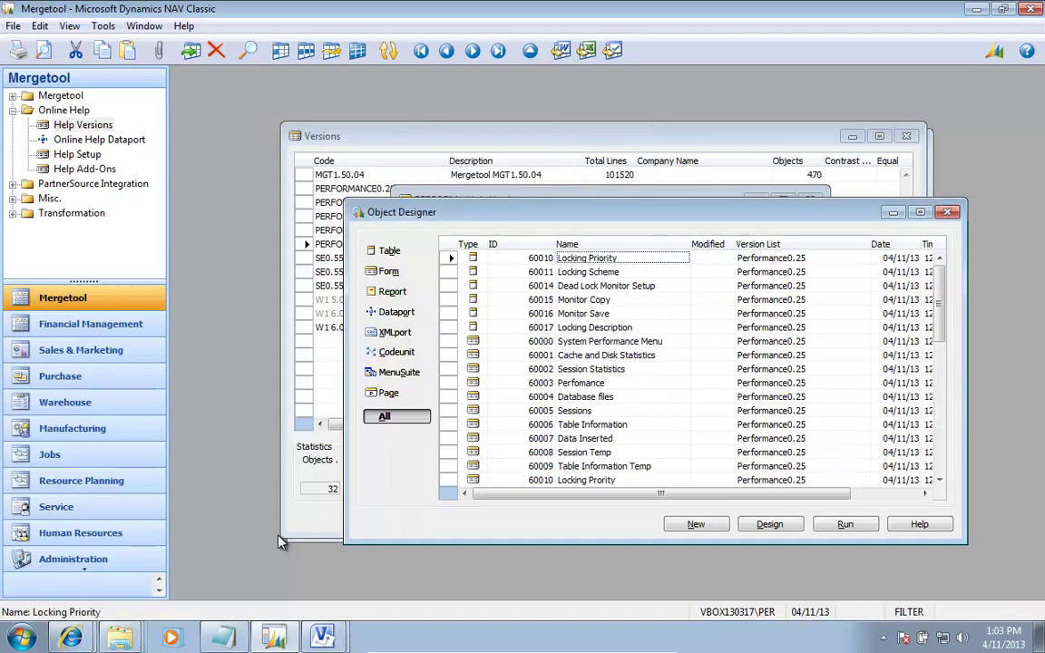
pyautogui.hotkey('alt', 'r')
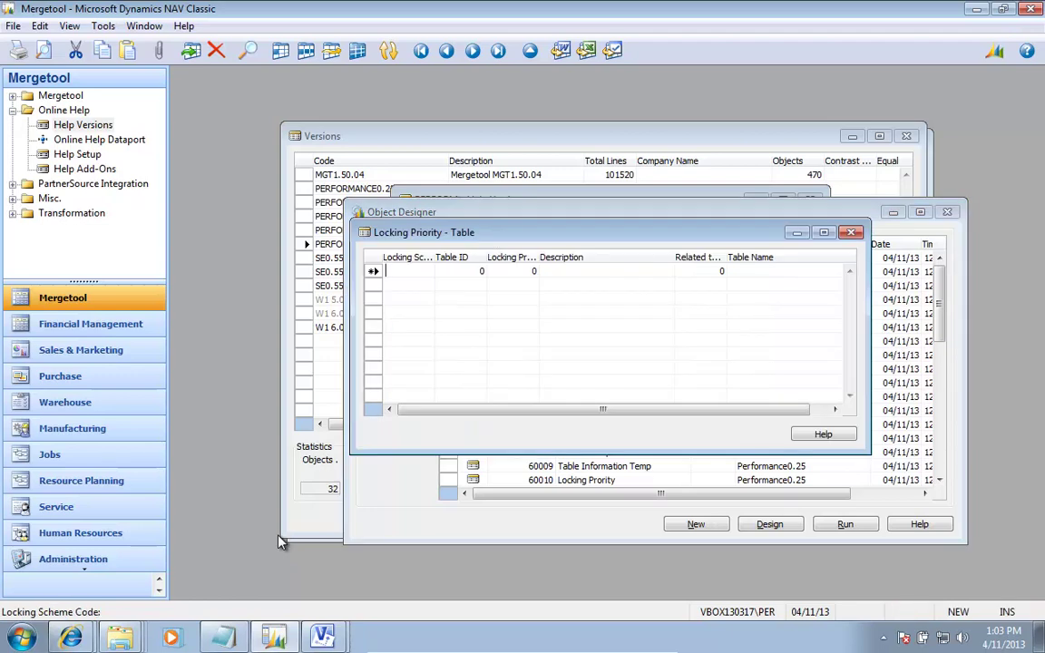
# - Examine where the Document Type link in the Locking Scheme Code field's help leads, and return to the PERFORM help version
pyautogui.press('F1')
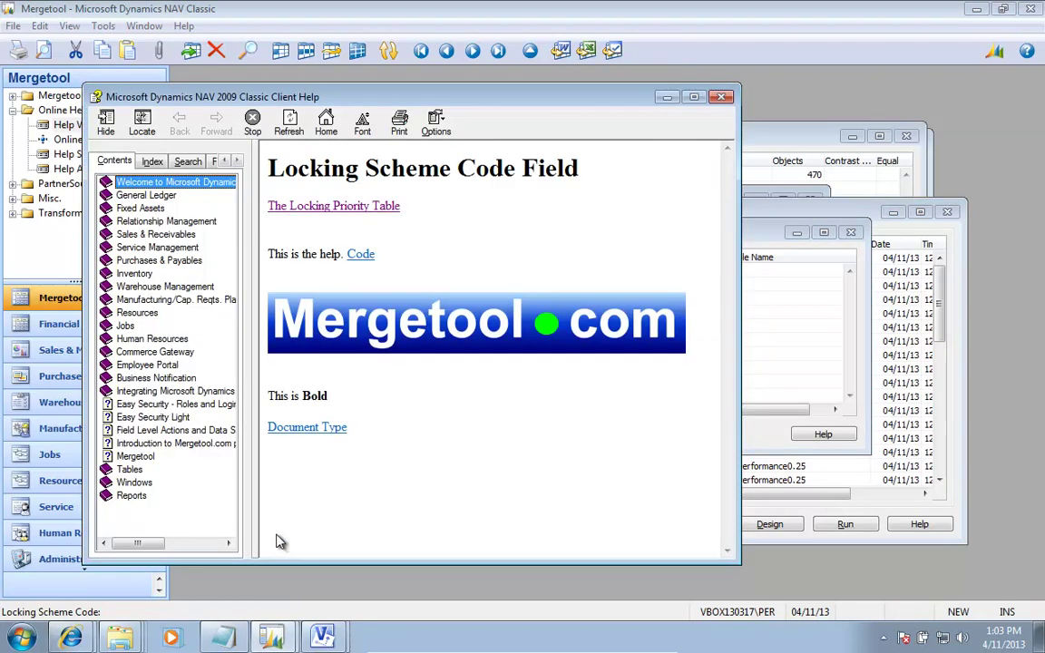
pyautogui.click(330, 430)
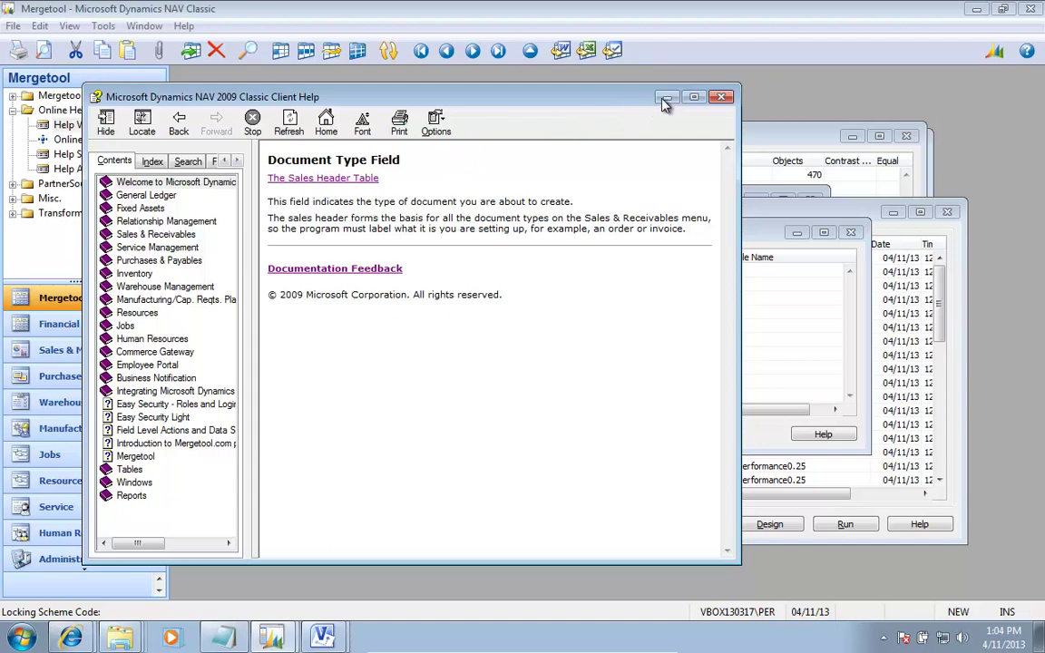
pyautogui.click(722, 97)
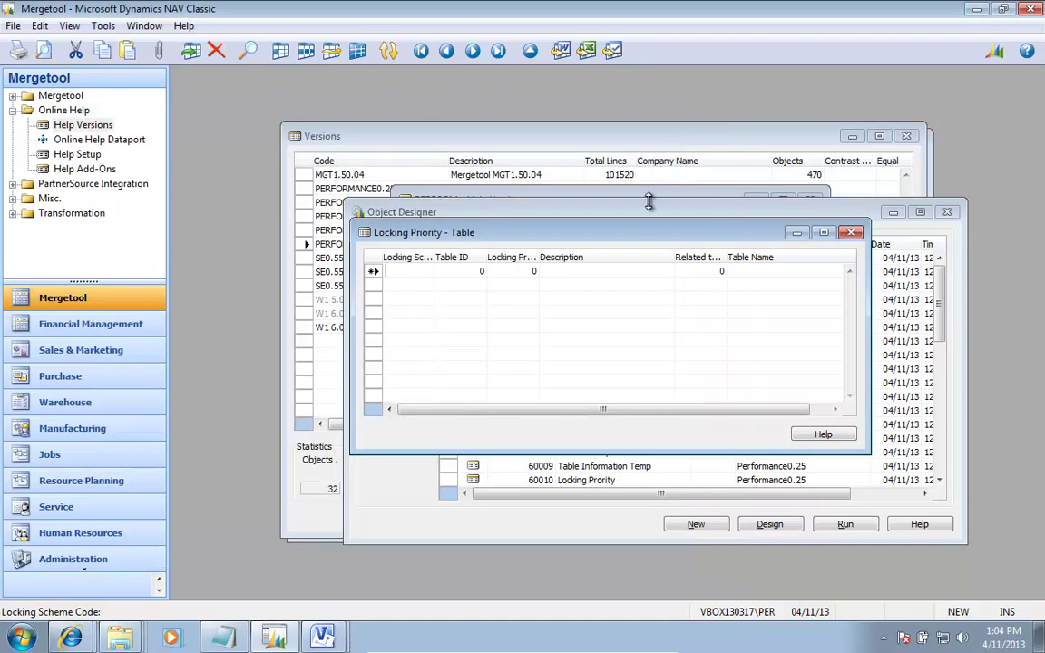
pyautogui.press('Escape')
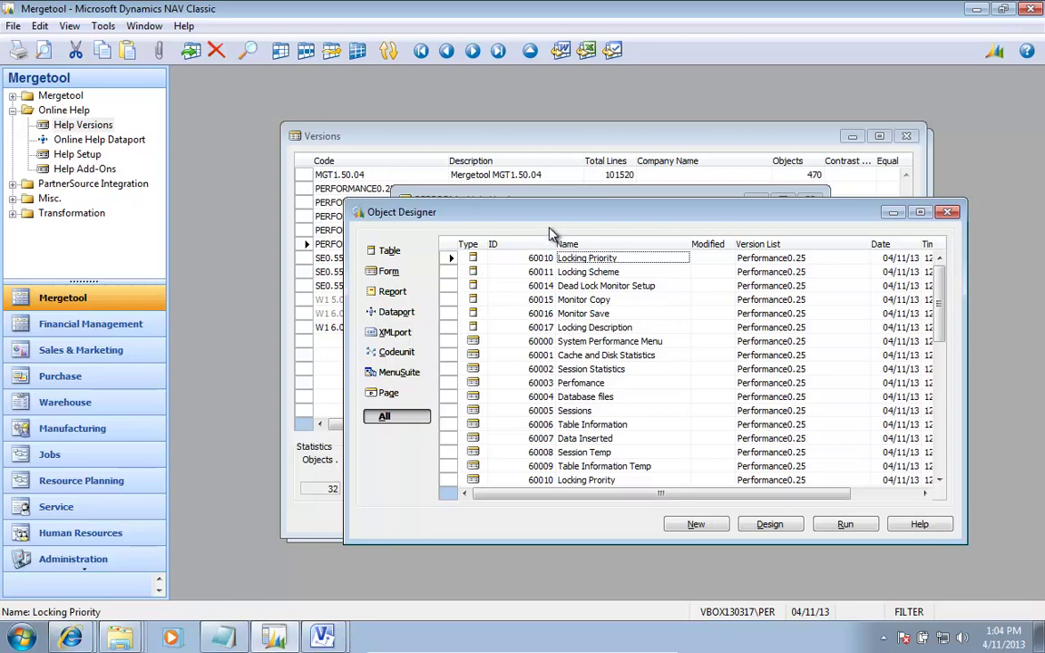
pyautogui.press('Escape')
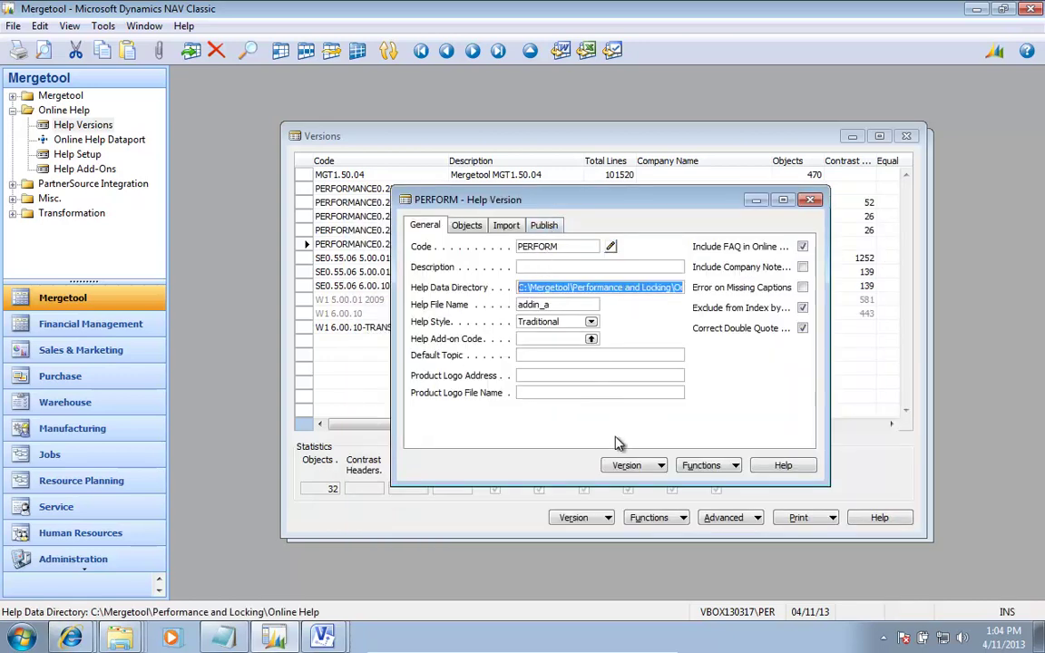
# - Show the version-related options of the PERFORM help version
pyautogui.click(628, 467)
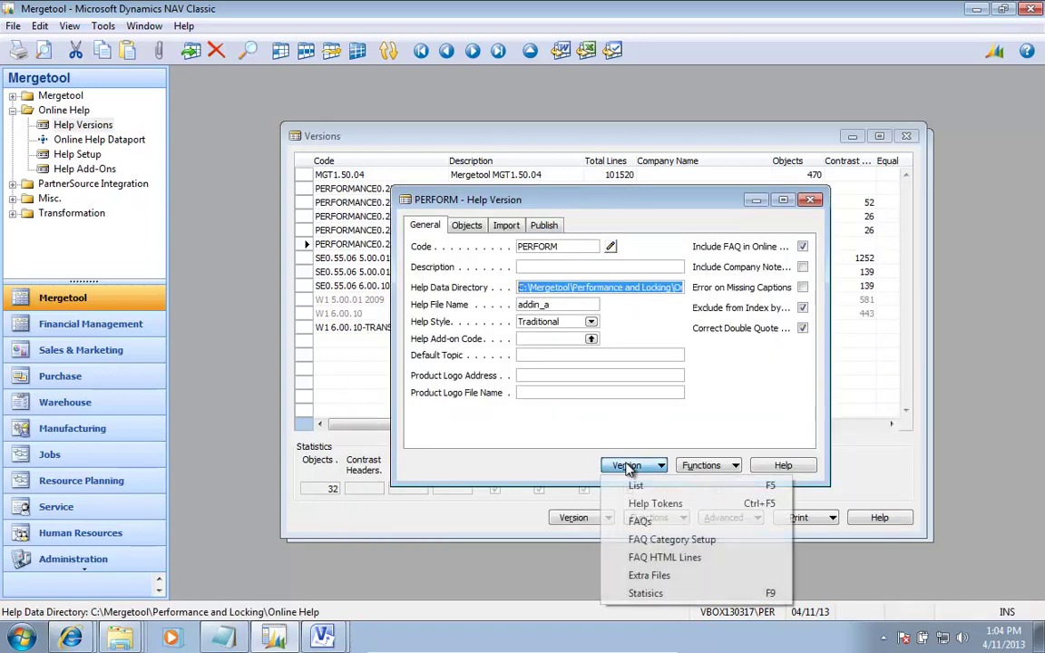